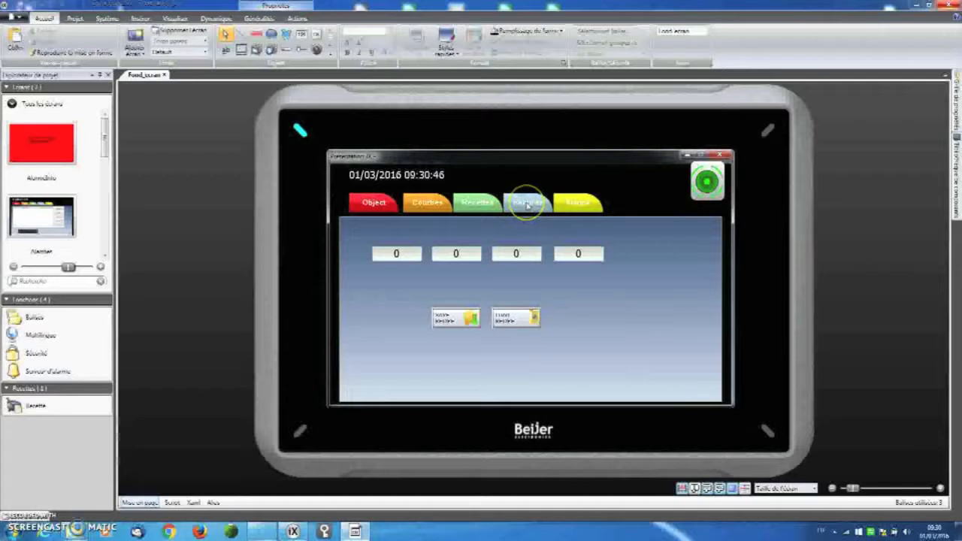
# Step: Examine the alarm page with its alarm list in the running presentation project
pyautogui.click(576, 203)
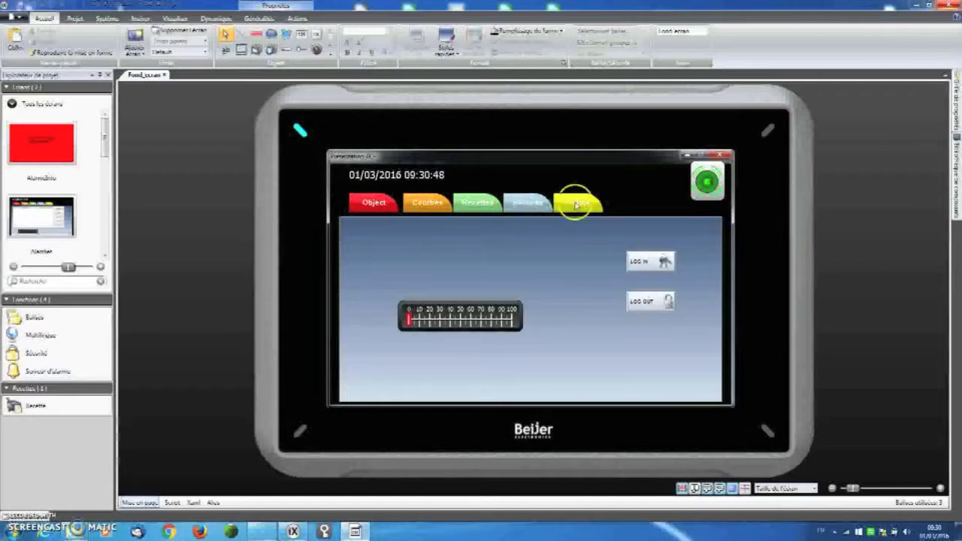
pyautogui.click(576, 204)
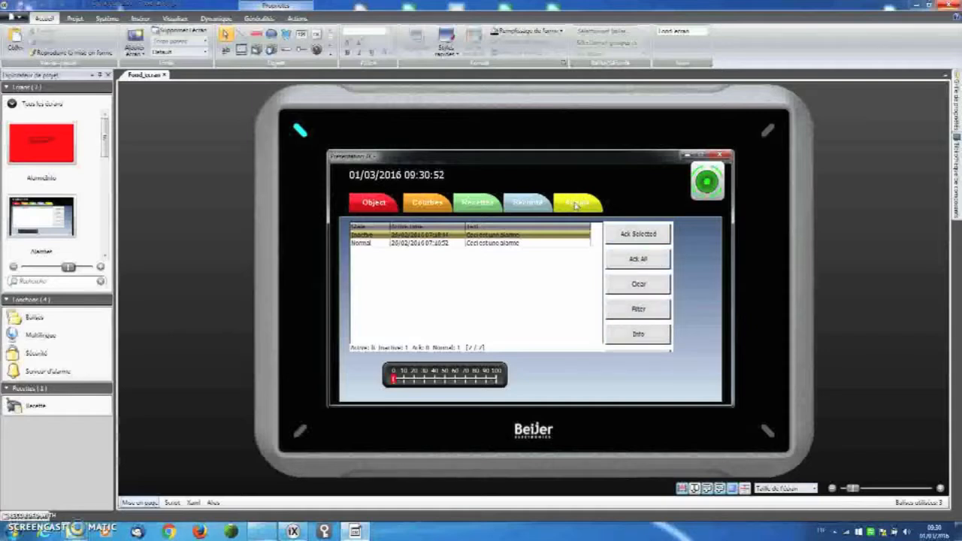
pyautogui.click(573, 211)
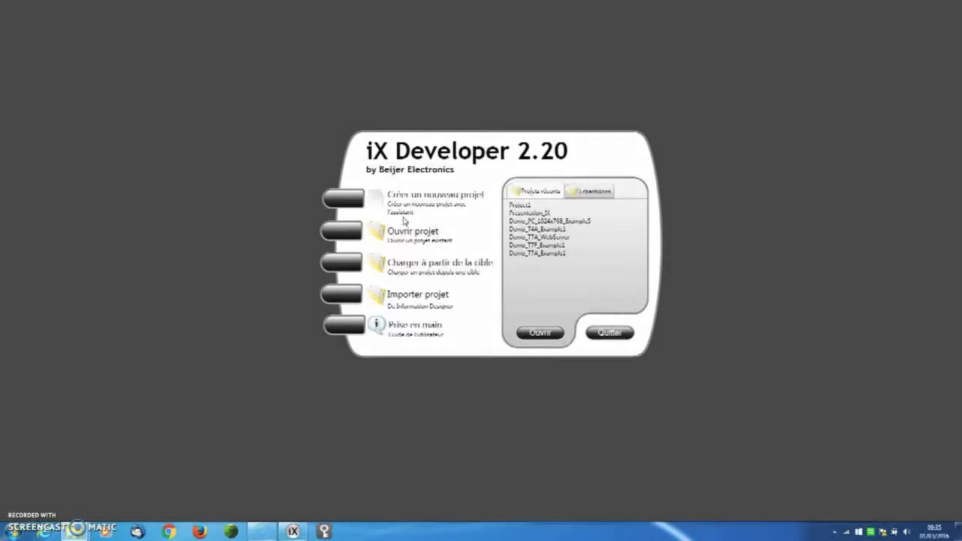
# Step: Start a new project and choose the iX T7A operator panel as its target
pyautogui.click(425, 200)
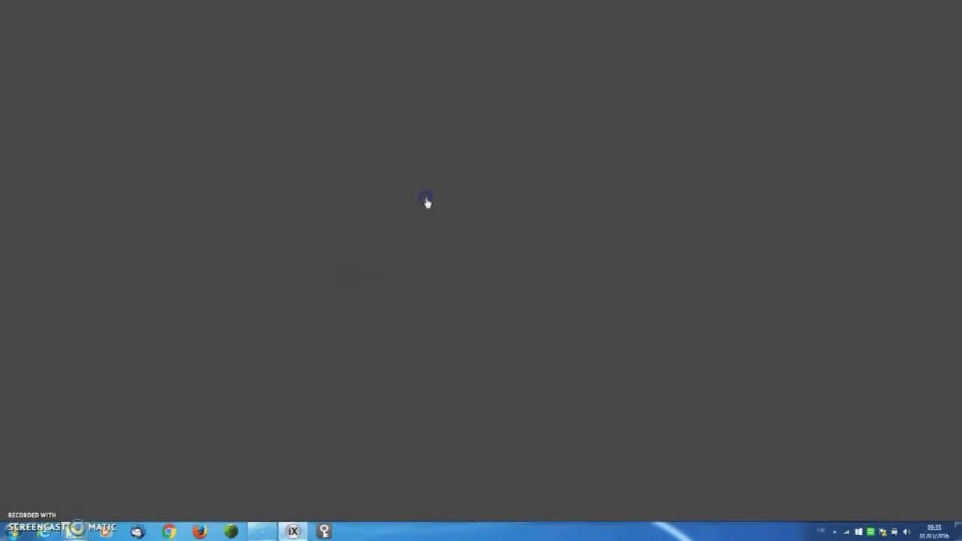
pyautogui.moveTo(468, 369); pyautogui.dragTo(485, 388)
pyautogui.click(507, 337)
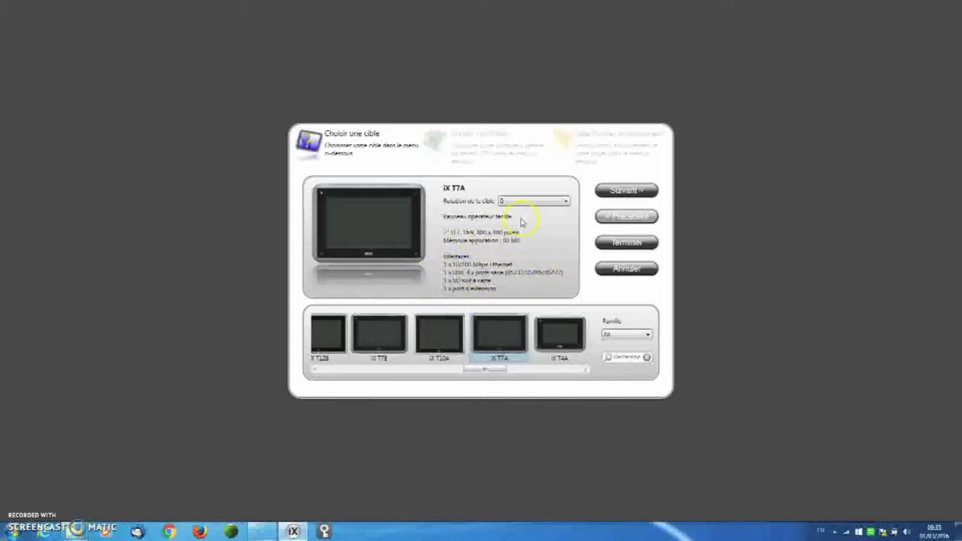
pyautogui.click(624, 191)
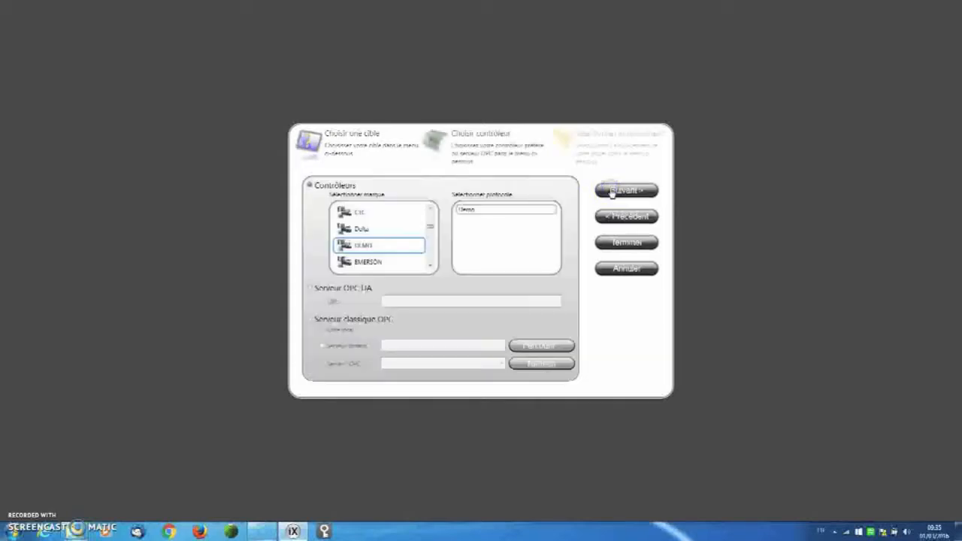
# Step: Browse the available controller brands and examine the protocols offered for ABB, Allen Bradley, Beckhoff and MELSEC
pyautogui.moveTo(430, 231); pyautogui.dragTo(430, 218)
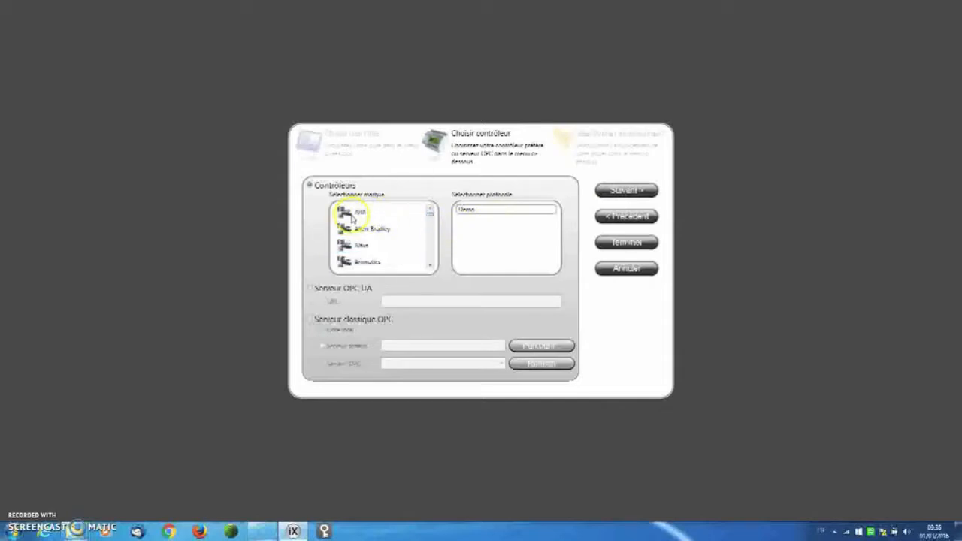
pyautogui.click(353, 213)
pyautogui.click(361, 233)
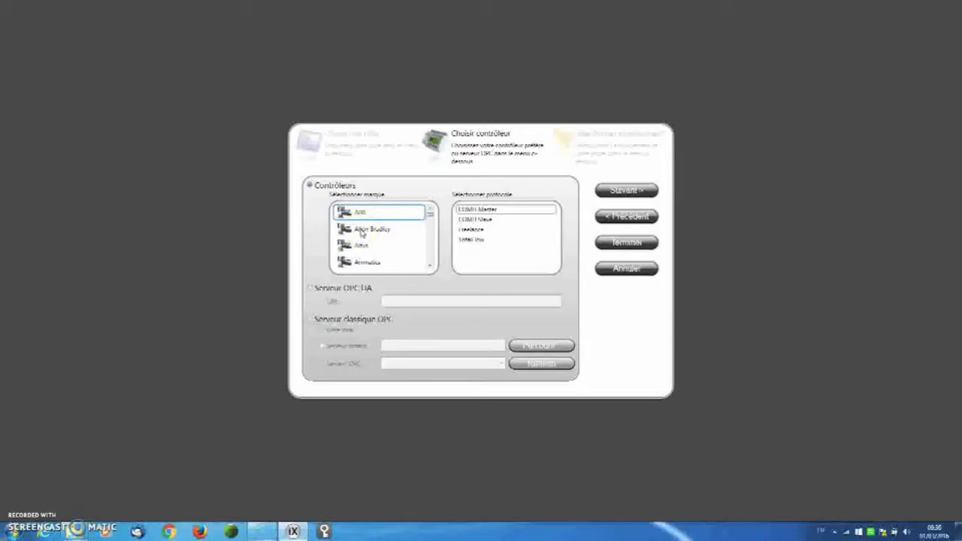
pyautogui.click(361, 232)
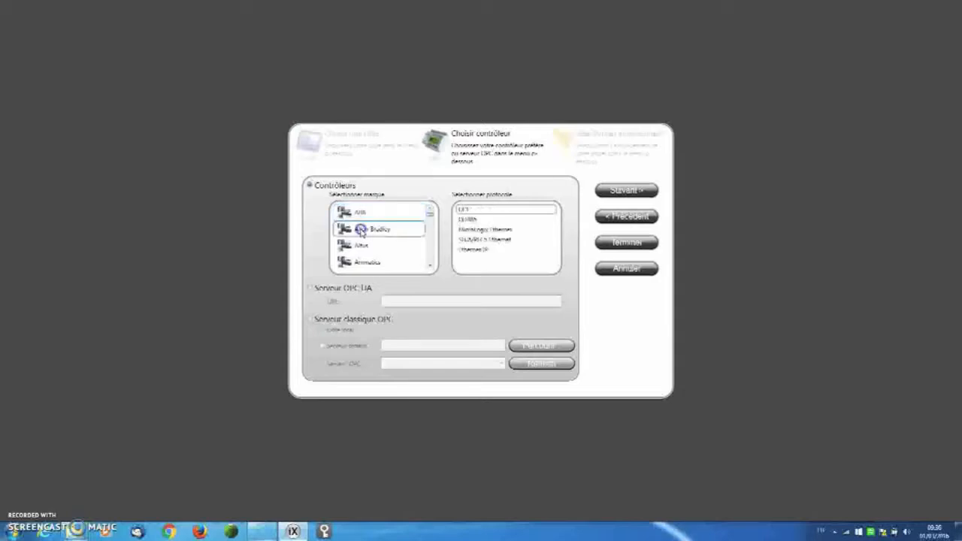
pyautogui.click(429, 265)
pyautogui.click(429, 264)
pyautogui.click(367, 245)
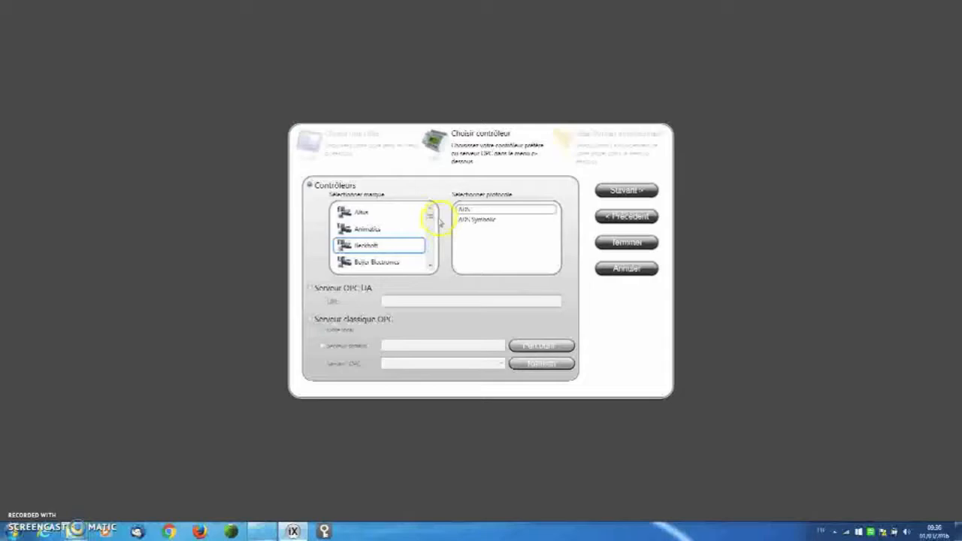
pyautogui.moveTo(430, 218); pyautogui.dragTo(427, 251)
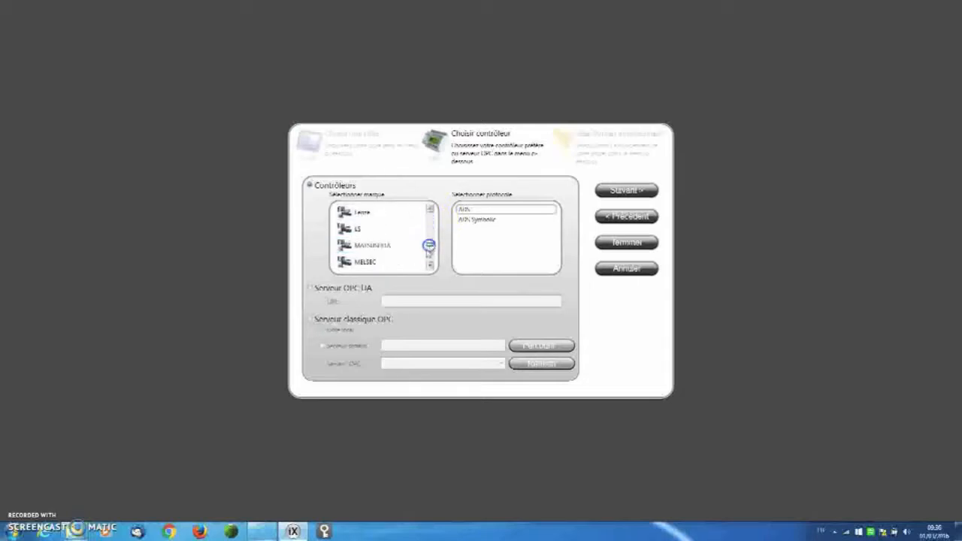
pyautogui.click(380, 265)
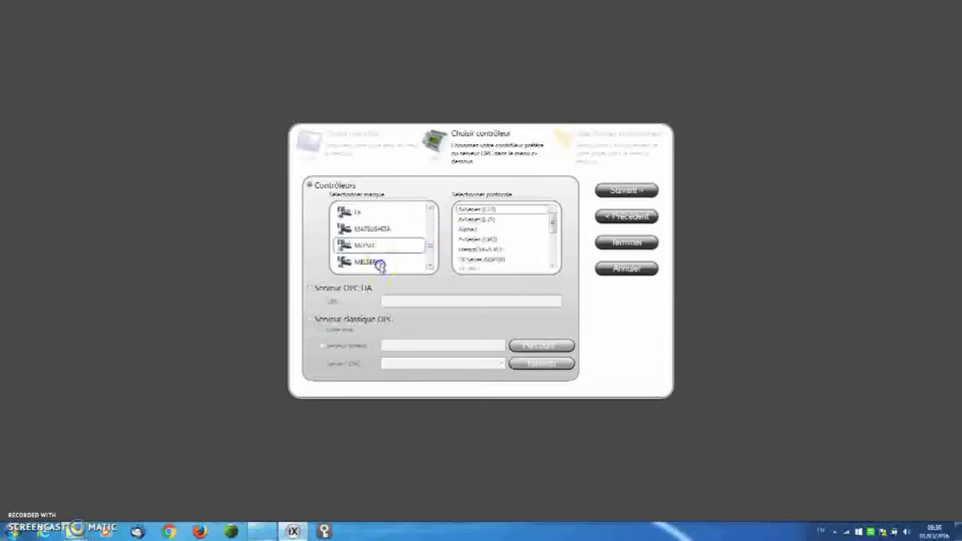
pyautogui.click(429, 265)
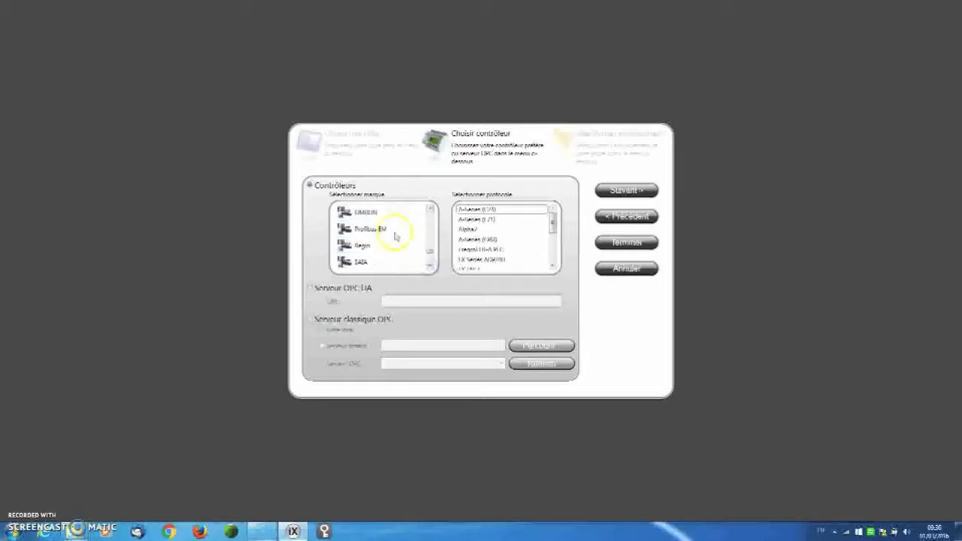
pyautogui.moveTo(431, 255); pyautogui.dragTo(430, 233)
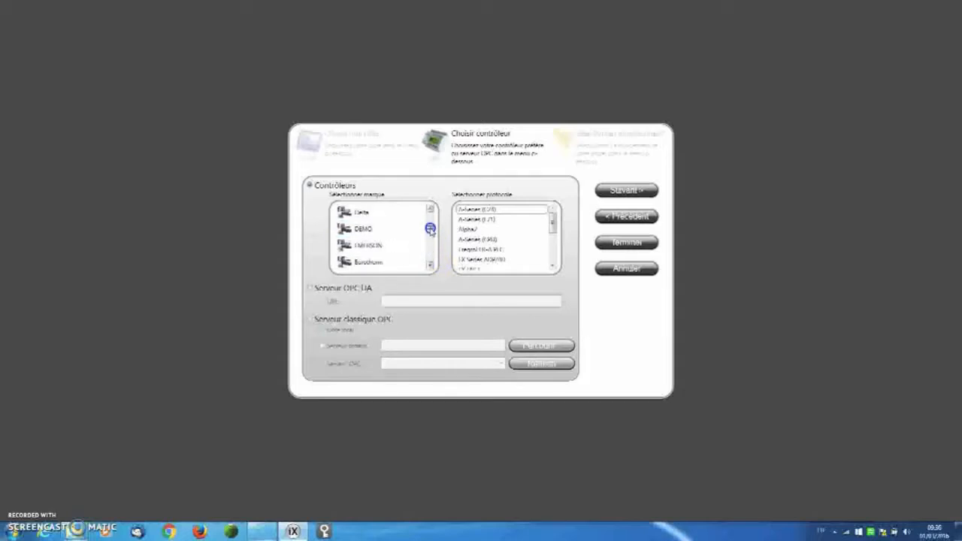
# Step: Choose the DEMO controller with the Demo protocol and create the project as demo on the Desktop
pyautogui.click(364, 230)
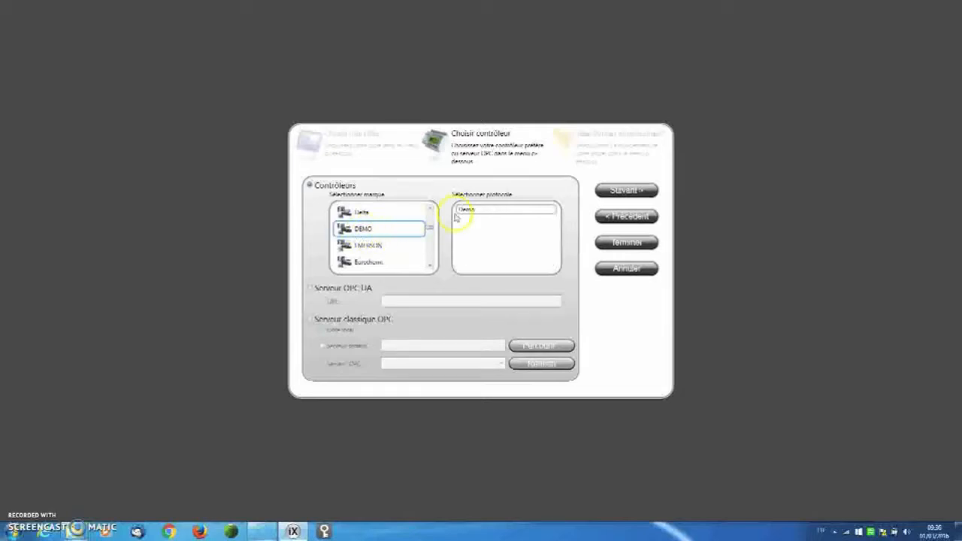
pyautogui.click(600, 193)
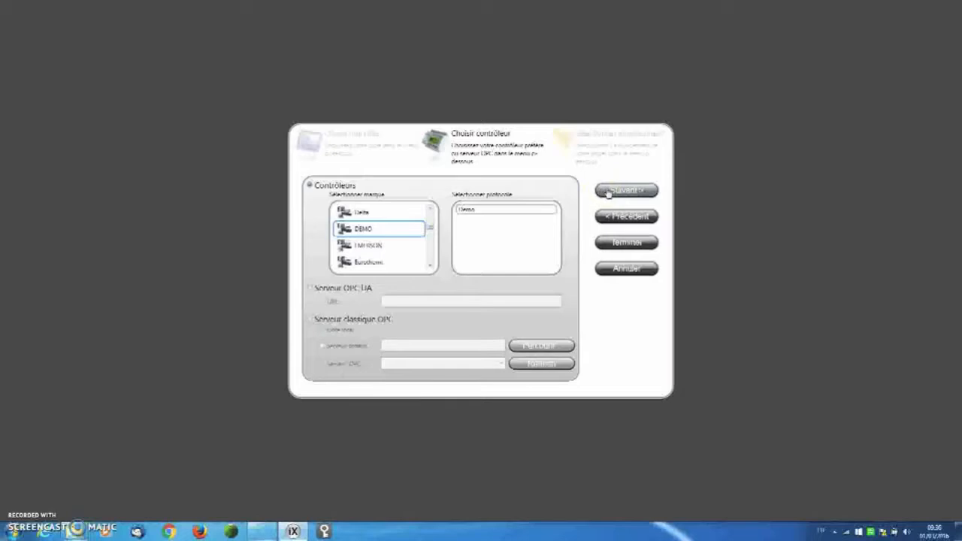
pyautogui.click(607, 192)
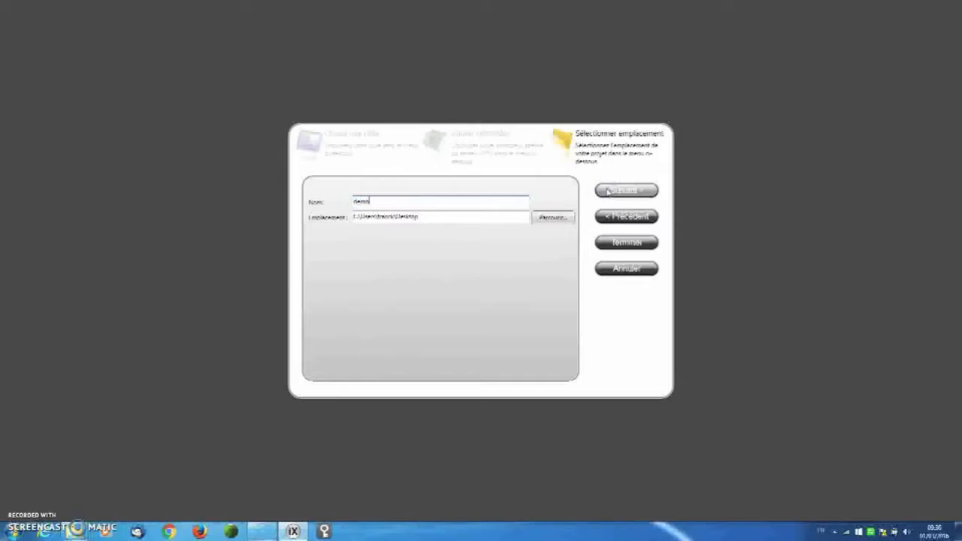
pyautogui.click(630, 242)
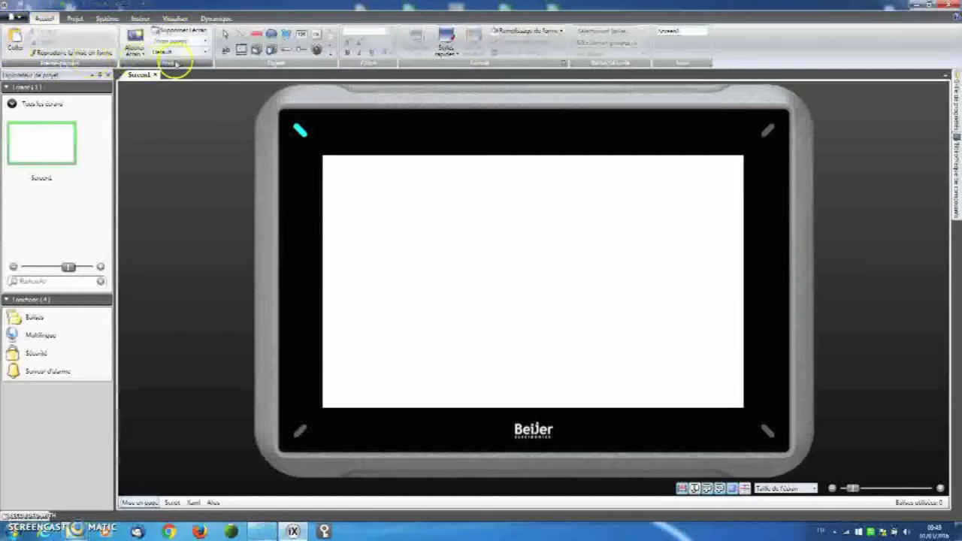
# Step: Examine the project and system commands and the Electronic and Classic symbols of the component library
pyautogui.click(82, 19)
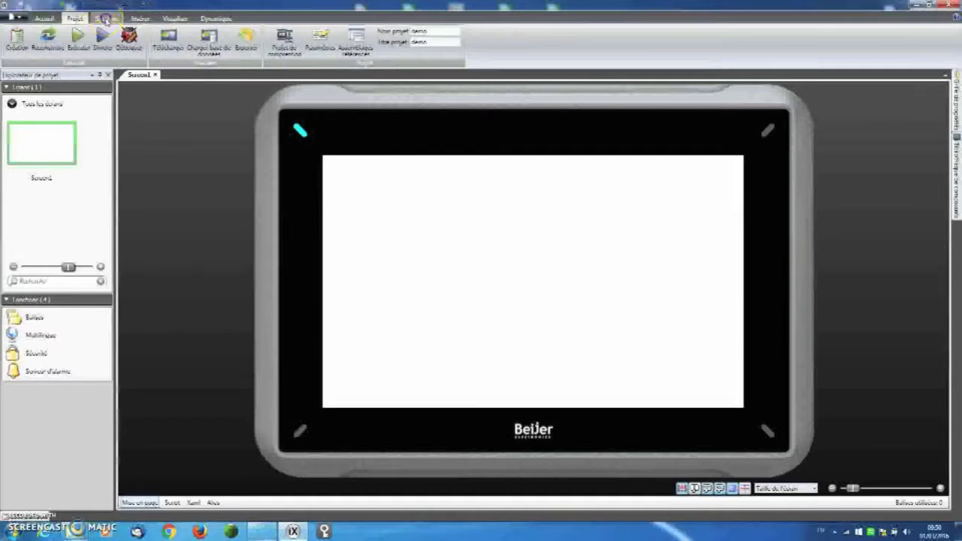
pyautogui.click(107, 18)
pyautogui.click(45, 20)
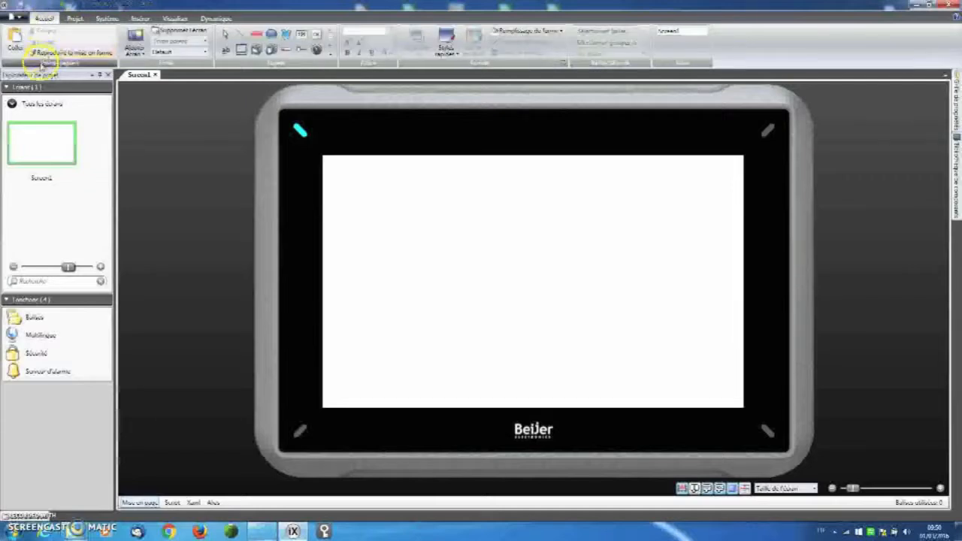
pyautogui.click(21, 83)
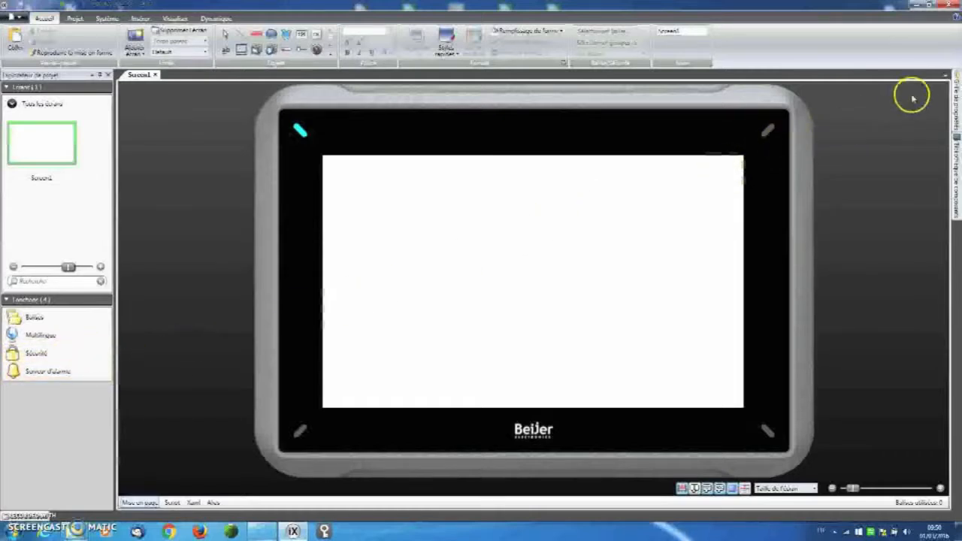
pyautogui.moveTo(949, 85)
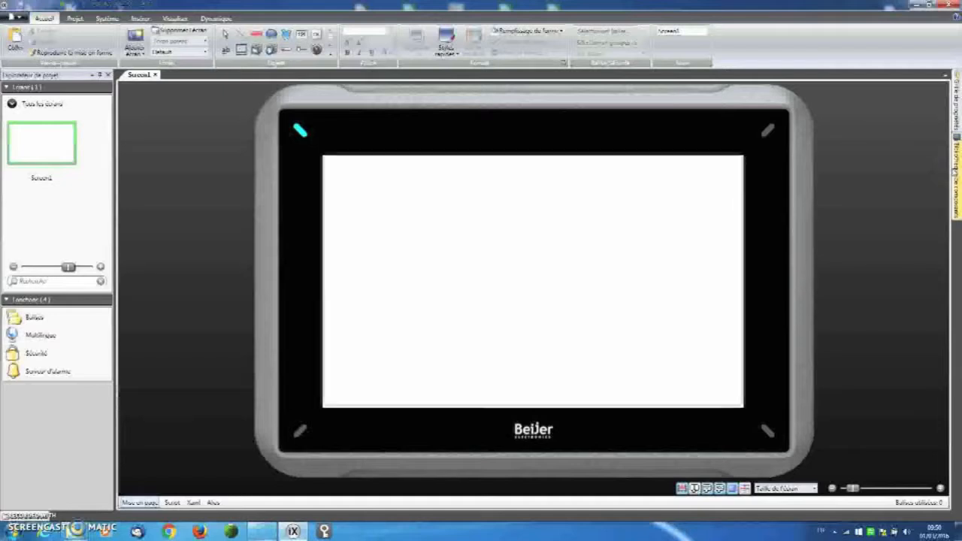
pyautogui.moveTo(954, 173)
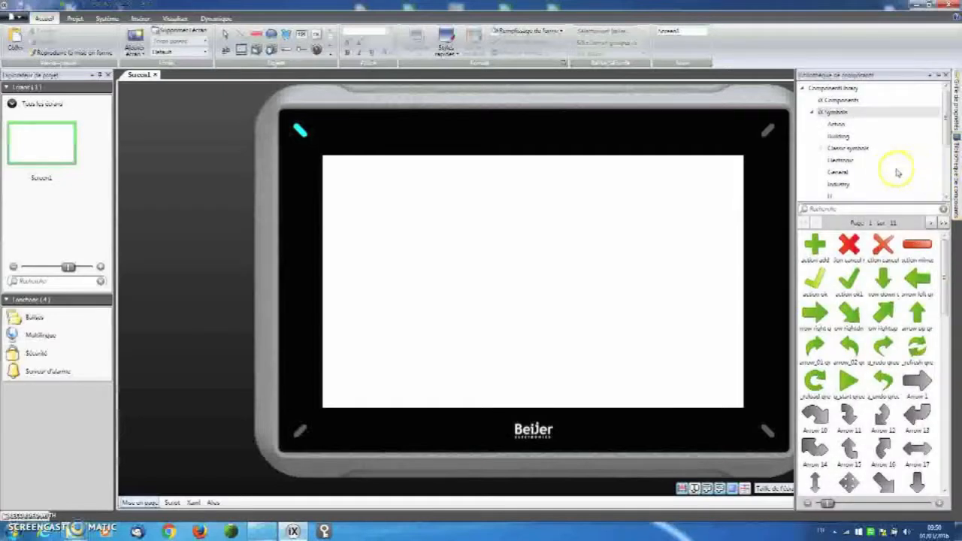
pyautogui.click(841, 161)
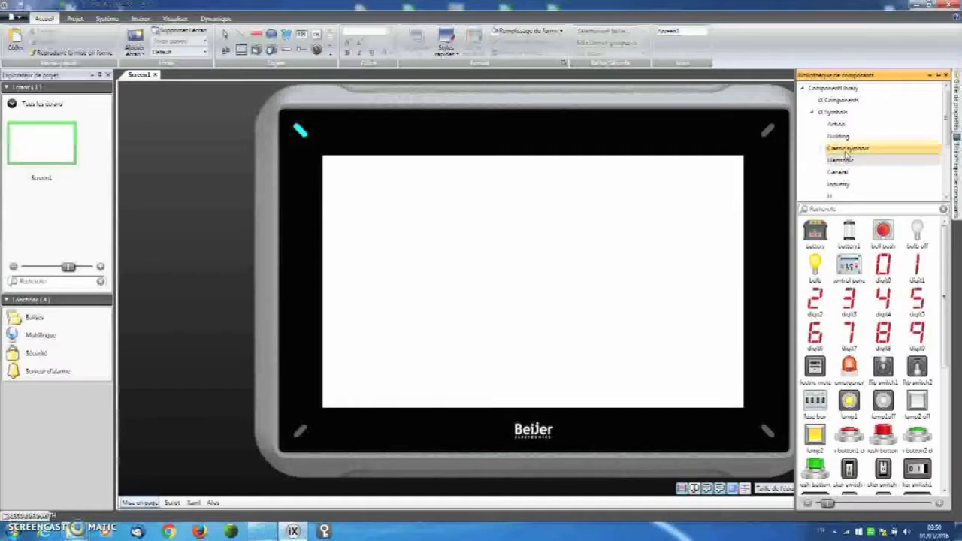
pyautogui.click(844, 152)
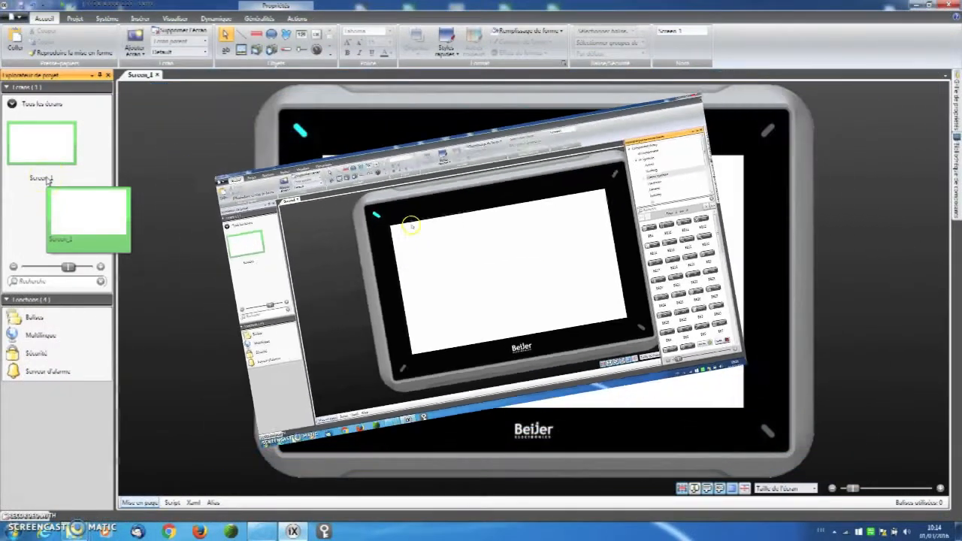
# Step: Rename the project's only screen as Fond_ecran
pyautogui.click(51, 169)
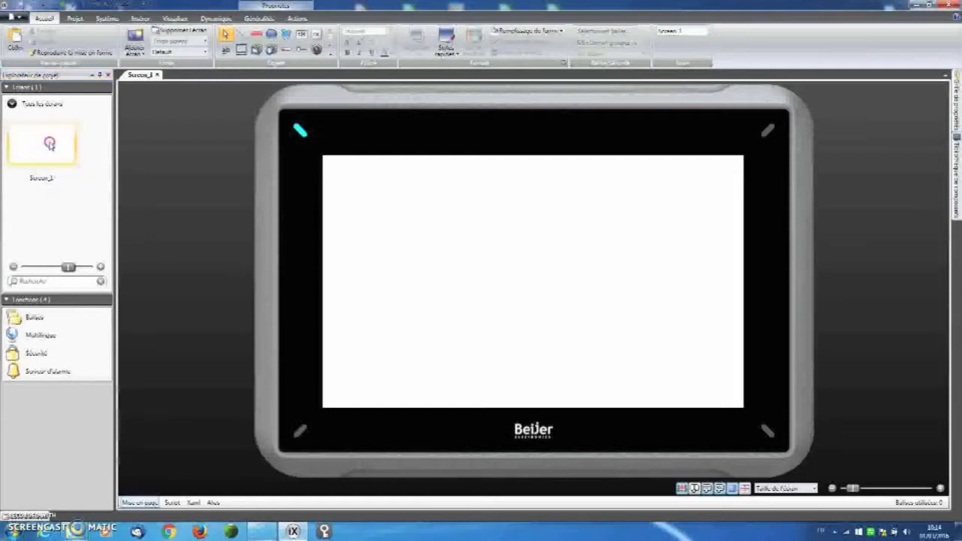
pyautogui.rightClick(50, 143)
pyautogui.click(66, 161)
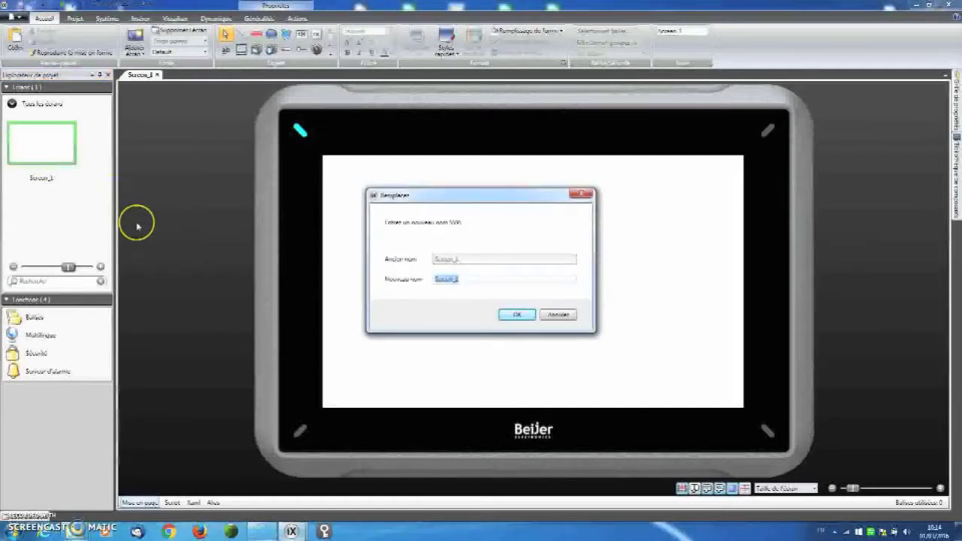
pyautogui.write('B')
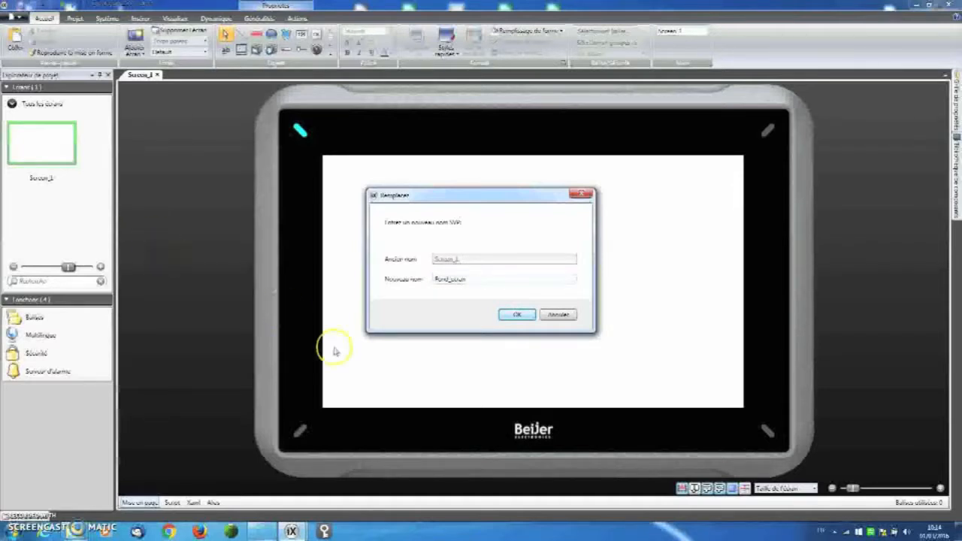
pyautogui.click(524, 318)
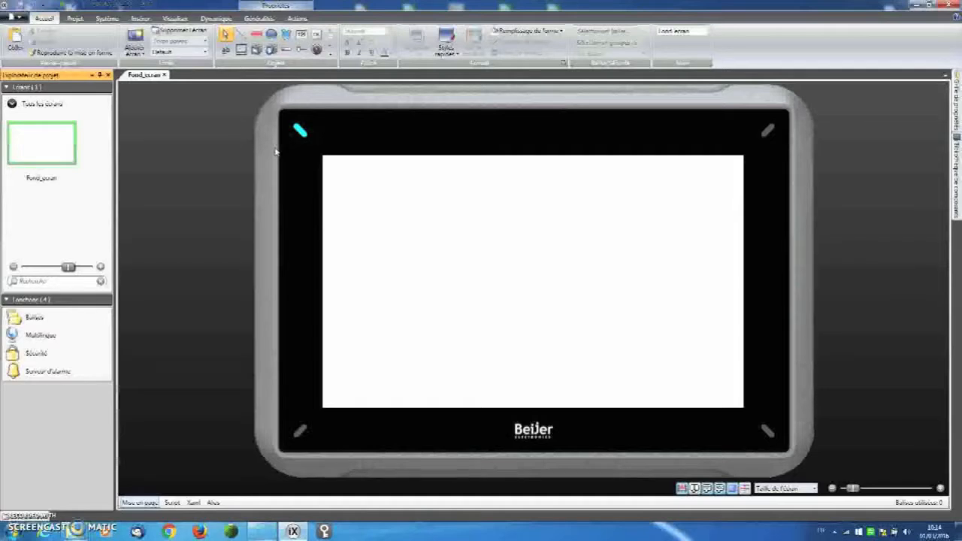
# Step: Place a button near the upper-left corner of the Fond_ecran screen
pyautogui.click(316, 34)
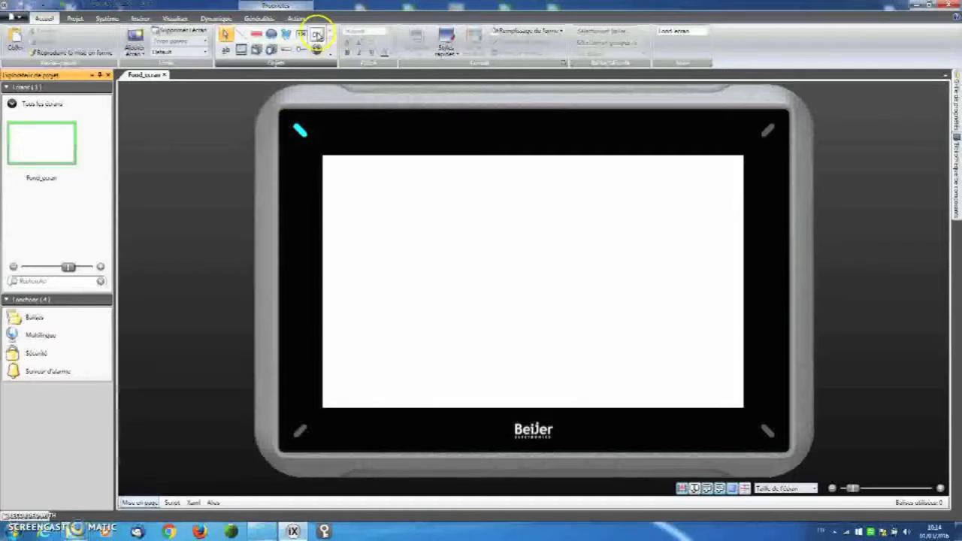
pyautogui.click(366, 193)
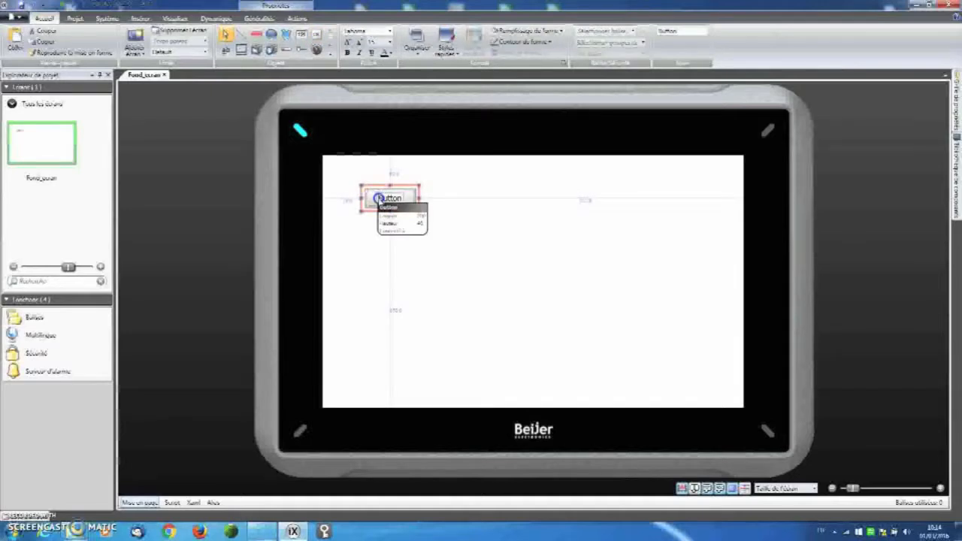
pyautogui.click(367, 164)
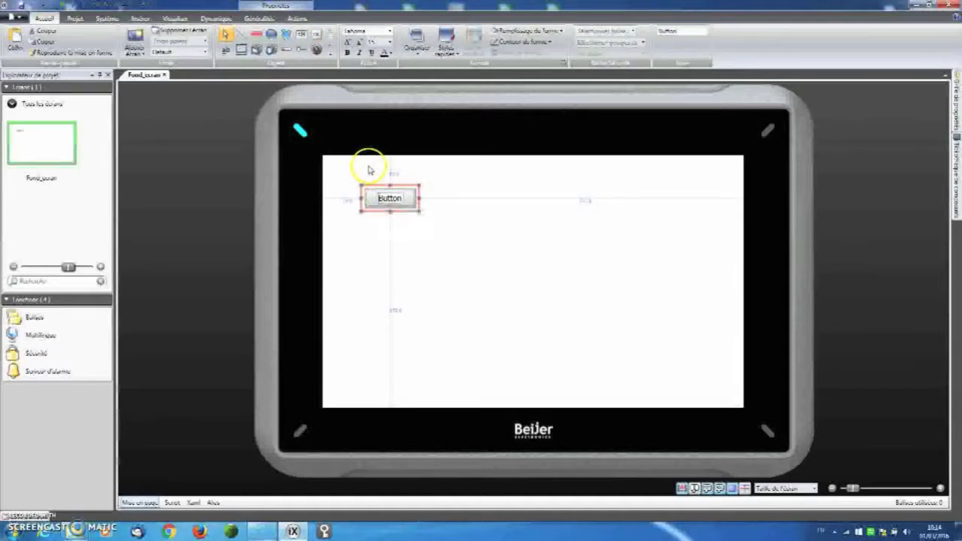
# Step: Set the style of the new button to Chrome
pyautogui.click(258, 18)
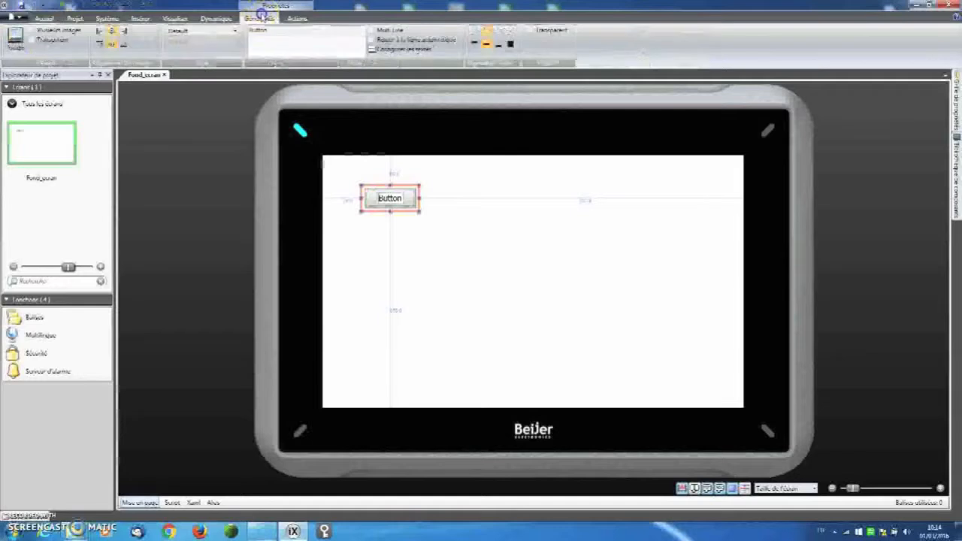
pyautogui.click(235, 33)
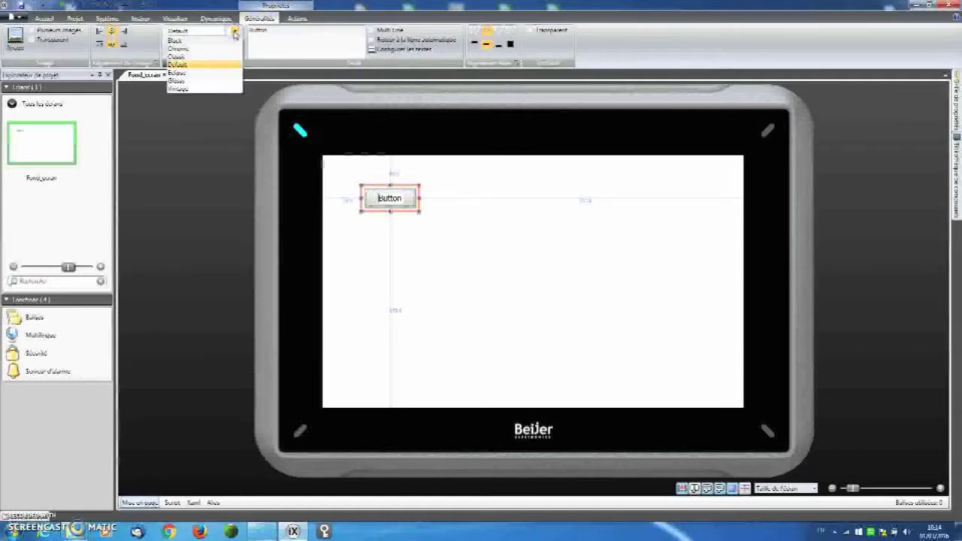
pyautogui.click(210, 49)
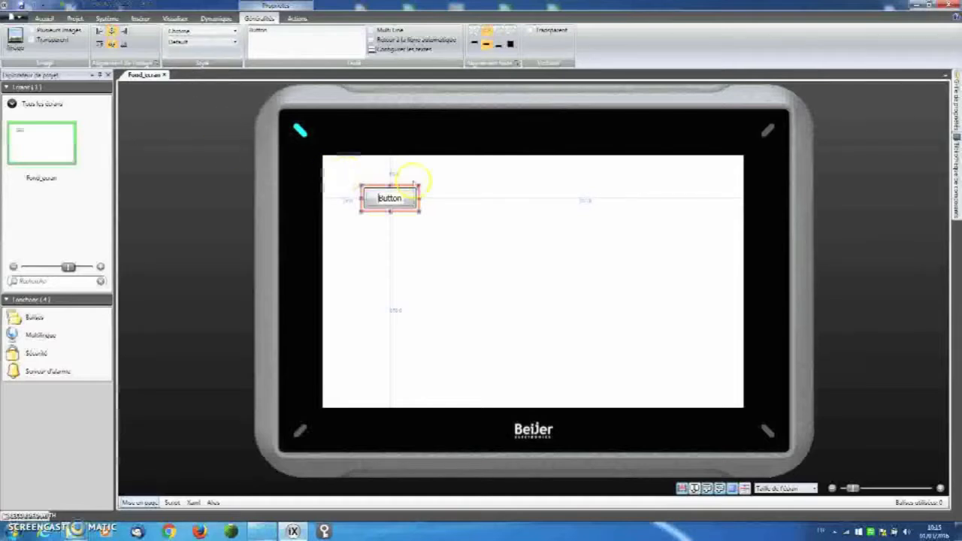
# Step: Round only the upper-right corner of the button through its rounded-corner property
pyautogui.click(953, 94)
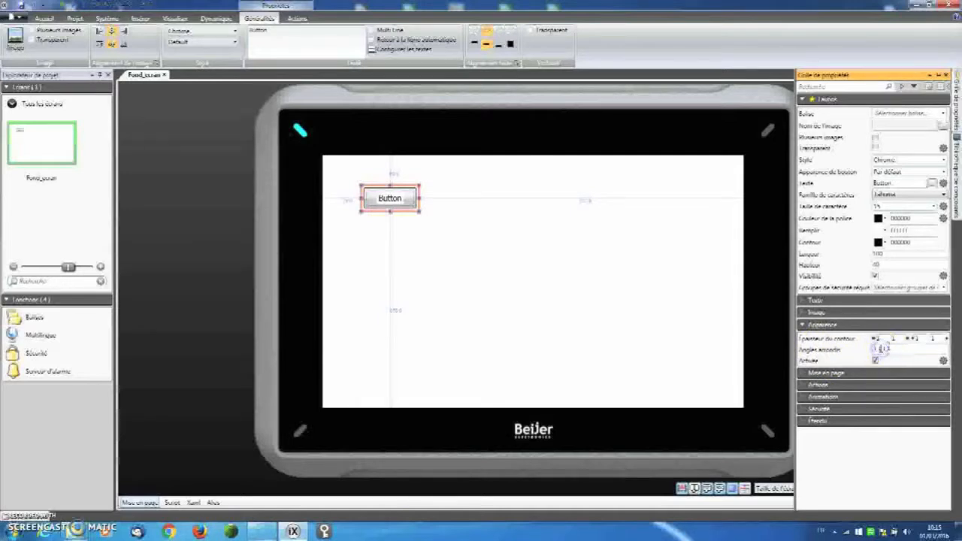
pyautogui.press('Return')
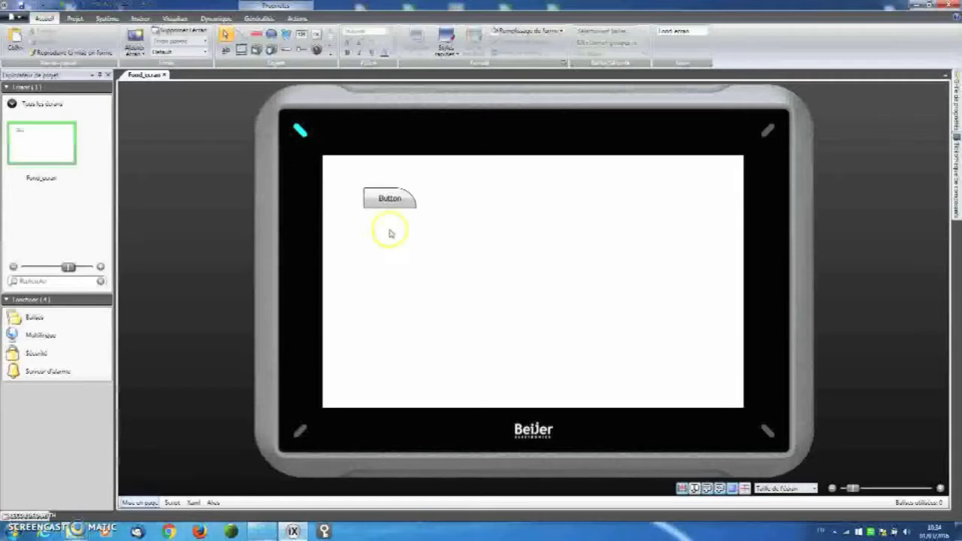
# Step: Duplicate the button as a series of 5 columns and 1 row with 0 pixels of spacing
pyautogui.click(395, 199)
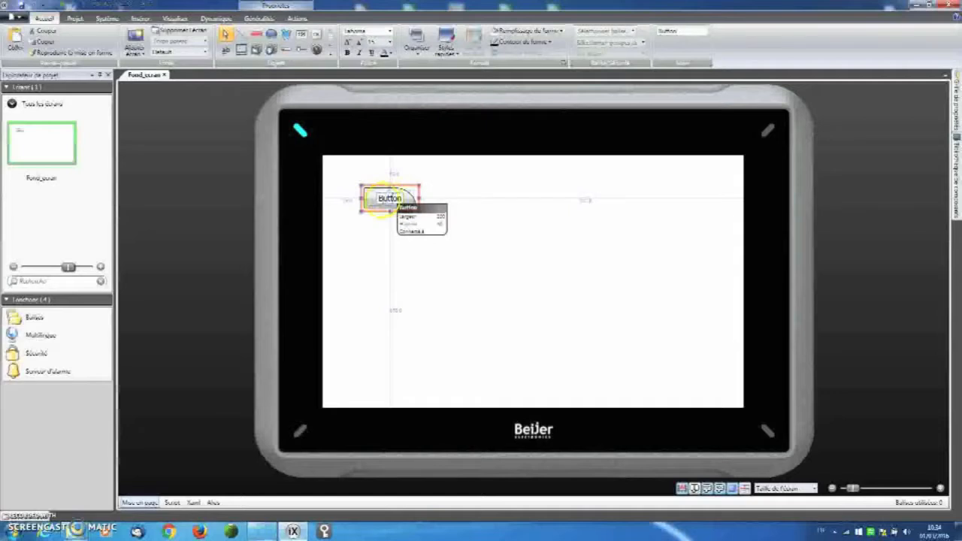
pyautogui.rightClick(367, 197)
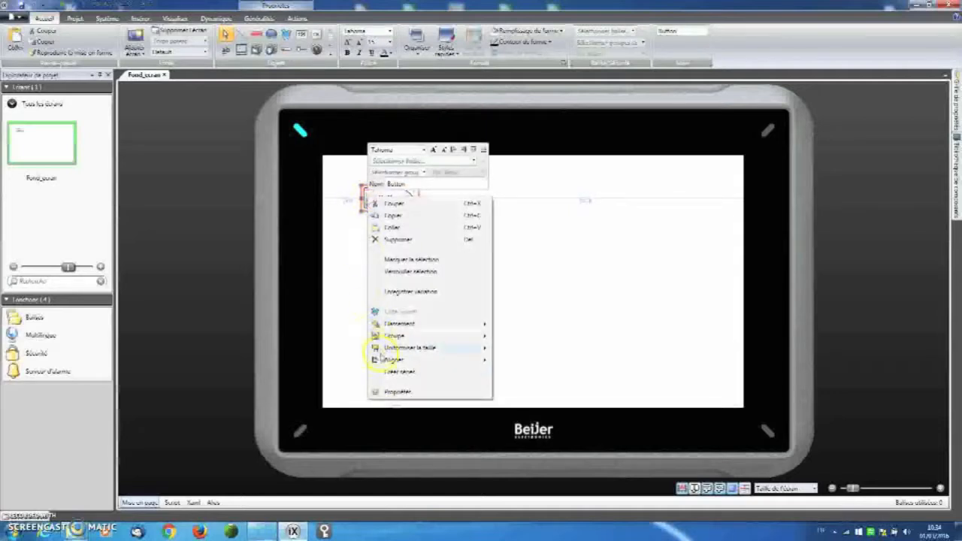
pyautogui.click(395, 373)
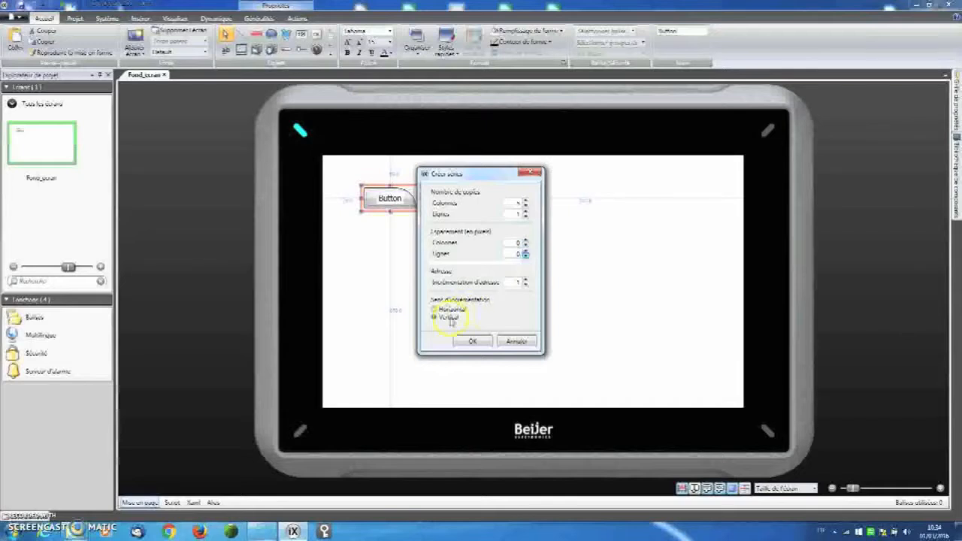
pyautogui.click(470, 340)
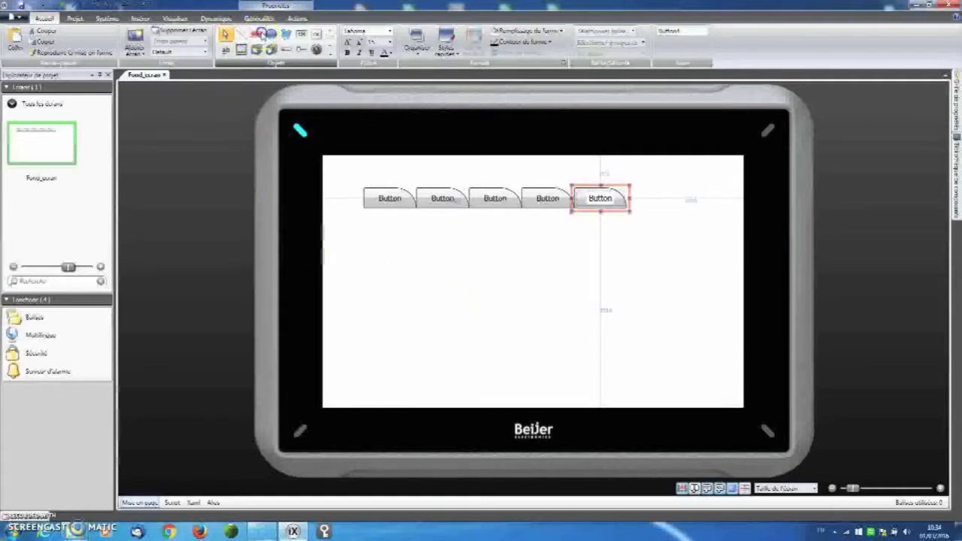
# Step: Draw a large rectangle directly below the button row, extending close to the bottom and right edges of the Fond_ecran screen
pyautogui.click(256, 34)
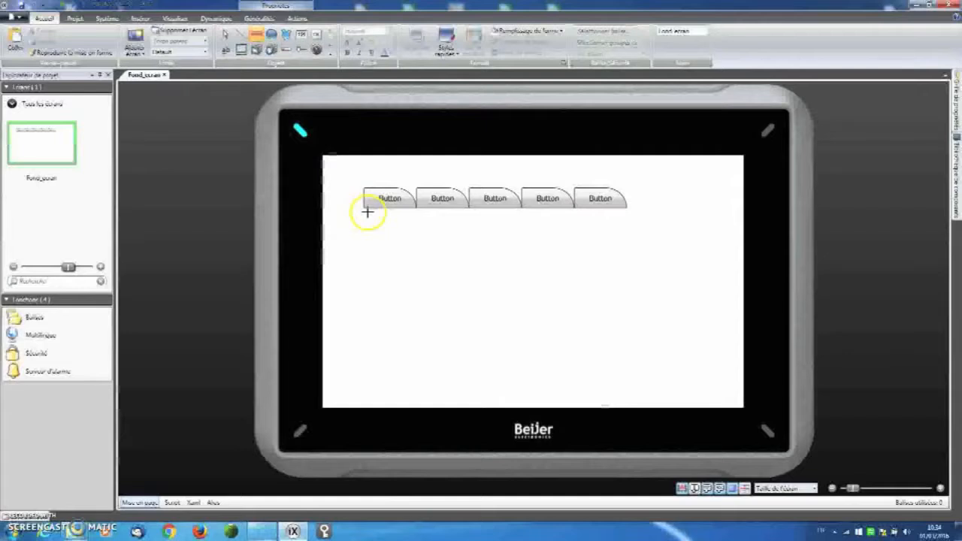
pyautogui.moveTo(366, 211); pyautogui.dragTo(712, 395)
pyautogui.click(621, 352)
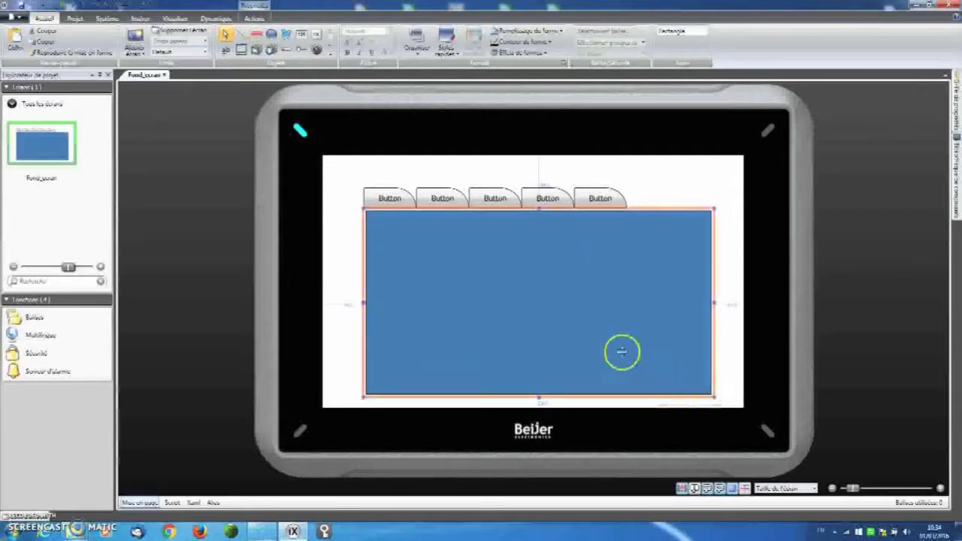
# Step: Apply the quick style with a blue gradient, dark at the top and bottom and light in the middle, to the rectangle
pyautogui.click(447, 50)
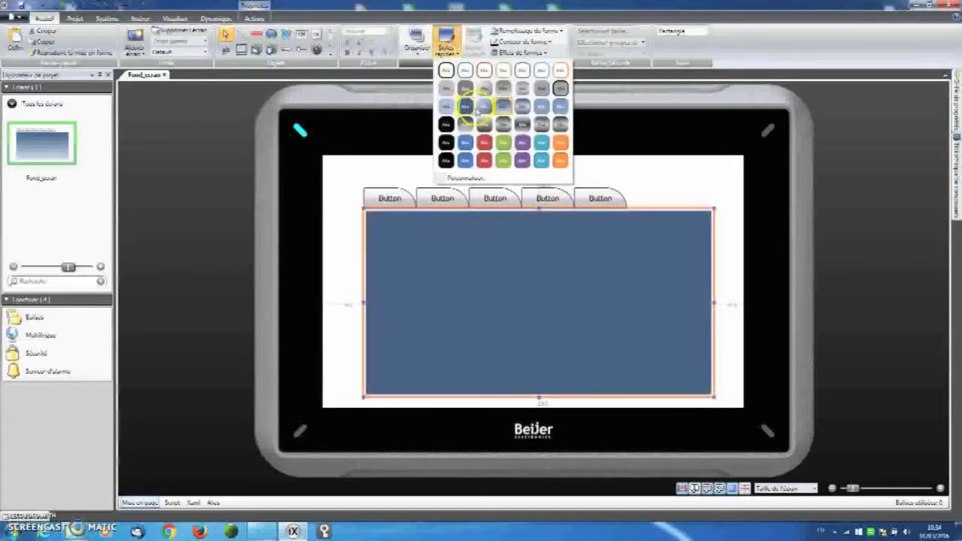
pyautogui.click(500, 107)
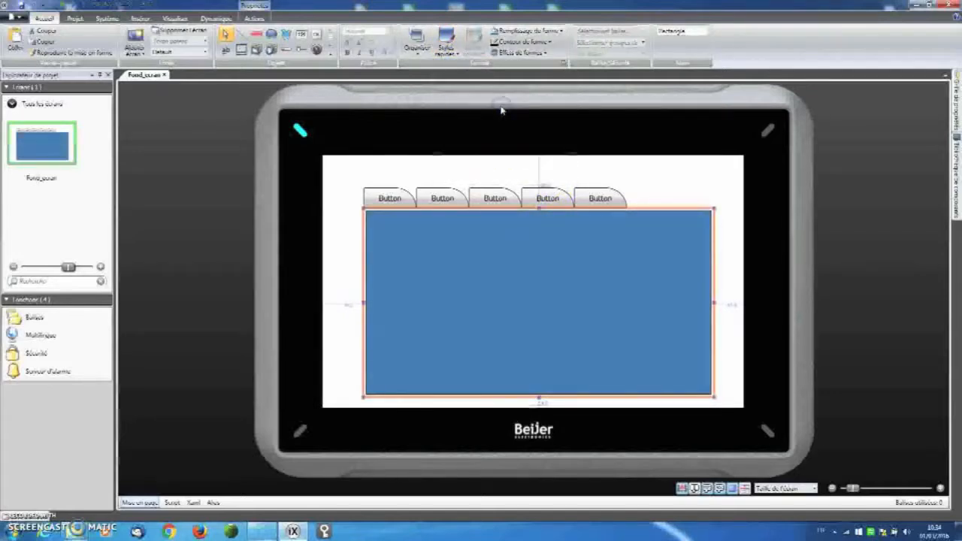
pyautogui.click(457, 44)
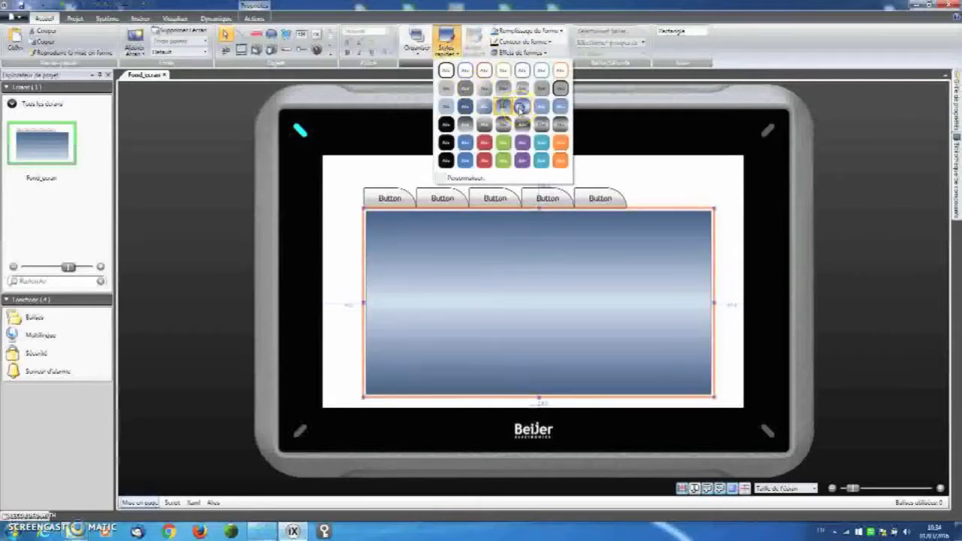
pyautogui.click(521, 107)
# Step: Fill the first button of the row with red and the second one with yellow
pyautogui.click(384, 201)
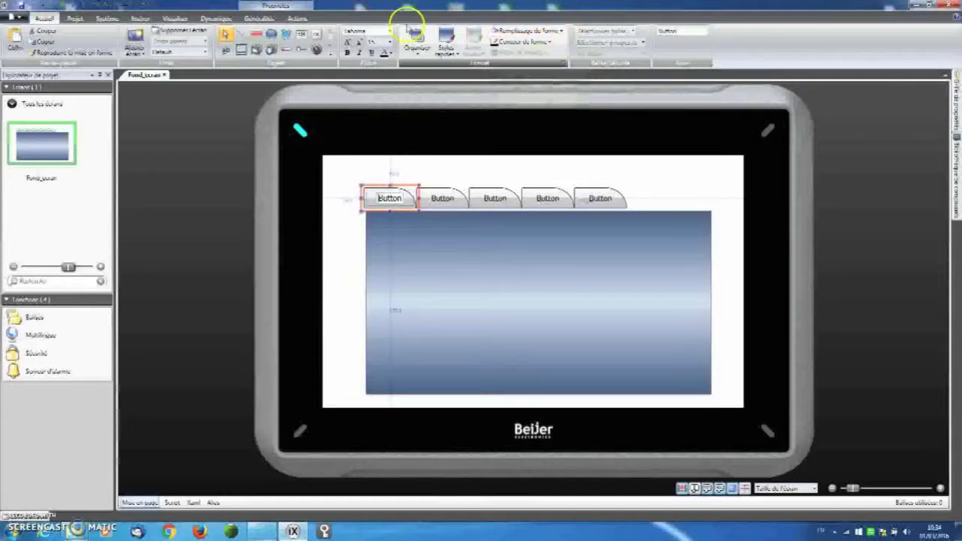
pyautogui.click(535, 31)
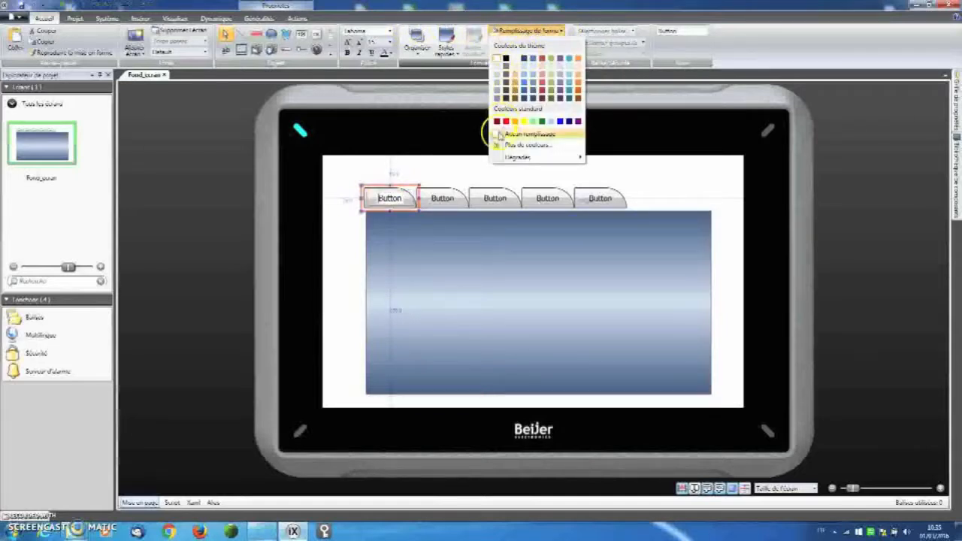
pyautogui.click(497, 121)
pyautogui.click(433, 203)
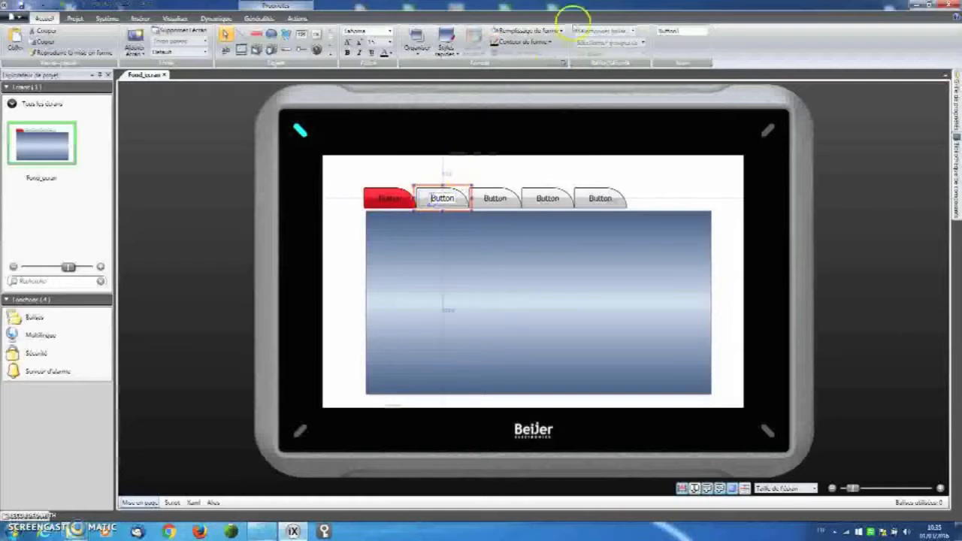
pyautogui.click(559, 32)
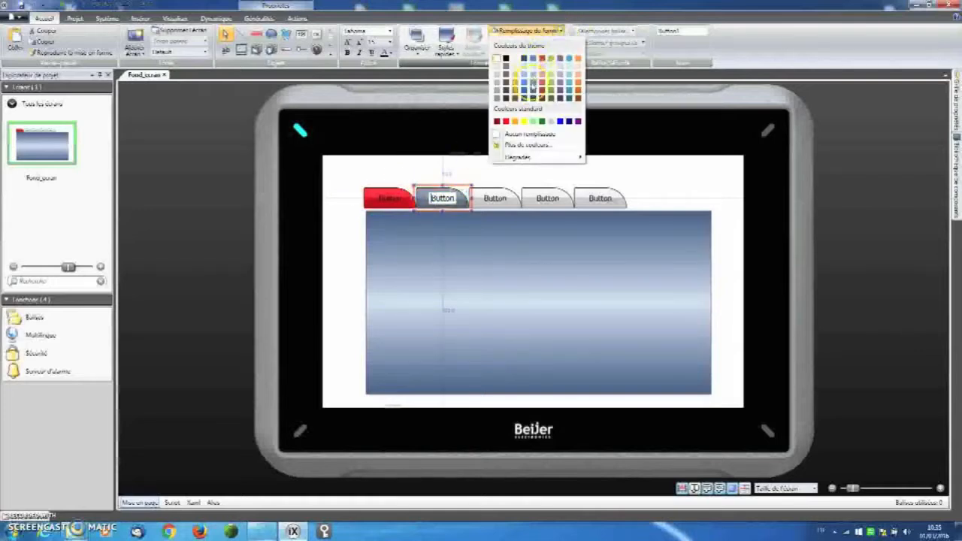
pyautogui.click(524, 121)
# Step: Fill the third button of the row with light green and the fourth one with light blue
pyautogui.click(495, 197)
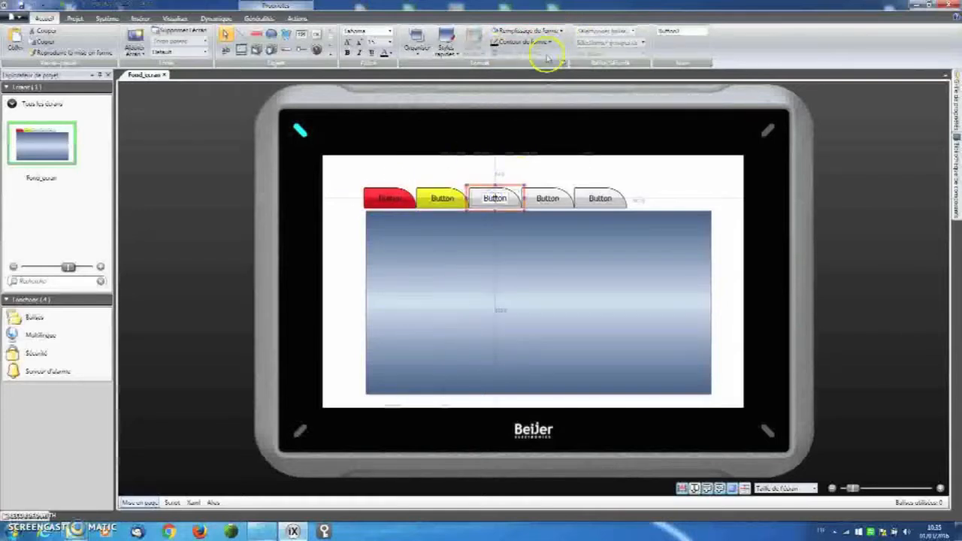
pyautogui.click(547, 31)
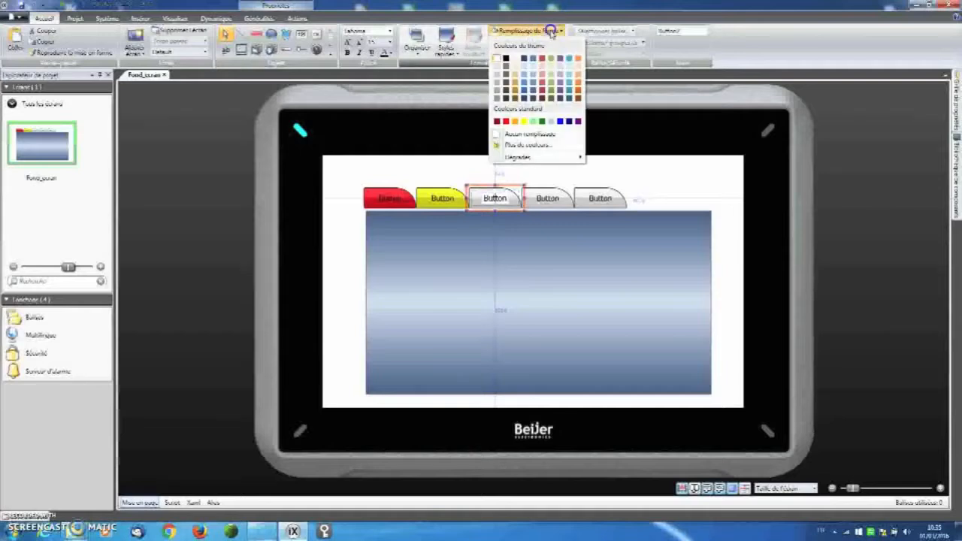
pyautogui.click(533, 121)
pyautogui.click(533, 188)
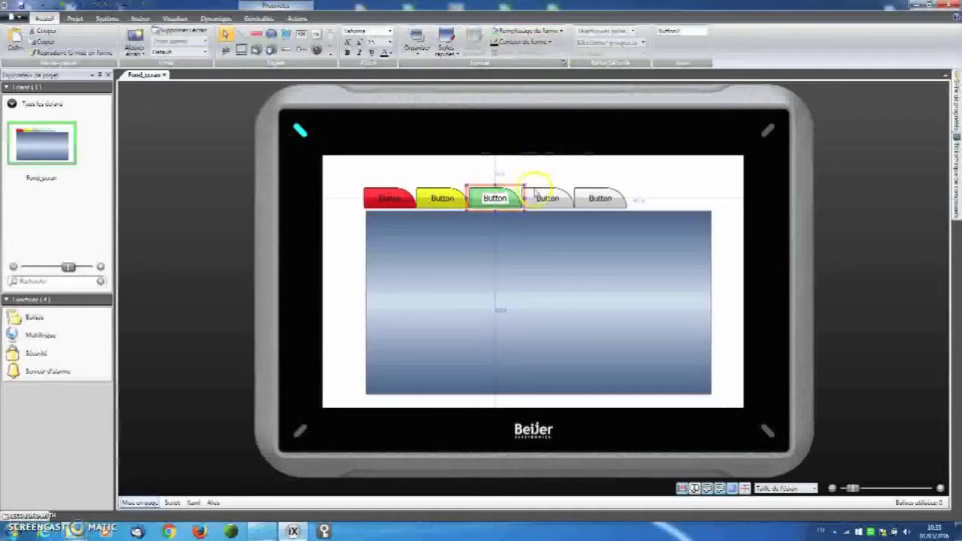
pyautogui.click(547, 31)
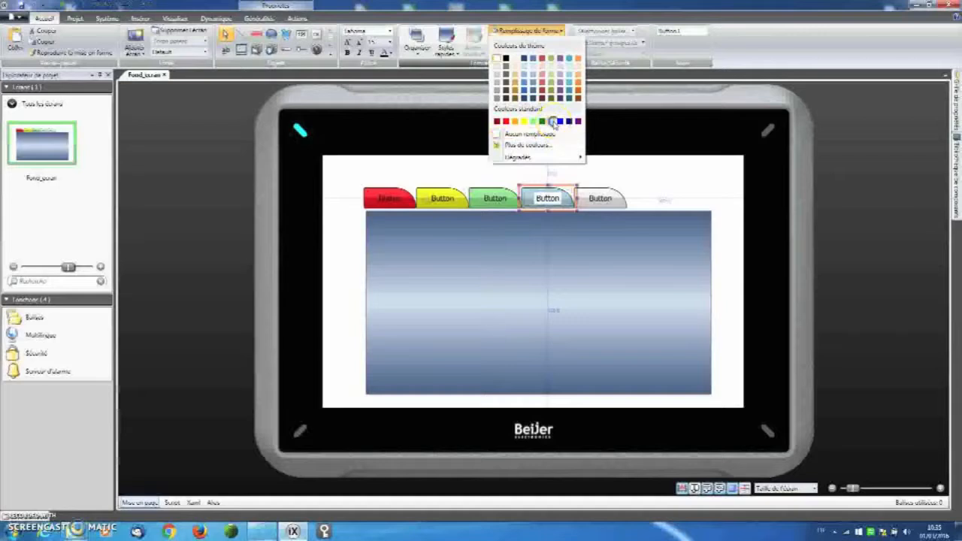
pyautogui.click(553, 122)
# Step: Fill the fifth button of the row with purple
pyautogui.click(605, 197)
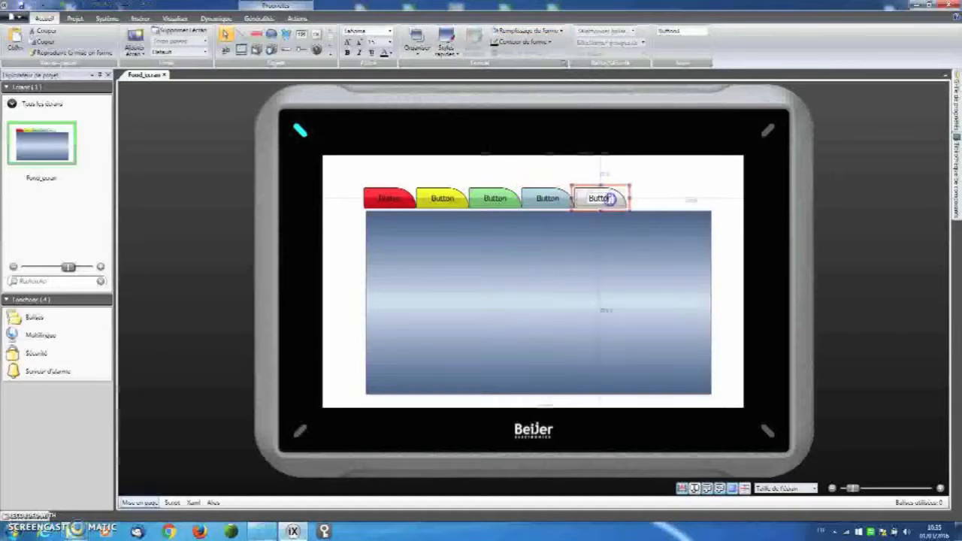
pyautogui.click(554, 31)
pyautogui.click(577, 122)
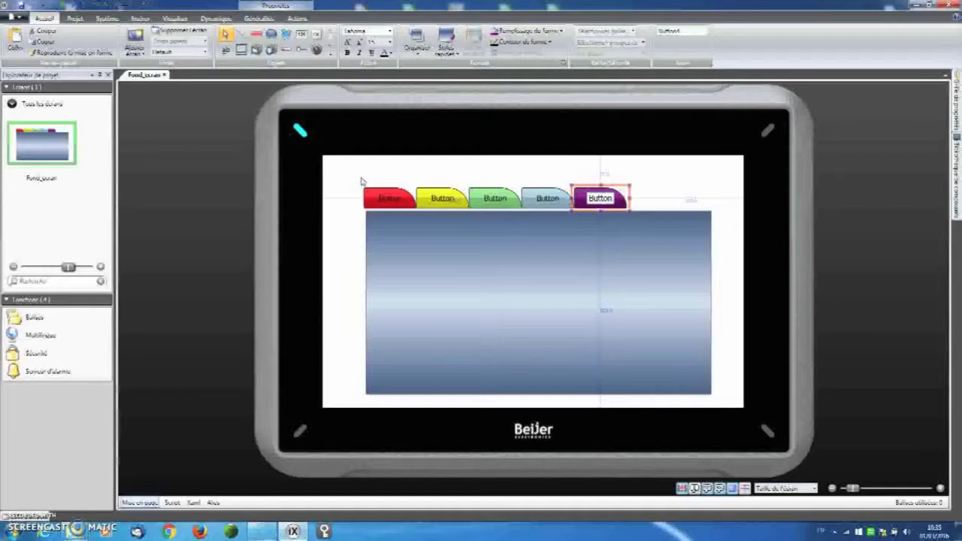
# Step: Set the font of all five buttons to Arial Black and their text colour to white
pyautogui.click(360, 179)
pyautogui.moveTo(363, 194); pyautogui.dragTo(644, 215)
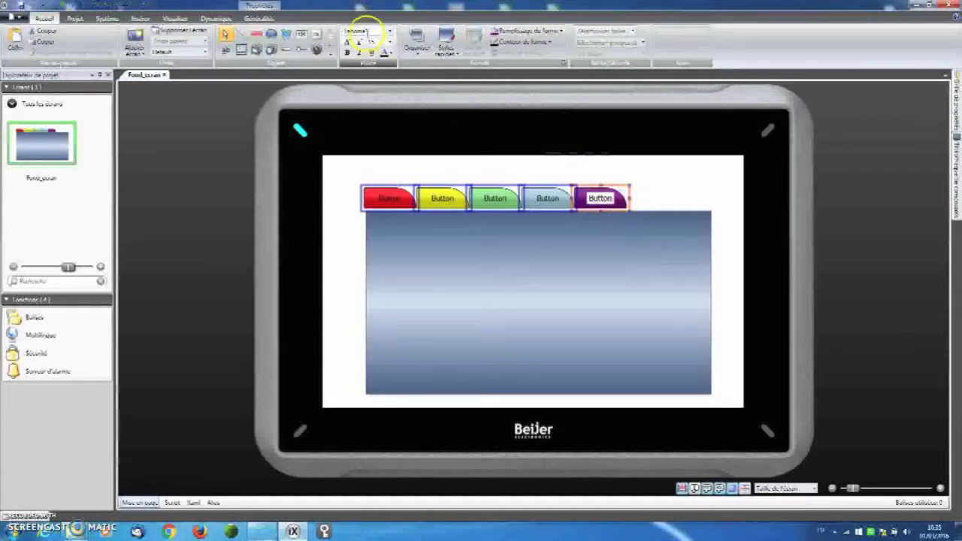
pyautogui.click(390, 30)
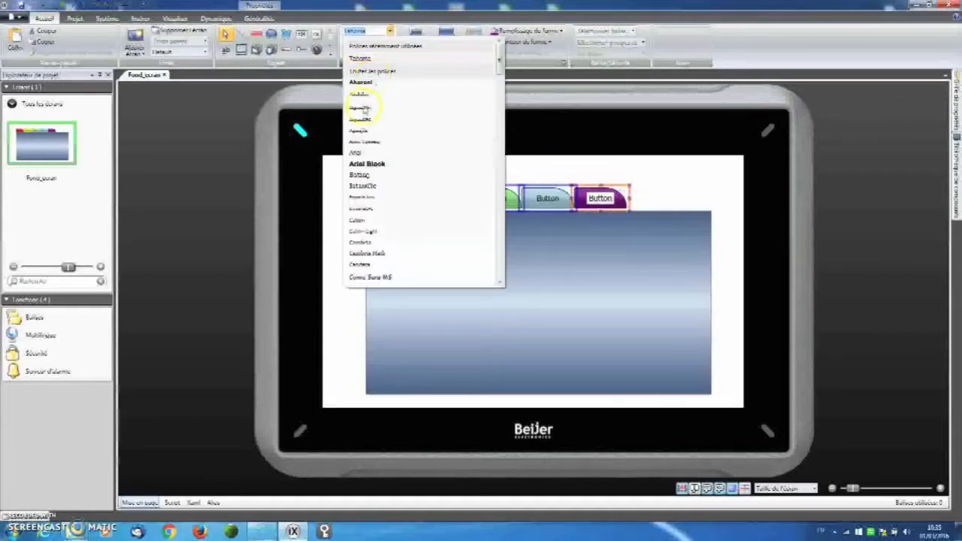
pyautogui.click(358, 163)
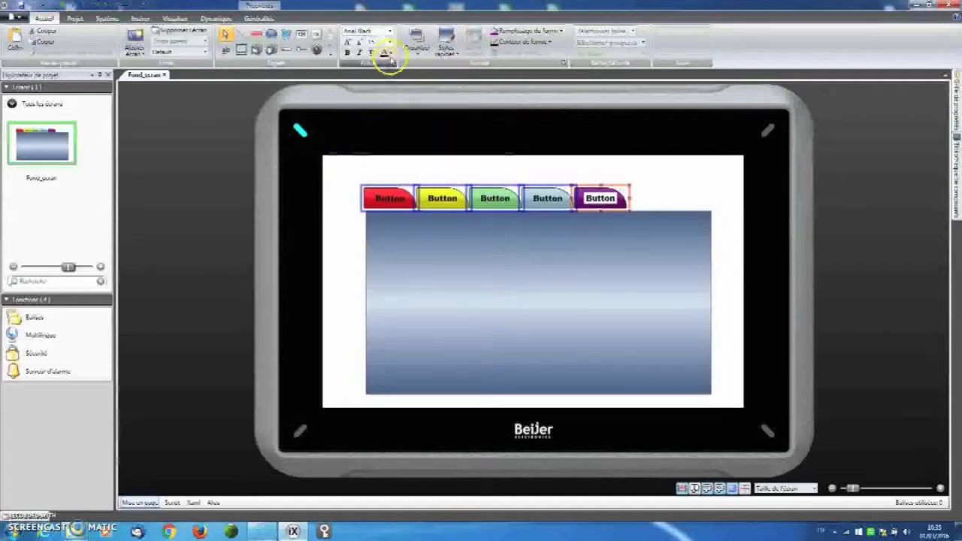
pyautogui.click(390, 54)
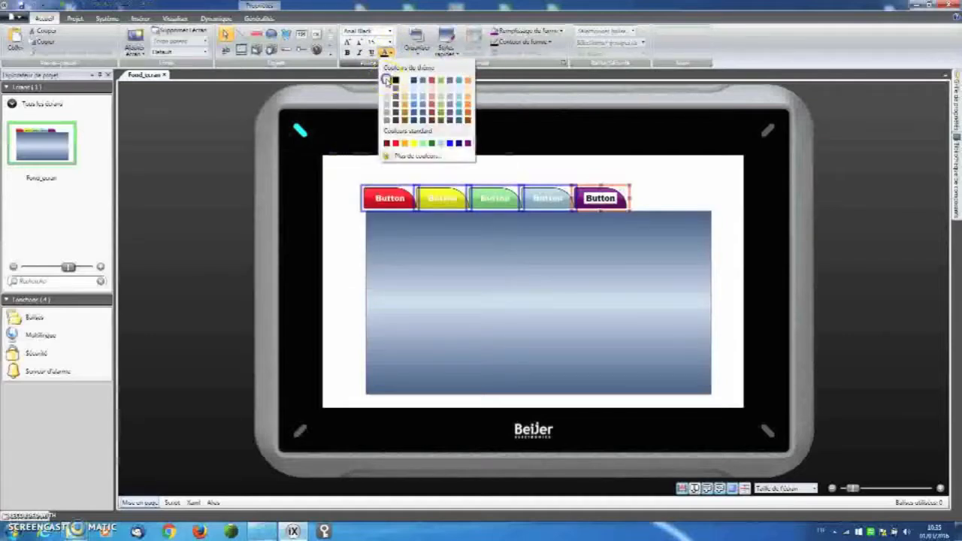
pyautogui.click(386, 78)
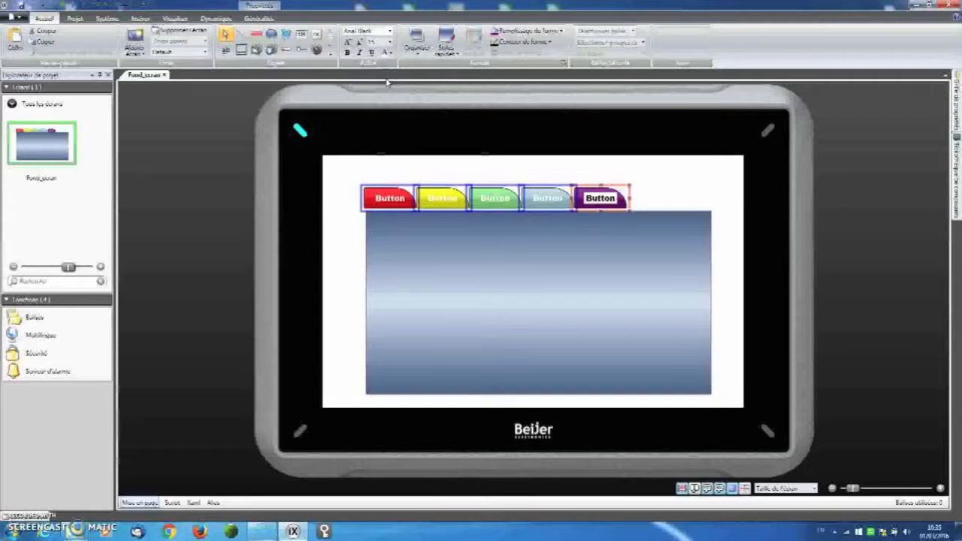
# Step: Fill the background of the Fond_ecran screen with black
pyautogui.click(354, 225)
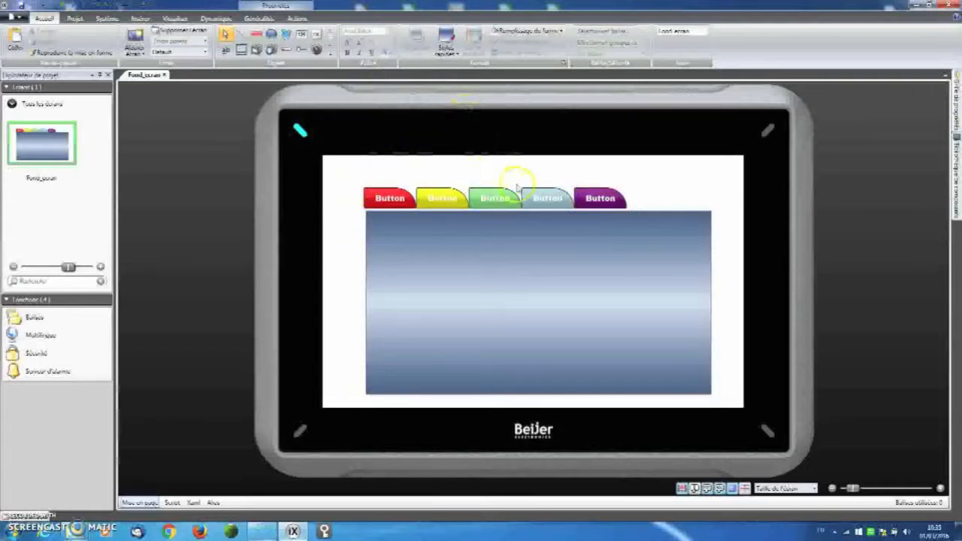
pyautogui.click(561, 32)
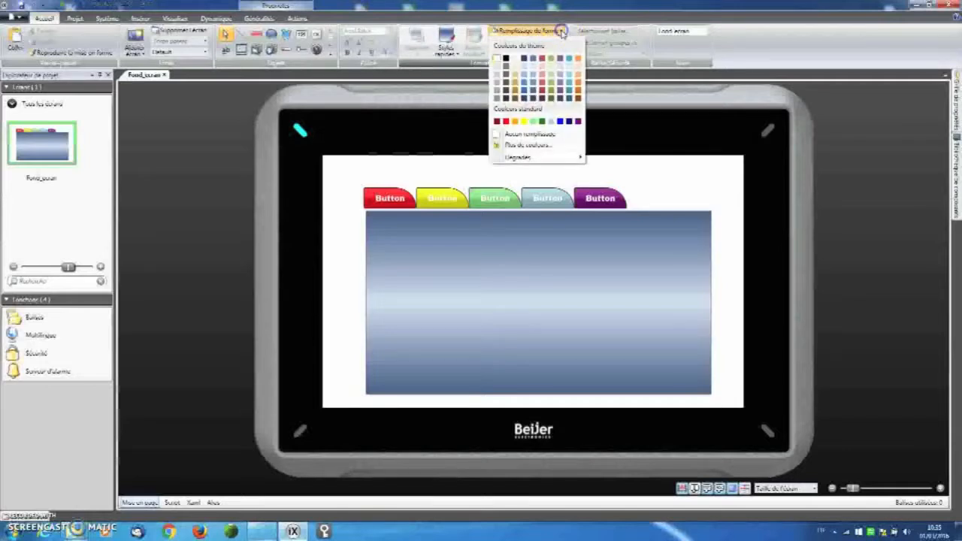
pyautogui.click(505, 58)
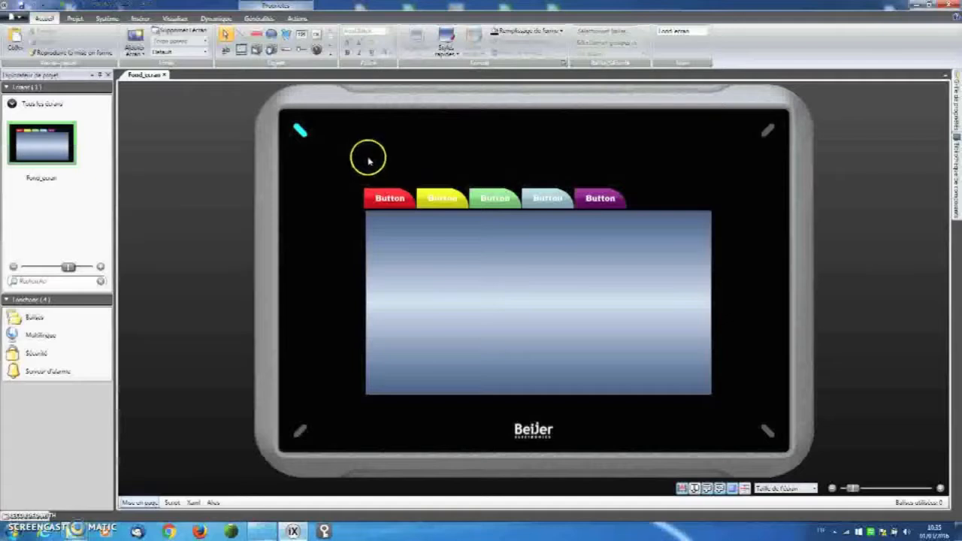
# Step: Place a digital clock just above the red and yellow buttons
pyautogui.click(329, 54)
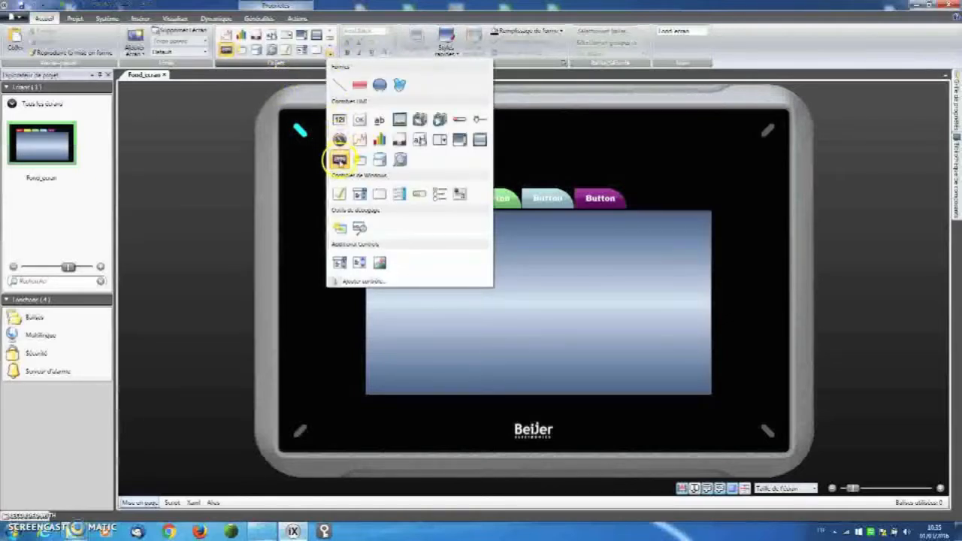
pyautogui.click(339, 160)
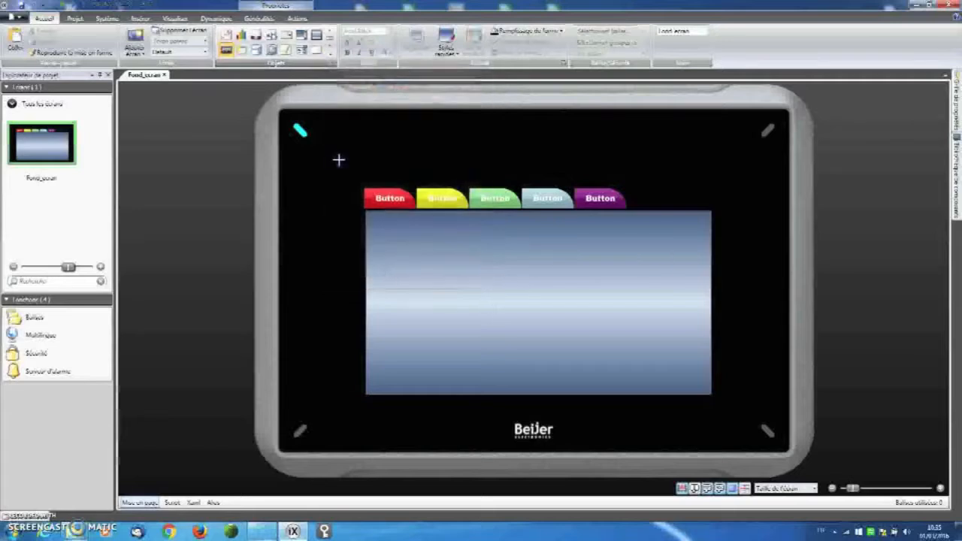
pyautogui.click(384, 179)
pyautogui.moveTo(414, 183); pyautogui.dragTo(413, 180)
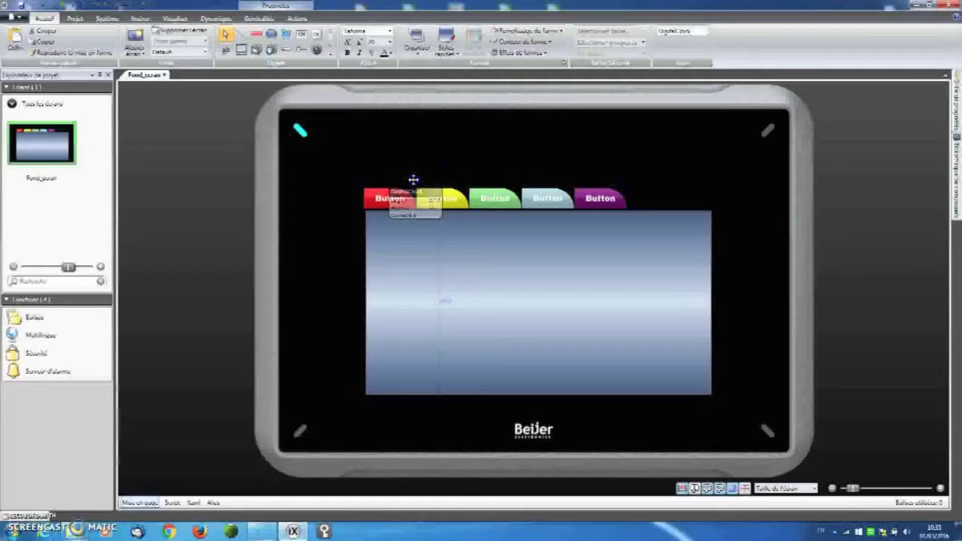
# Step: Set the digital clock's text colour to white and move the clock slightly up, clear of the buttons
pyautogui.click(389, 54)
pyautogui.click(387, 80)
pyautogui.moveTo(434, 183); pyautogui.dragTo(433, 177)
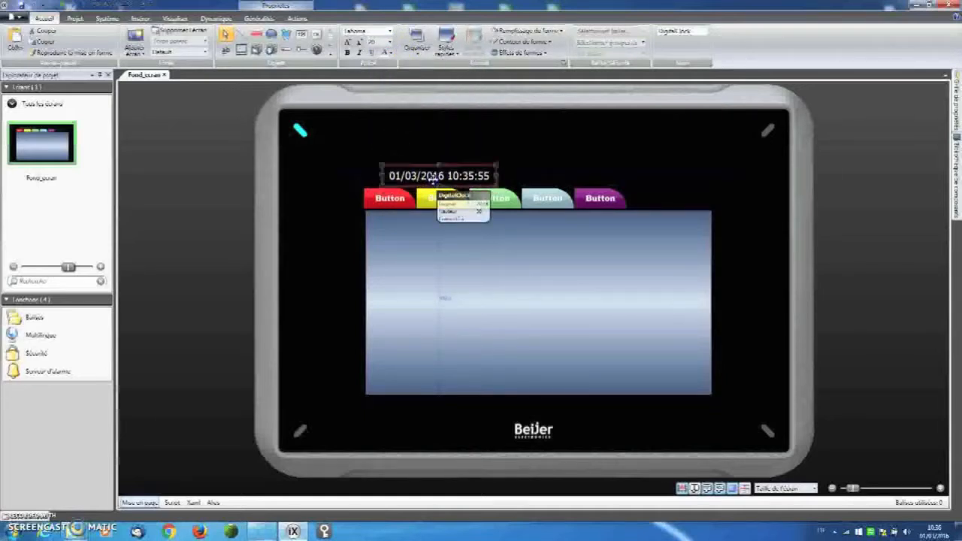
# Step: Shift the gradient rectangle slightly so its left edge lines up with the row of buttons
pyautogui.click(405, 253)
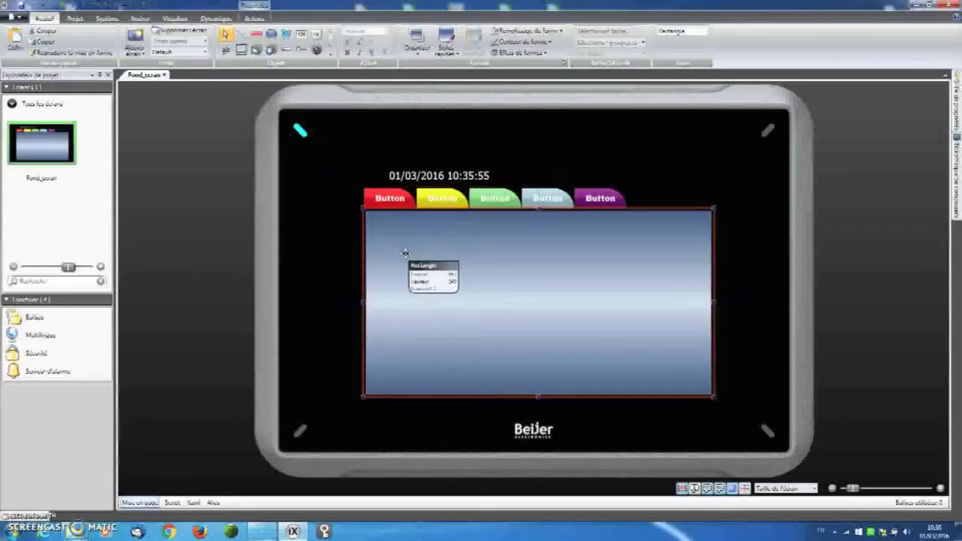
pyautogui.moveTo(405, 253); pyautogui.dragTo(404, 254)
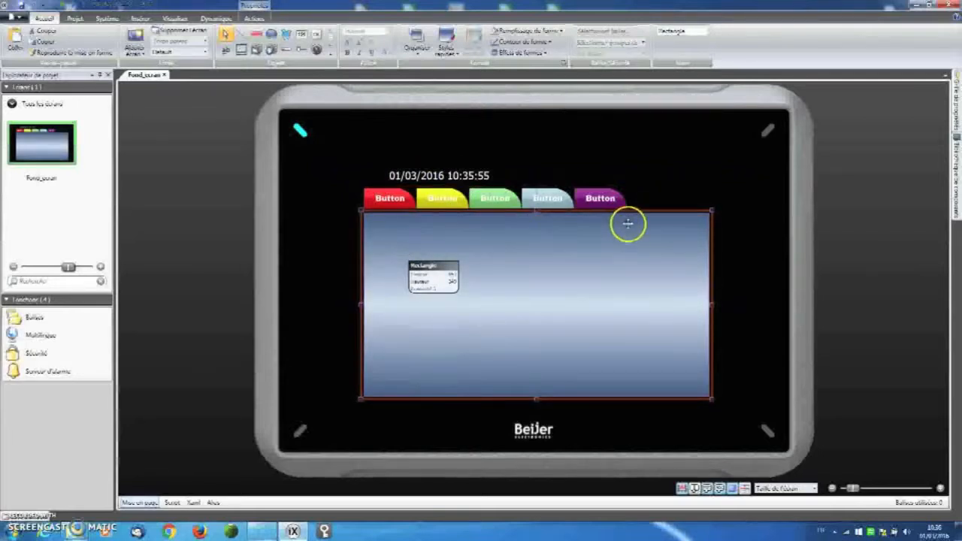
# Step: Add a new blank screen to the project
pyautogui.click(677, 189)
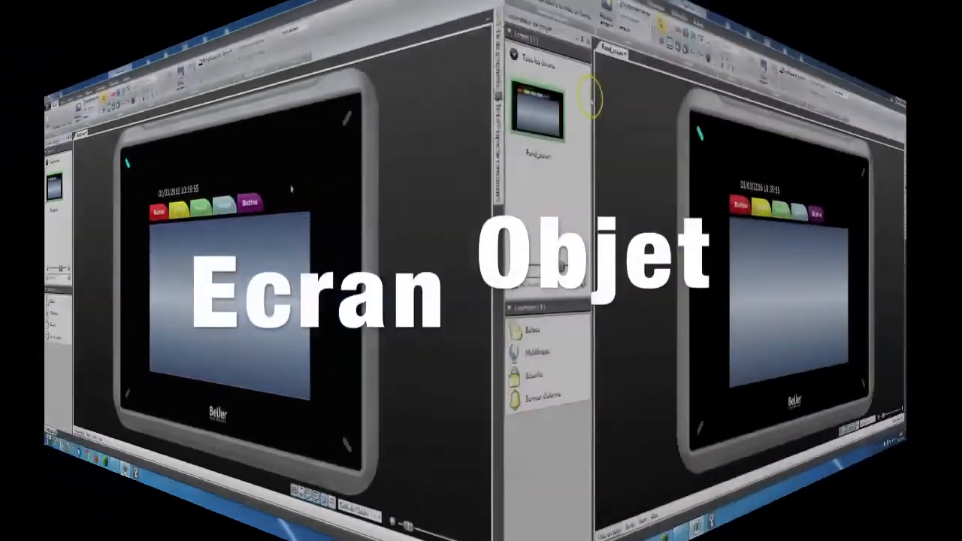
pyautogui.click(97, 105)
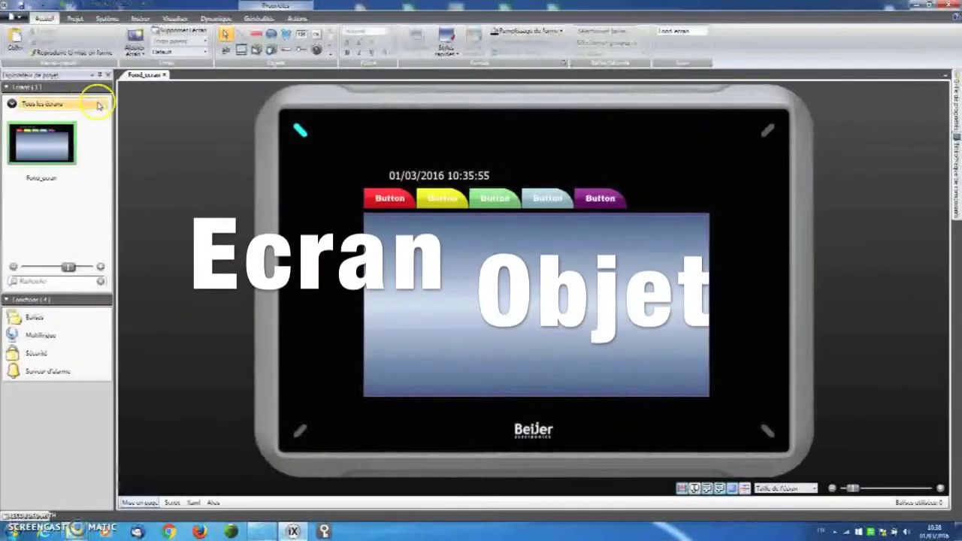
pyautogui.rightClick(79, 90)
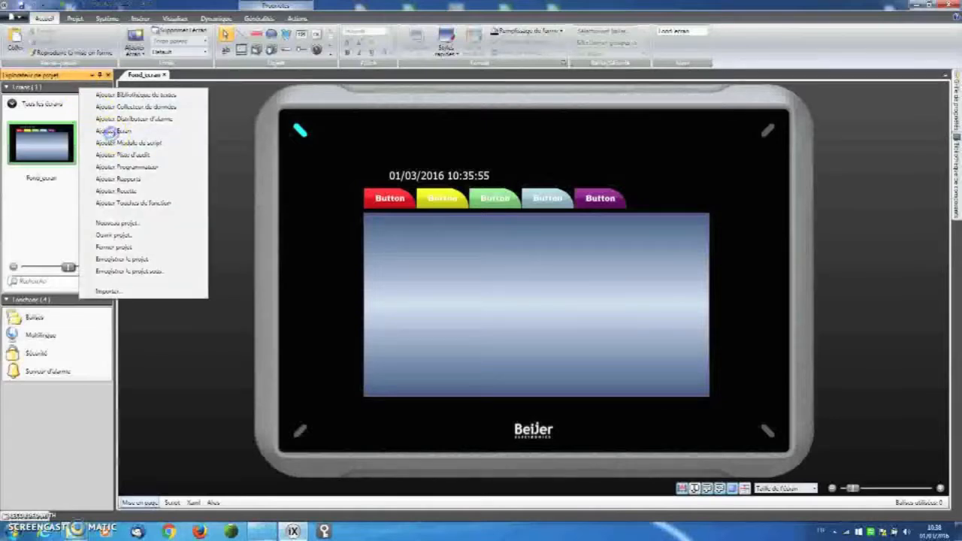
pyautogui.click(108, 132)
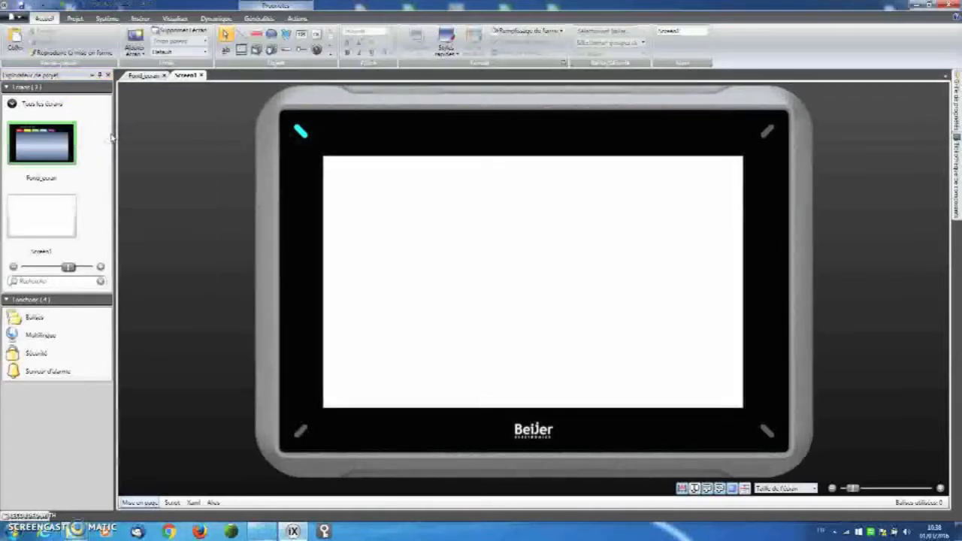
# Step: Rename the new screen Objet and agree to save the project
pyautogui.rightClick(31, 229)
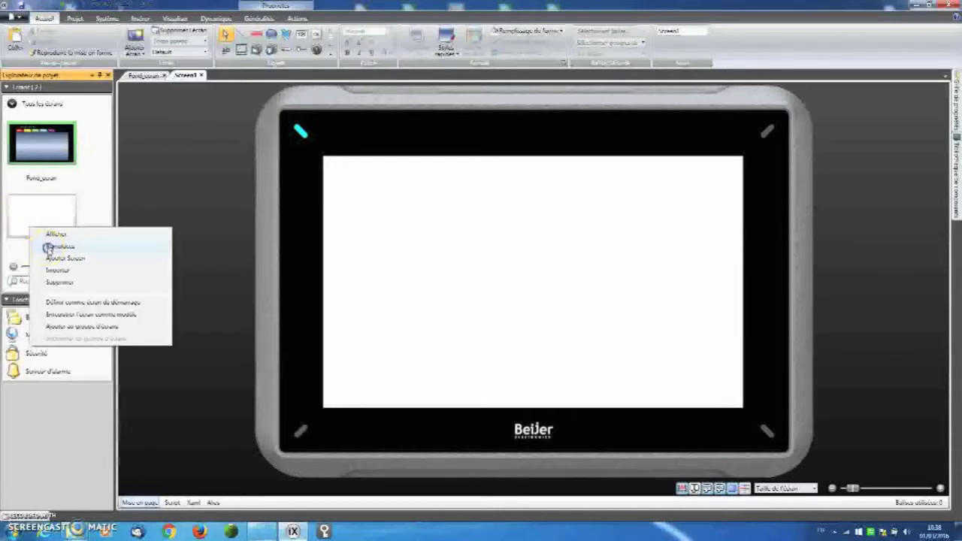
pyautogui.click(47, 248)
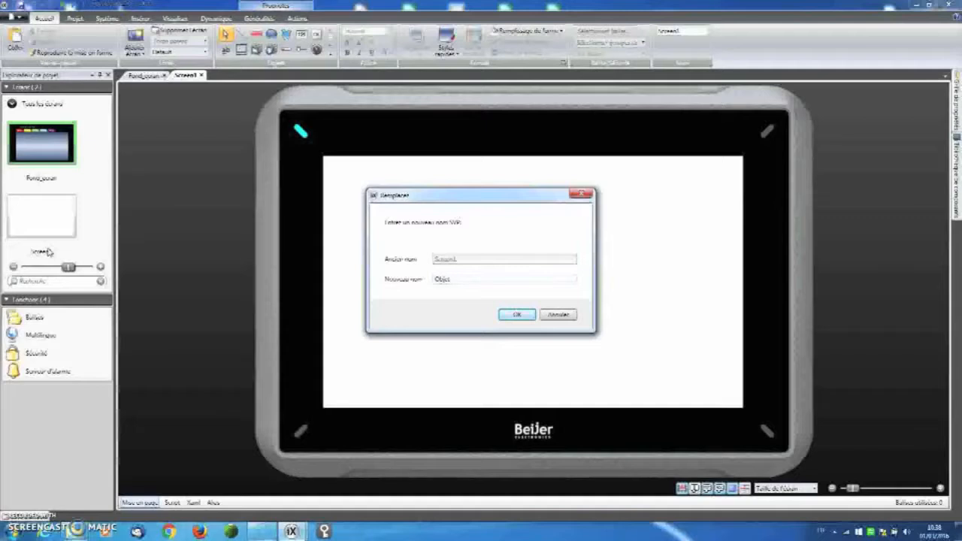
pyautogui.press('Return')
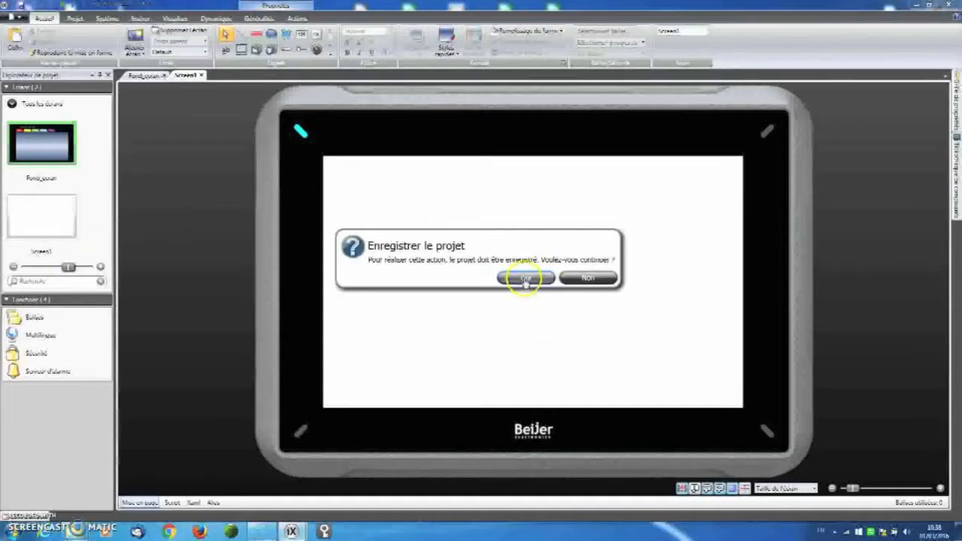
pyautogui.click(525, 278)
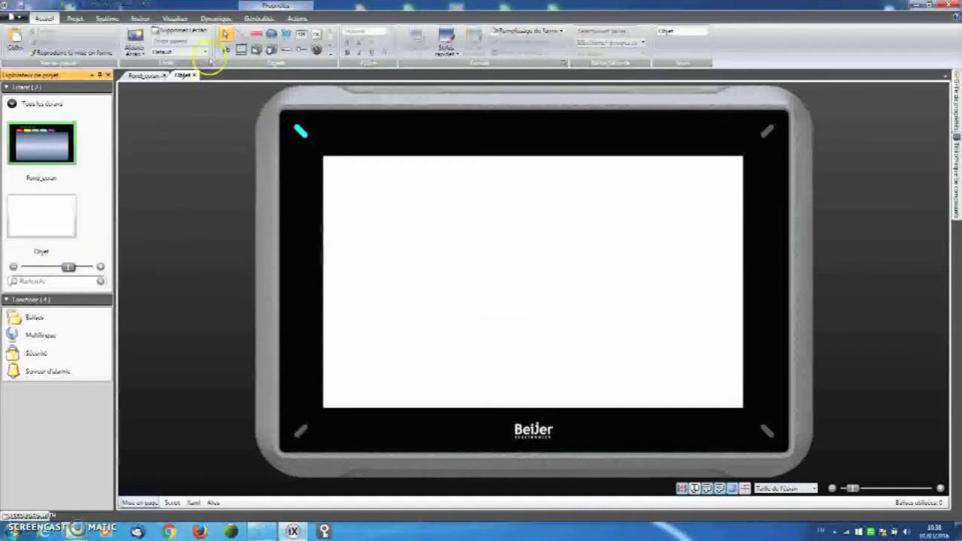
# Step: Set Fond_ecran as the background screen of the Objet screen
pyautogui.click(204, 41)
pyautogui.click(192, 99)
pyautogui.click(222, 193)
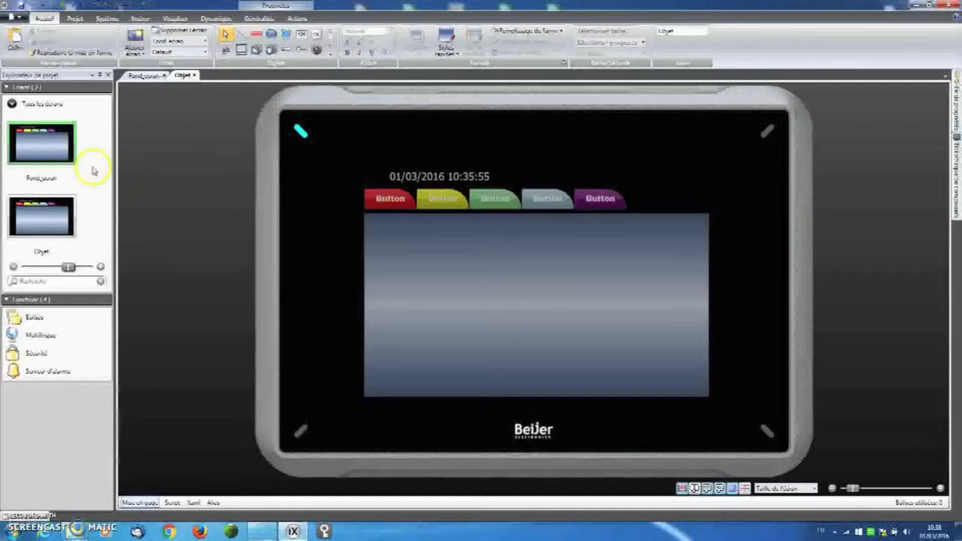
# Step: Give the red button on the Fond_ecran screen an Afficher écran action that shows the Objet screen
pyautogui.doubleClick(57, 150)
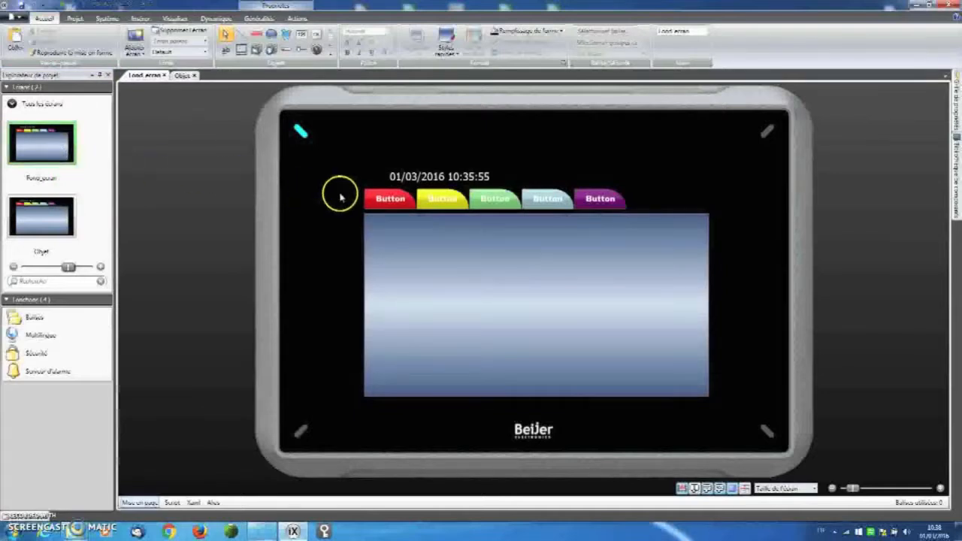
pyautogui.click(376, 198)
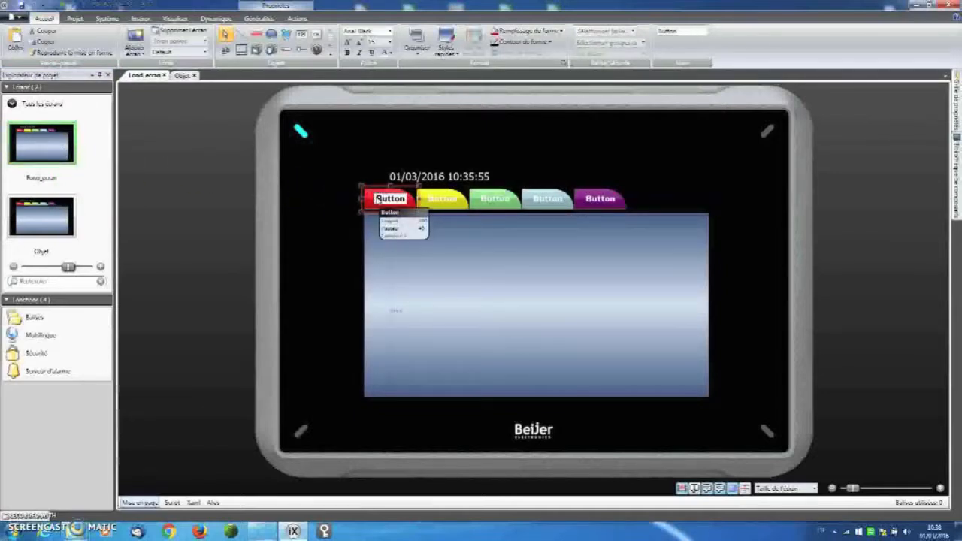
pyautogui.click(299, 18)
pyautogui.click(99, 30)
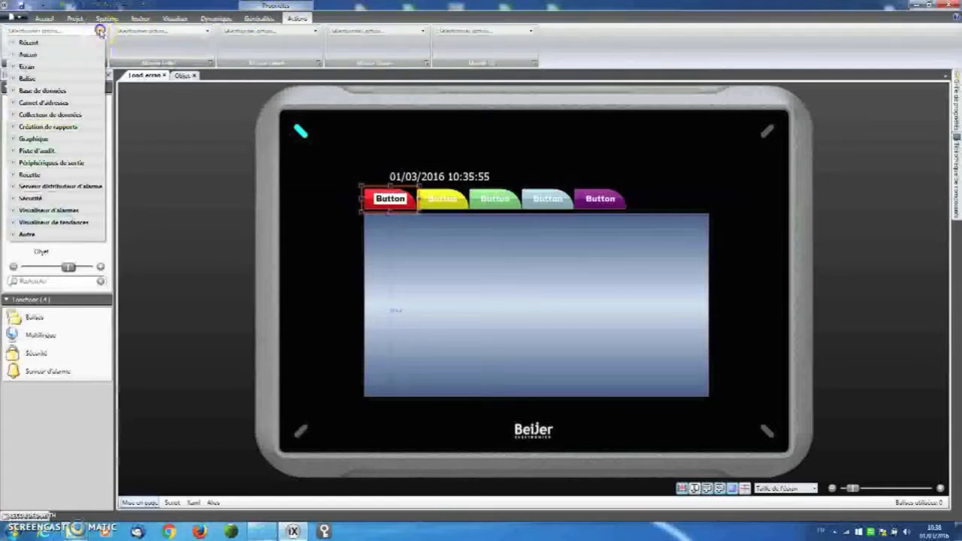
pyautogui.click(12, 67)
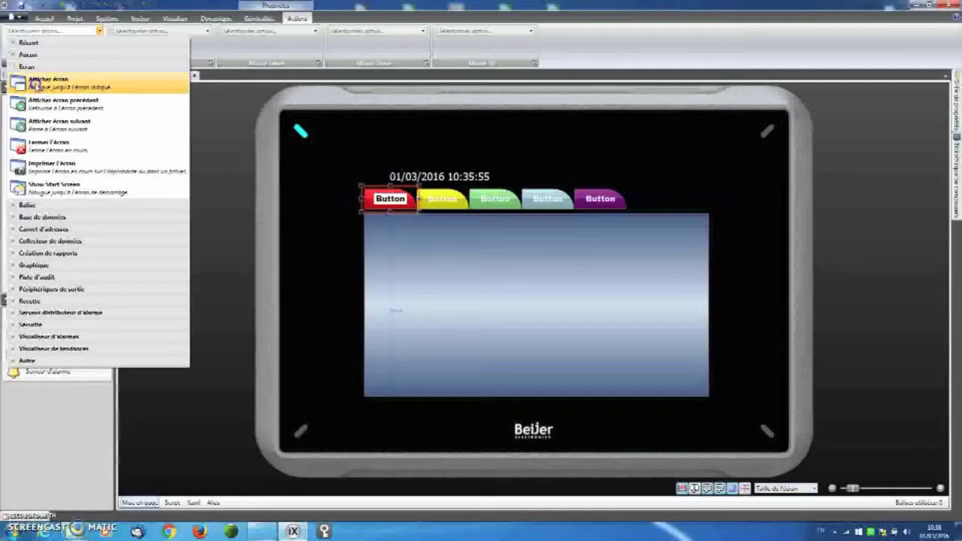
pyautogui.click(35, 84)
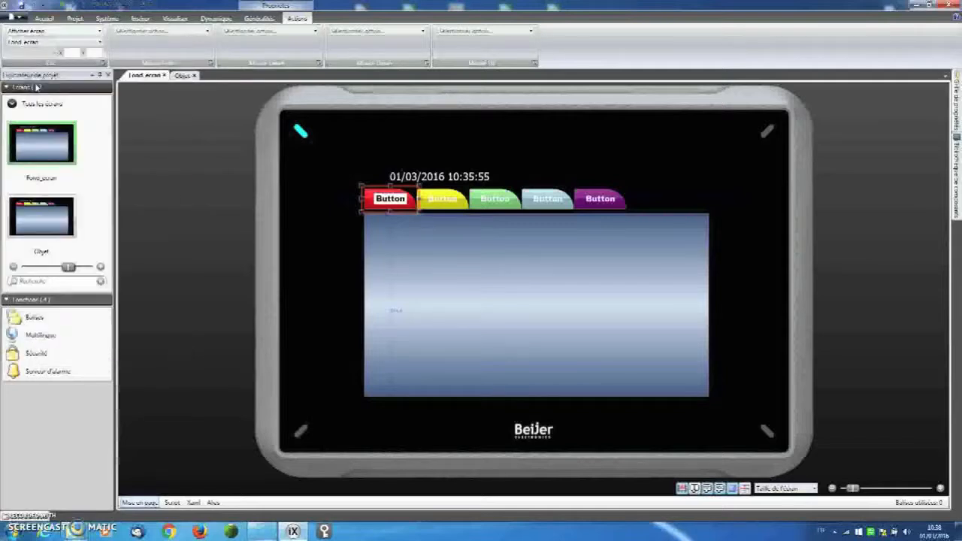
pyautogui.click(46, 44)
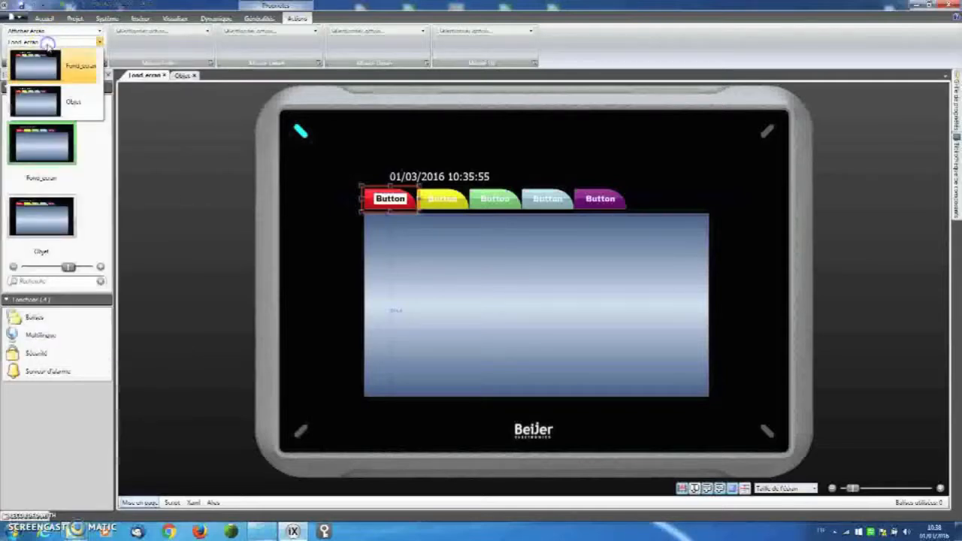
pyautogui.click(35, 100)
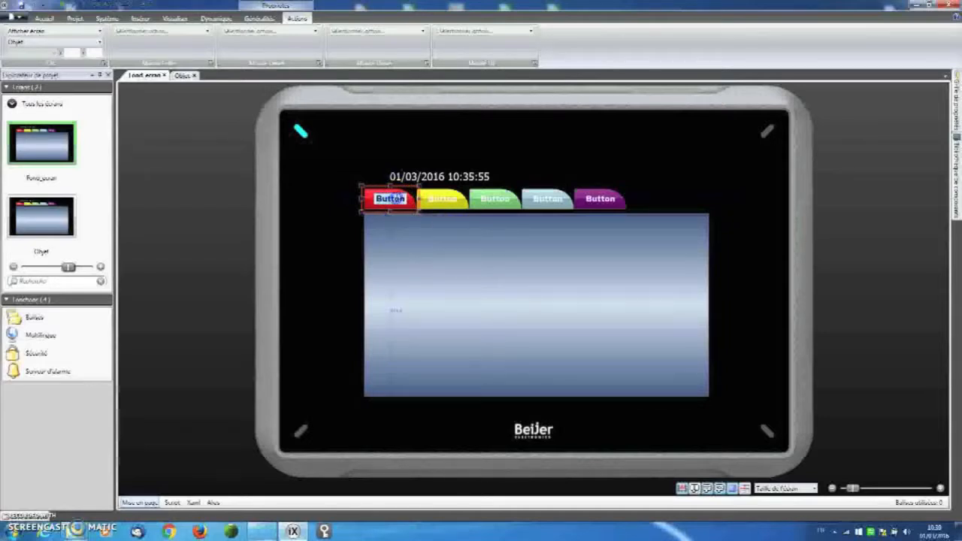
# Step: Change the red button's label to Objet
pyautogui.click(392, 199)
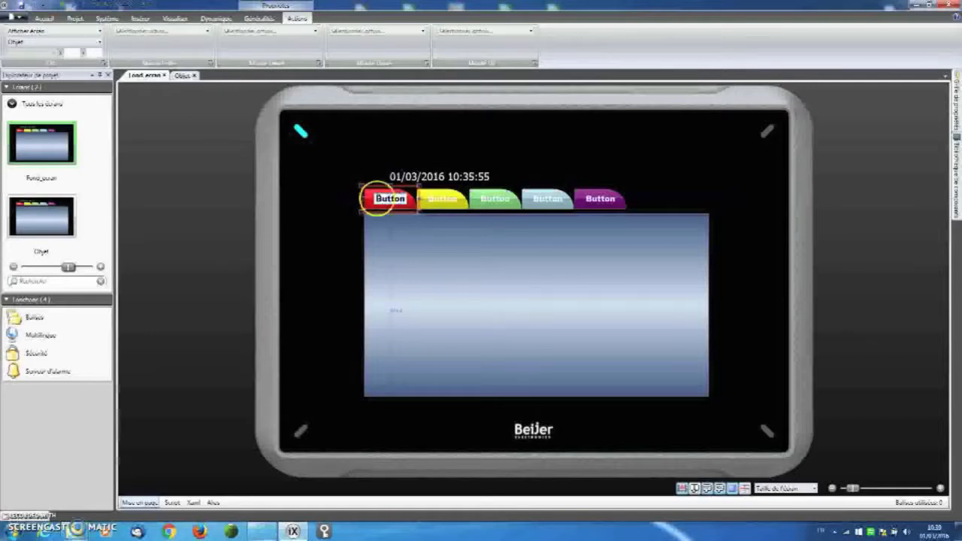
pyautogui.click(265, 19)
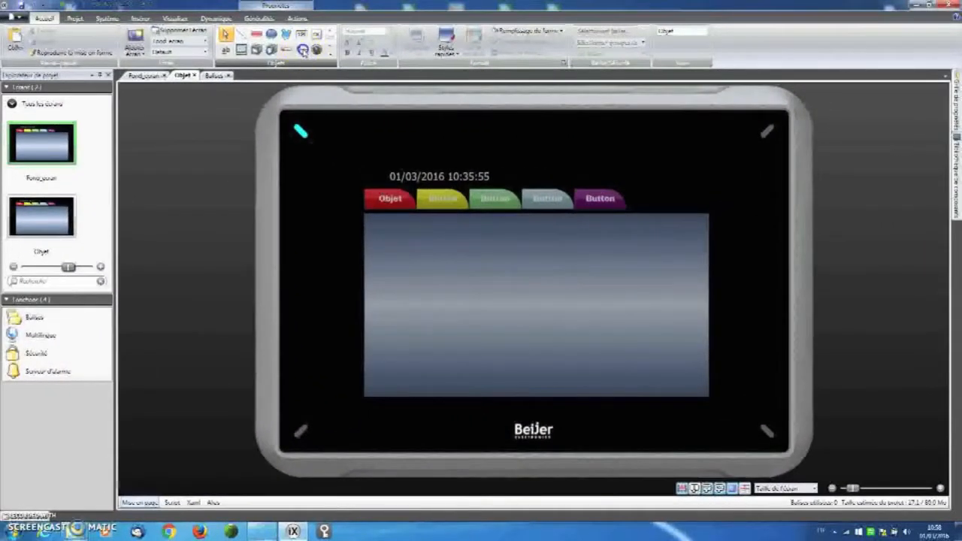
# Step: Place a slider on the Objet screen, with a linear meter below it and a circular meter to their right
pyautogui.click(302, 50)
pyautogui.click(404, 251)
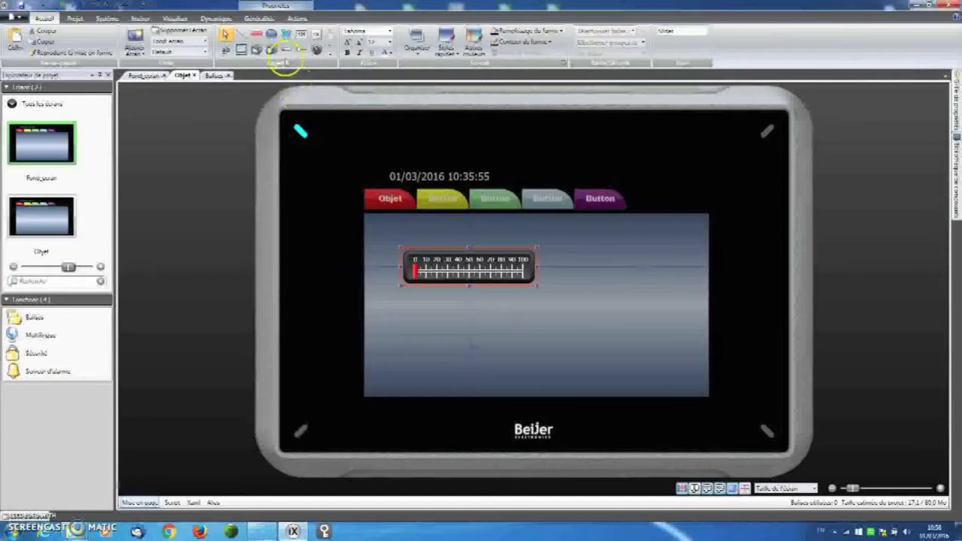
pyautogui.click(286, 49)
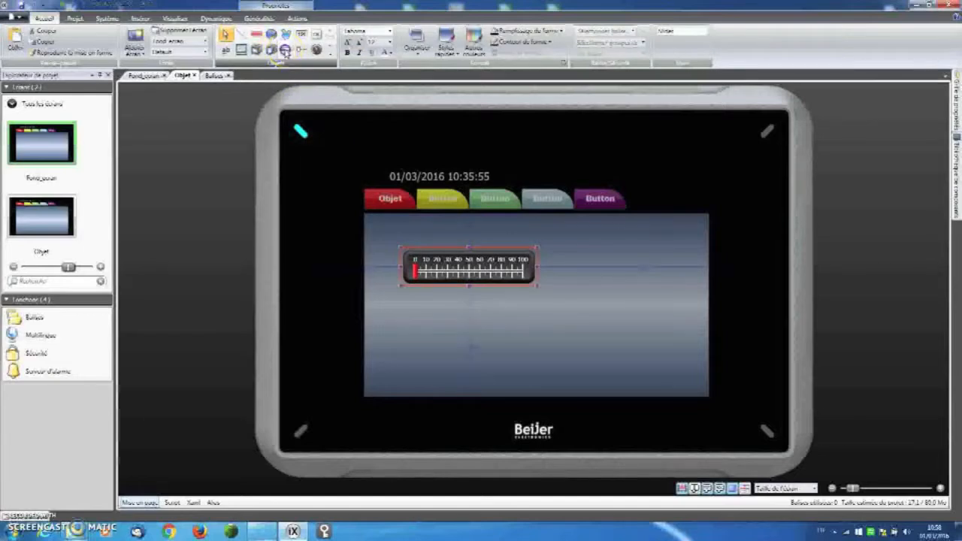
pyautogui.click(428, 310)
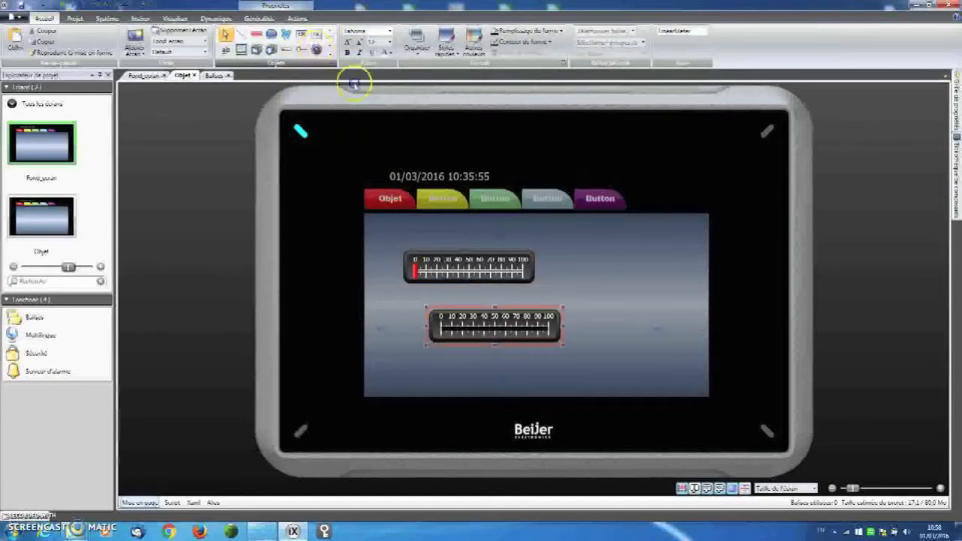
pyautogui.moveTo(595, 272); pyautogui.dragTo(578, 256)
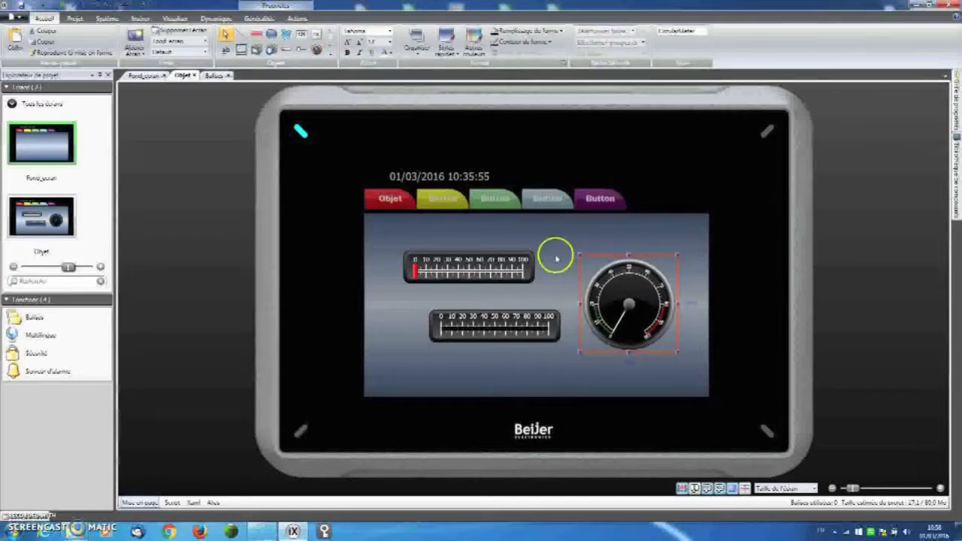
# Step: Align the linear meter to the left edge of the slider
pyautogui.click(498, 265)
pyautogui.click(476, 324)
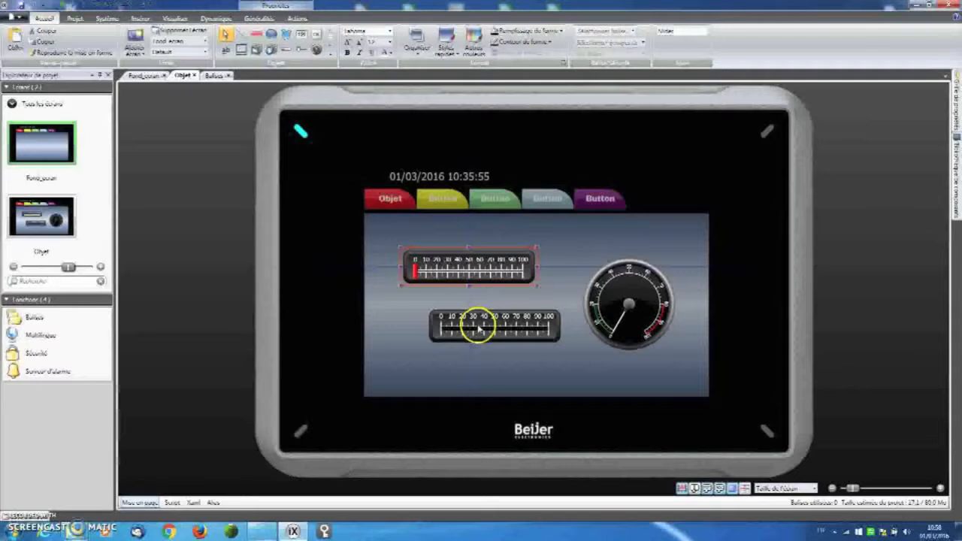
pyautogui.rightClick(478, 323)
pyautogui.moveTo(497, 284)
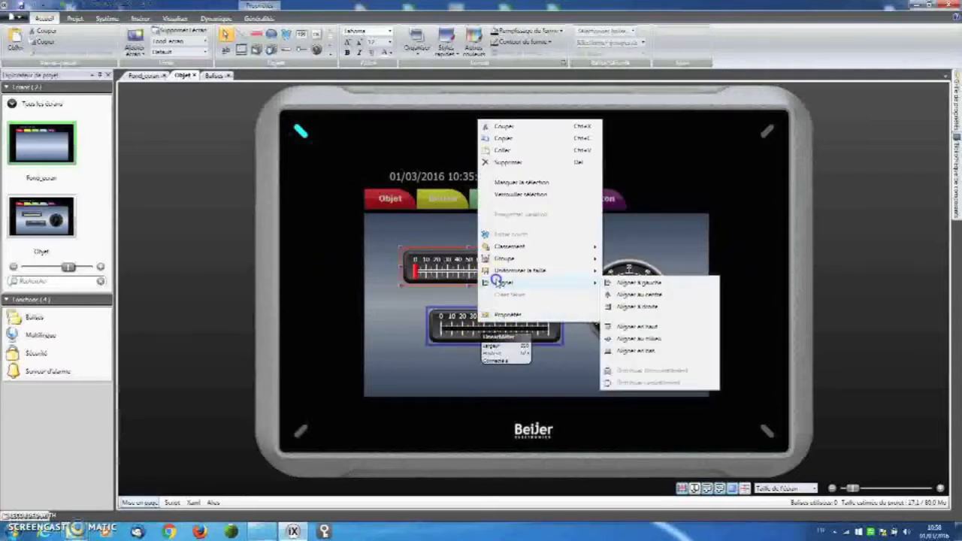
pyautogui.click(655, 274)
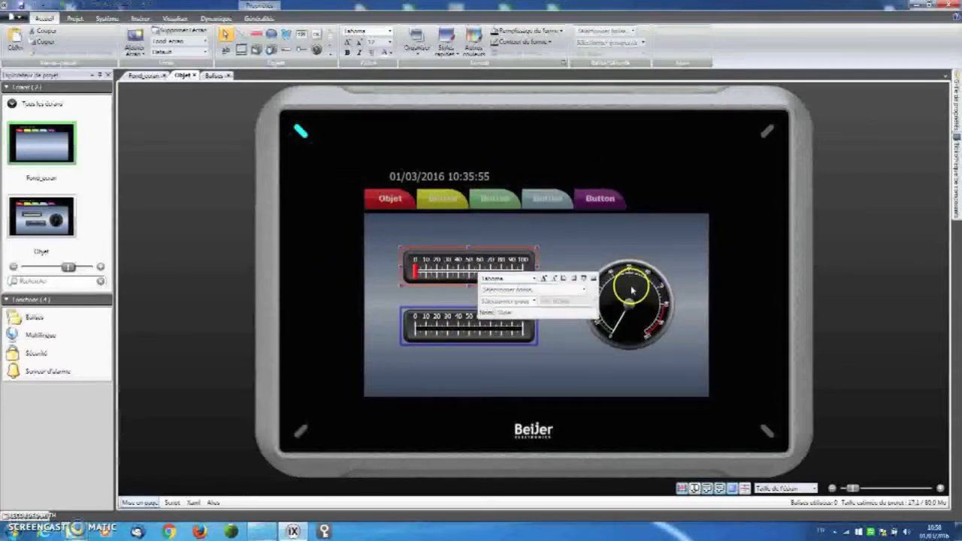
# Step: Move the circular meter slightly up so its top edge lines up with the top of the slider
pyautogui.click(633, 285)
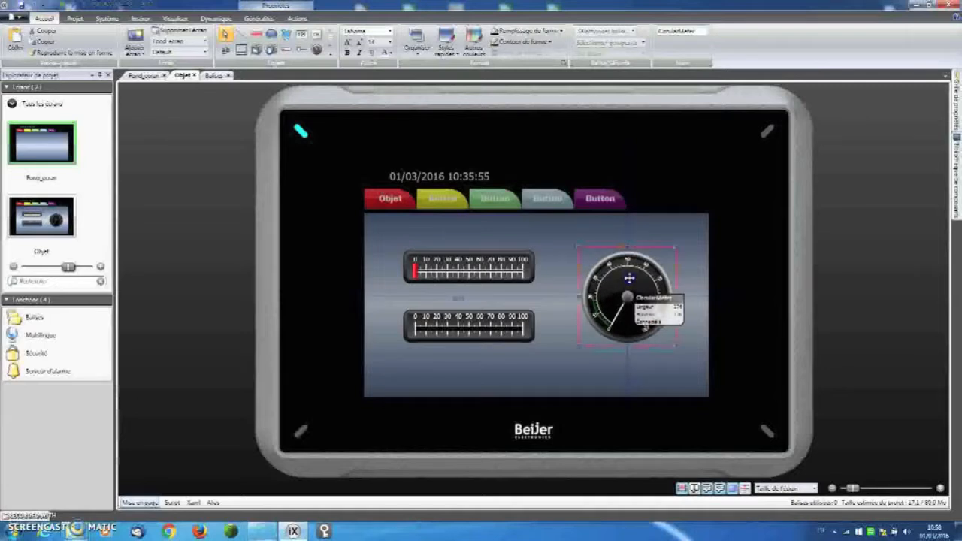
pyautogui.moveTo(850, 488); pyautogui.dragTo(889, 487)
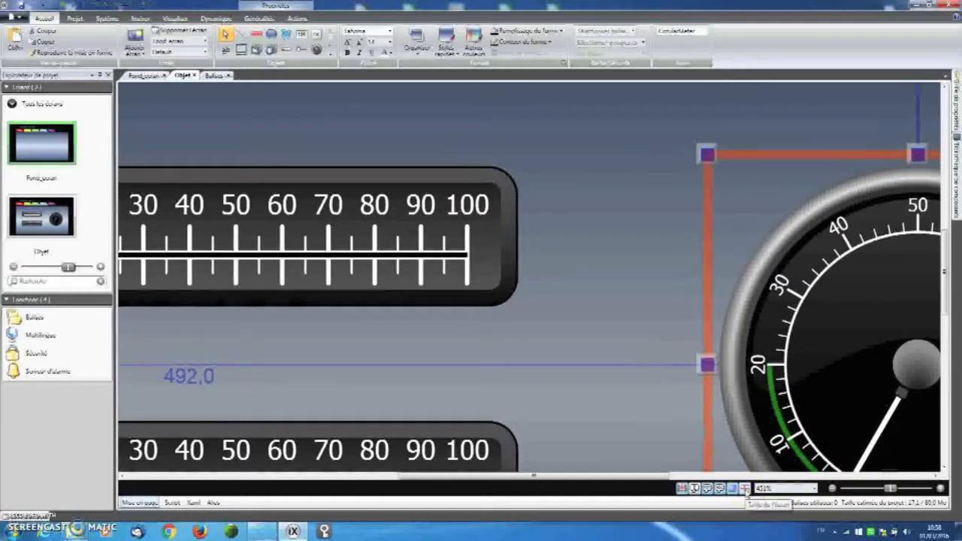
pyautogui.click(744, 489)
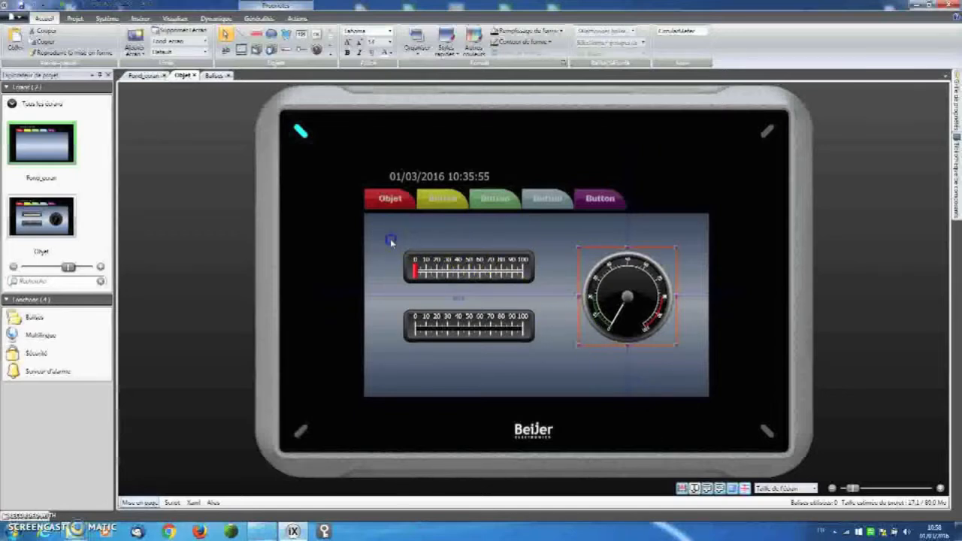
# Step: Try the Classic and Vintage styles on the slider, linear meter and circular meter together, and settle on the Chrome style
pyautogui.moveTo(390, 239); pyautogui.dragTo(704, 391)
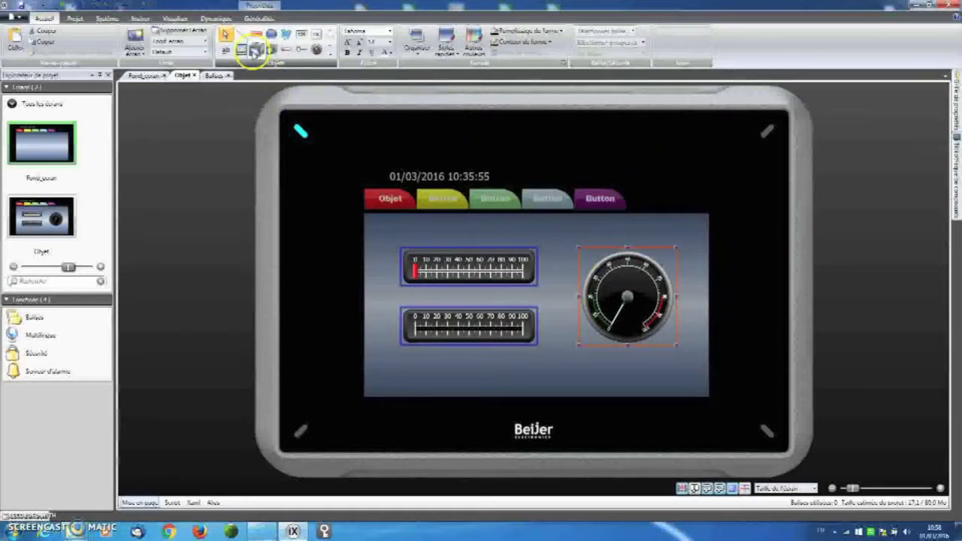
pyautogui.click(260, 18)
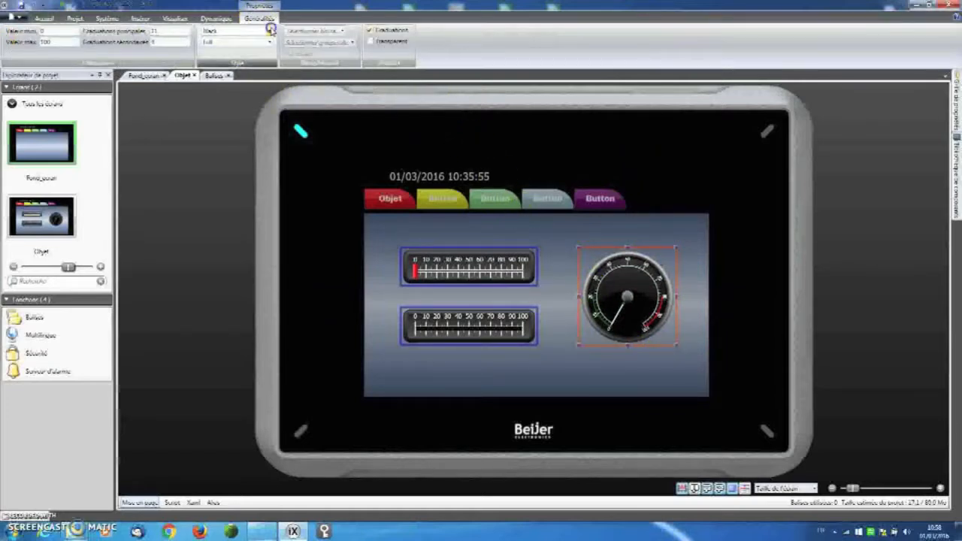
pyautogui.click(269, 30)
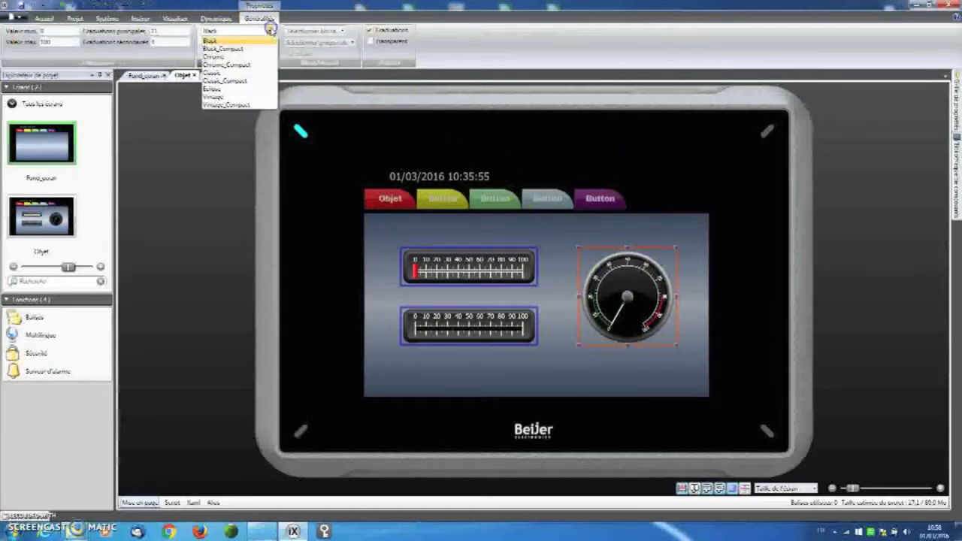
pyautogui.click(255, 88)
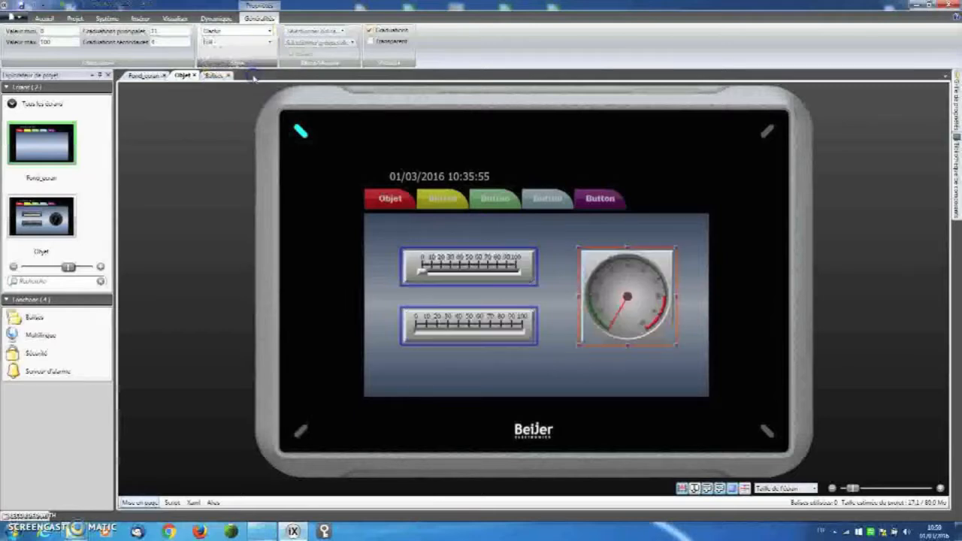
pyautogui.click(269, 30)
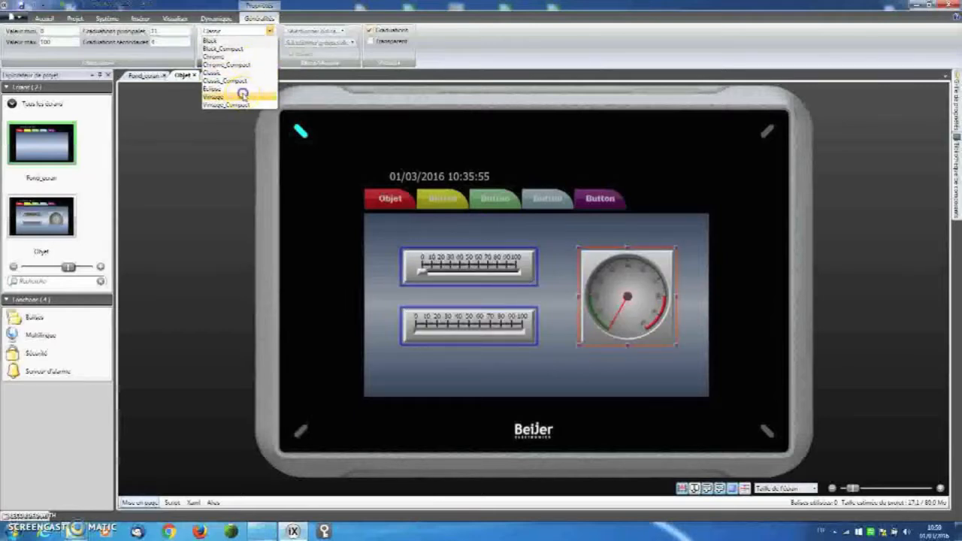
pyautogui.click(242, 96)
pyautogui.click(269, 30)
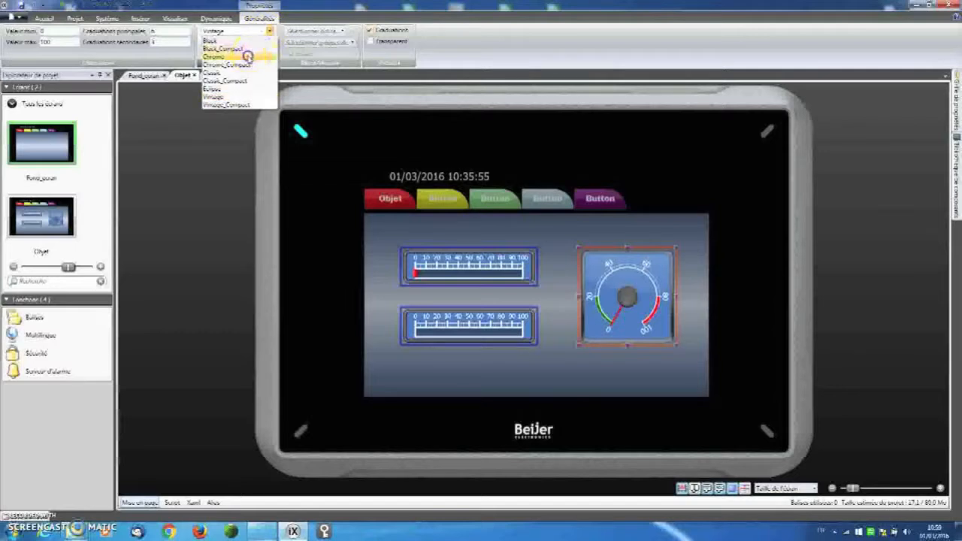
pyautogui.click(247, 56)
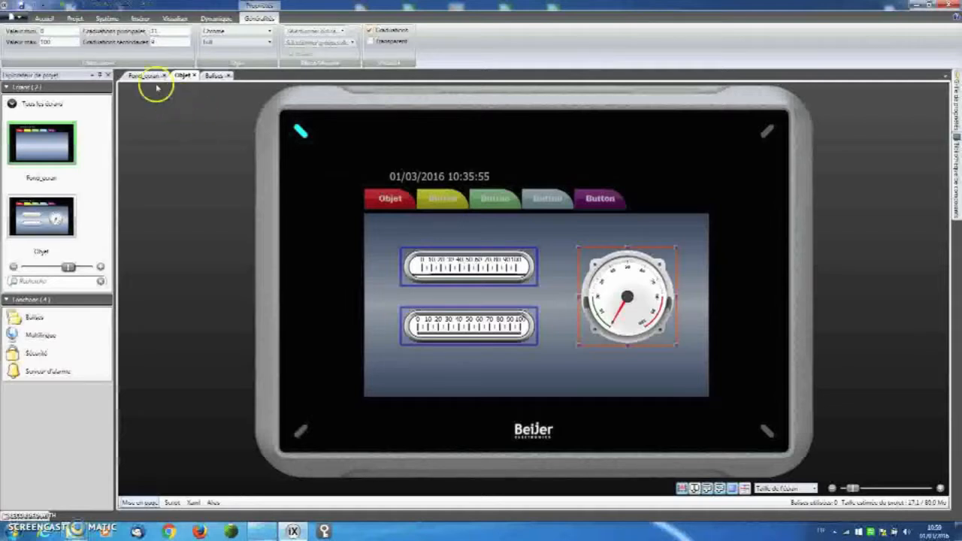
# Step: Create a new tag named ObjetTag and assign it to the selected slider, linear meter and circular meter
pyautogui.click(45, 18)
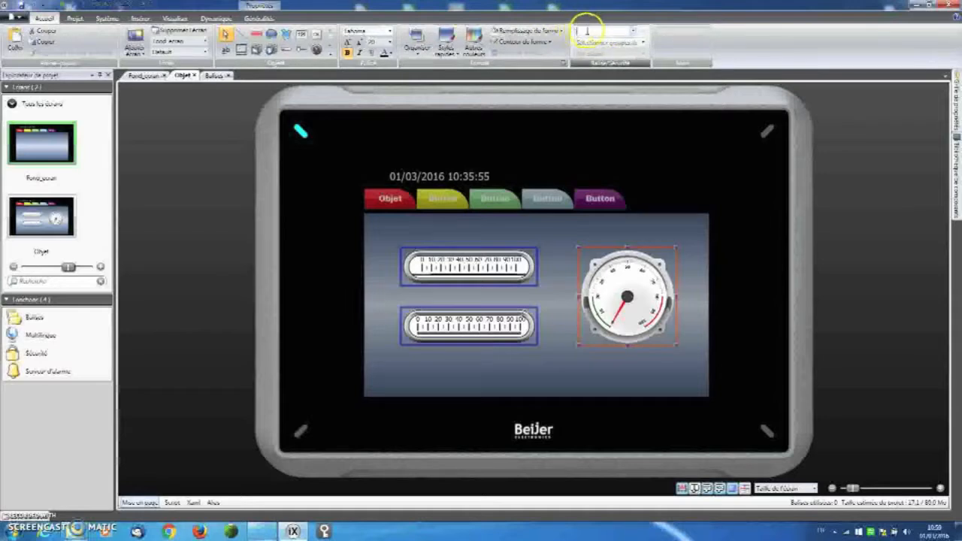
pyautogui.click(633, 33)
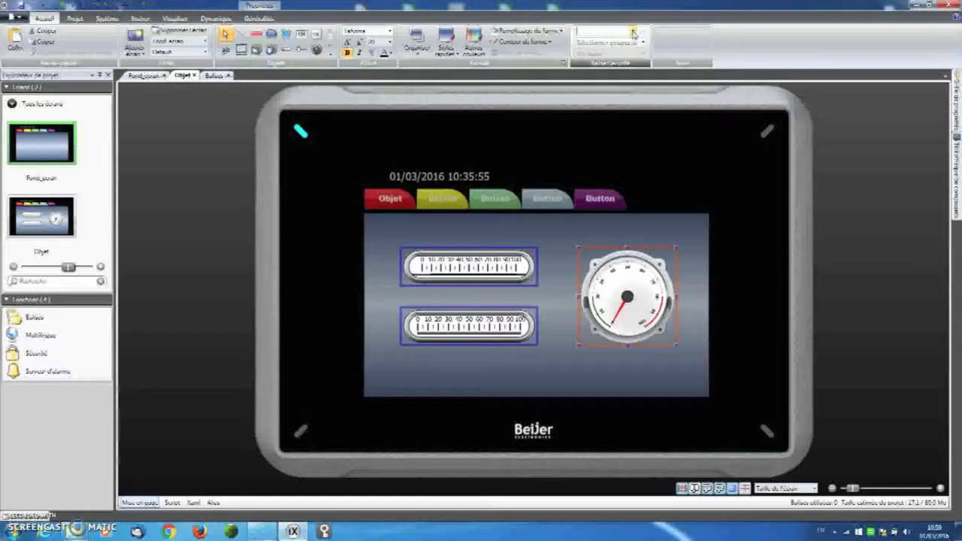
pyautogui.click(633, 33)
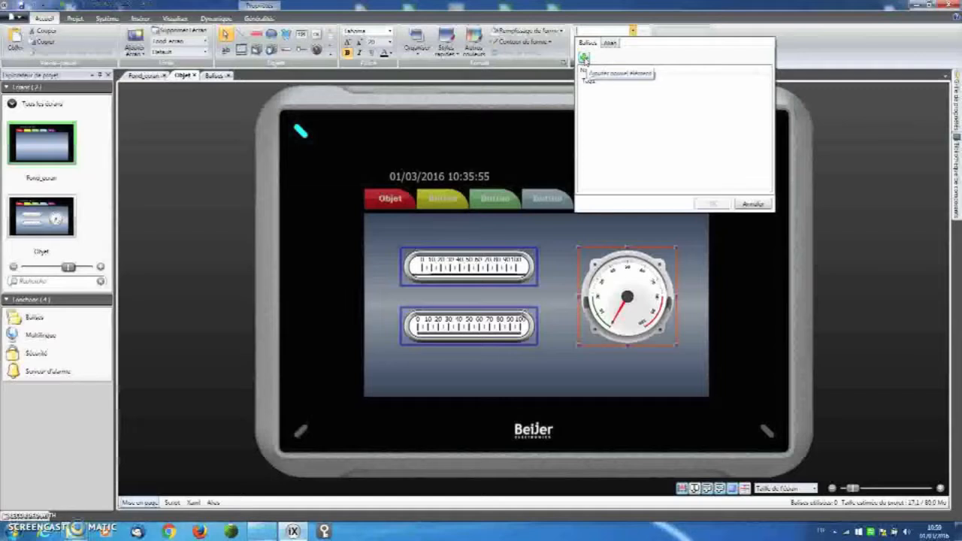
pyautogui.click(584, 58)
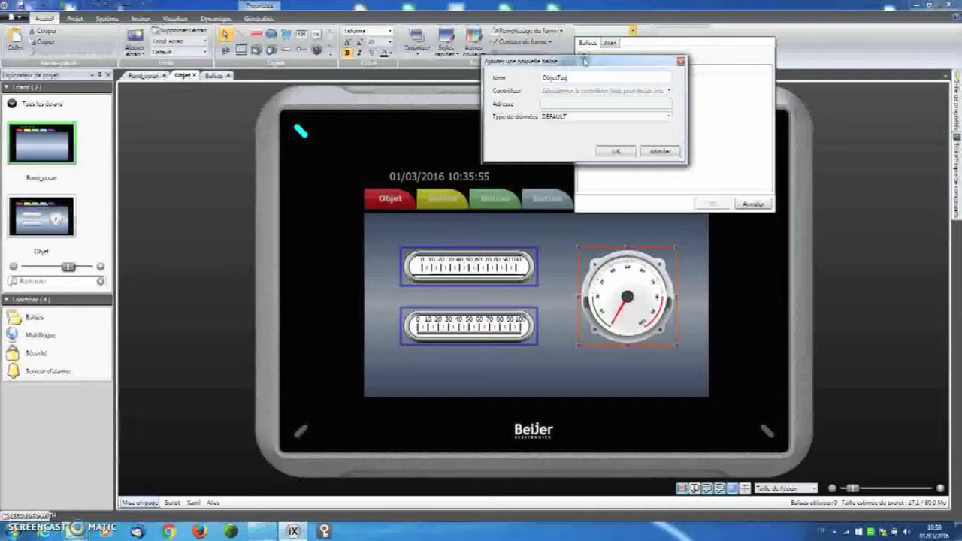
pyautogui.click(614, 153)
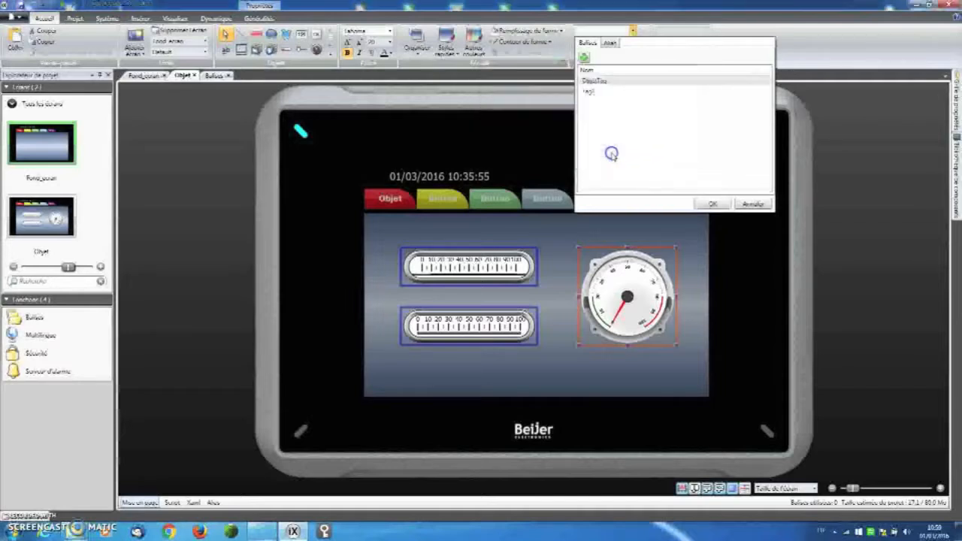
pyautogui.click(710, 204)
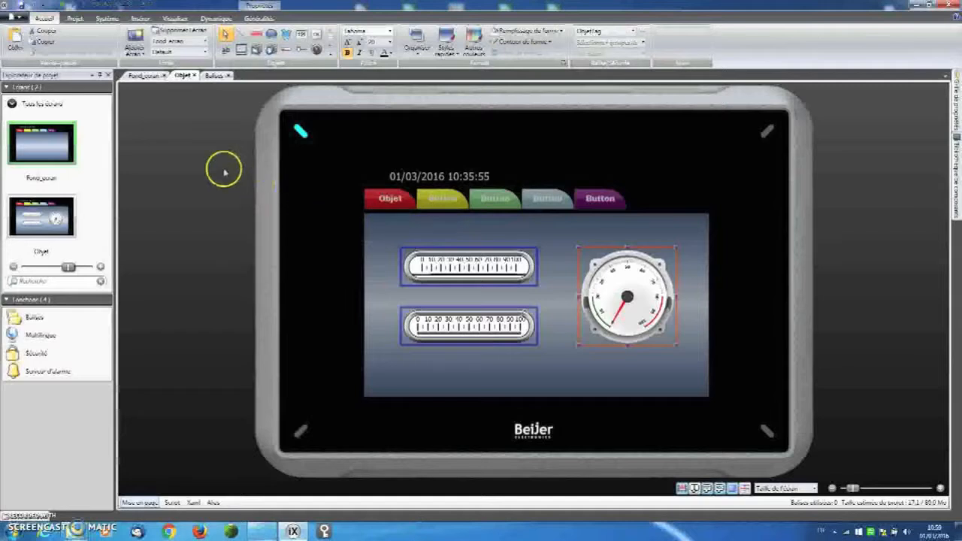
# Step: Run the project simulation and test the linked gauges by moving the slider on the Objet screen
pyautogui.click(63, 6)
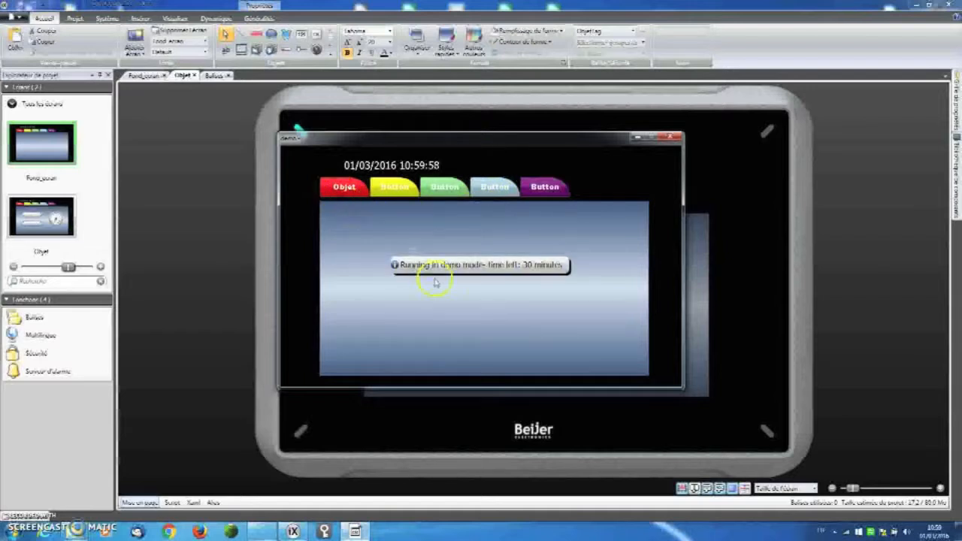
pyautogui.moveTo(489, 266); pyautogui.dragTo(584, 164)
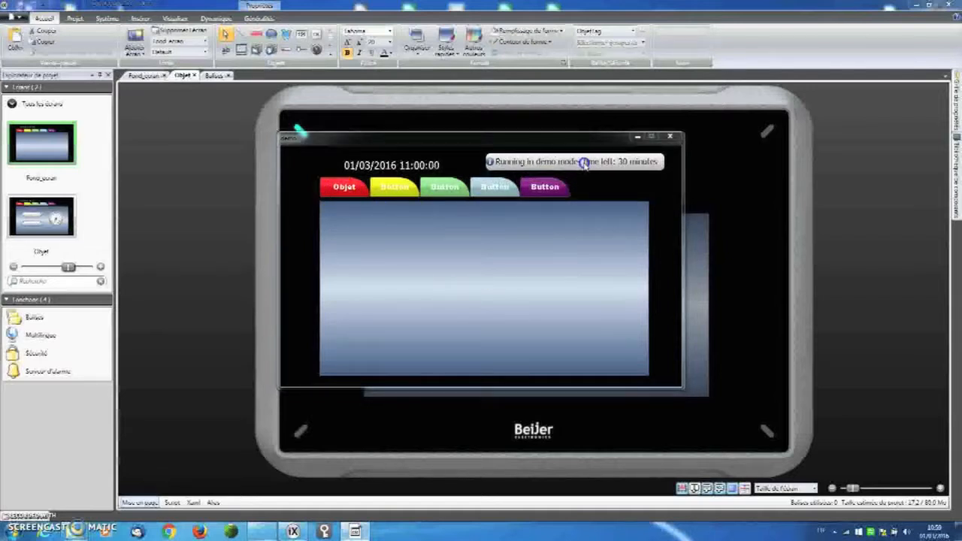
pyautogui.click(342, 188)
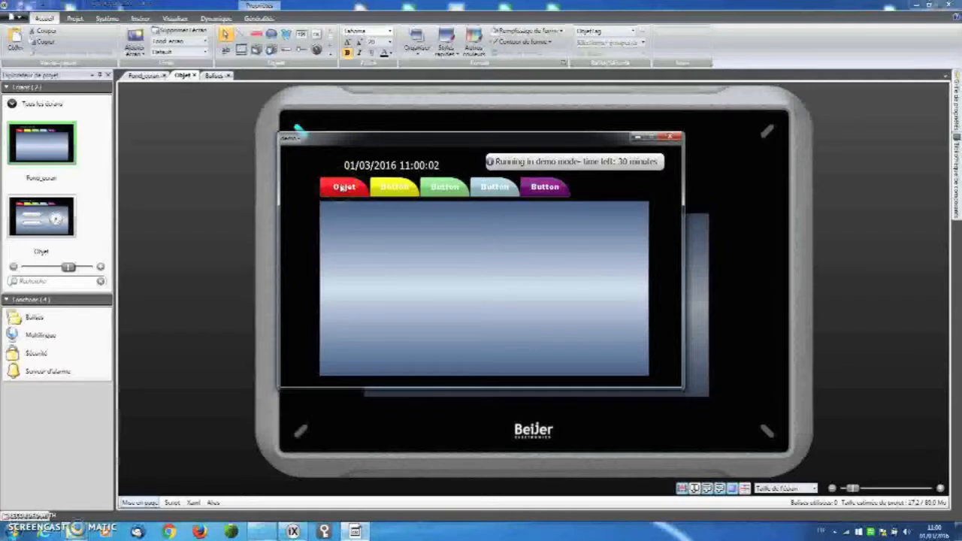
pyautogui.click(340, 187)
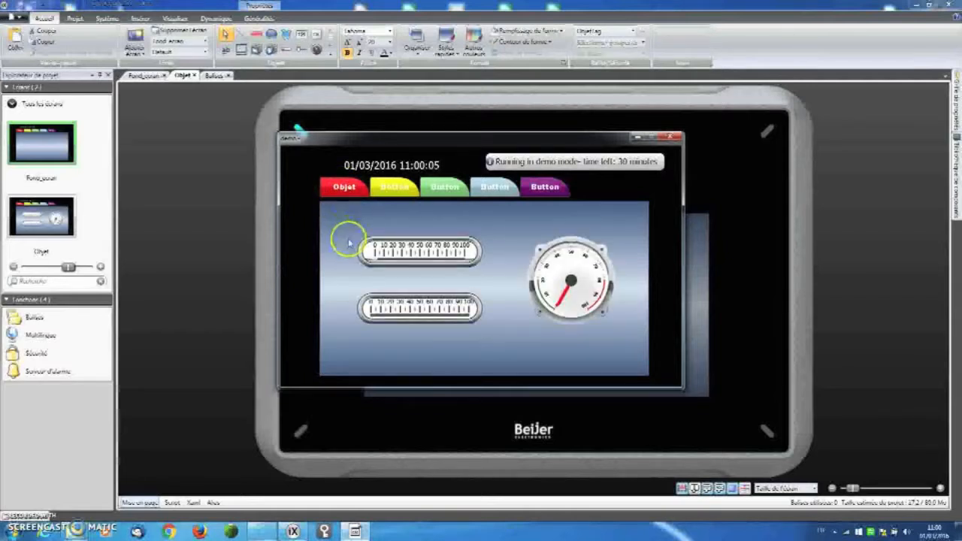
pyautogui.moveTo(366, 258); pyautogui.dragTo(436, 256)
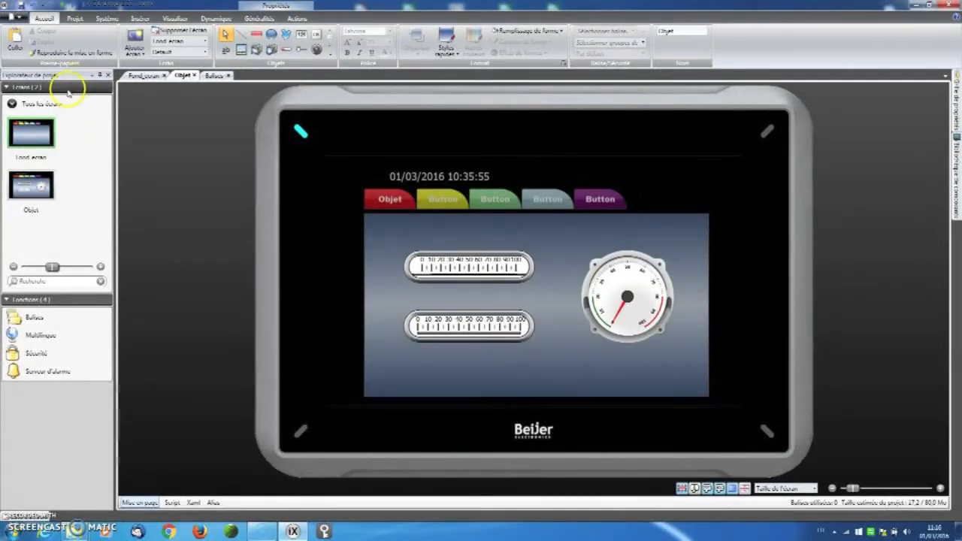
# Step: Add a new screen named Courbe, saving the project for the rename, and use Fond_ecran as its background parent screen
pyautogui.rightClick(67, 91)
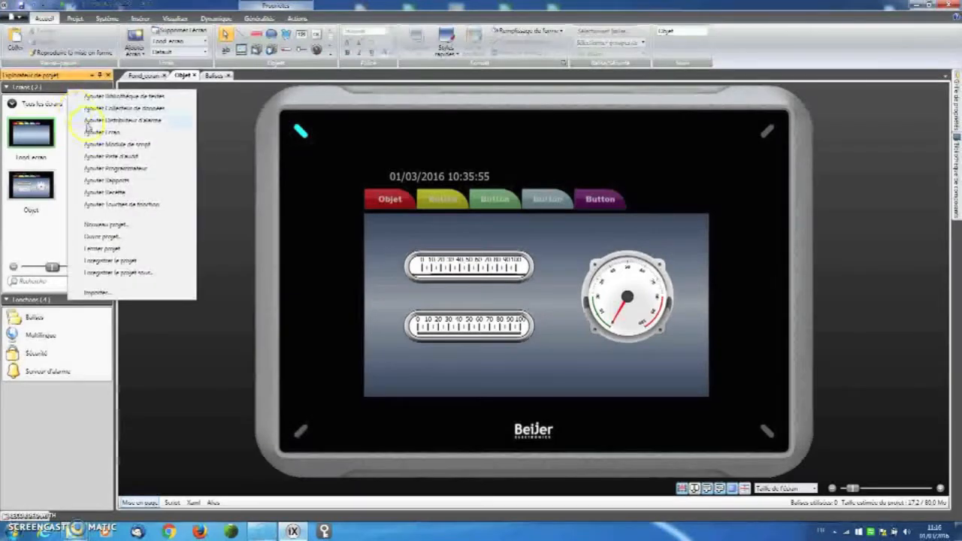
pyautogui.click(93, 133)
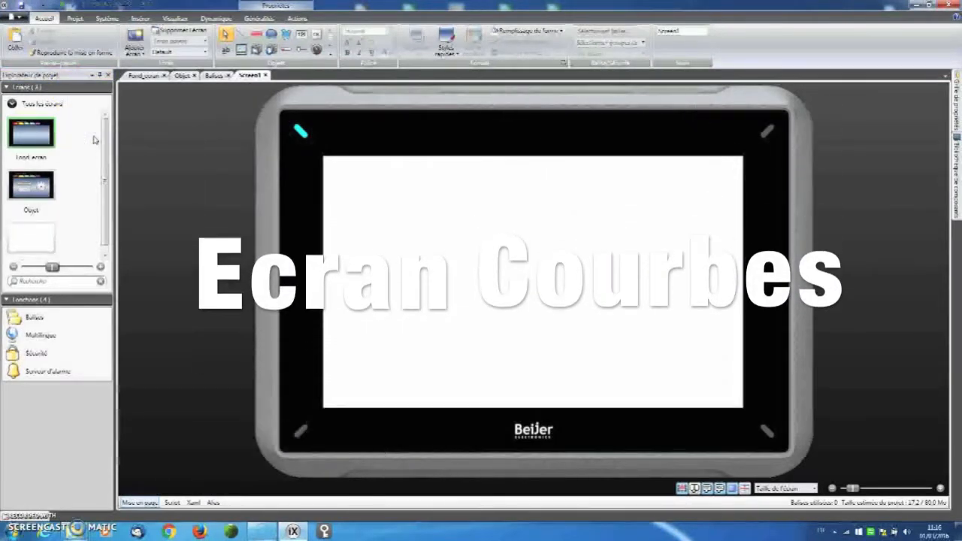
pyautogui.rightClick(23, 233)
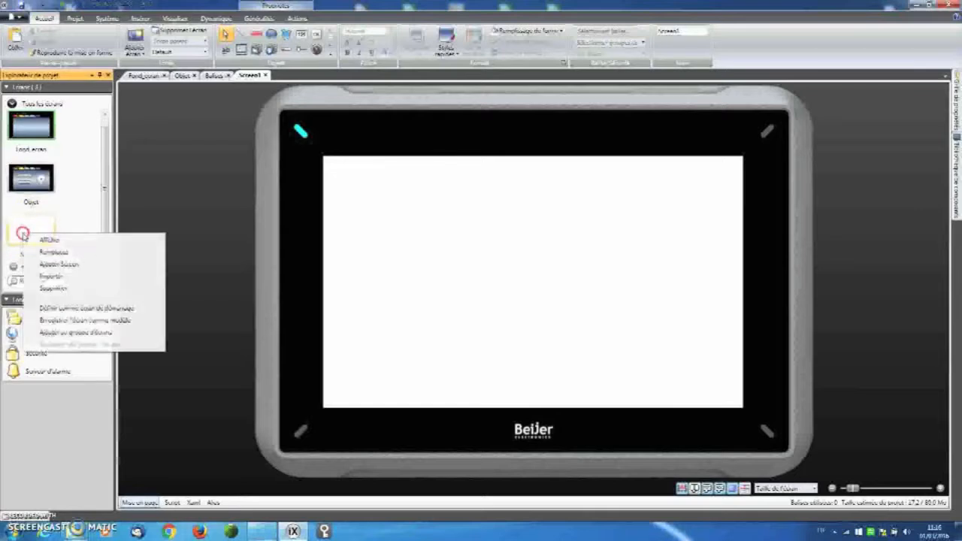
pyautogui.click(52, 252)
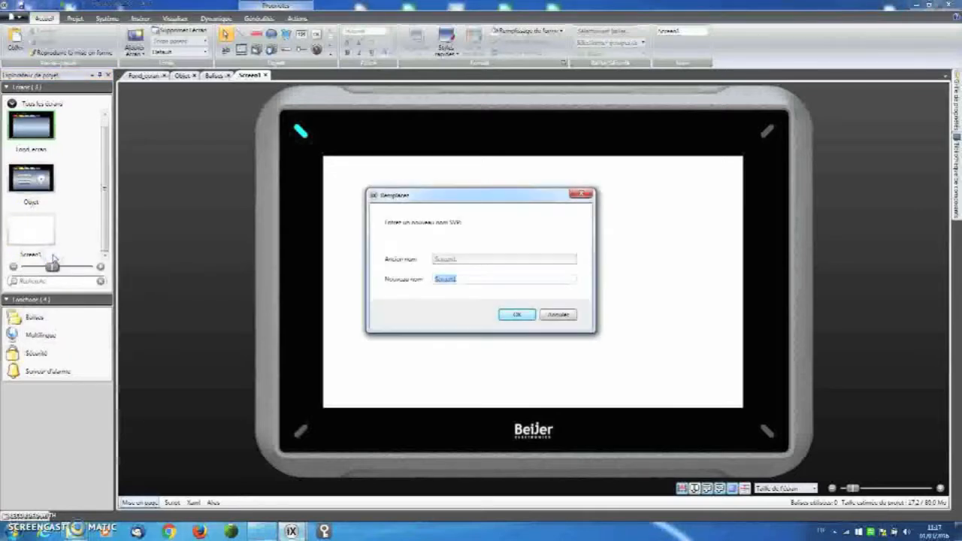
pyautogui.write('Courbes')
pyautogui.press('Return')
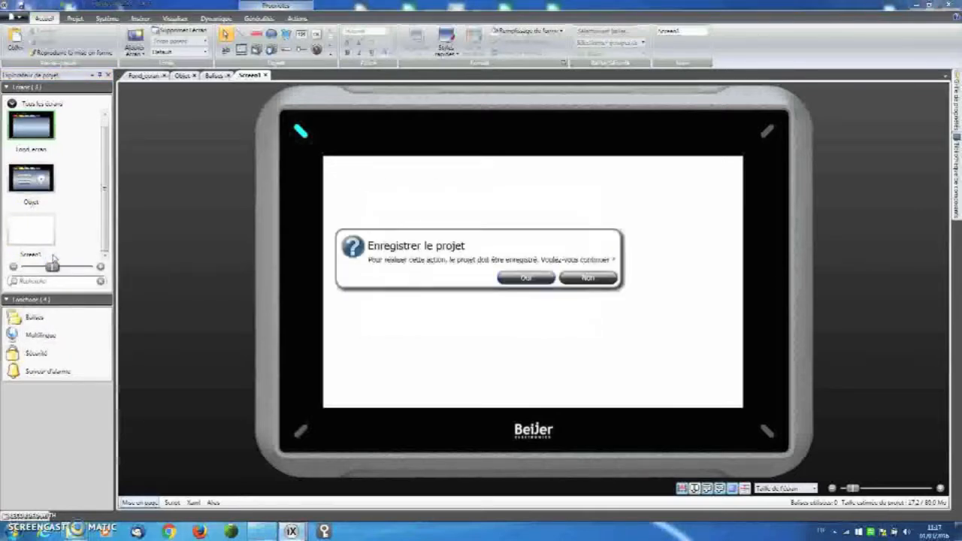
pyautogui.click(528, 279)
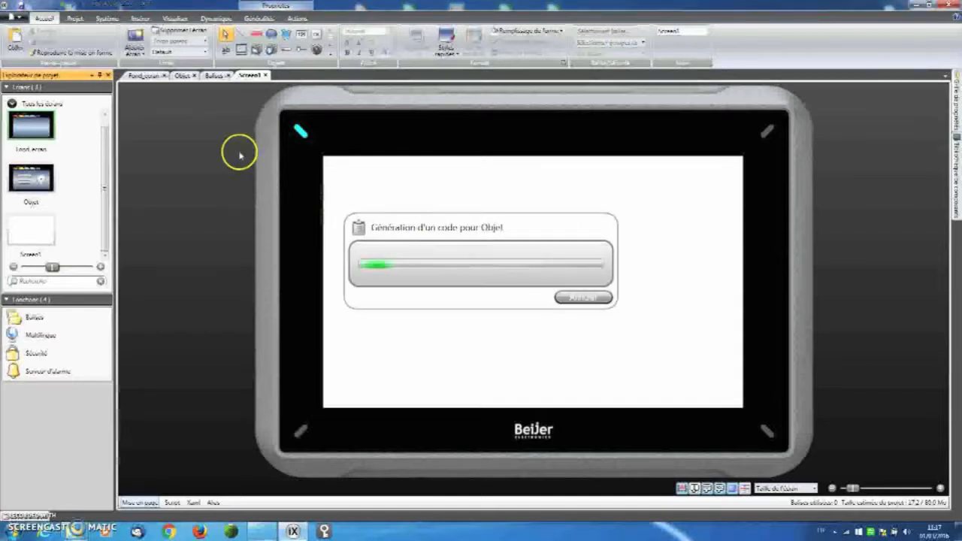
pyautogui.click(205, 42)
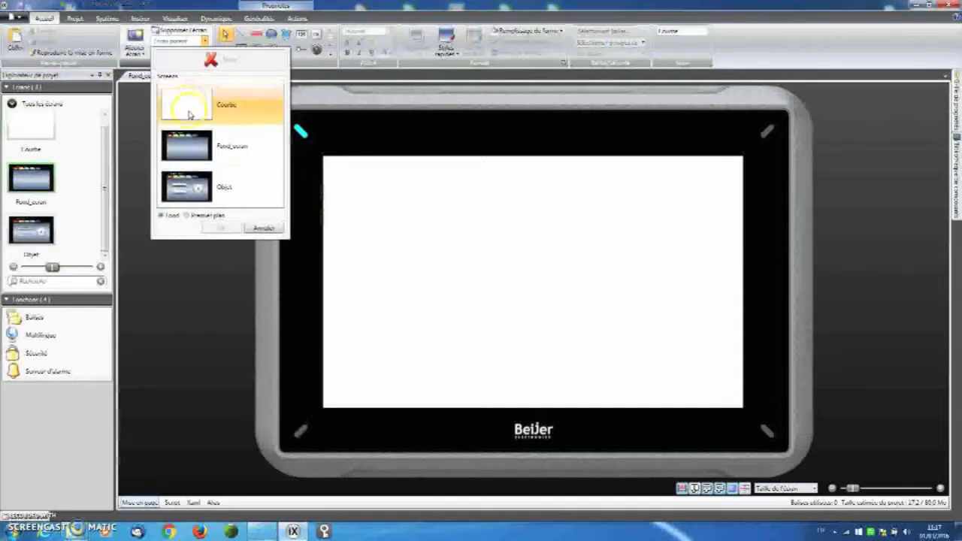
pyautogui.click(209, 229)
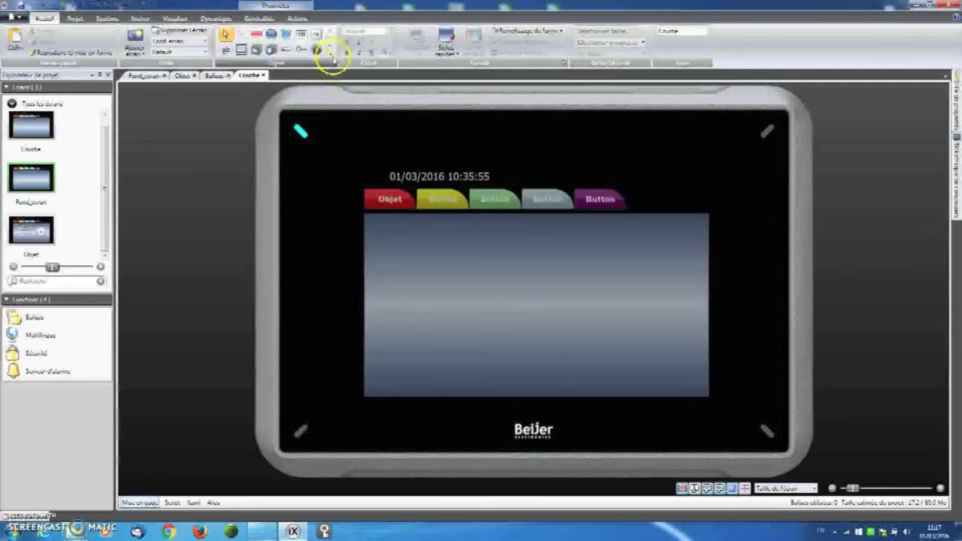
# Step: Place a trend viewer on the Courbe screen, reduce its size and move it to the upper-left part of the blue area
pyautogui.click(330, 52)
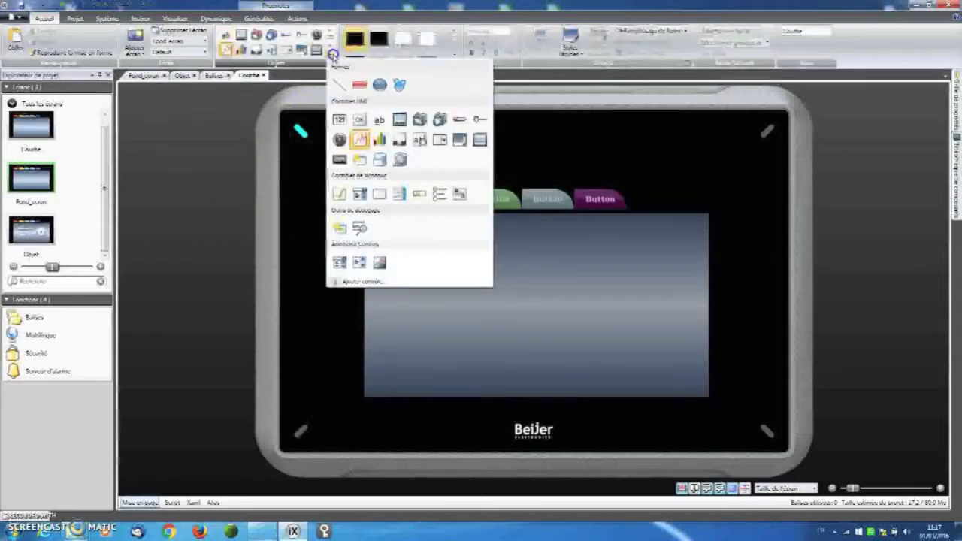
pyautogui.click(360, 140)
pyautogui.click(386, 224)
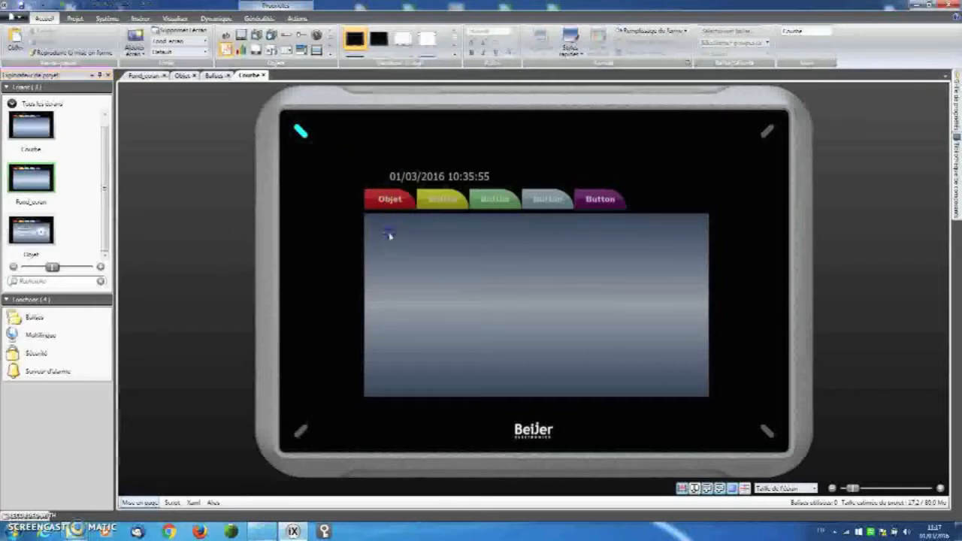
pyautogui.click(386, 228)
pyautogui.click(395, 240)
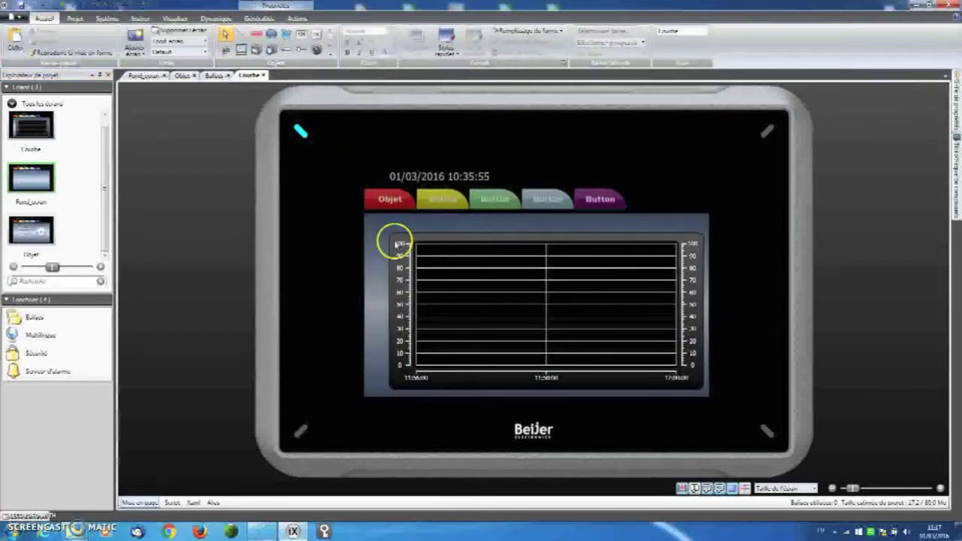
pyautogui.moveTo(386, 230); pyautogui.dragTo(457, 269)
pyautogui.moveTo(529, 299); pyautogui.dragTo(486, 269)
# Step: Set the trend viewer's time range to 00:01:00 and its time scale's major ticks to 15
pyautogui.click(251, 18)
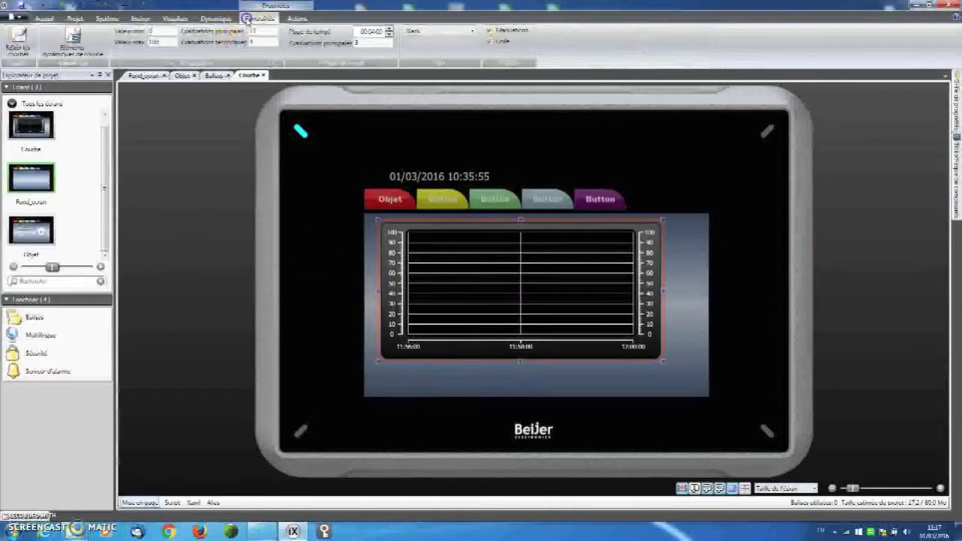
pyautogui.click(177, 20)
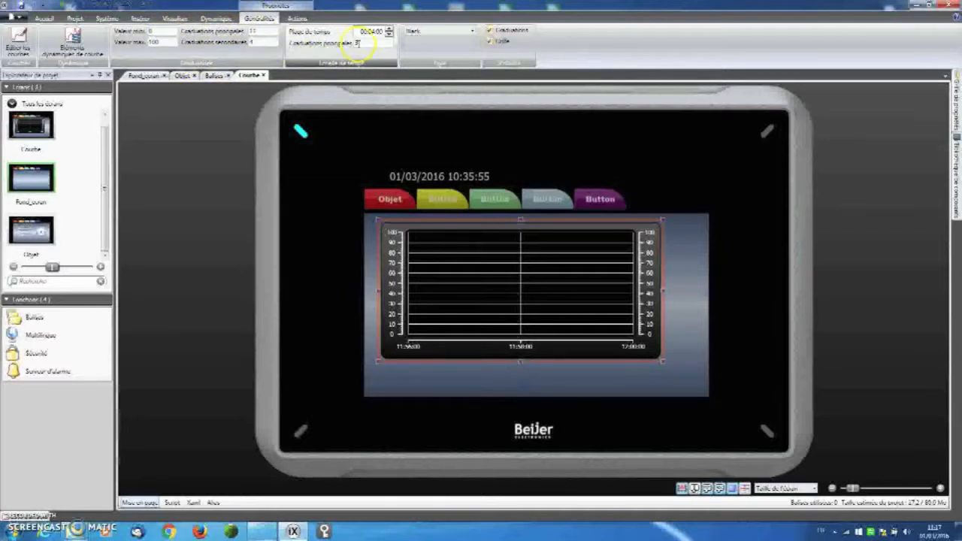
pyautogui.click(374, 32)
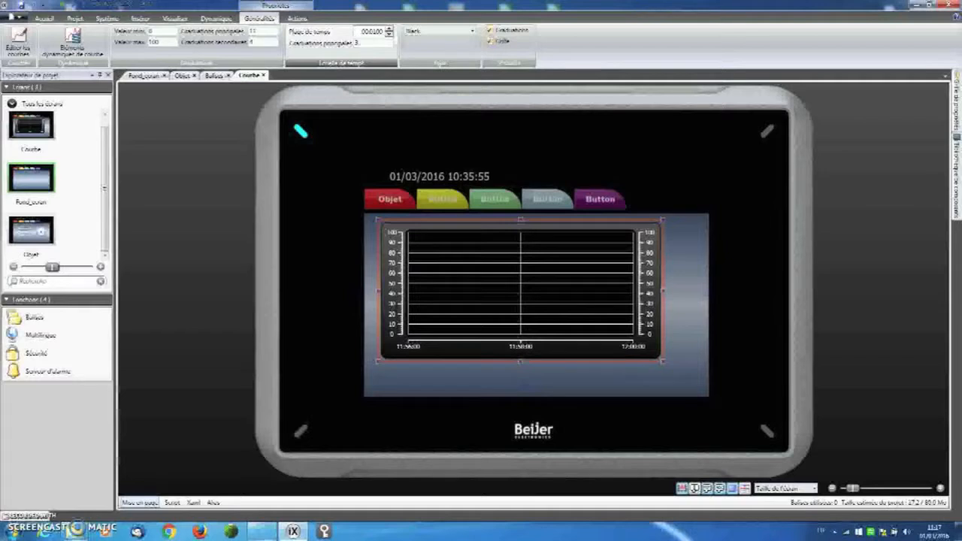
pyautogui.press('Return')
pyautogui.click(361, 43)
pyautogui.click(326, 151)
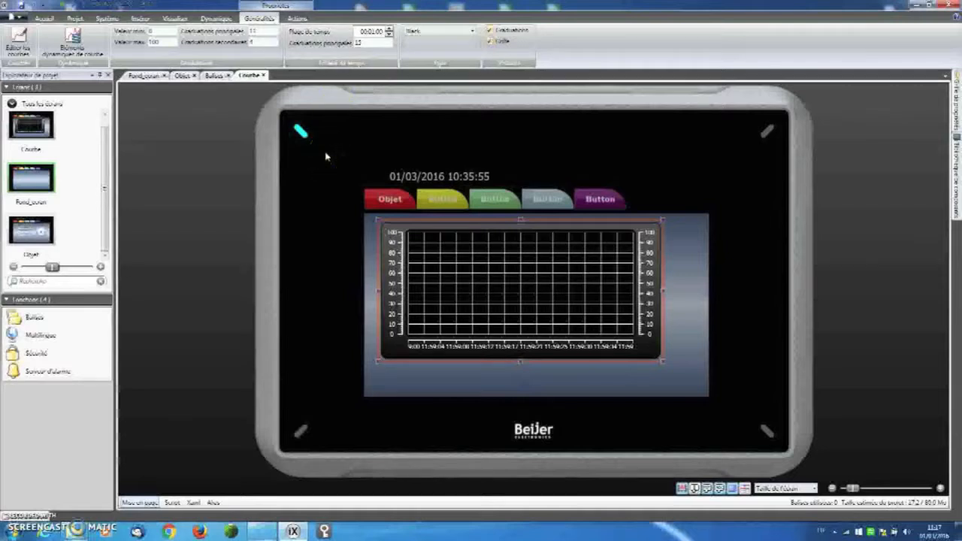
# Step: Open the trend viewer's curve configuration and add three curves
pyautogui.click(16, 41)
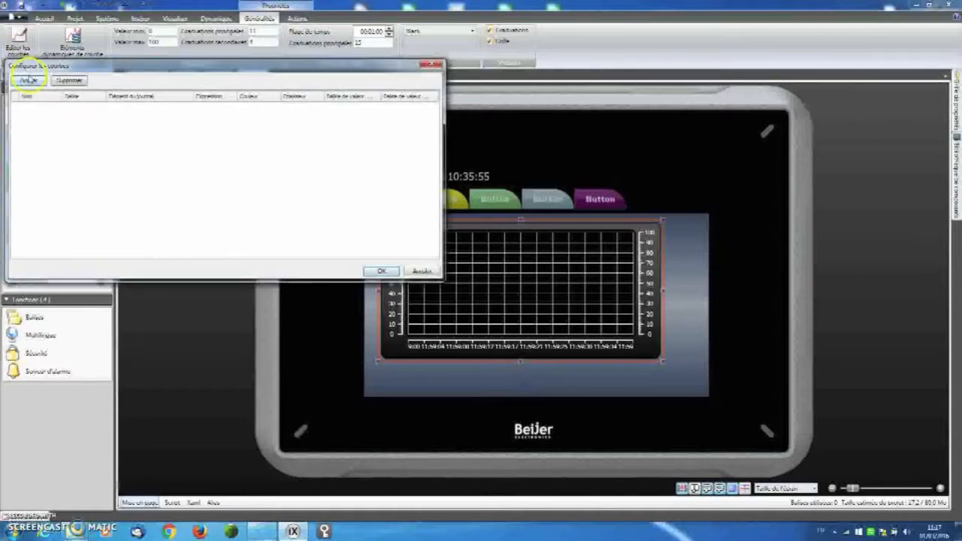
pyautogui.click(29, 80)
pyautogui.click(29, 80)
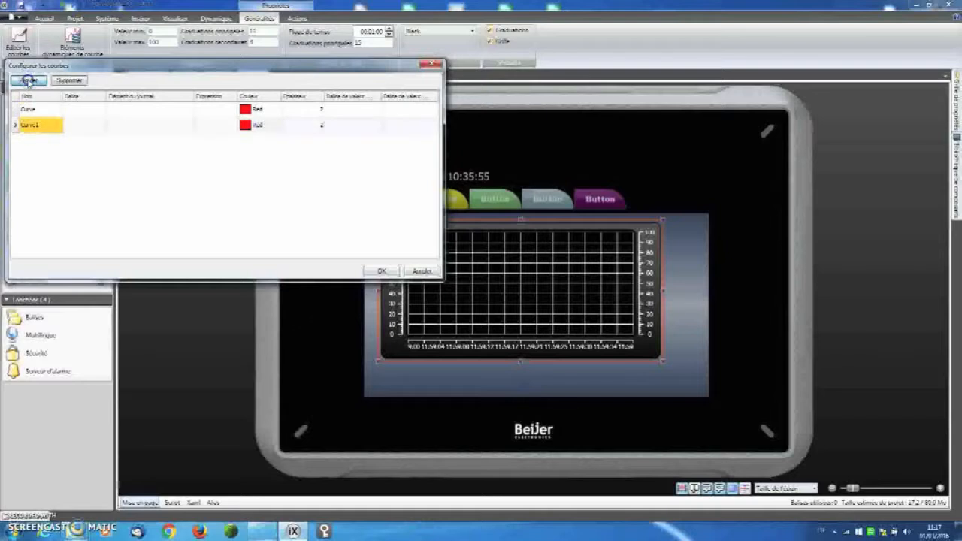
pyautogui.click(29, 81)
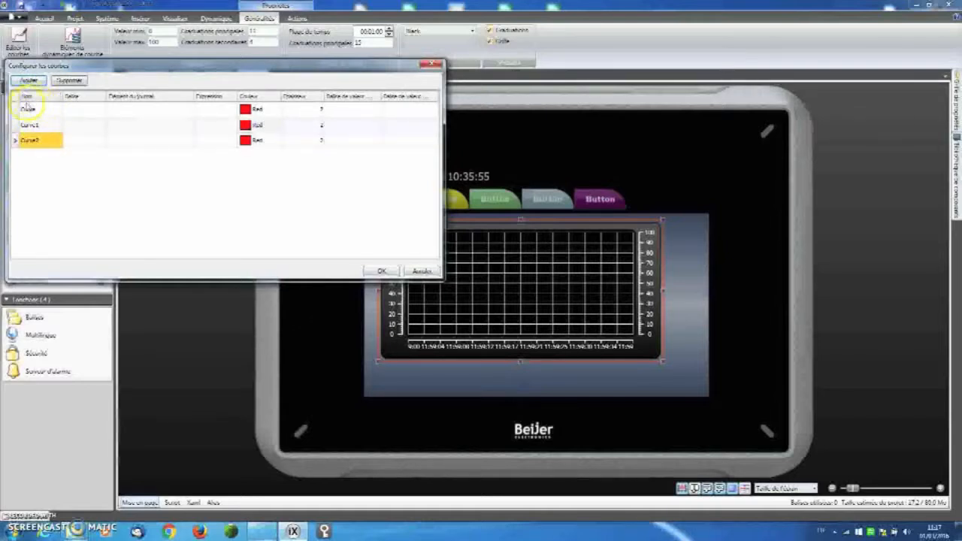
# Step: Create the tags Courbe1, Courbe2 and Courbe3 and assign them to Curve, Curve1 and Curve2 respectively
pyautogui.click(70, 110)
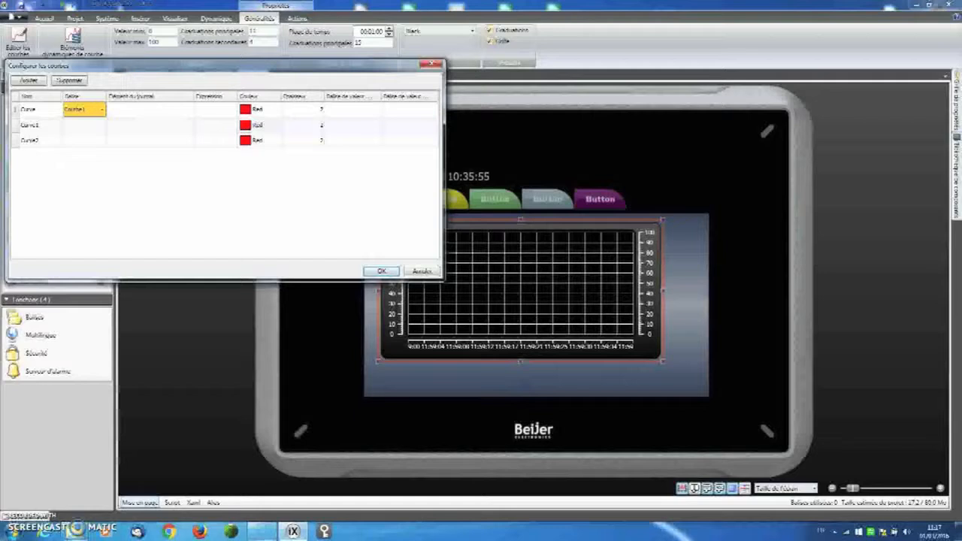
pyautogui.press('Return')
pyautogui.click(129, 203)
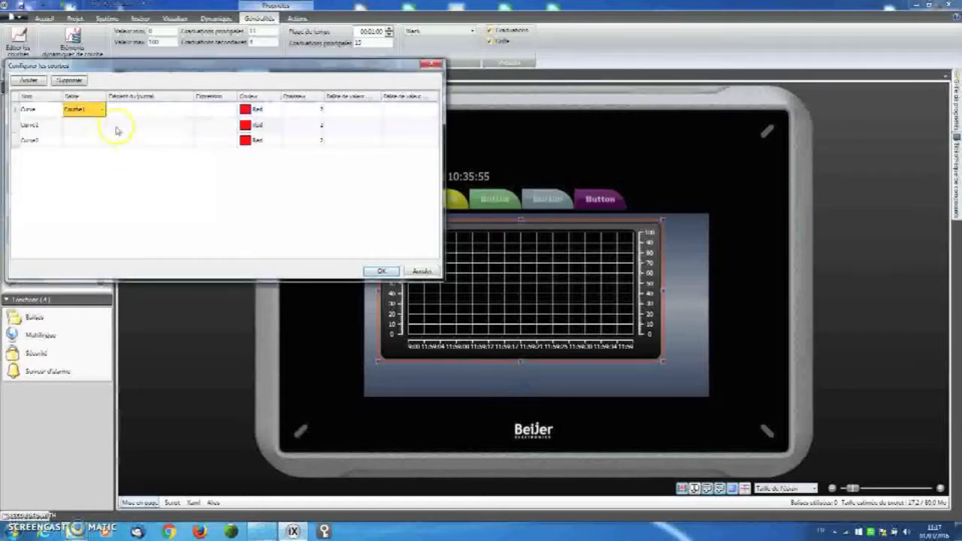
pyautogui.click(99, 127)
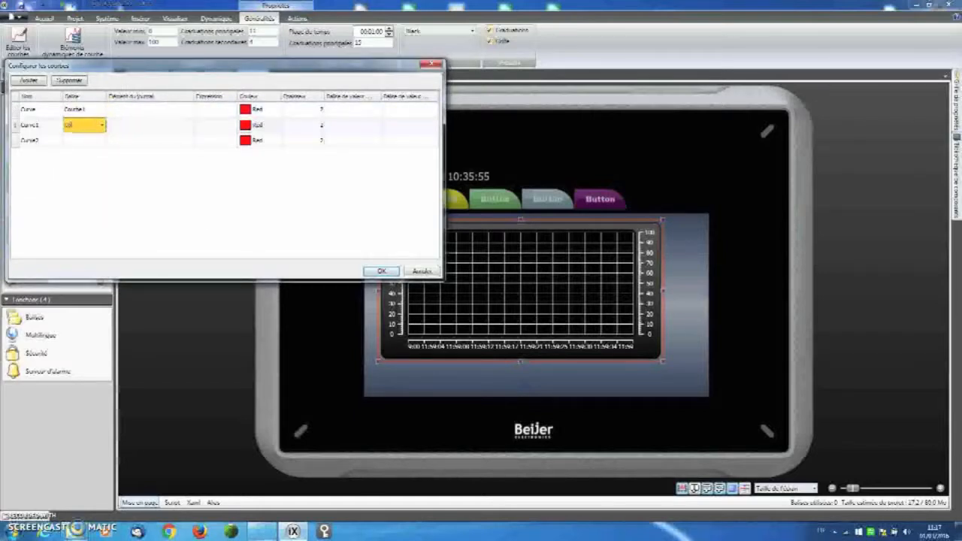
pyautogui.press('Return')
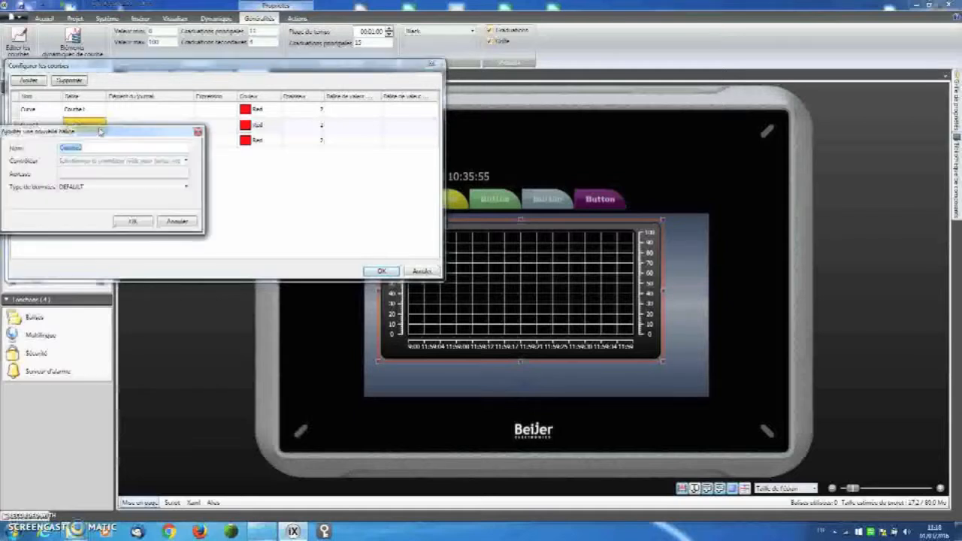
pyautogui.click(131, 223)
pyautogui.click(88, 141)
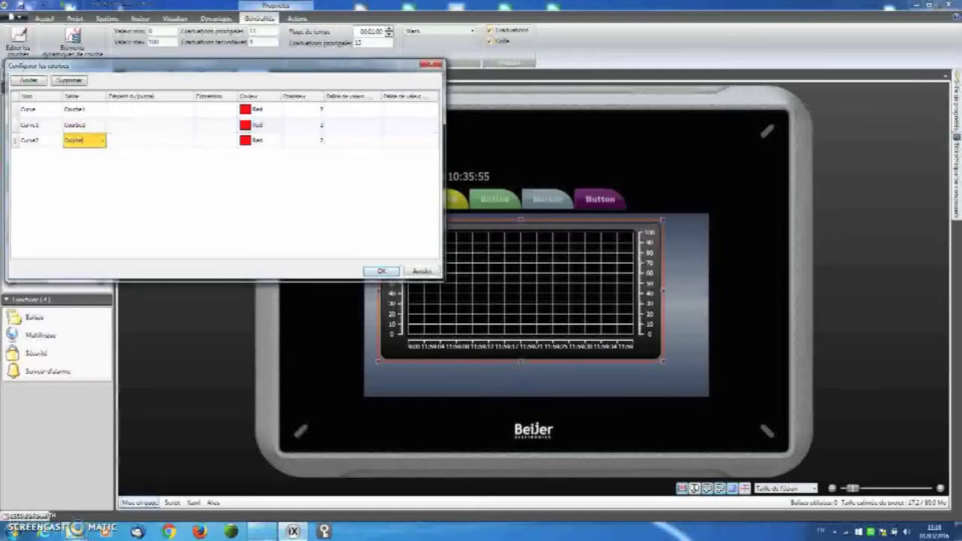
pyautogui.press('Return')
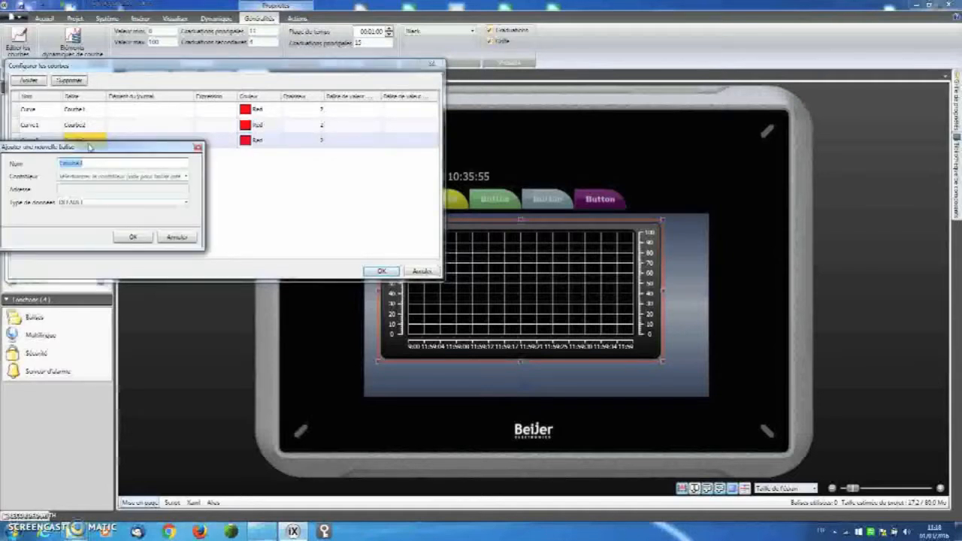
pyautogui.click(132, 237)
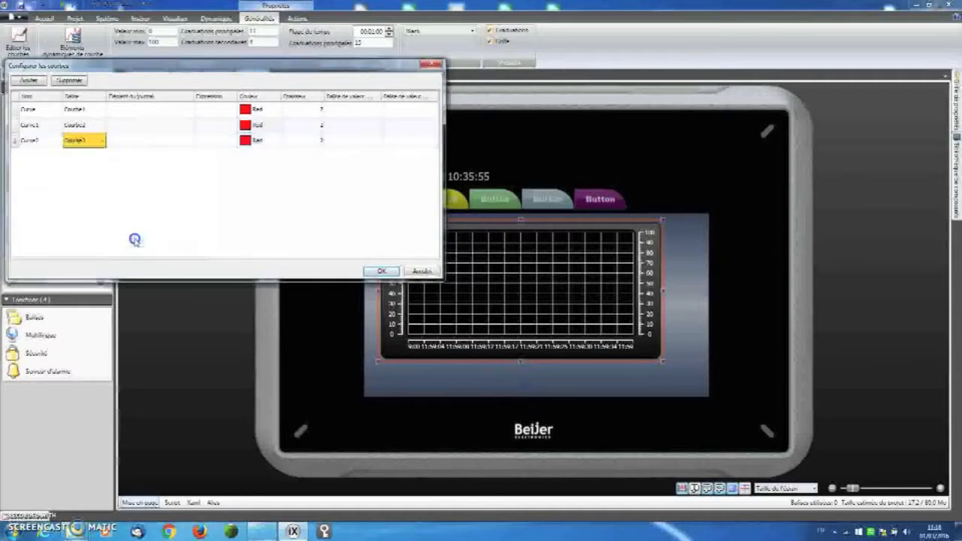
# Step: Colour the first curve light blue and the second yellow, and confirm the curve configuration
pyautogui.click(246, 109)
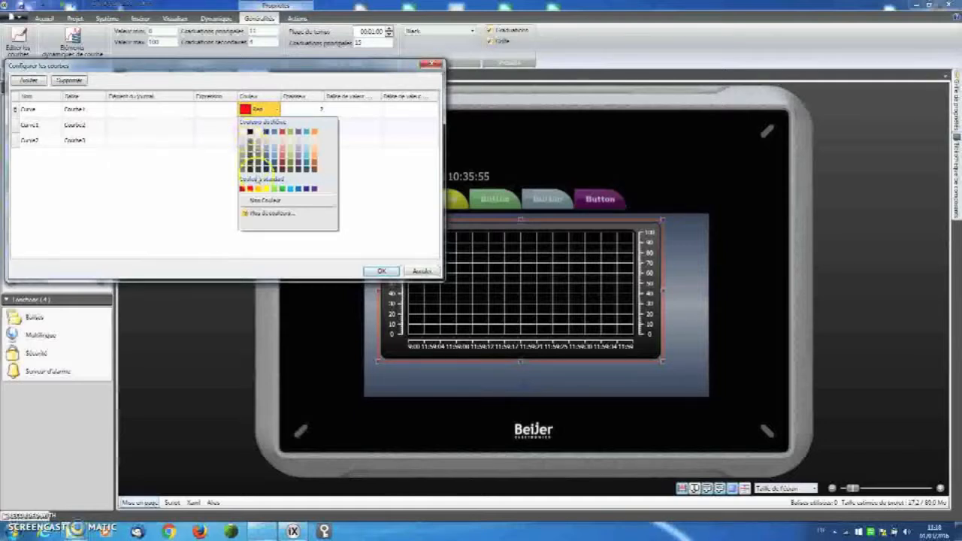
pyautogui.click(289, 189)
pyautogui.click(246, 124)
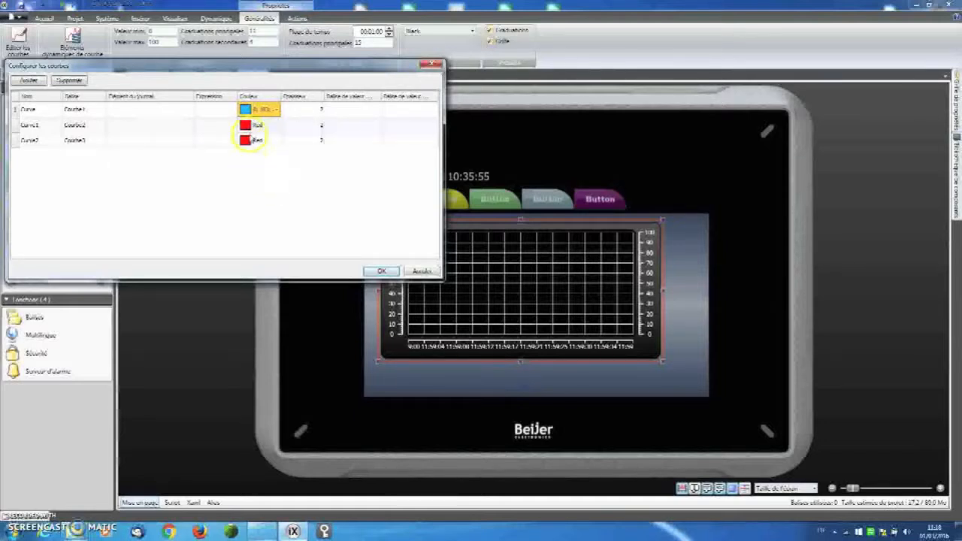
pyautogui.click(246, 124)
pyautogui.click(259, 204)
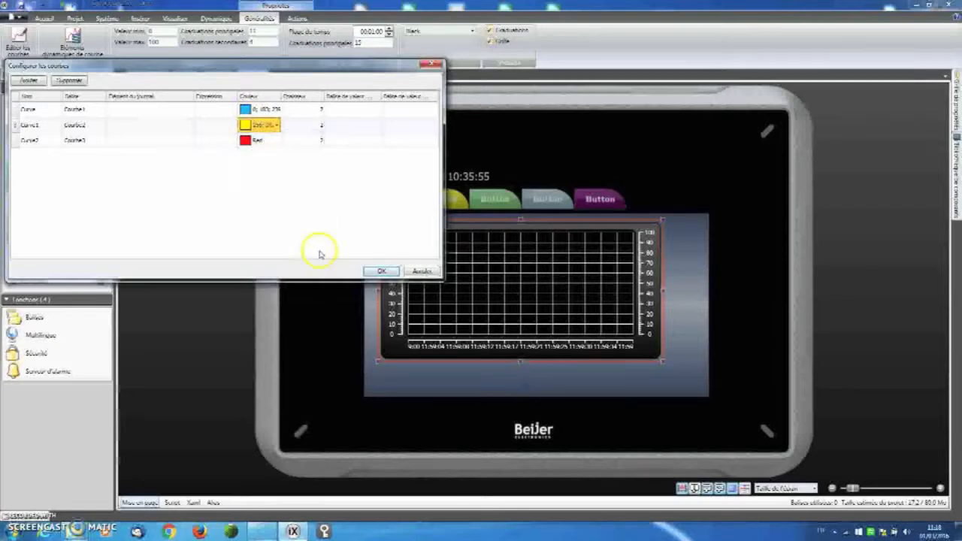
pyautogui.click(366, 271)
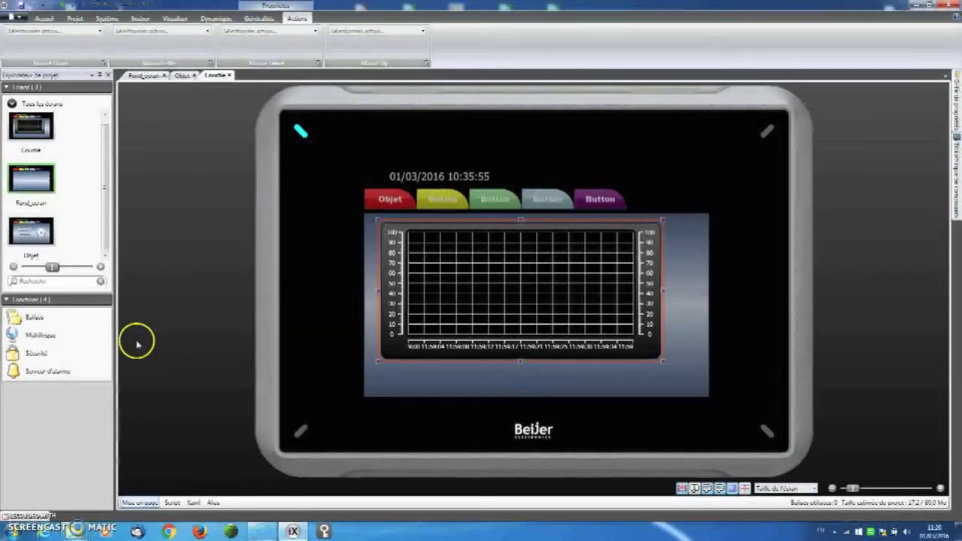
# Step: Change the interval of device C1 in the DEMO controller's settings and confirm
pyautogui.click(52, 321)
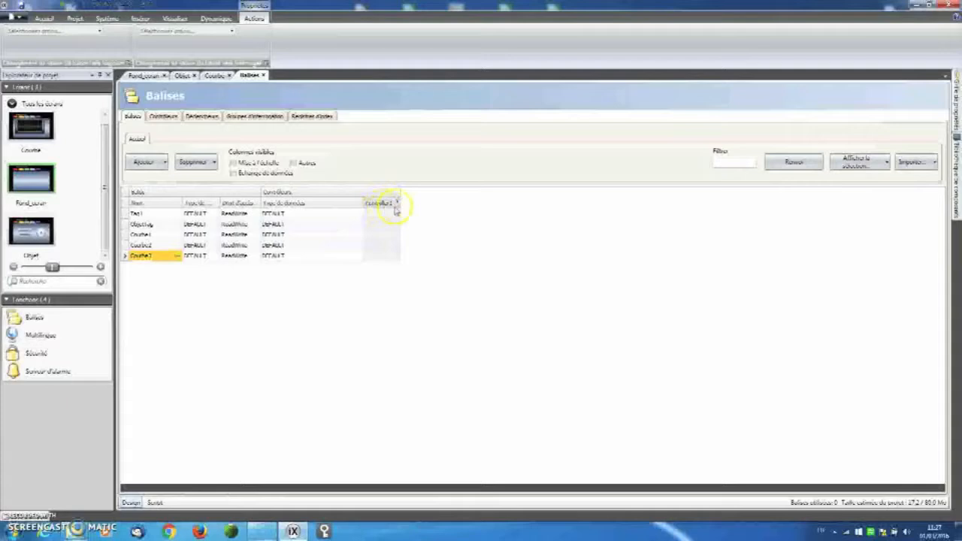
pyautogui.click(377, 236)
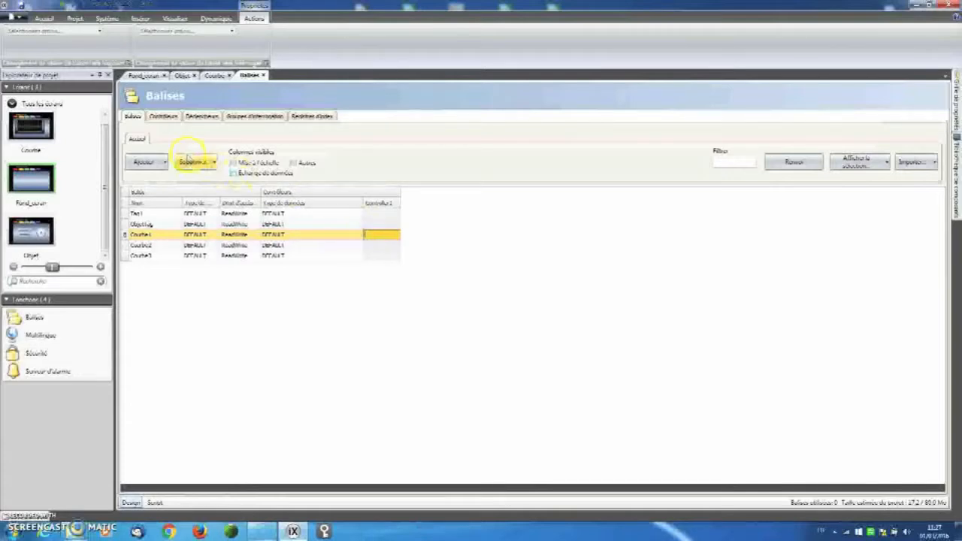
pyautogui.click(164, 116)
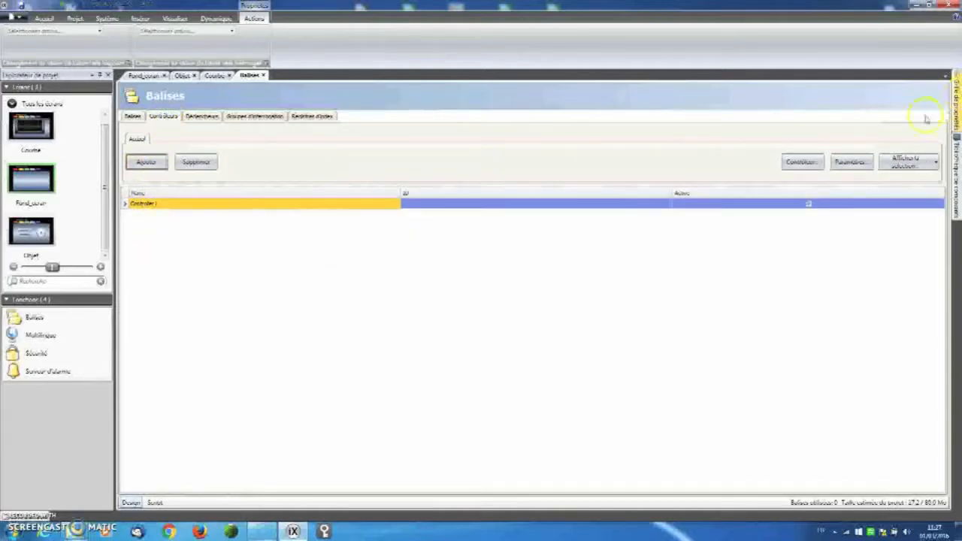
pyautogui.click(779, 254)
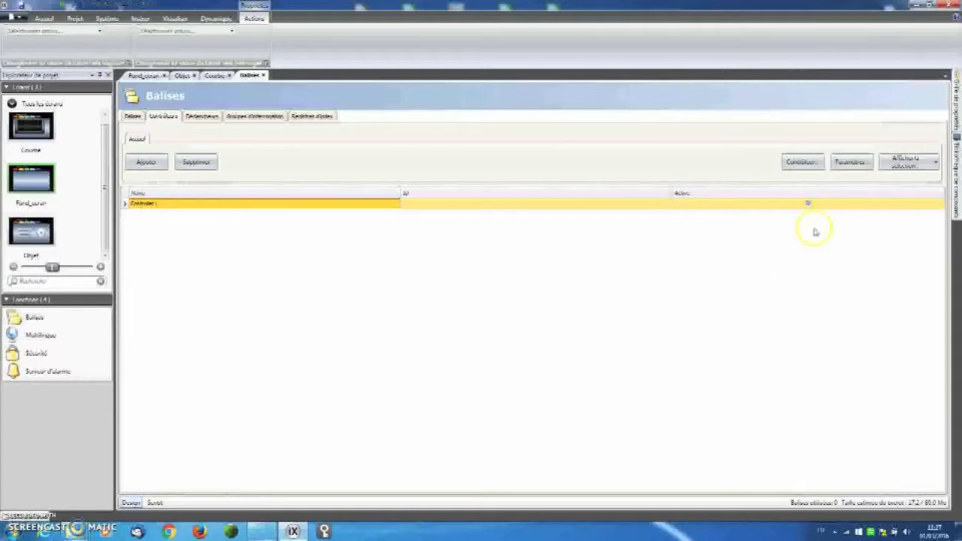
pyautogui.click(849, 162)
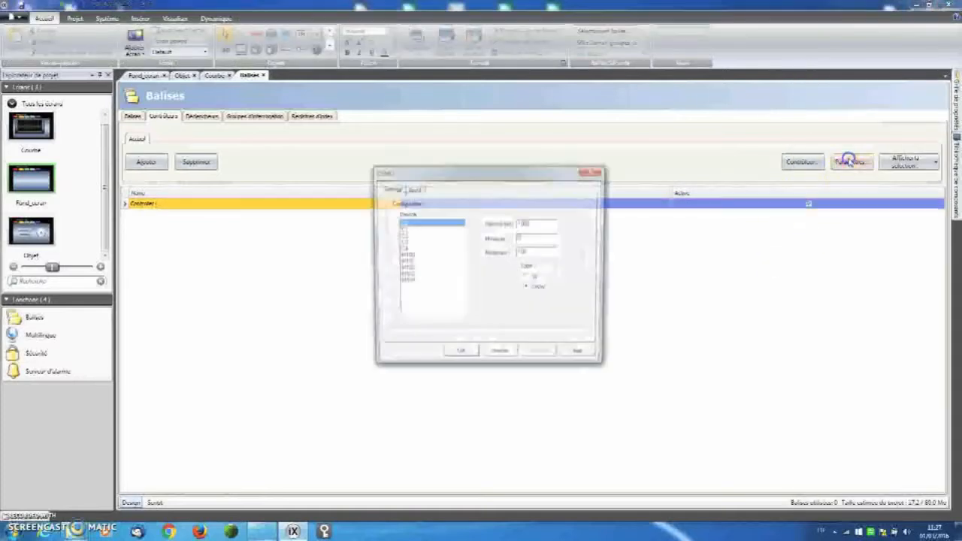
pyautogui.click(403, 229)
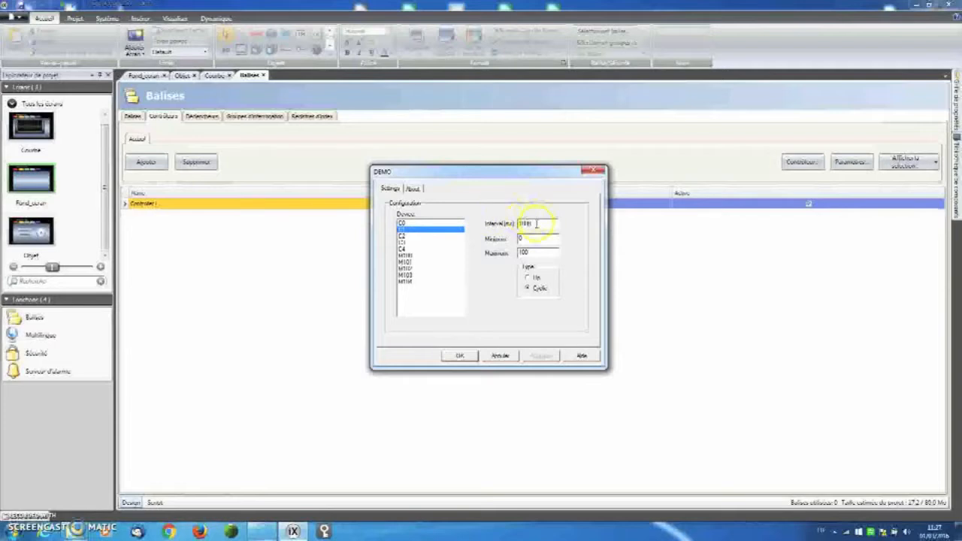
pyautogui.moveTo(535, 224); pyautogui.dragTo(504, 223)
pyautogui.write('1')
pyautogui.press('Return')
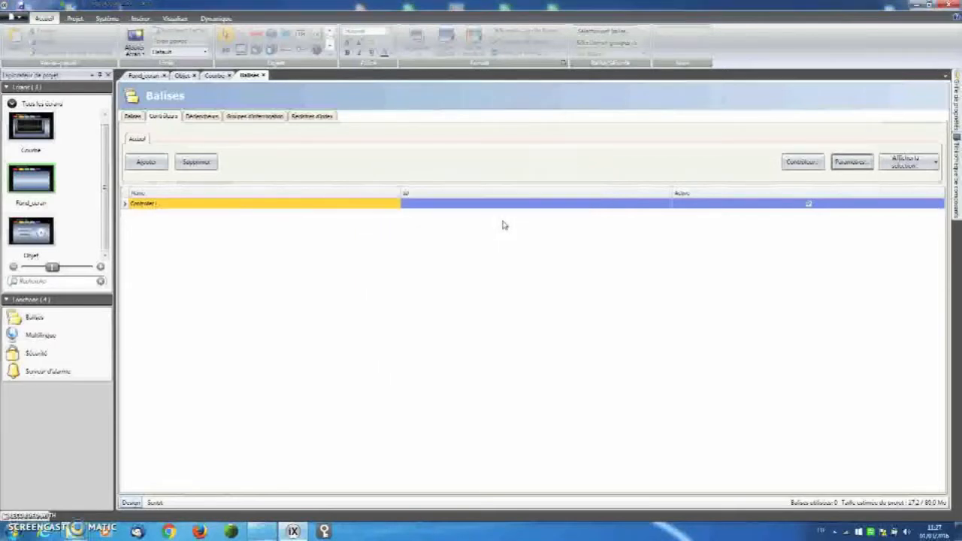
# Step: Reopen the DEMO controller's settings and set the interval of device C2 to 2000 ms
pyautogui.click(852, 163)
pyautogui.click(421, 236)
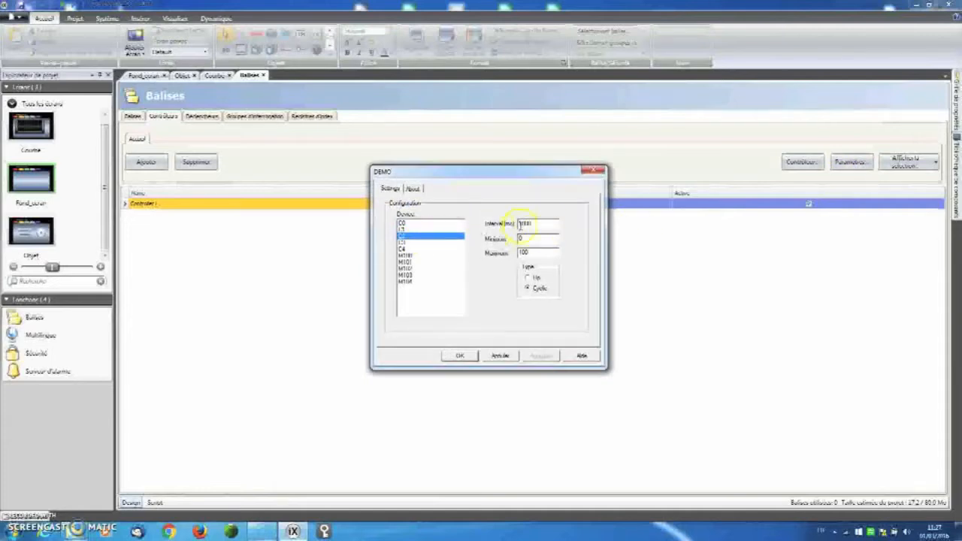
pyautogui.write('1')
# Step: Consult the DEMO driver's help pages on addressing and connecting to the controller, and close the help
pyautogui.click(581, 356)
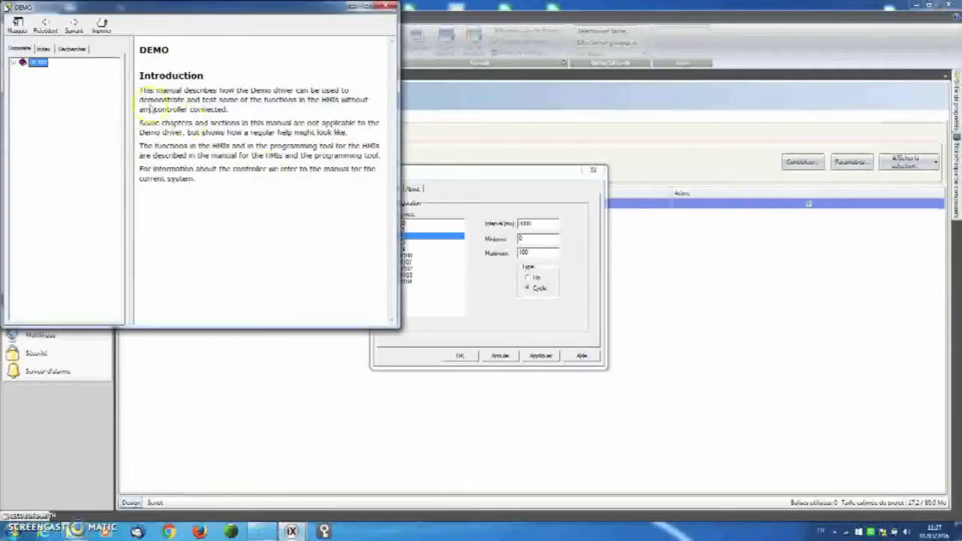
pyautogui.click(15, 65)
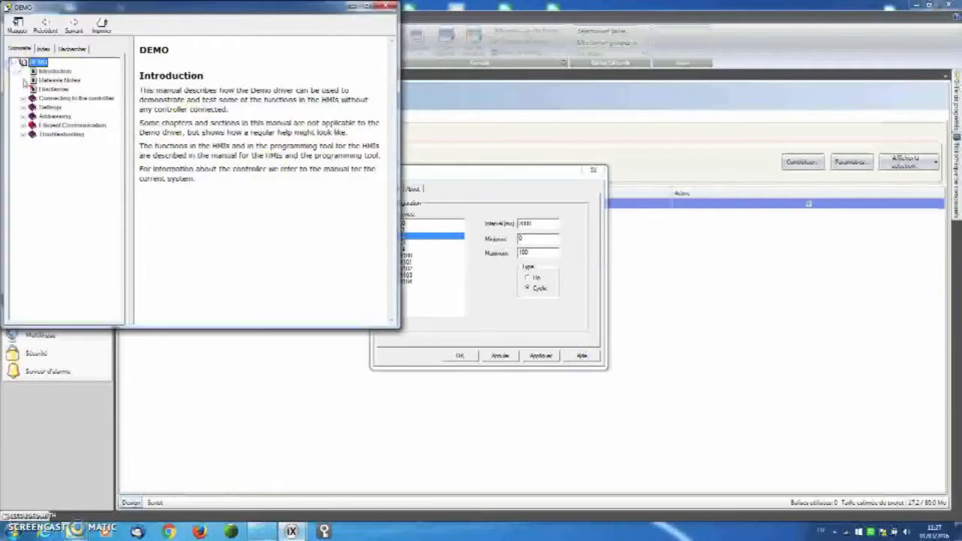
pyautogui.click(54, 117)
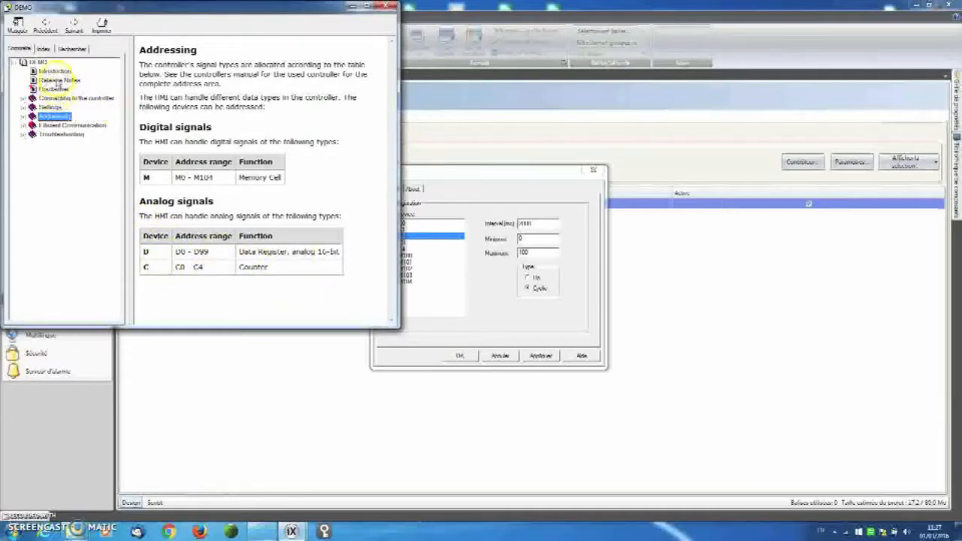
pyautogui.click(51, 98)
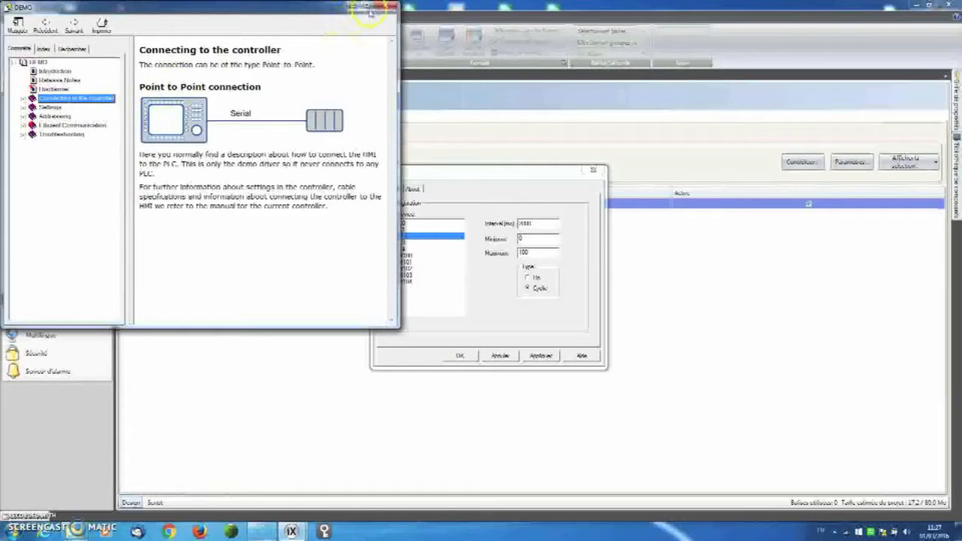
pyautogui.click(391, 7)
# Step: Confirm the controller settings and assign addresses C0, C1 and C2 to the tags Courbe1, Courbe2 and Courbe3
pyautogui.click(459, 356)
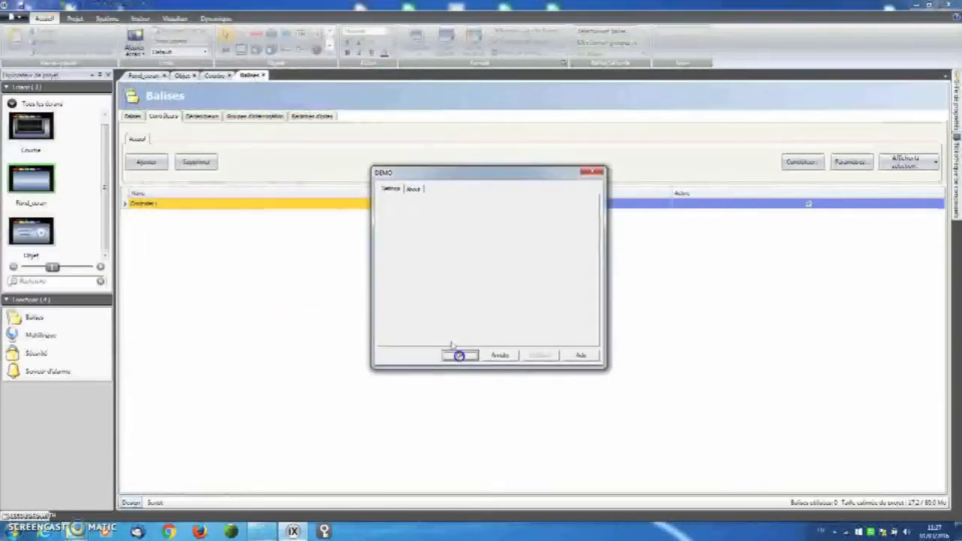
pyautogui.click(132, 116)
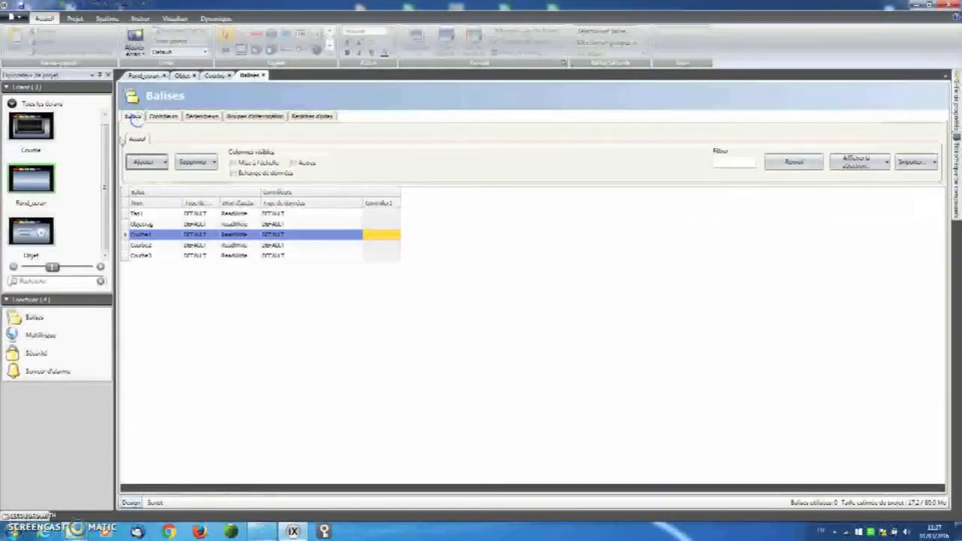
pyautogui.click(372, 234)
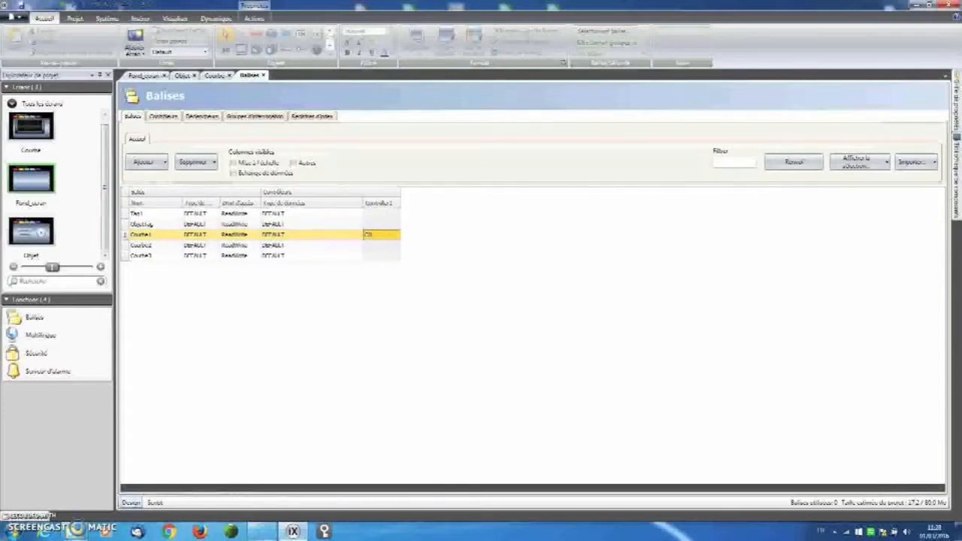
pyautogui.click(376, 244)
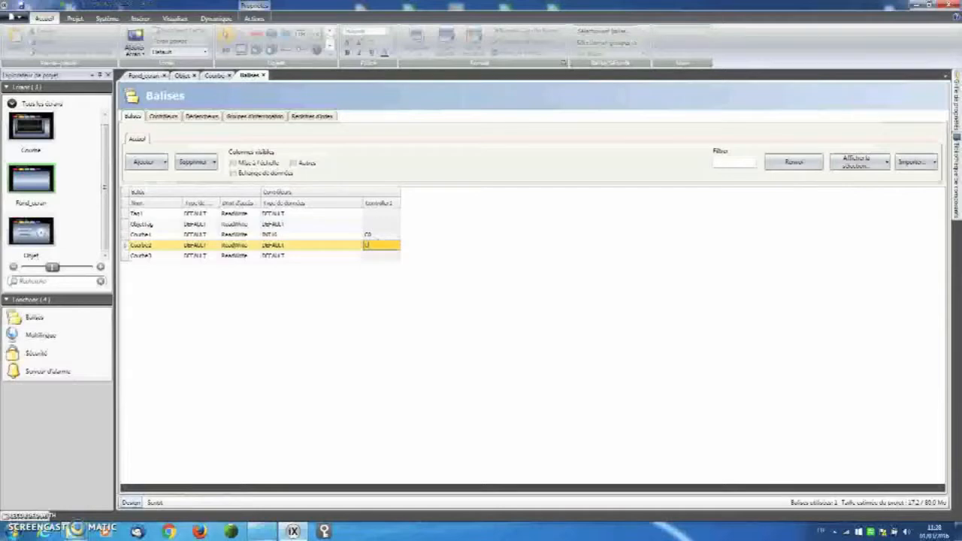
pyautogui.click(379, 255)
pyautogui.write('C')
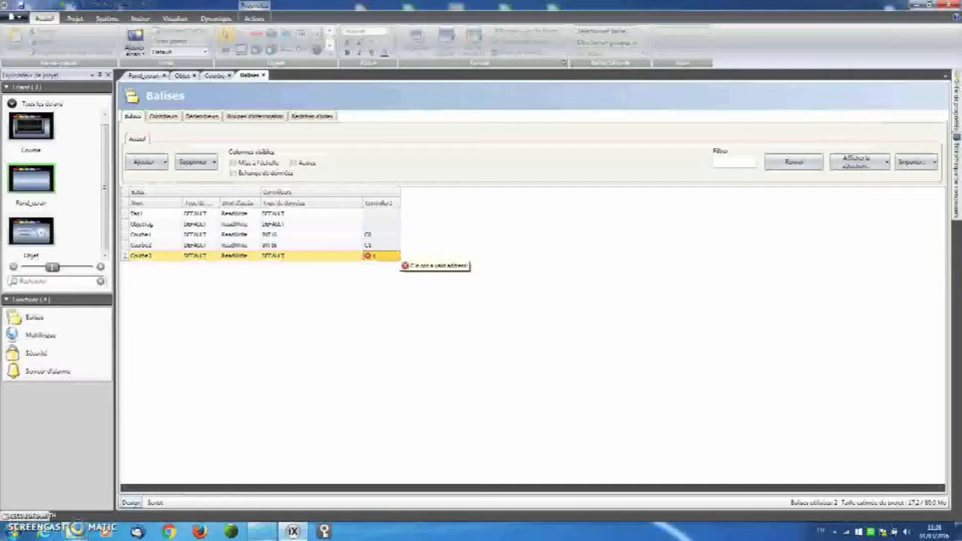
pyautogui.write('2')
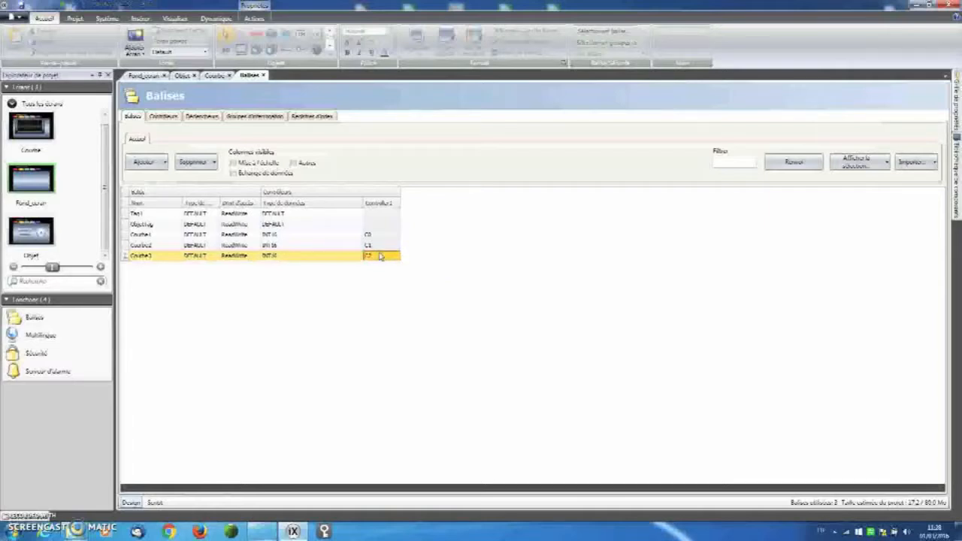
# Step: Return to the Courbe screen, place a button below the trend viewer's lower-right corner and label it Légende
pyautogui.doubleClick(43, 127)
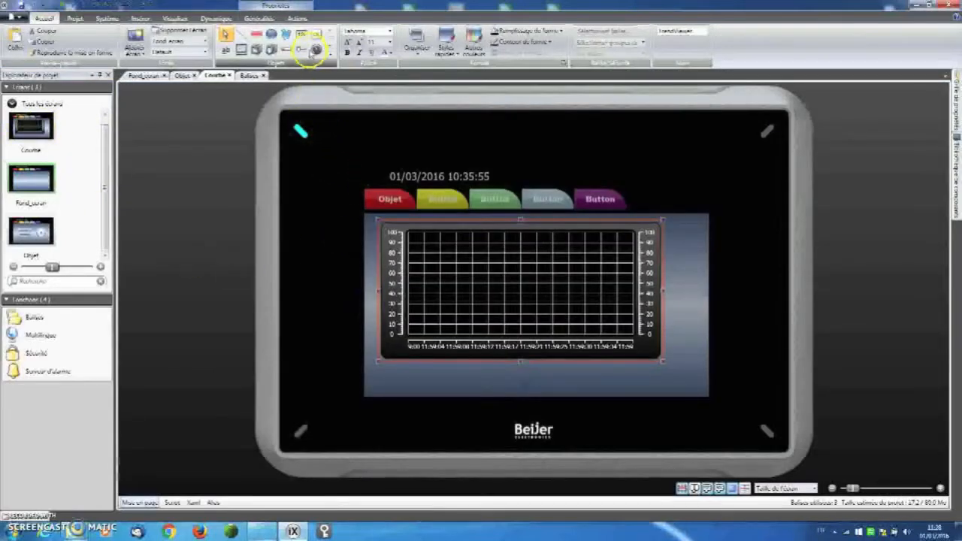
pyautogui.click(317, 36)
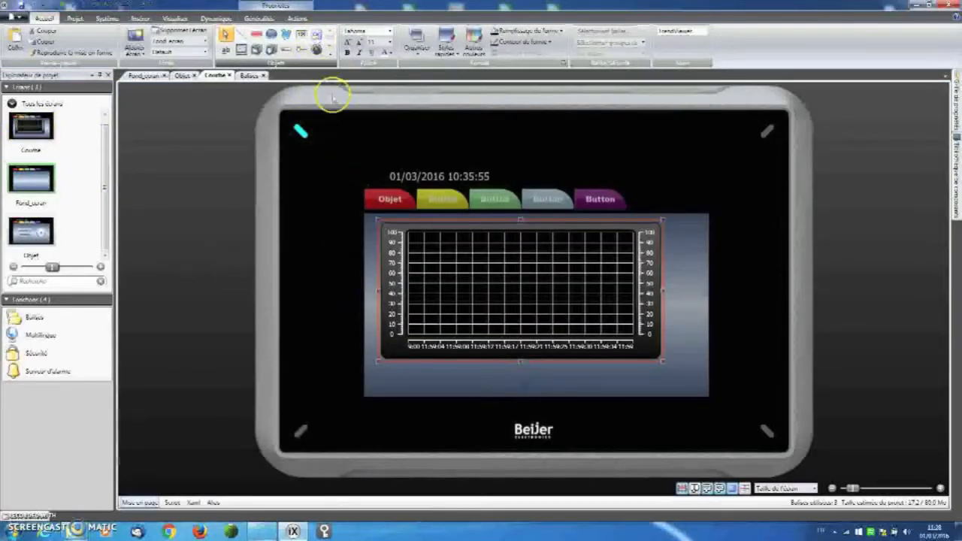
pyautogui.click(632, 364)
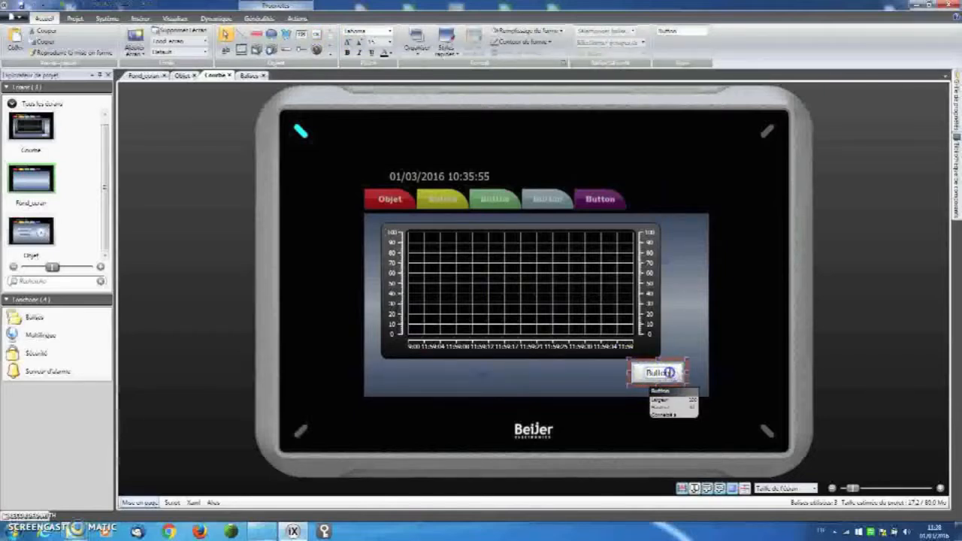
pyautogui.write('I')
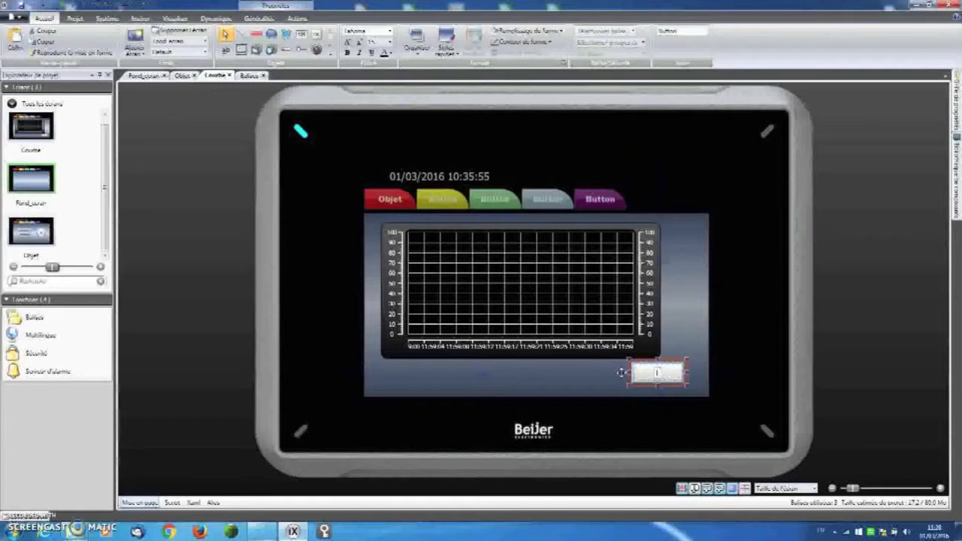
pyautogui.write('n')
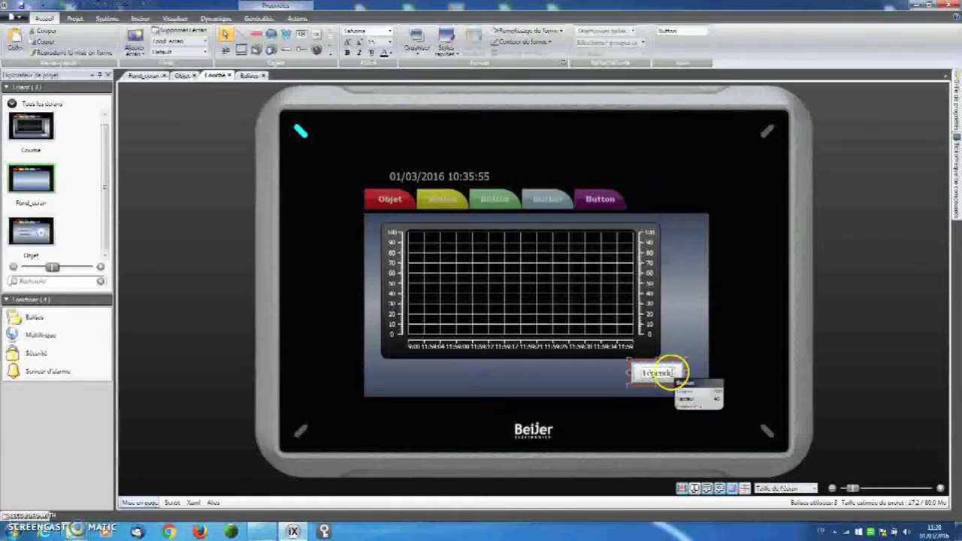
# Step: Give the Légende button the click action Afficher la légende du visualiseur de tendances for TrendViewer, and shift the button slightly to the right
pyautogui.click(297, 17)
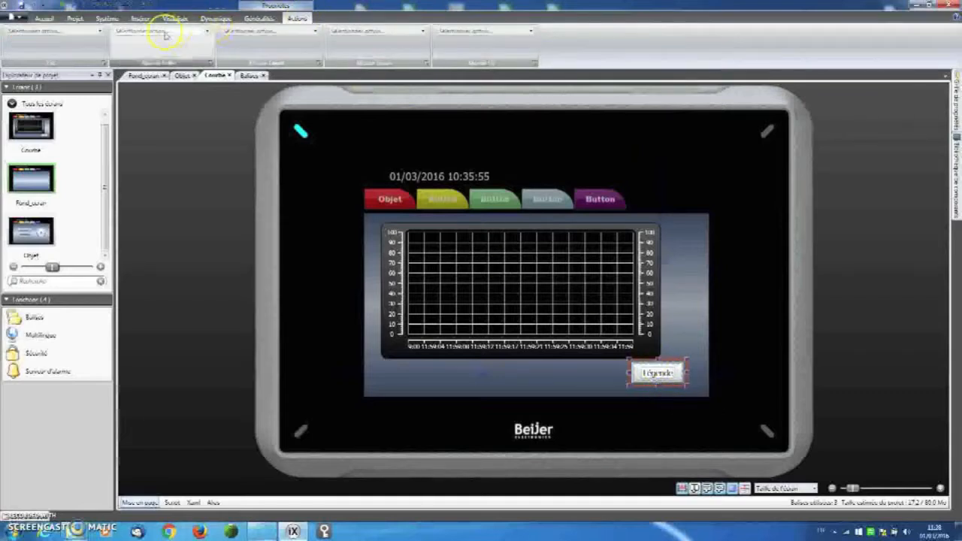
pyautogui.click(100, 31)
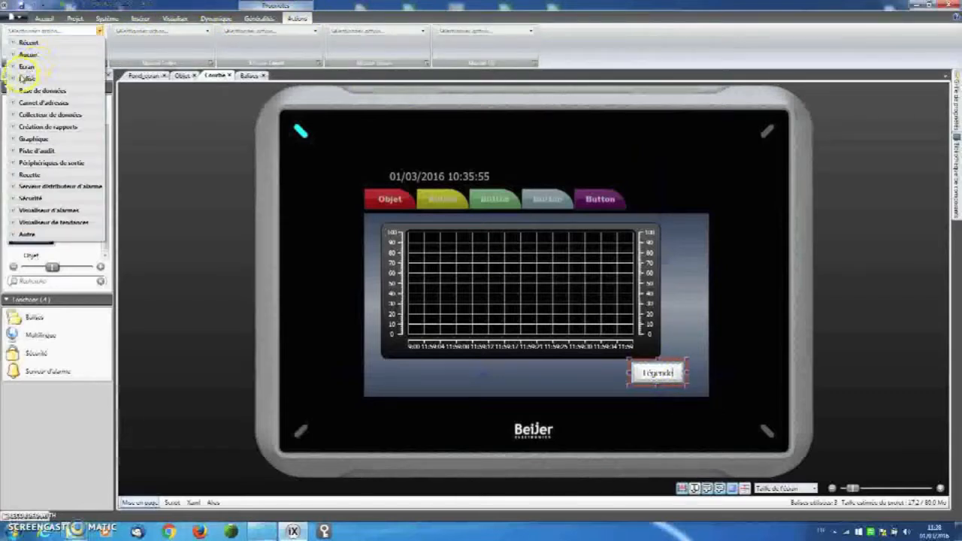
pyautogui.click(14, 223)
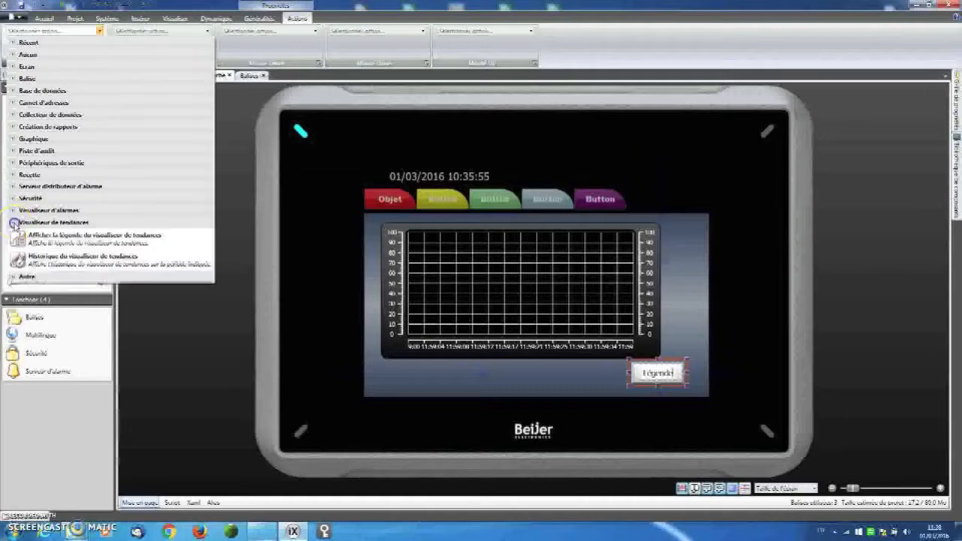
pyautogui.click(34, 240)
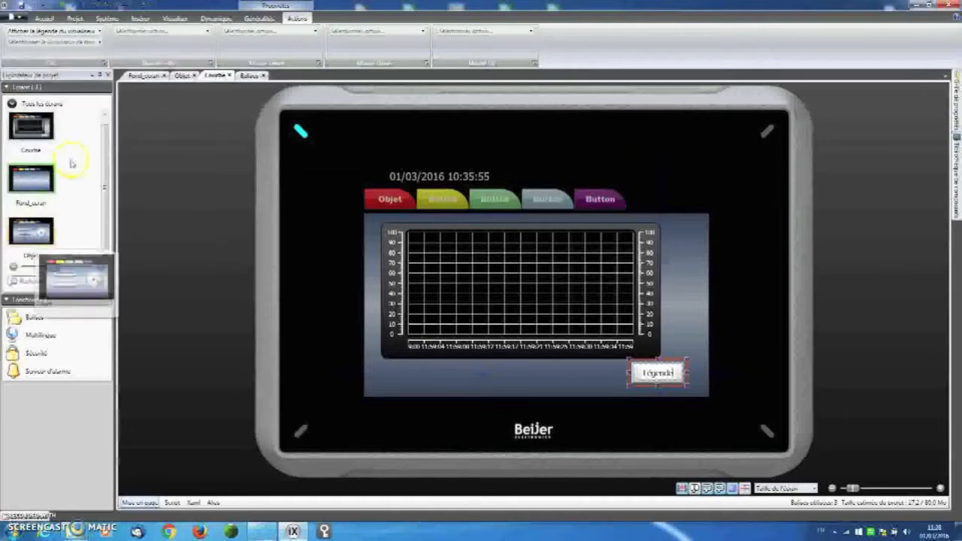
pyautogui.click(98, 41)
pyautogui.click(76, 50)
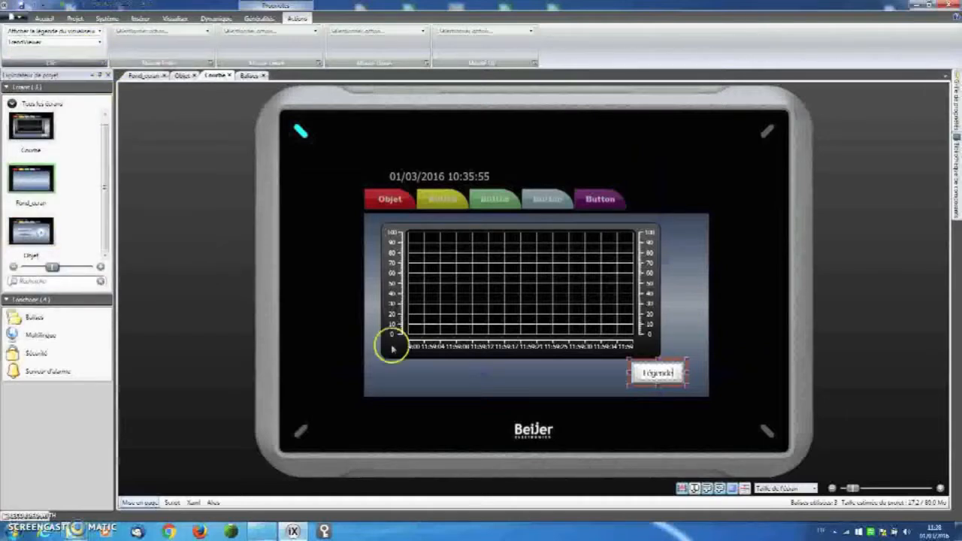
pyautogui.moveTo(684, 364); pyautogui.dragTo(691, 365)
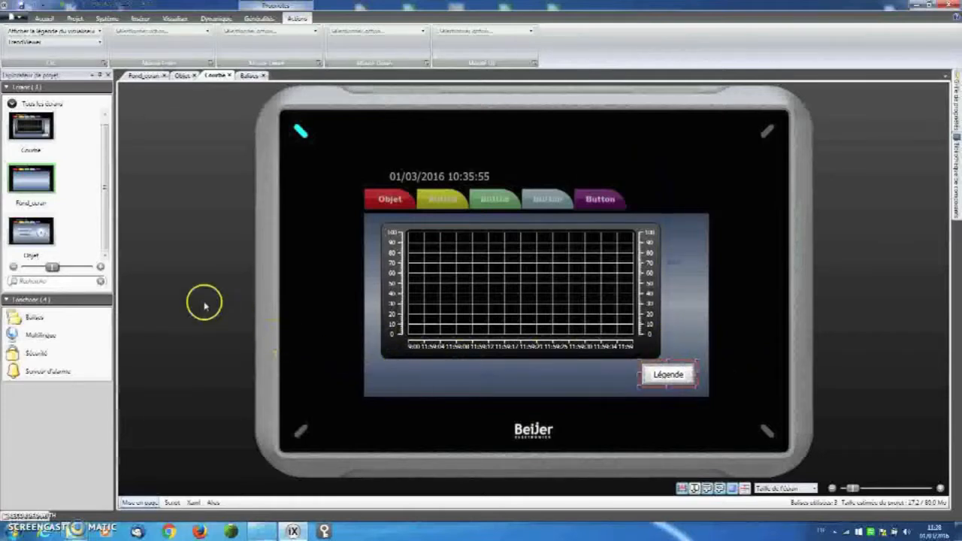
# Step: Open the Fond_ecran screen and label the yellow tab button Courbe
pyautogui.moveTo(34, 188)
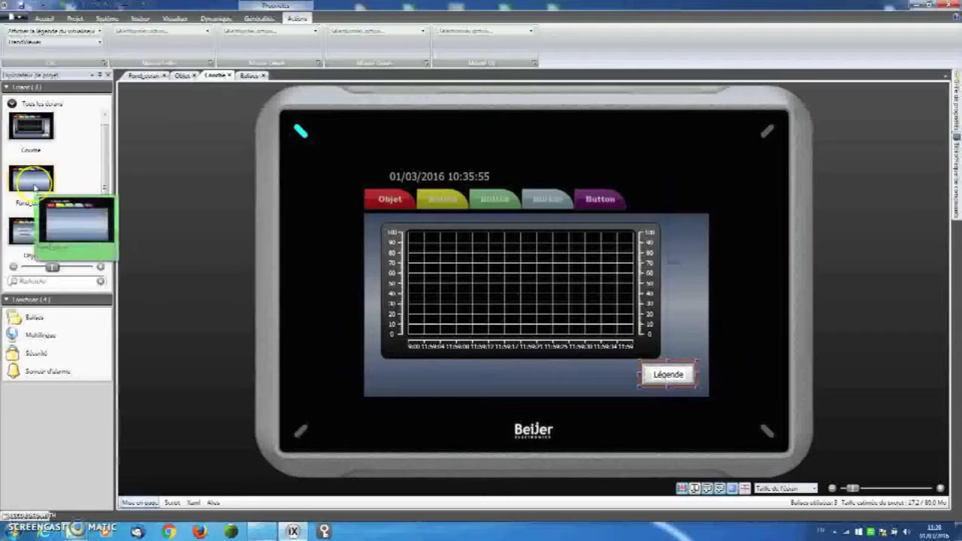
pyautogui.doubleClick(35, 188)
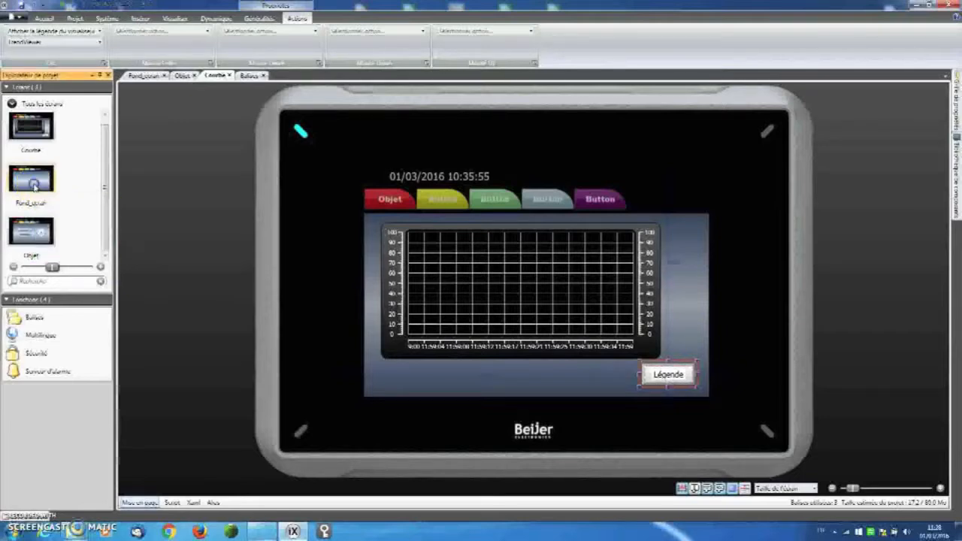
pyautogui.click(446, 210)
pyautogui.doubleClick(445, 199)
pyautogui.write('Courbe')
pyautogui.click(386, 120)
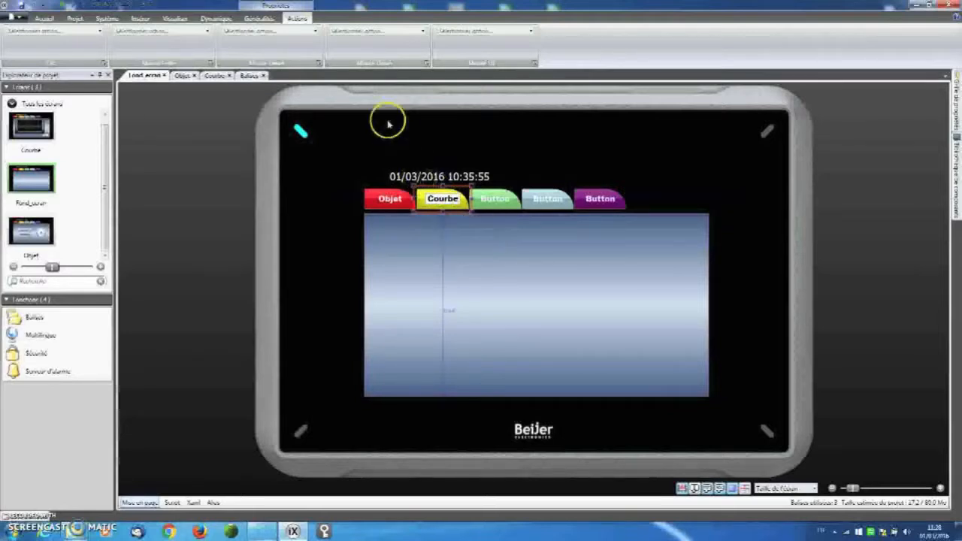
# Step: Assign the yellow tab button the click action Afficher écran with Courbe as the target screen
pyautogui.click(50, 30)
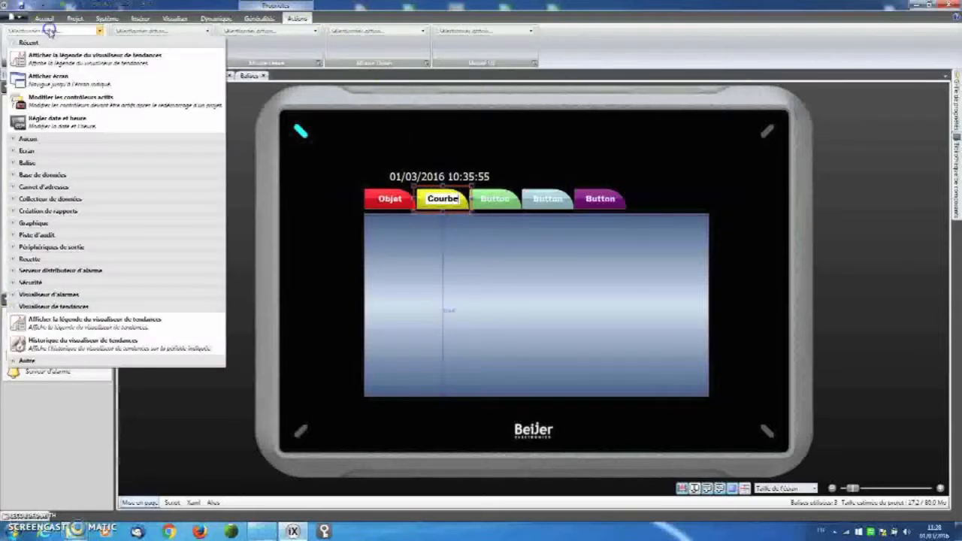
pyautogui.click(36, 77)
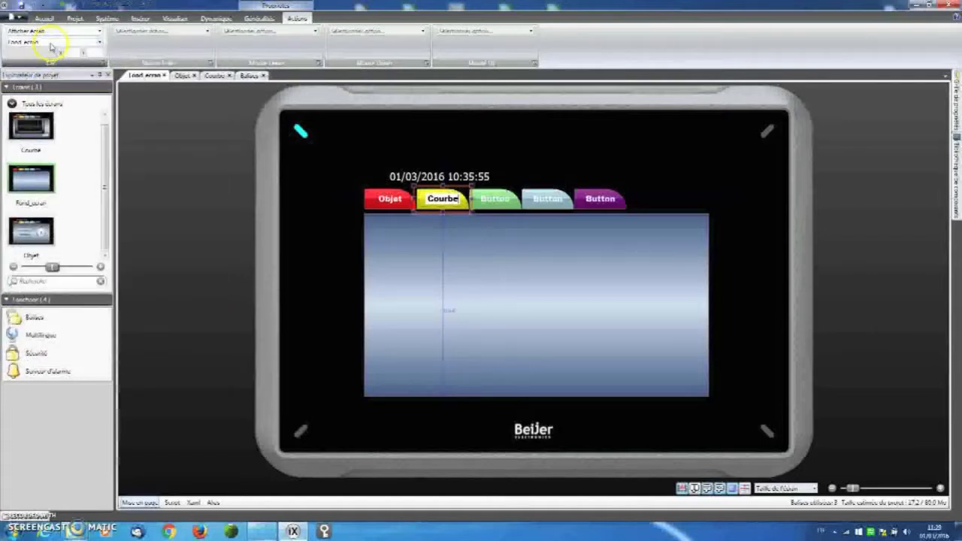
pyautogui.click(51, 43)
pyautogui.click(56, 66)
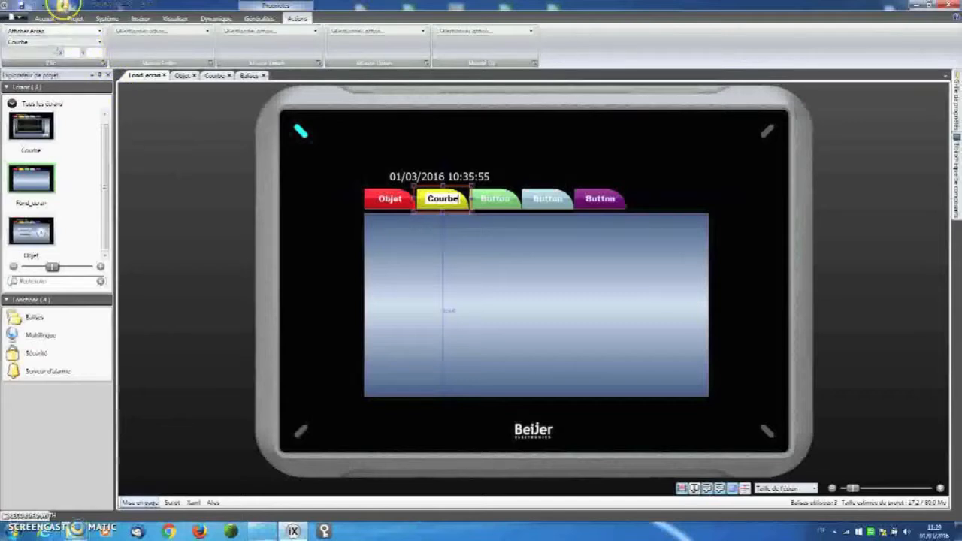
# Step: Run the project simulation, go to the Courbe screen, move the demo-mode message off the trend viewer and display the legend
pyautogui.click(63, 4)
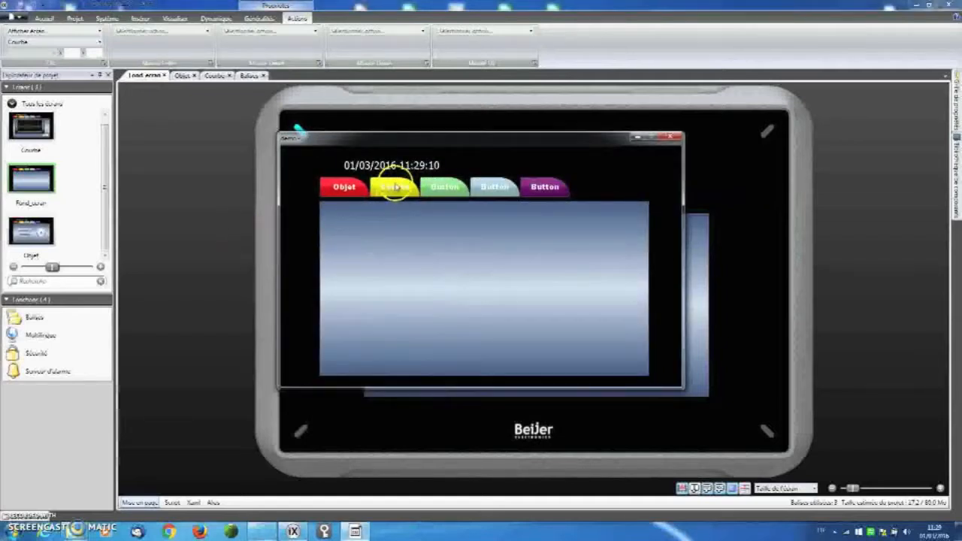
pyautogui.click(395, 187)
pyautogui.click(480, 308)
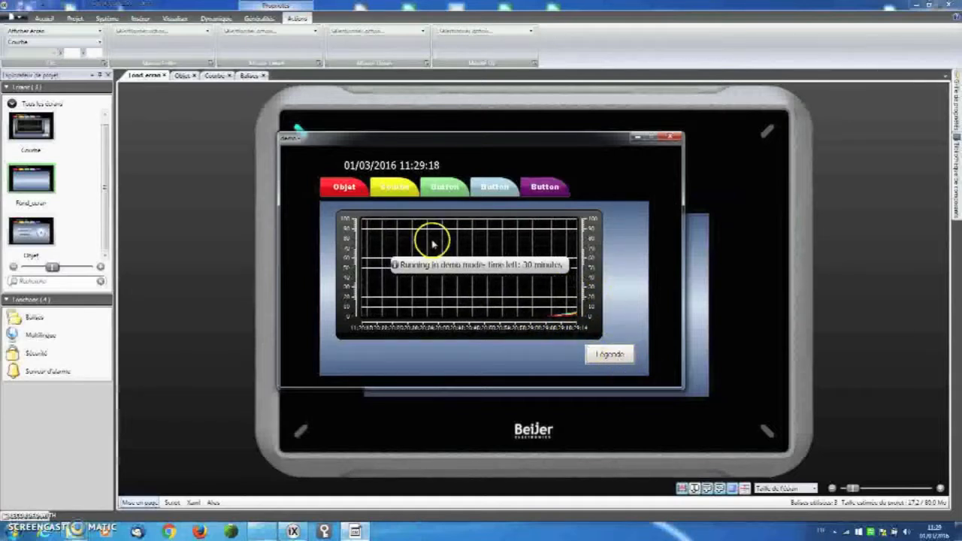
pyautogui.moveTo(449, 259); pyautogui.dragTo(548, 158)
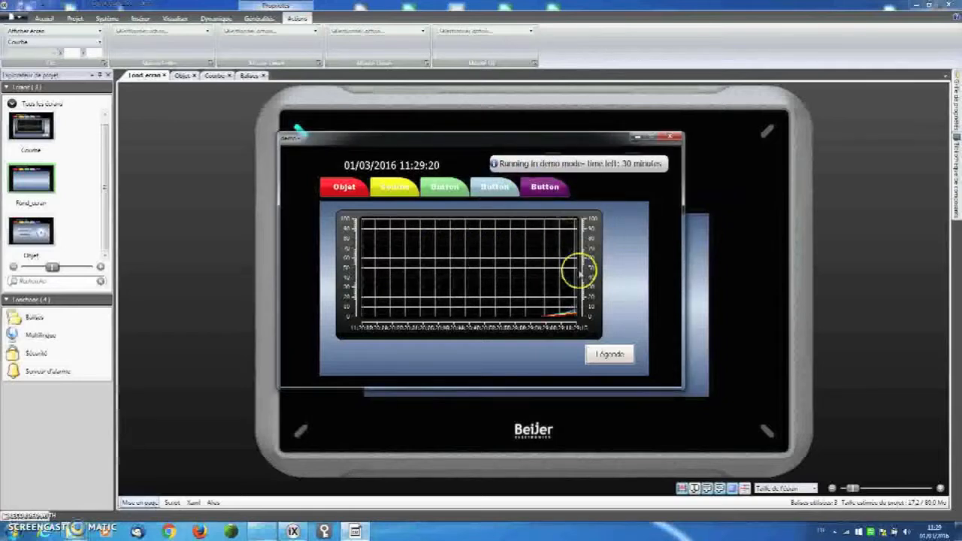
pyautogui.click(608, 354)
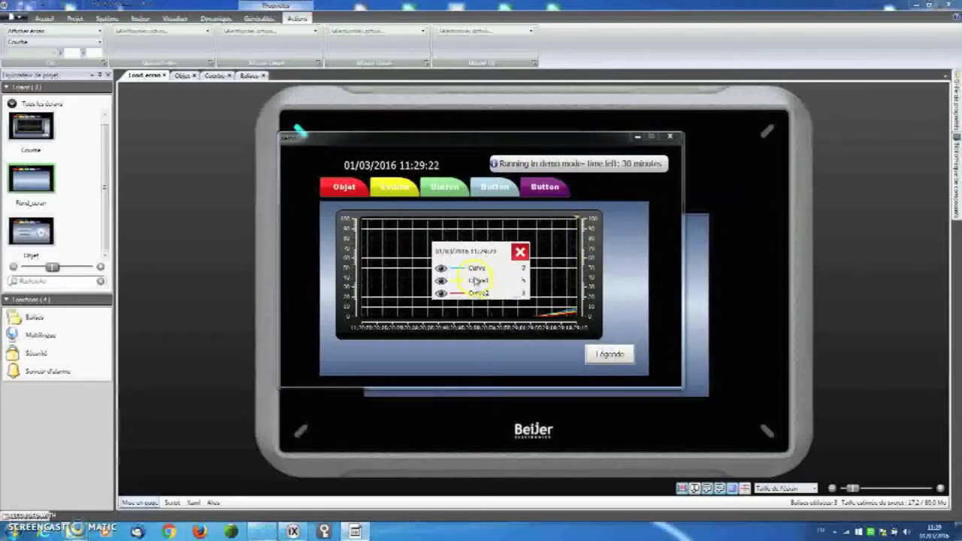
# Step: Move the trend cursor back in time and toggle the visibility of Curve and Curve2 off and on in the legend
pyautogui.click(577, 219)
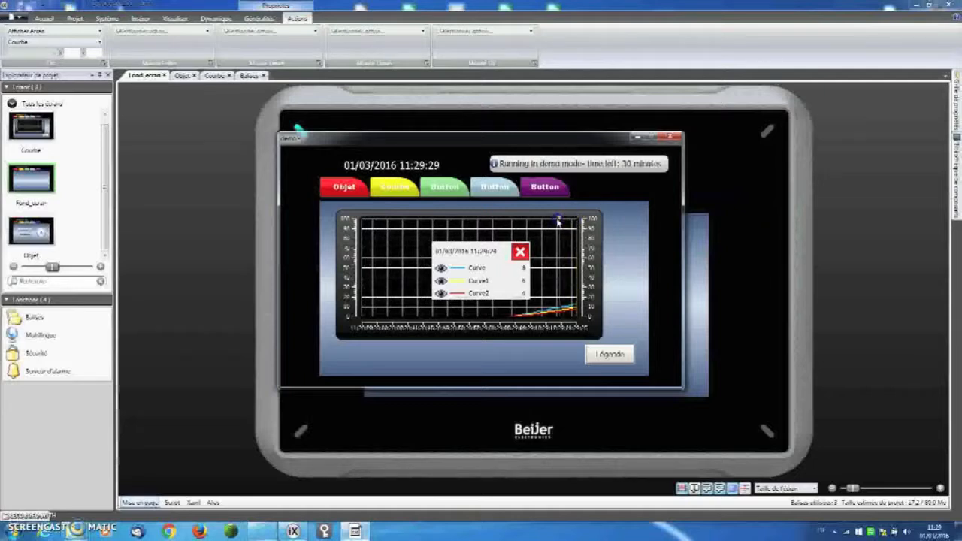
pyautogui.click(441, 269)
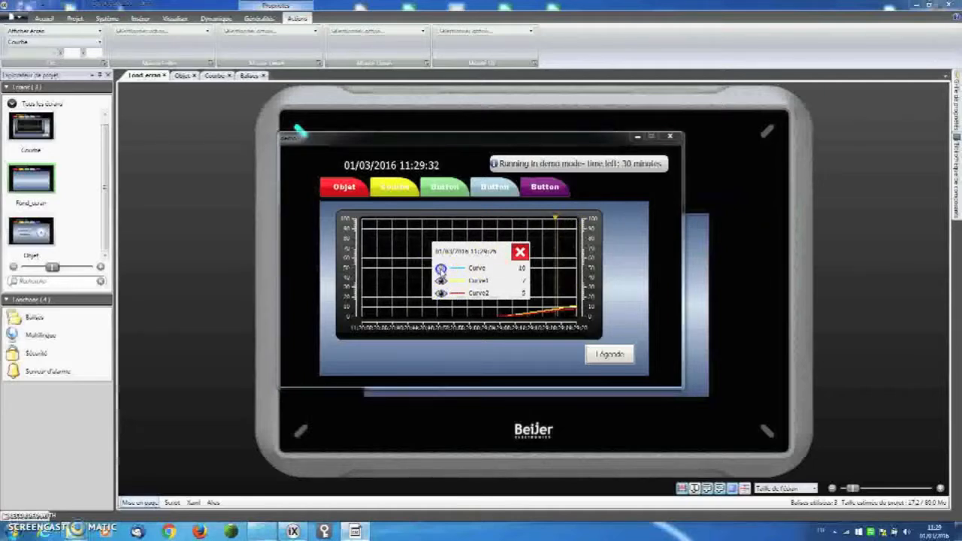
pyautogui.click(442, 293)
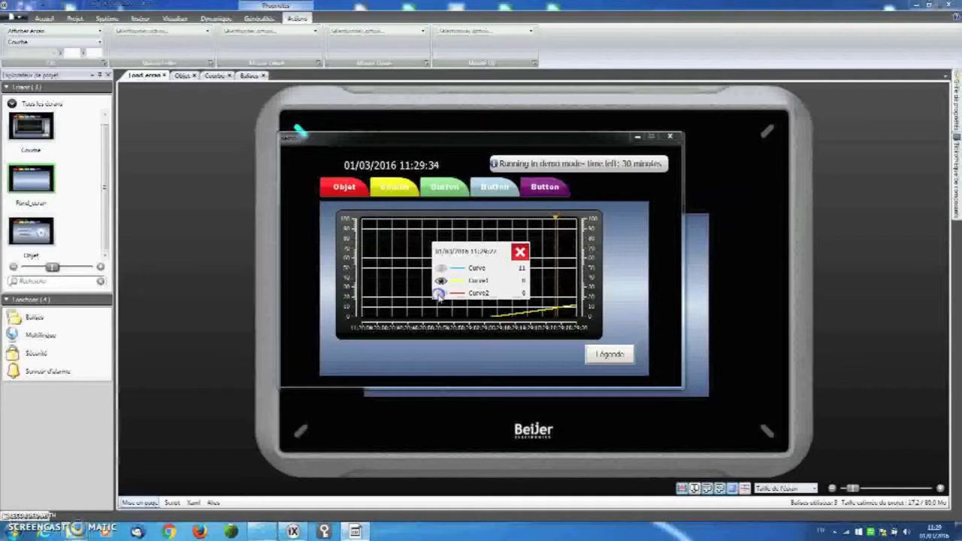
pyautogui.click(441, 268)
pyautogui.click(438, 293)
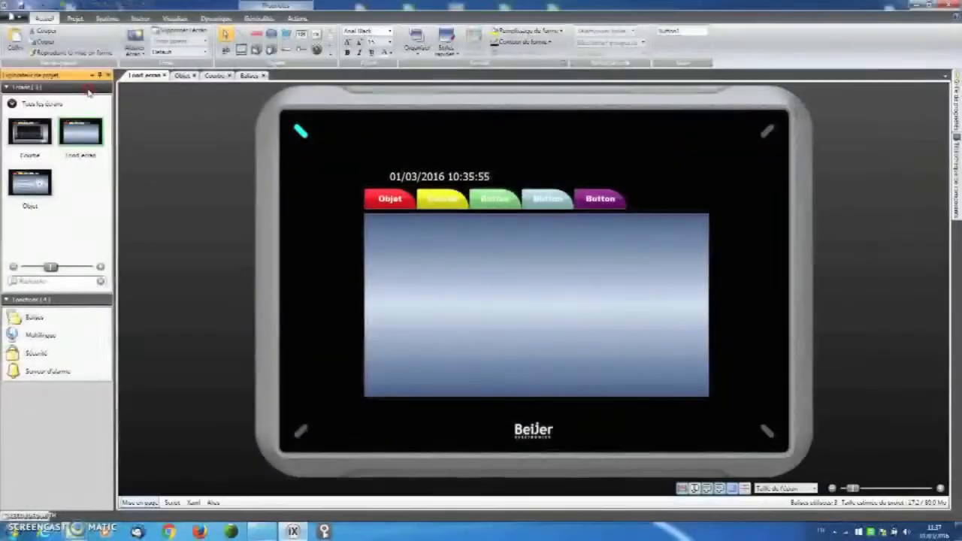
# Step: Add a new screen to the project and rename it Recette, agreeing to save the project
pyautogui.rightClick(89, 92)
pyautogui.click(130, 151)
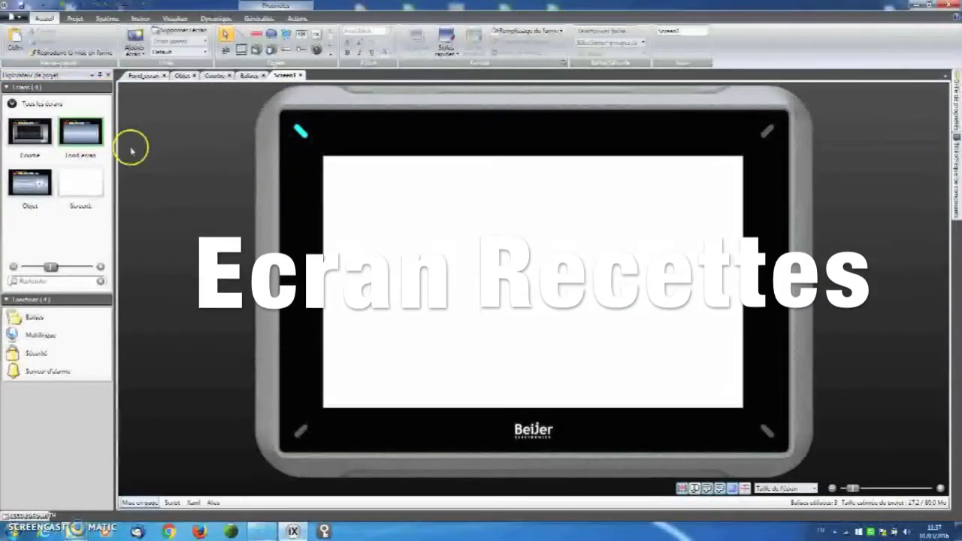
pyautogui.rightClick(83, 185)
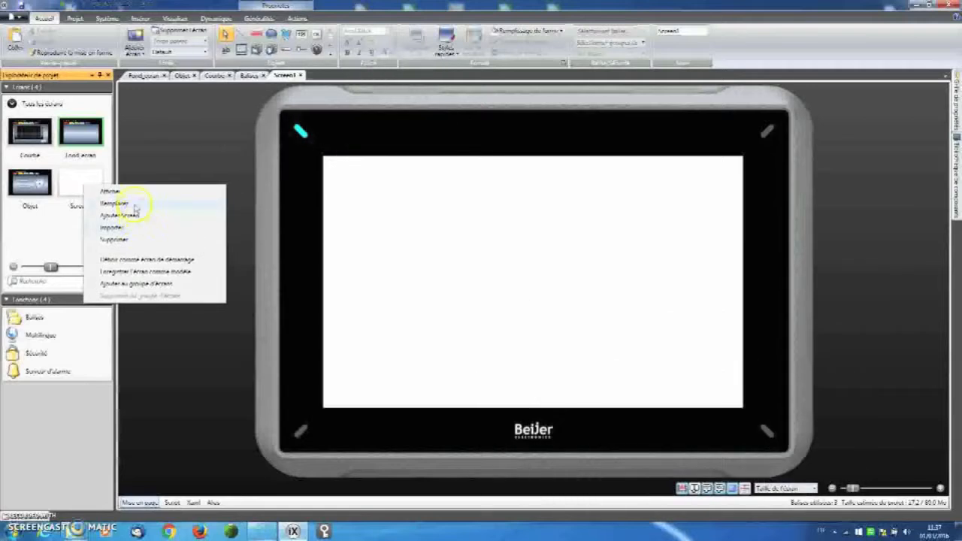
pyautogui.click(134, 205)
pyautogui.write('Recettes')
pyautogui.press('Return')
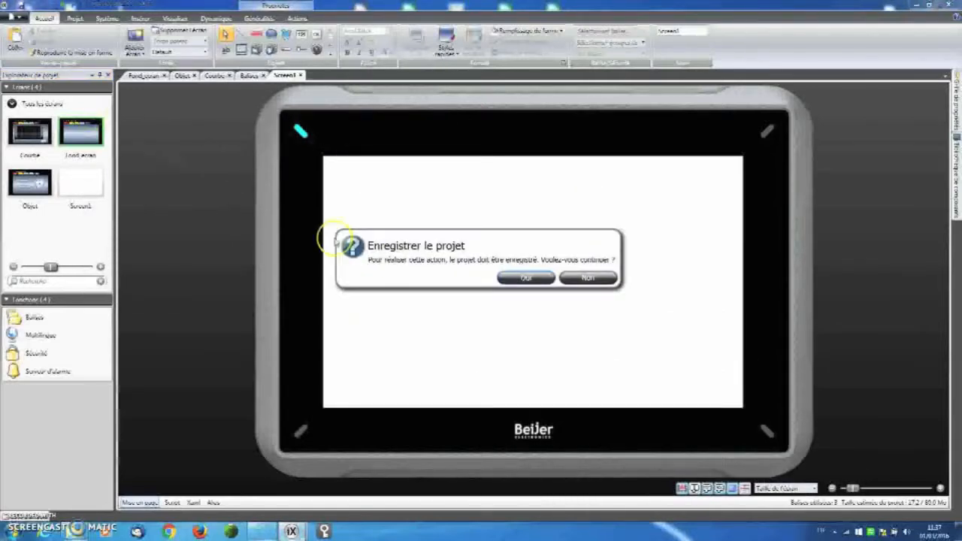
pyautogui.click(499, 278)
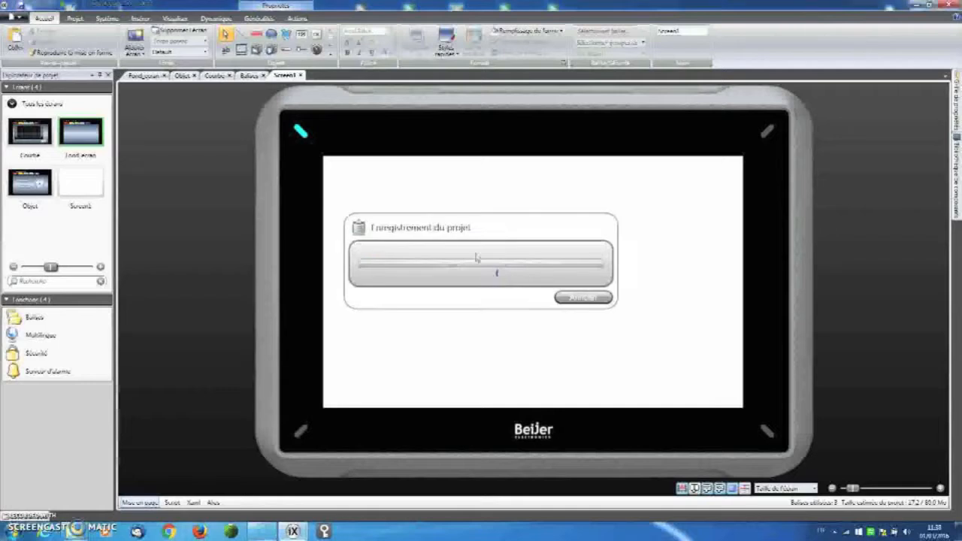
# Step: Set Fond_ecran as the background parent screen of the Recette screen
pyautogui.click(204, 40)
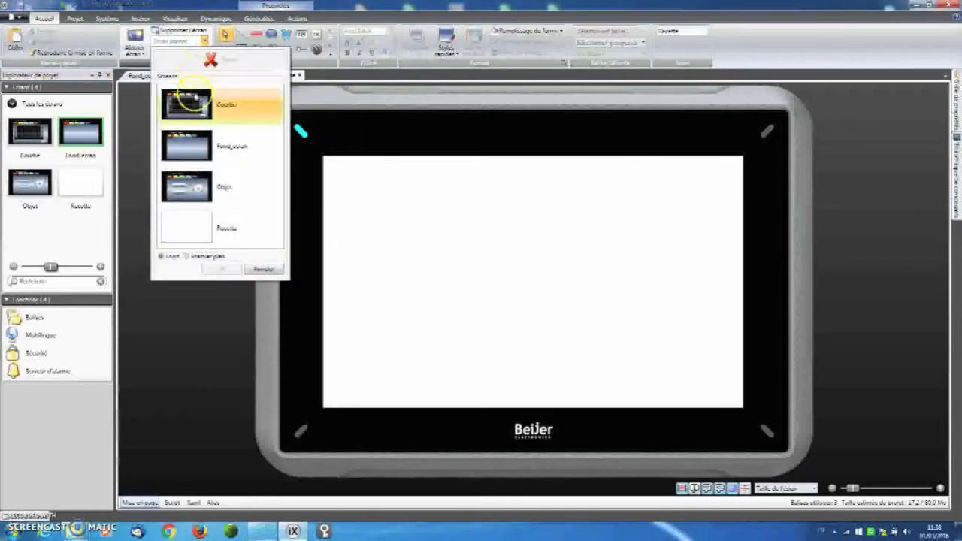
pyautogui.click(188, 144)
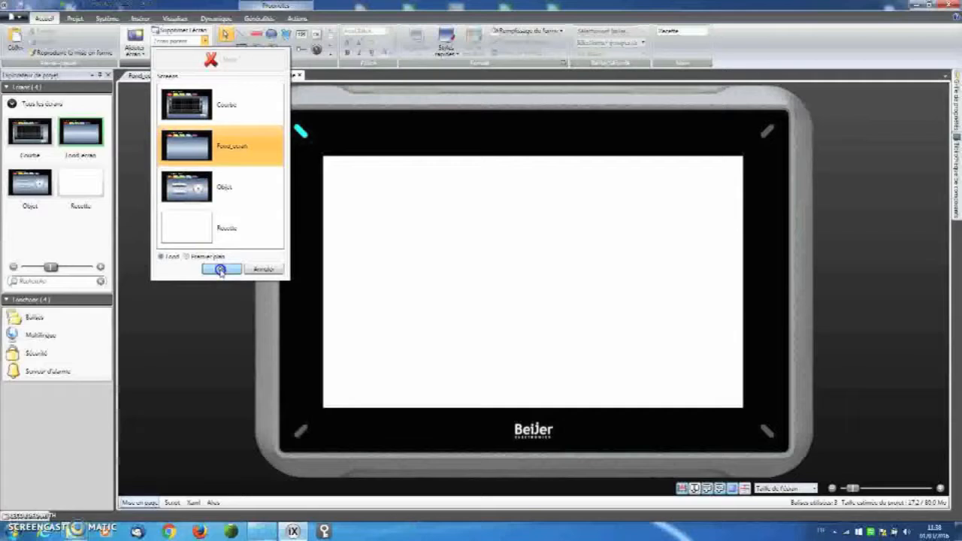
pyautogui.click(223, 269)
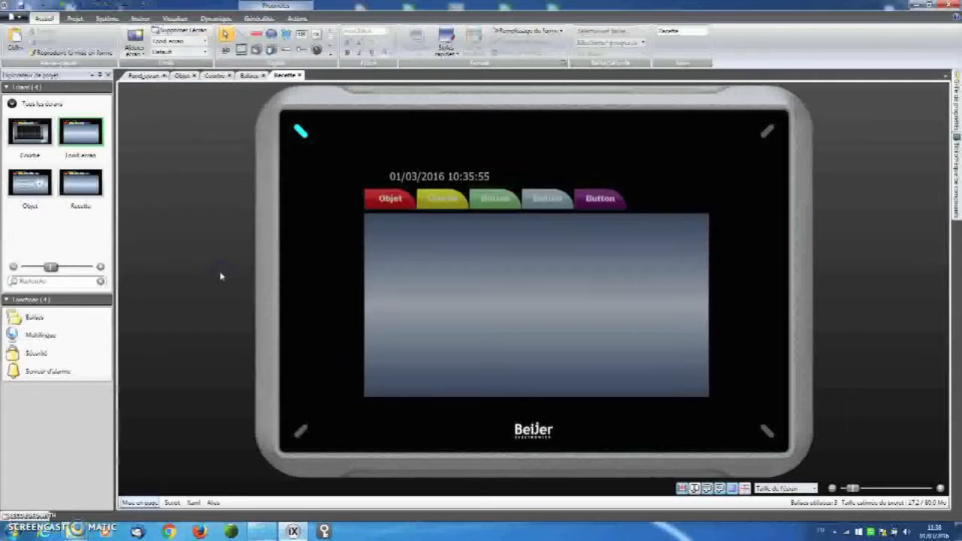
# Step: Add a recipe function to the project and rename it Recettes, agreeing to save the project
pyautogui.rightClick(72, 303)
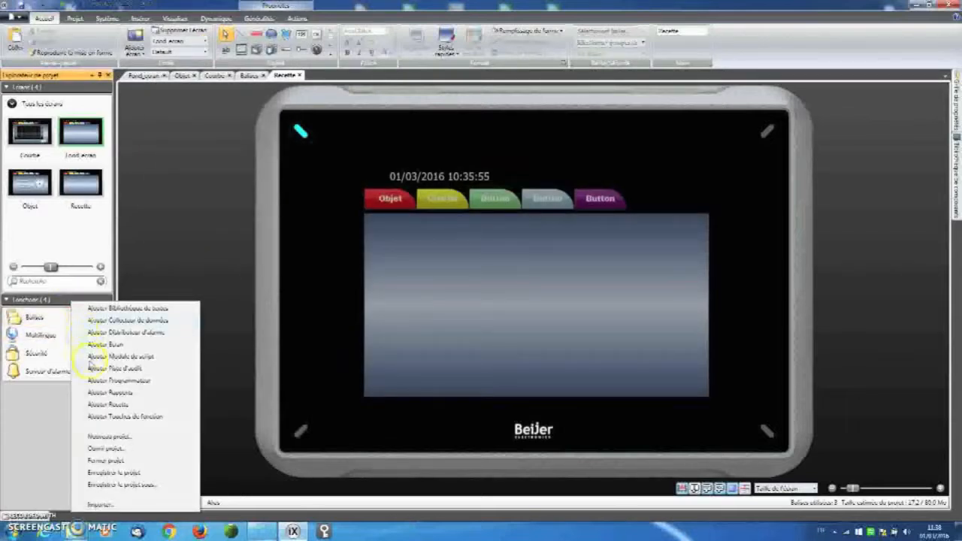
pyautogui.click(100, 406)
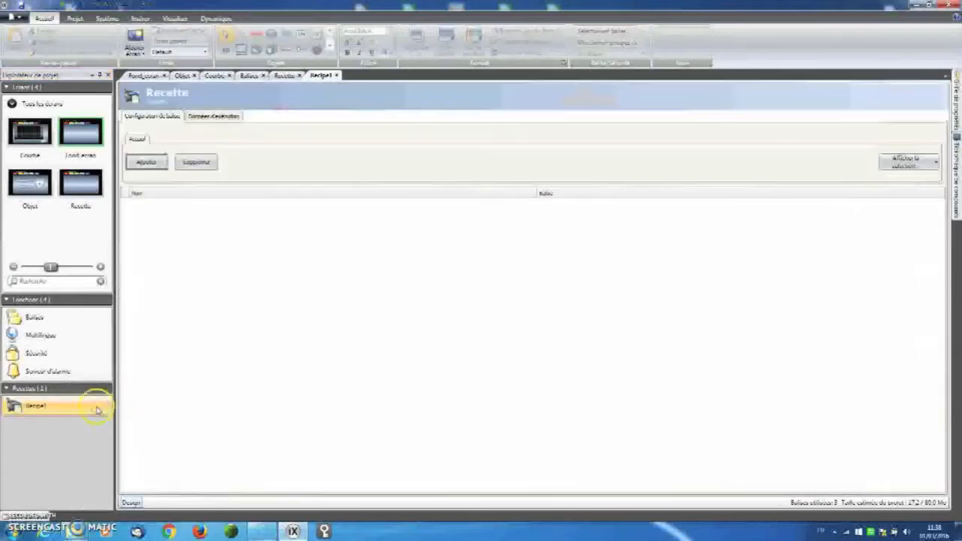
pyautogui.rightClick(61, 411)
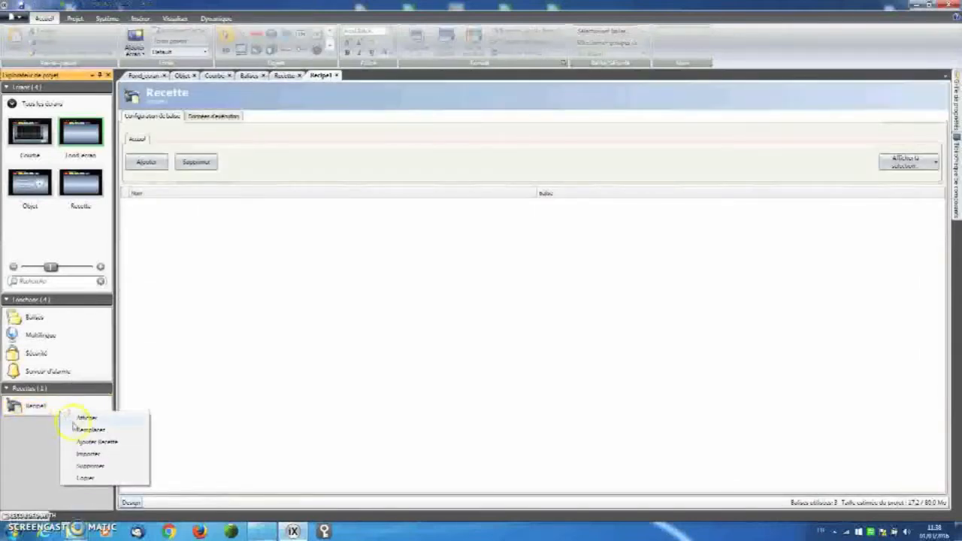
pyautogui.click(76, 429)
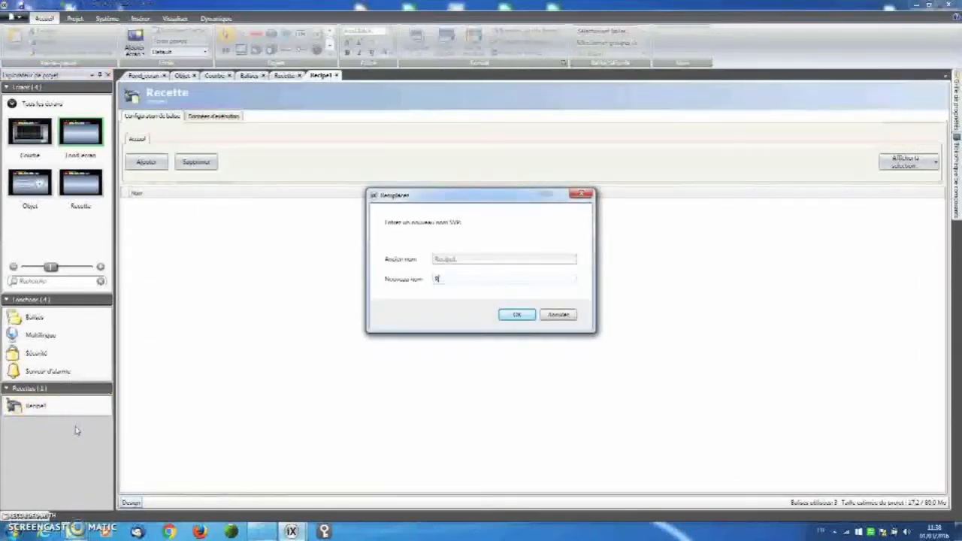
pyautogui.press('Return')
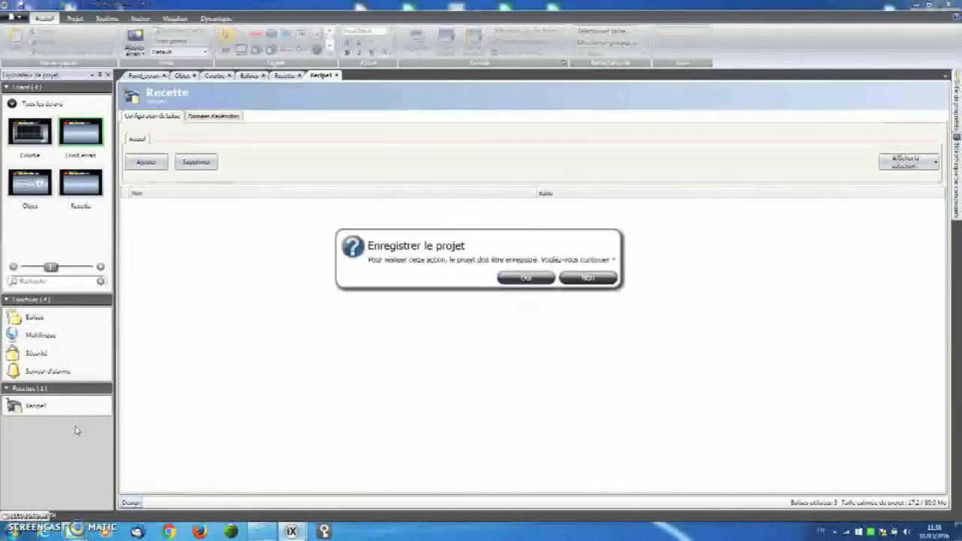
pyautogui.click(510, 290)
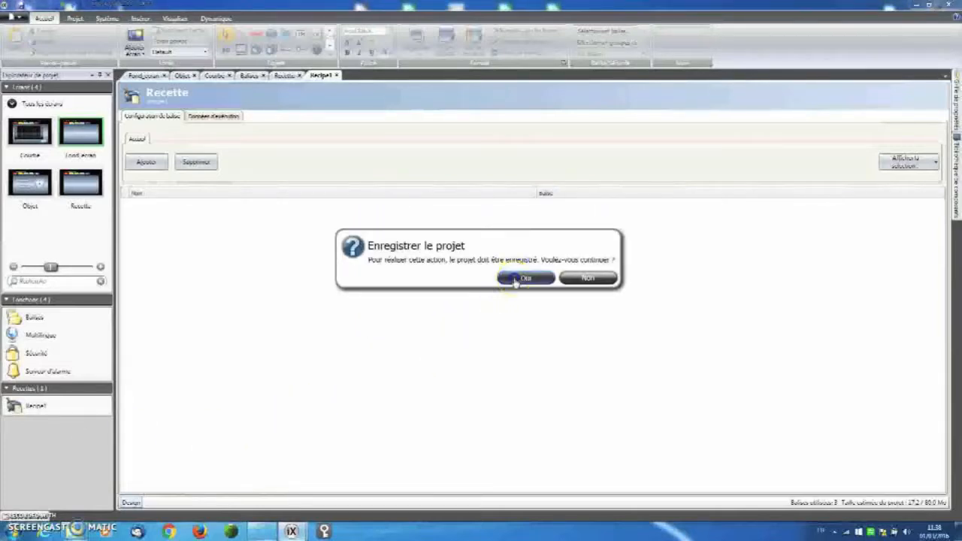
# Step: Add three items to the tag configuration of the Recettes recipe
pyautogui.click(142, 170)
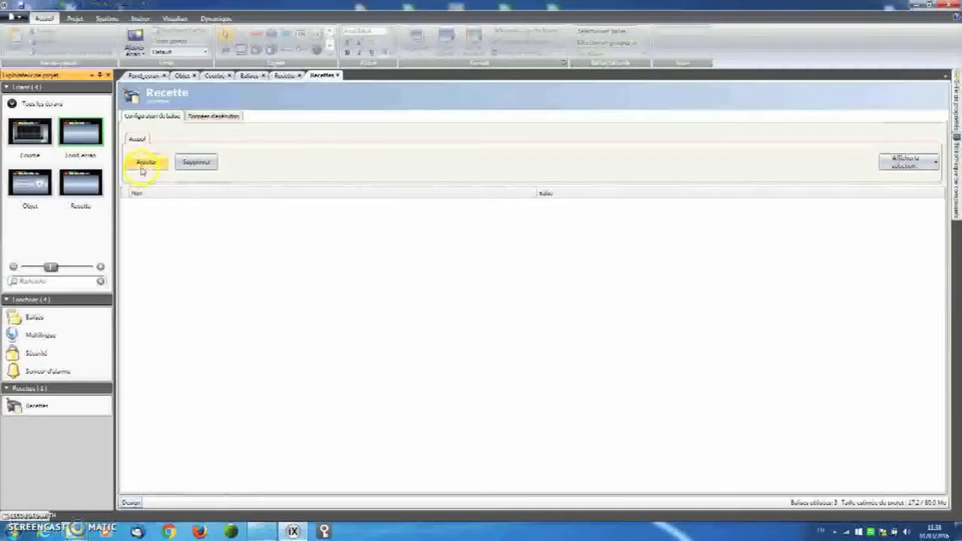
pyautogui.click(146, 164)
pyautogui.click(146, 163)
pyautogui.click(146, 163)
pyautogui.click(146, 163)
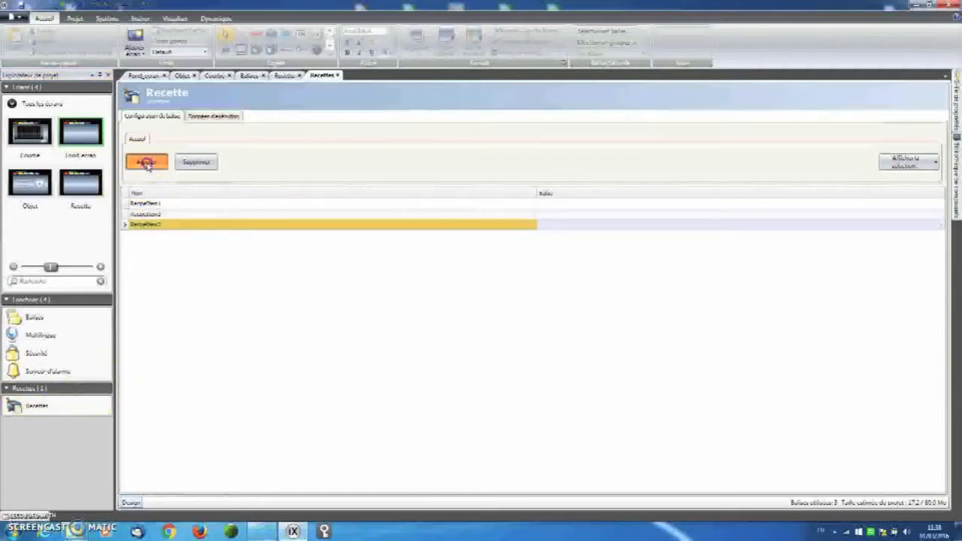
# Step: Link RecipeItem1 to the existing tag Tag1
pyautogui.click(606, 203)
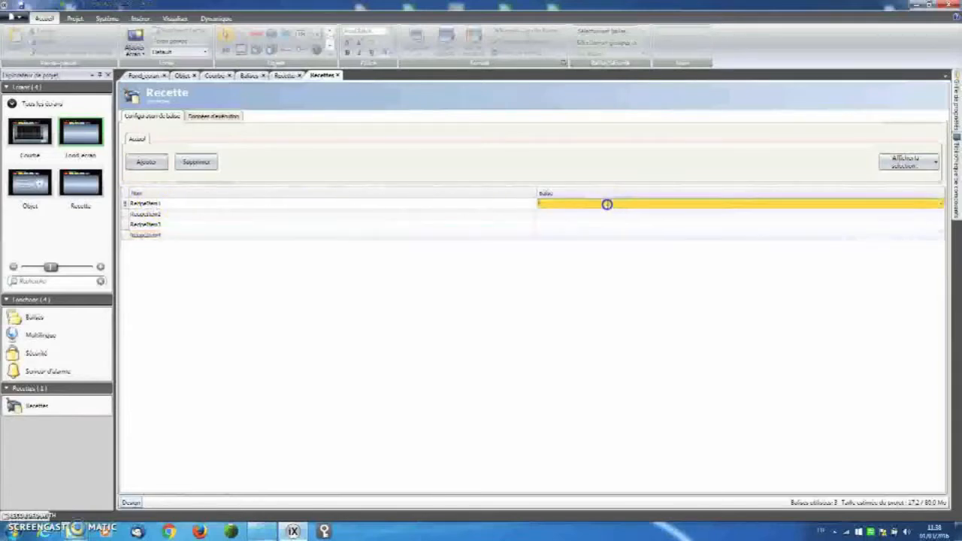
pyautogui.click(940, 205)
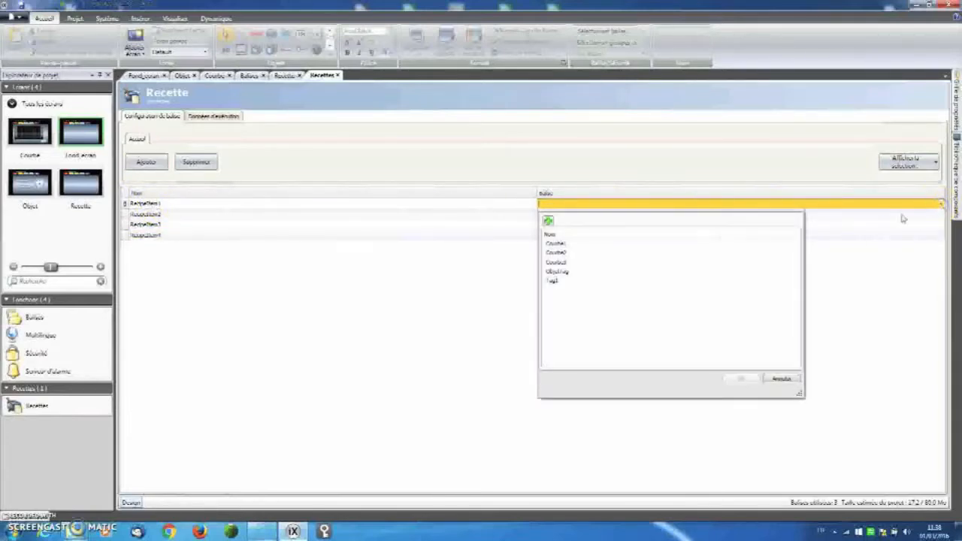
pyautogui.click(652, 282)
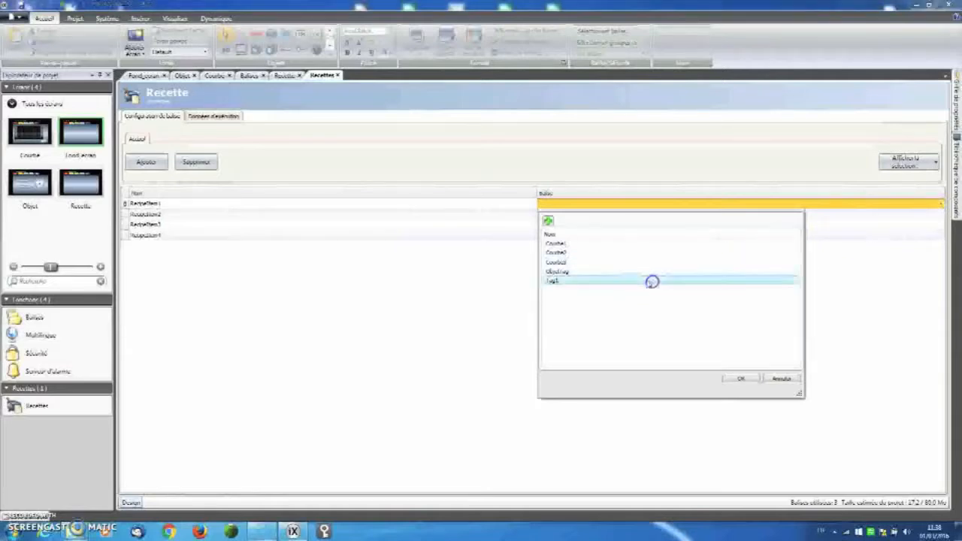
pyautogui.click(758, 379)
# Step: Link RecipeItem2 to a new tag named Tag2 with the DEFAULT data type
pyautogui.click(580, 219)
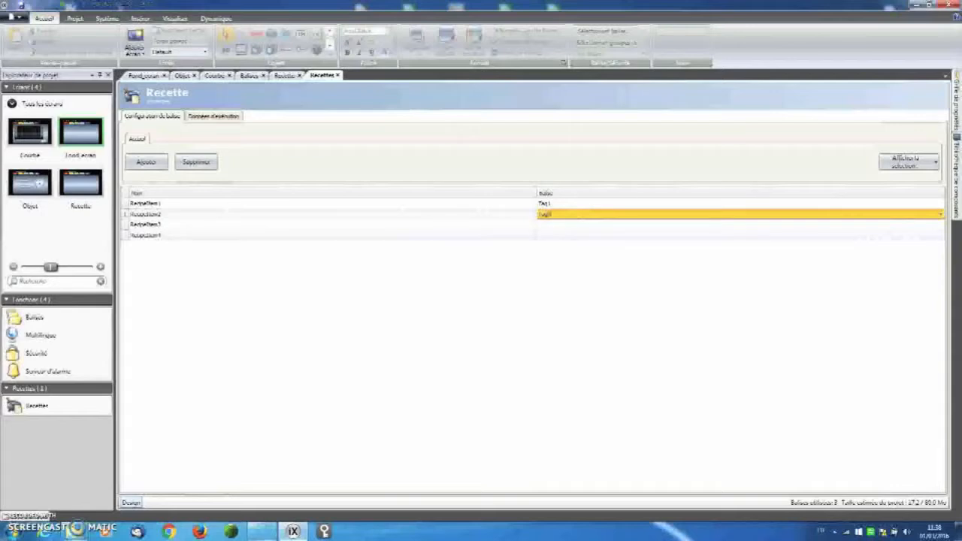
pyautogui.press('Tab')
pyautogui.click(580, 214)
pyautogui.press('Return')
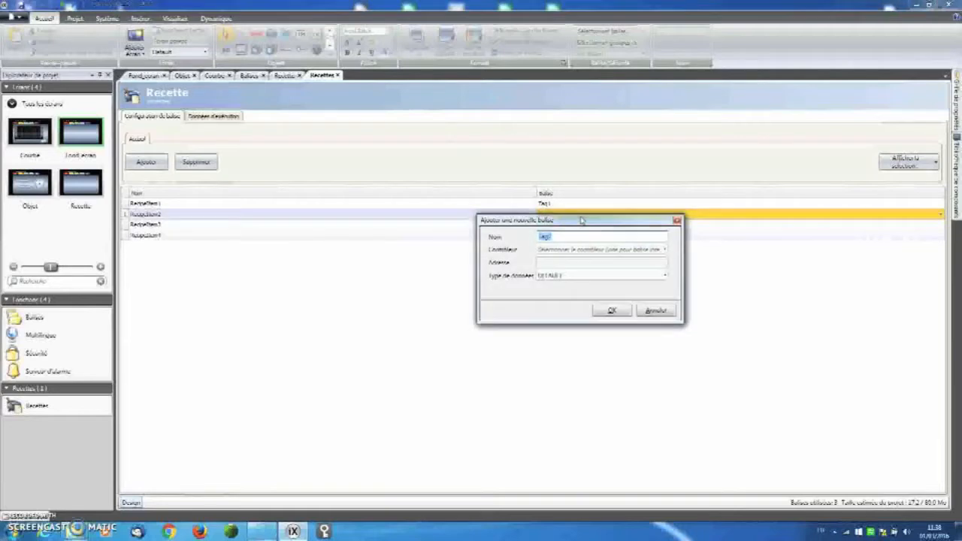
pyautogui.click(608, 309)
# Step: Link RecipeItem3 to a new tag Tag3 and RecipeItem4 to a new tag Tag4, both with the DEFAULT data type
pyautogui.click(571, 225)
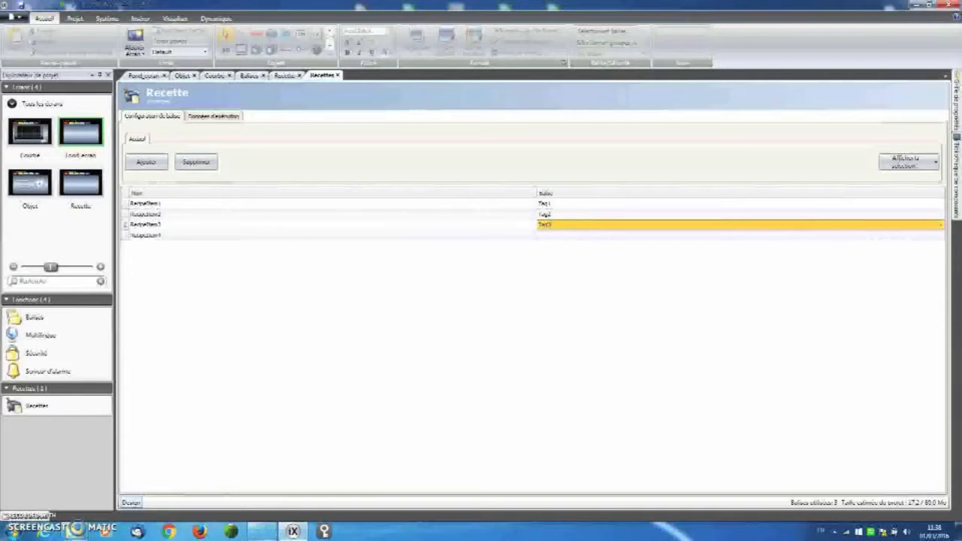
pyautogui.press('Return')
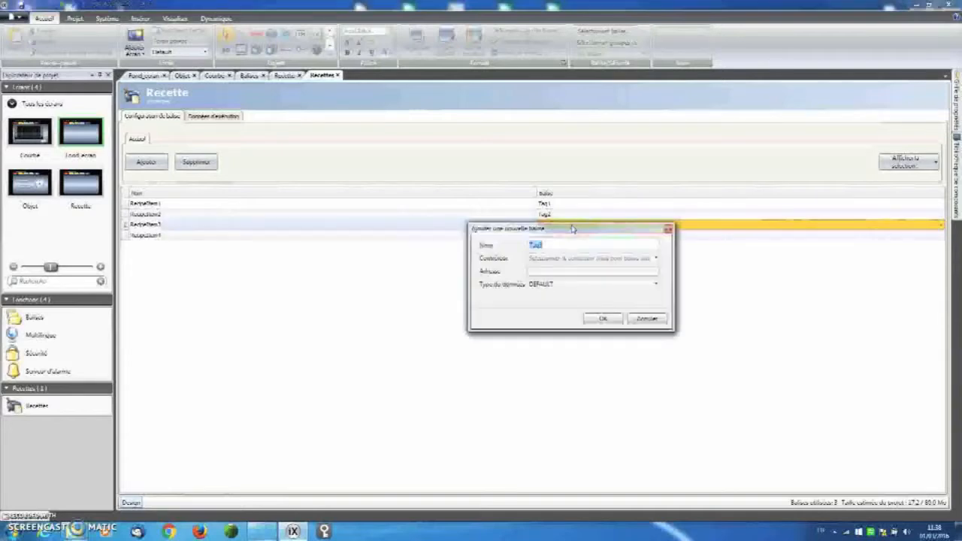
pyautogui.click(603, 319)
pyautogui.click(588, 236)
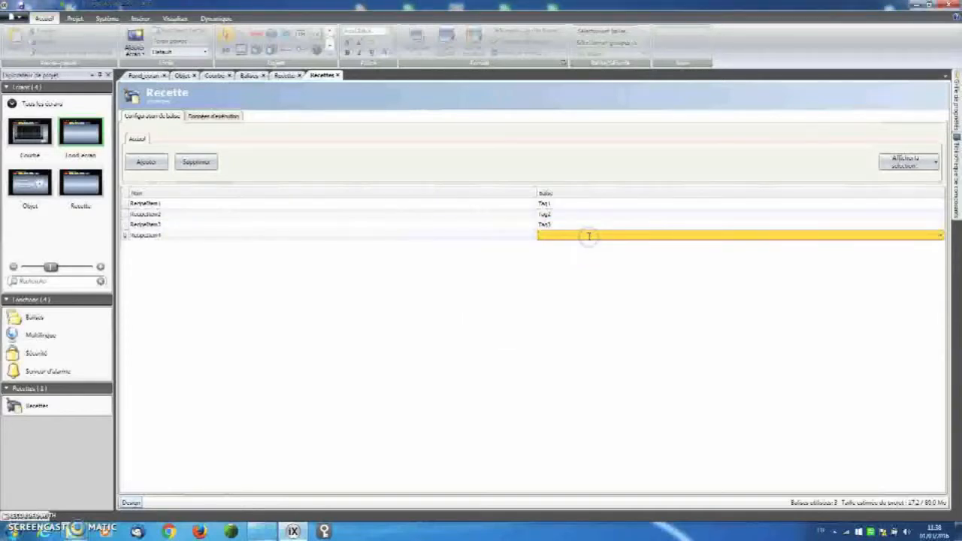
pyautogui.write('Tag4')
pyautogui.press('Return')
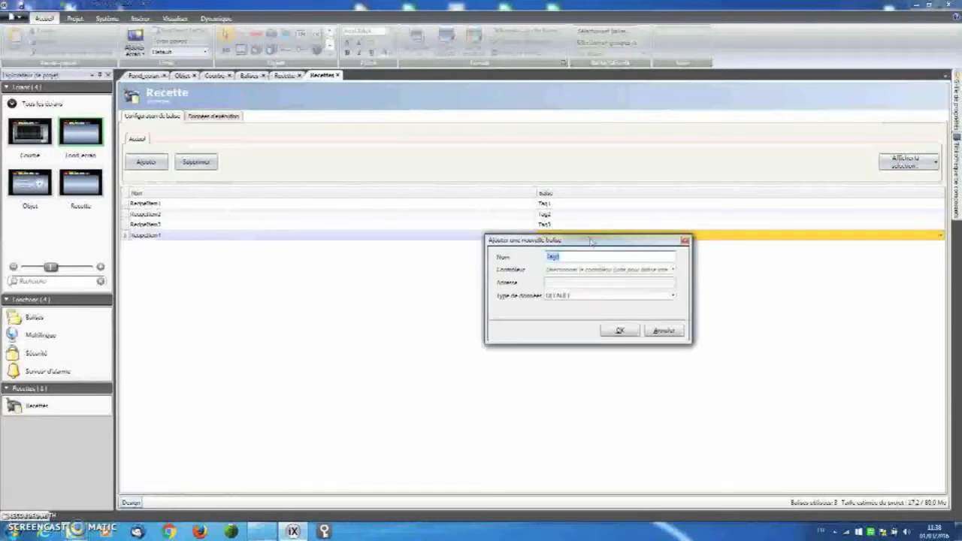
pyautogui.click(617, 330)
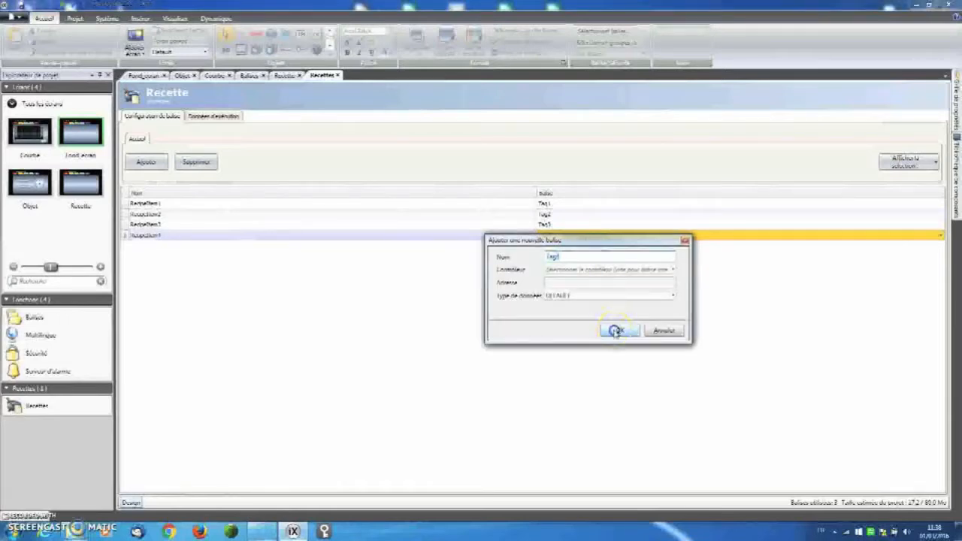
# Step: Add a recipe titled TOUT_100 to the runtime data, with the value 100 for all four recipe items
pyautogui.click(203, 118)
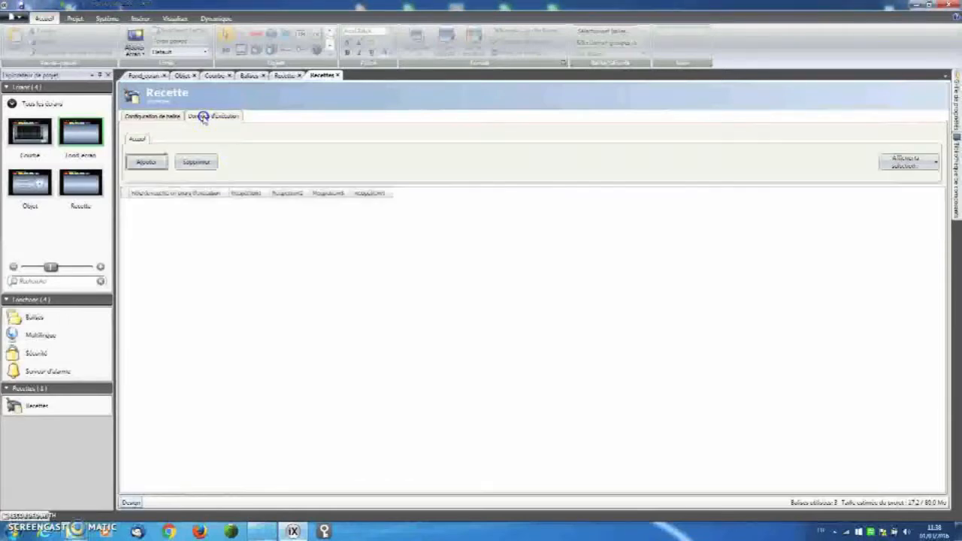
pyautogui.click(148, 164)
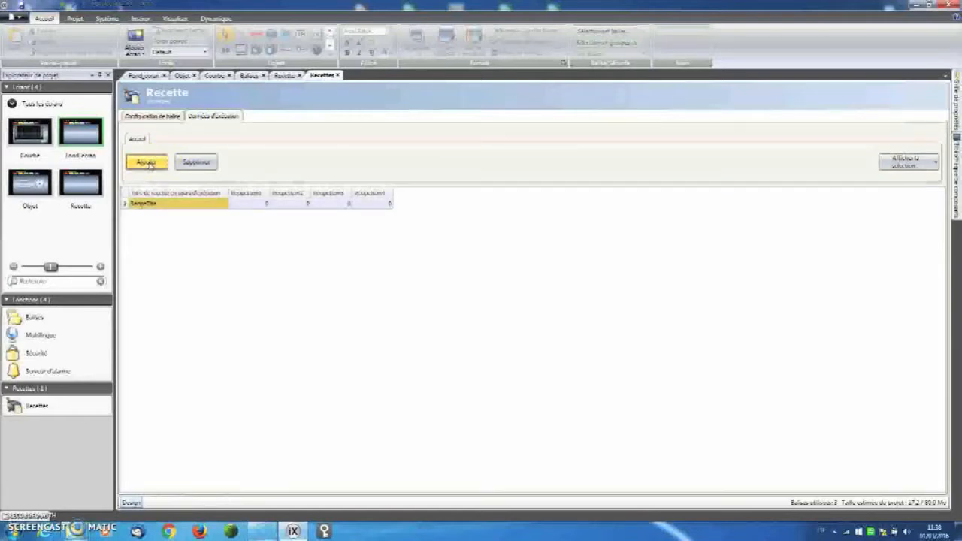
pyautogui.click(164, 204)
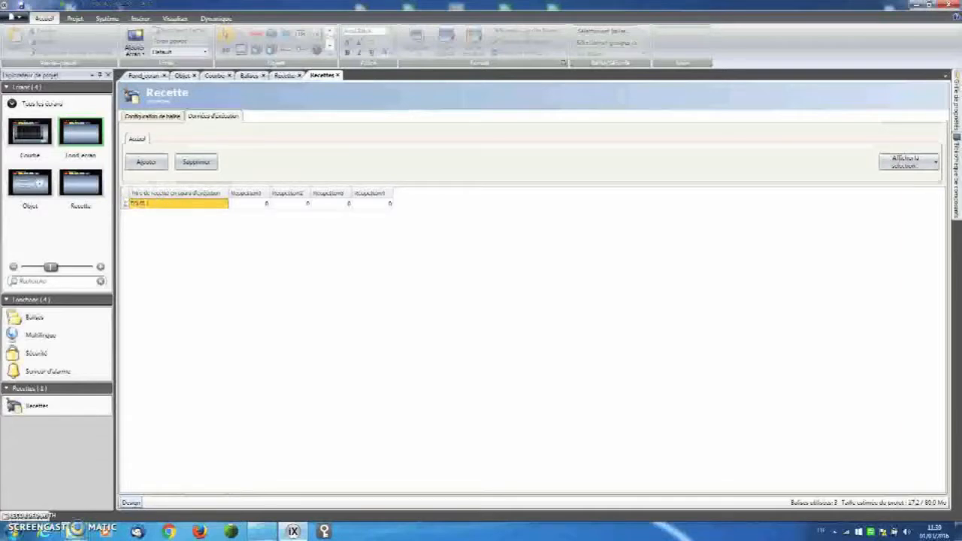
pyautogui.press('Tab')
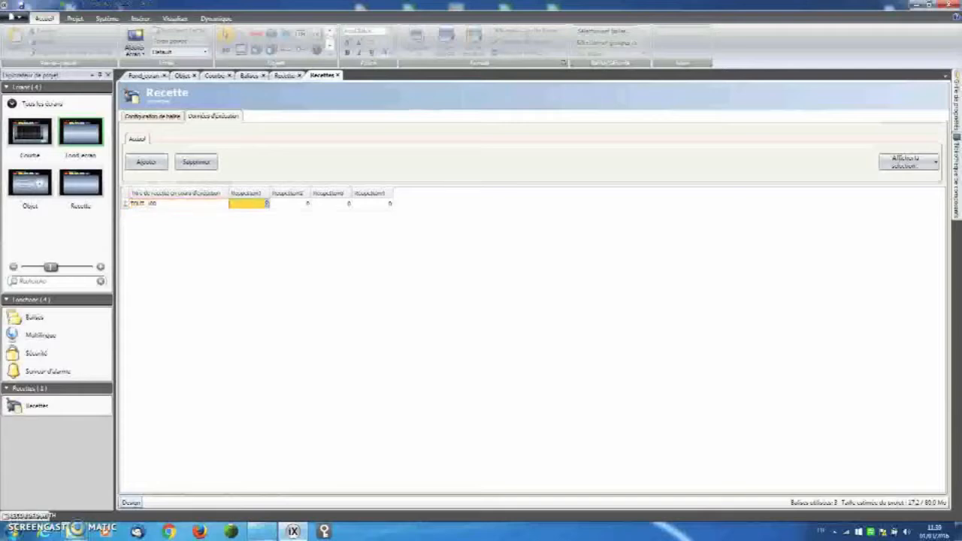
pyautogui.write('100')
pyautogui.press('Tab')
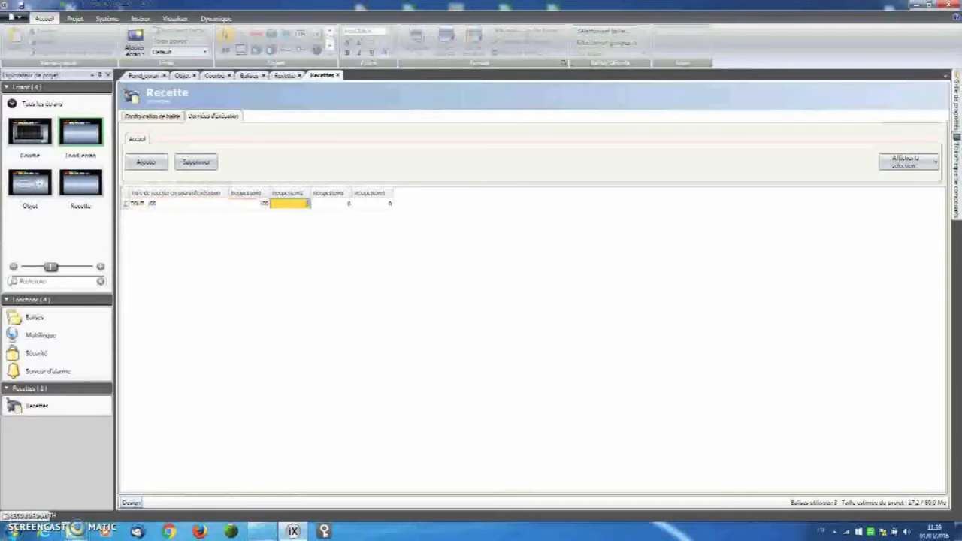
pyautogui.write('100')
pyautogui.press('Tab')
pyautogui.write('100')
pyautogui.press('Tab')
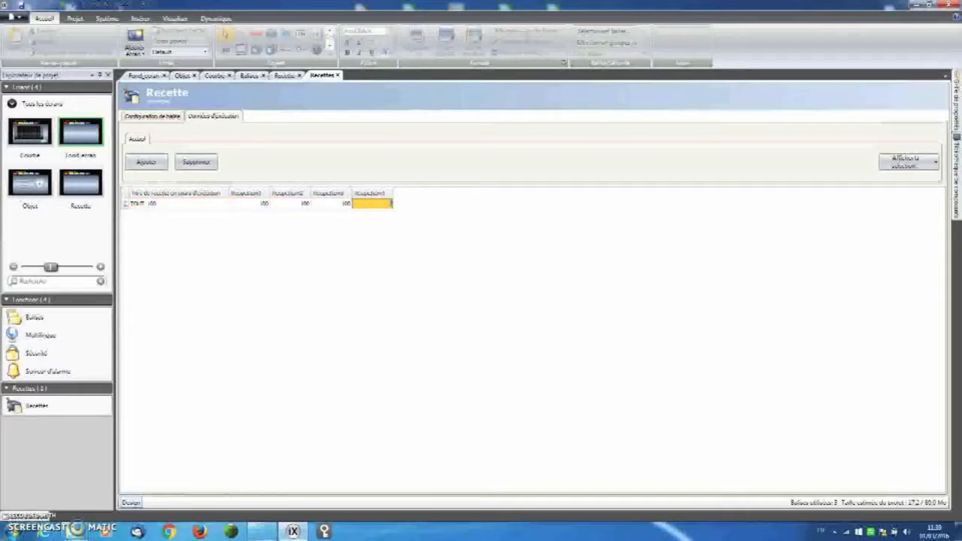
# Step: Add a second runtime recipe titled TOUT_50, with the value 50 for all four recipe items
pyautogui.click(148, 165)
pyautogui.click(158, 213)
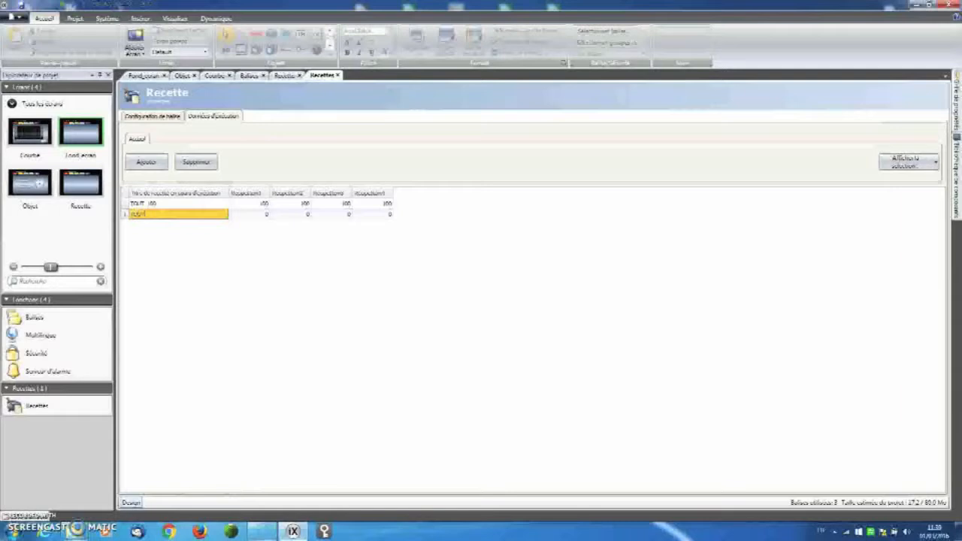
pyautogui.press('Tab')
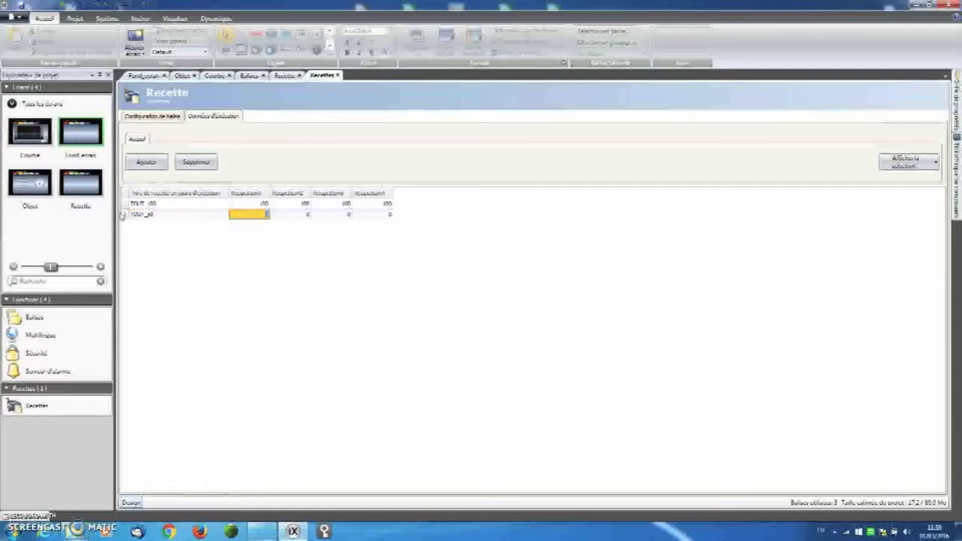
pyautogui.write('90')
pyautogui.press('Tab')
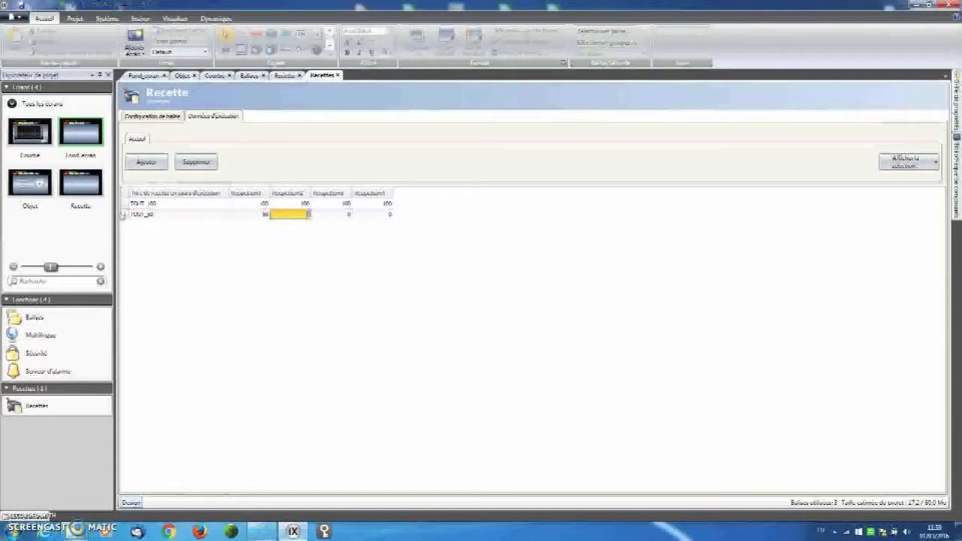
pyautogui.write('90')
pyautogui.press('Tab')
pyautogui.write('90')
pyautogui.press('Tab')
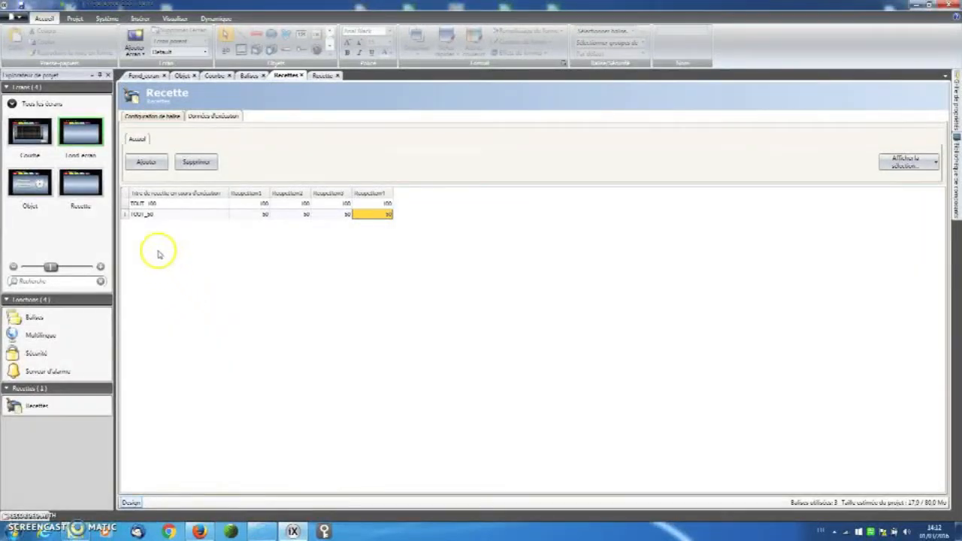
# Step: Place an analog numeric field near the upper left of the Recette screen's blue area and link it to Tag1
pyautogui.doubleClick(91, 183)
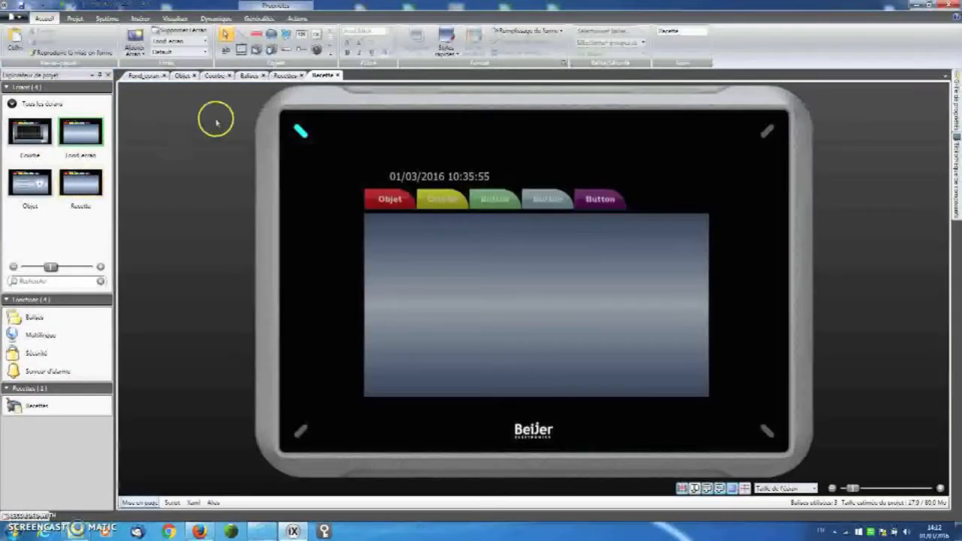
pyautogui.click(301, 34)
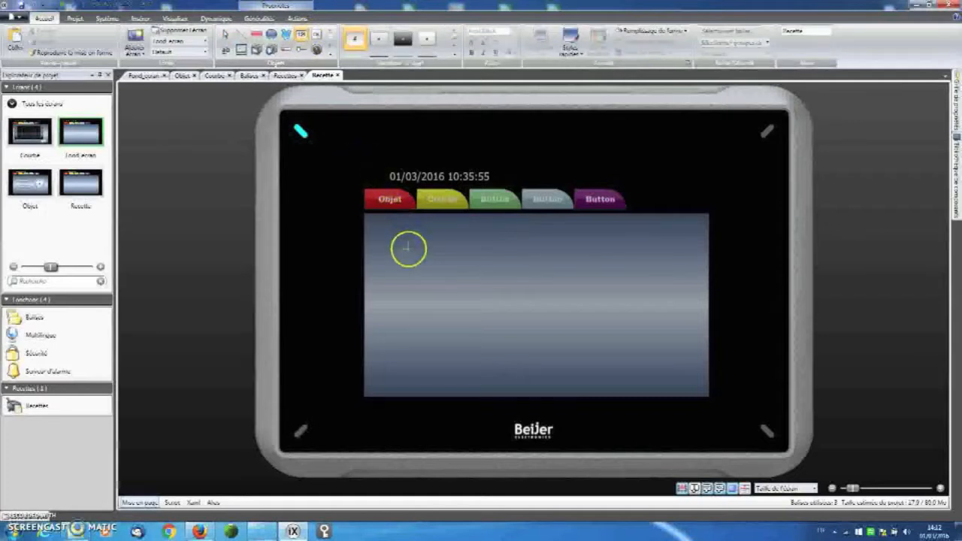
pyautogui.moveTo(403, 250); pyautogui.dragTo(456, 266)
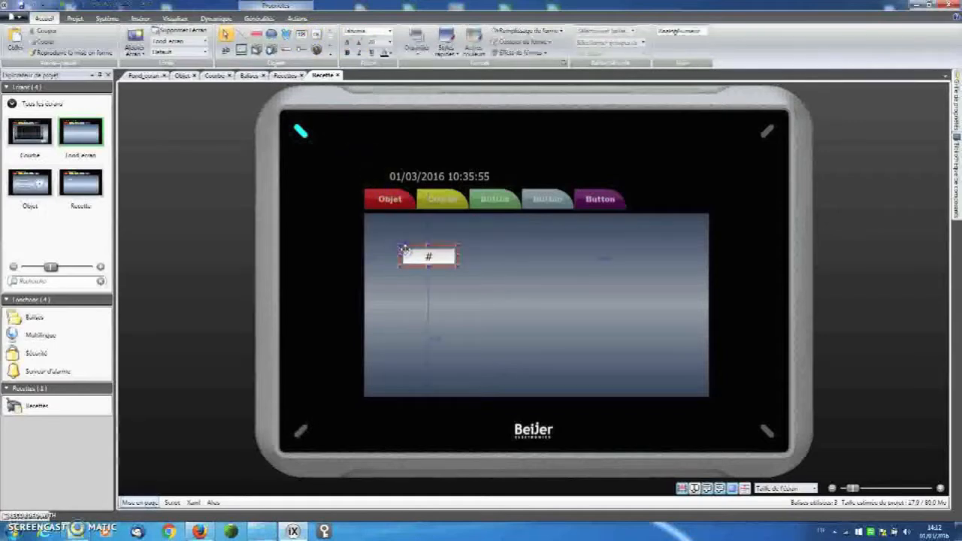
pyautogui.click(632, 30)
pyautogui.click(618, 123)
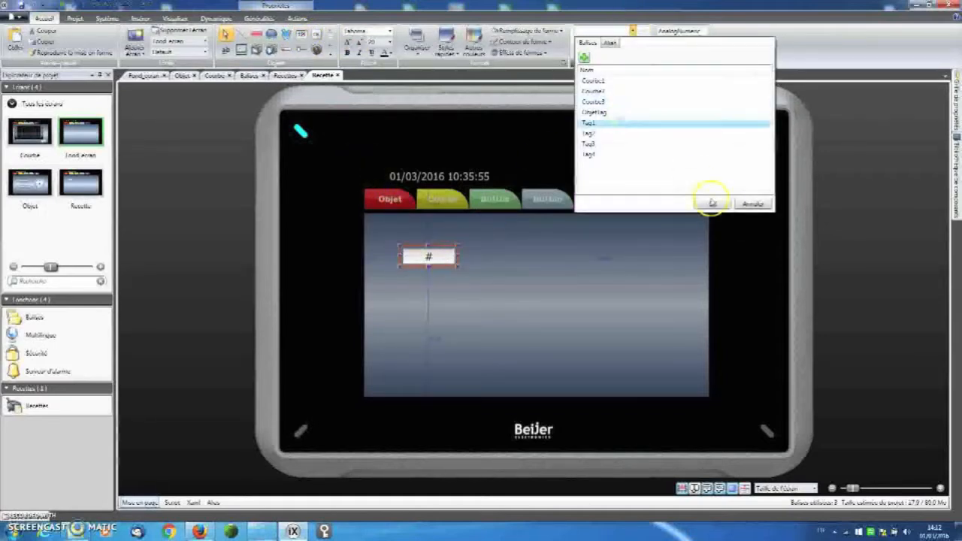
pyautogui.click(717, 204)
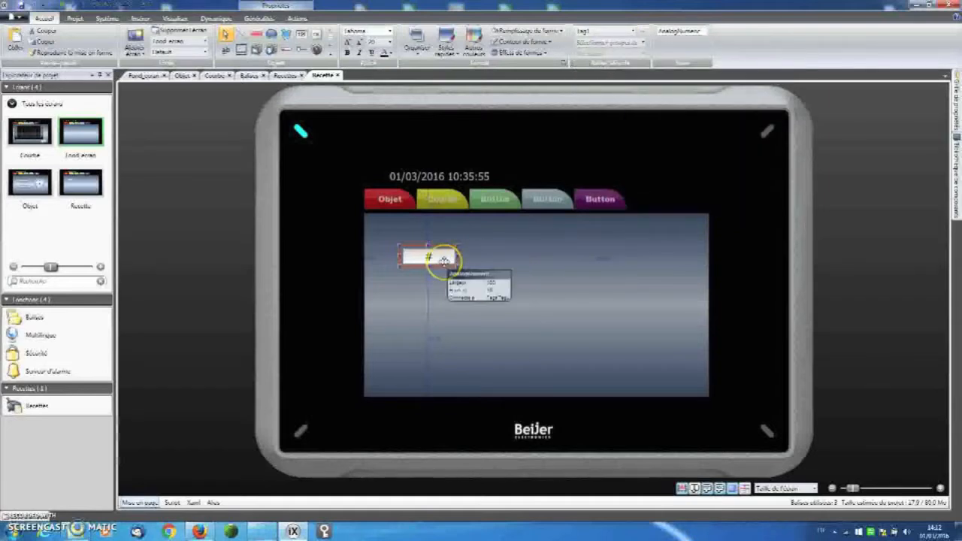
# Step: Duplicate the numeric field to form a horizontal row of four and link the second field to Tag2
pyautogui.moveTo(444, 260); pyautogui.dragTo(567, 258)
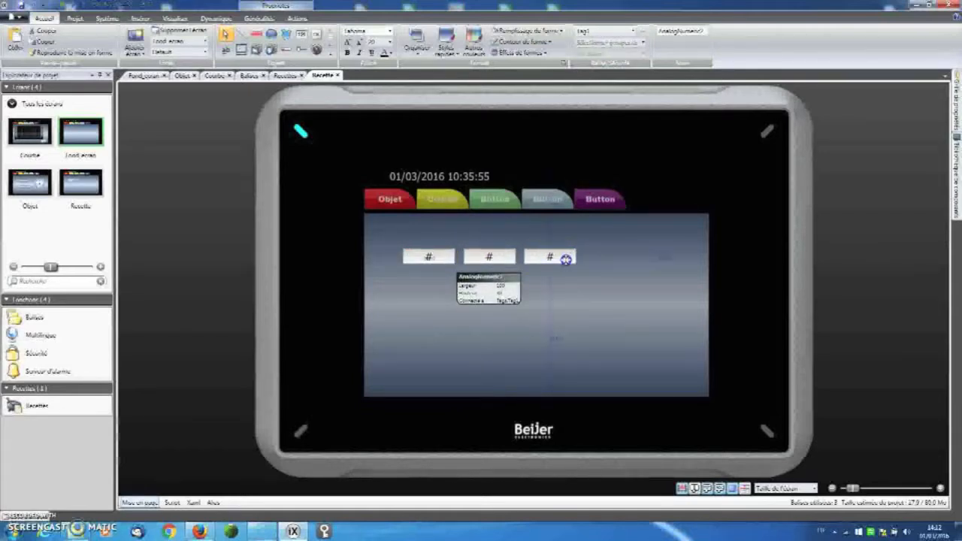
pyautogui.moveTo(445, 261); pyautogui.dragTo(628, 259)
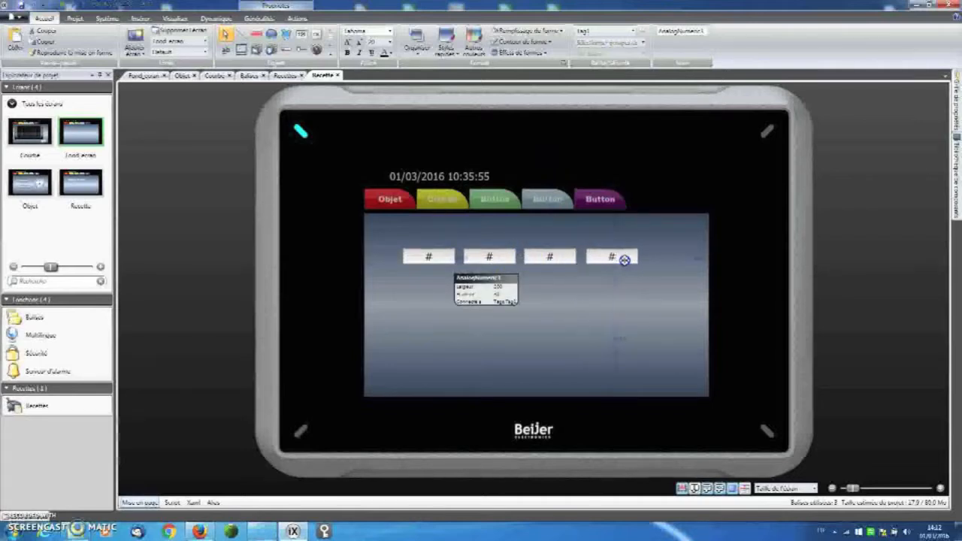
pyautogui.click(520, 259)
pyautogui.click(631, 31)
pyautogui.click(601, 133)
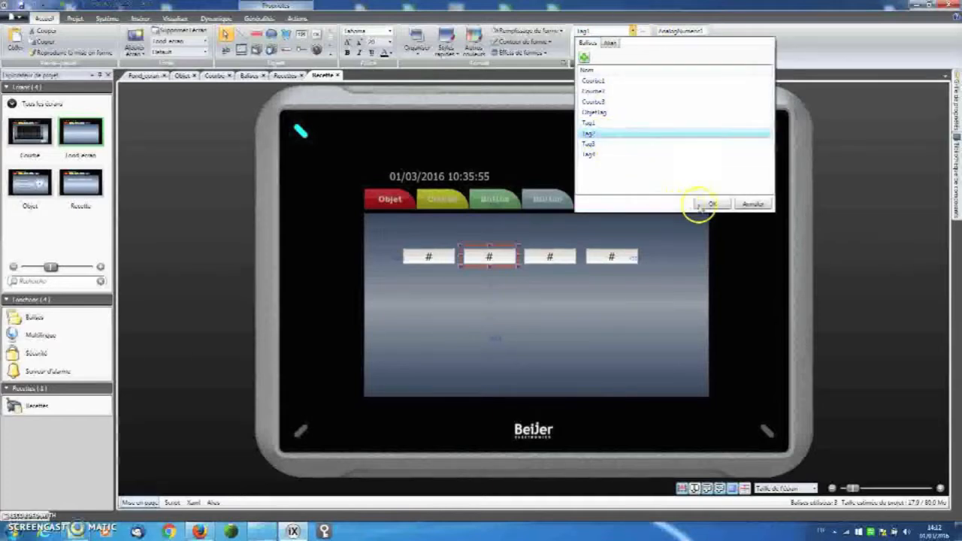
pyautogui.click(702, 203)
# Step: Link the third numeric field in the row to Tag3 and the fourth to Tag4
pyautogui.click(552, 257)
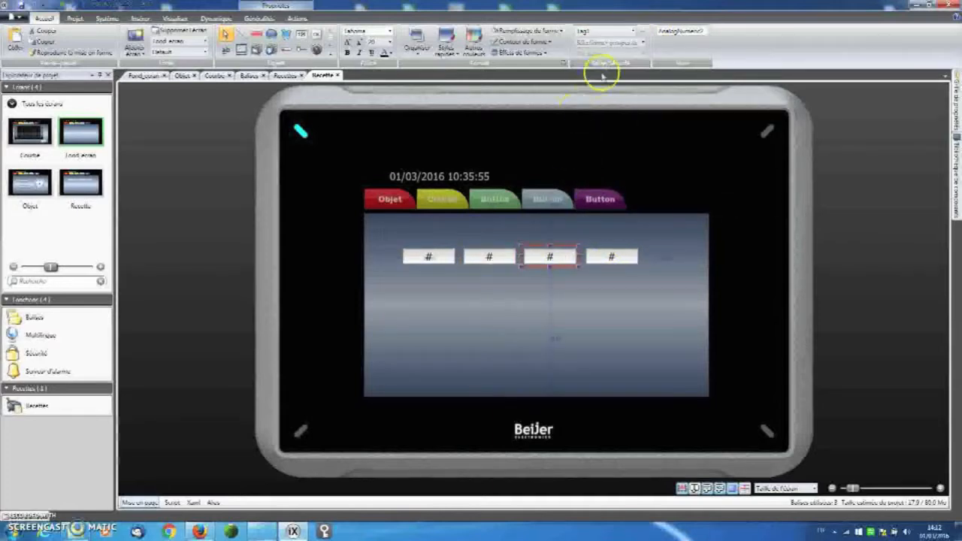
pyautogui.click(631, 31)
pyautogui.click(592, 144)
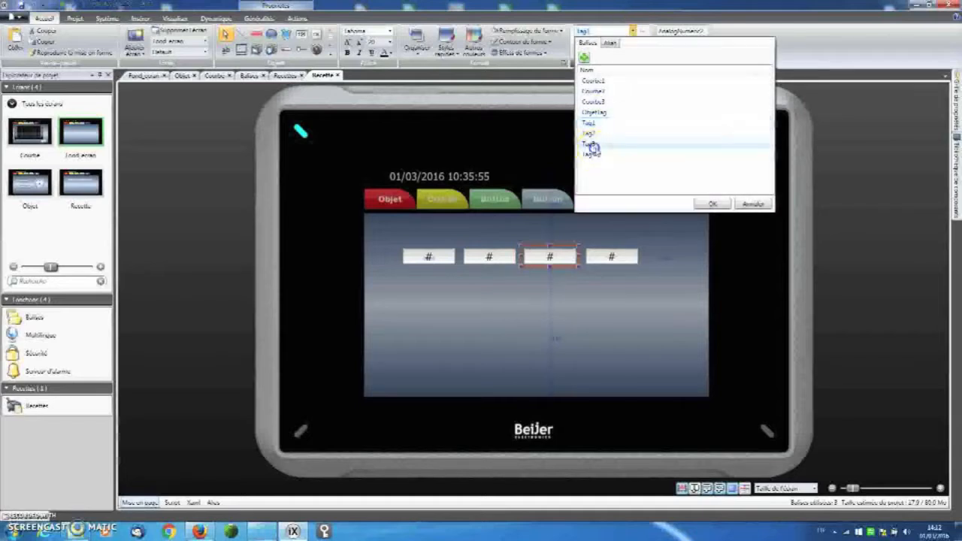
pyautogui.click(702, 203)
pyautogui.click(627, 257)
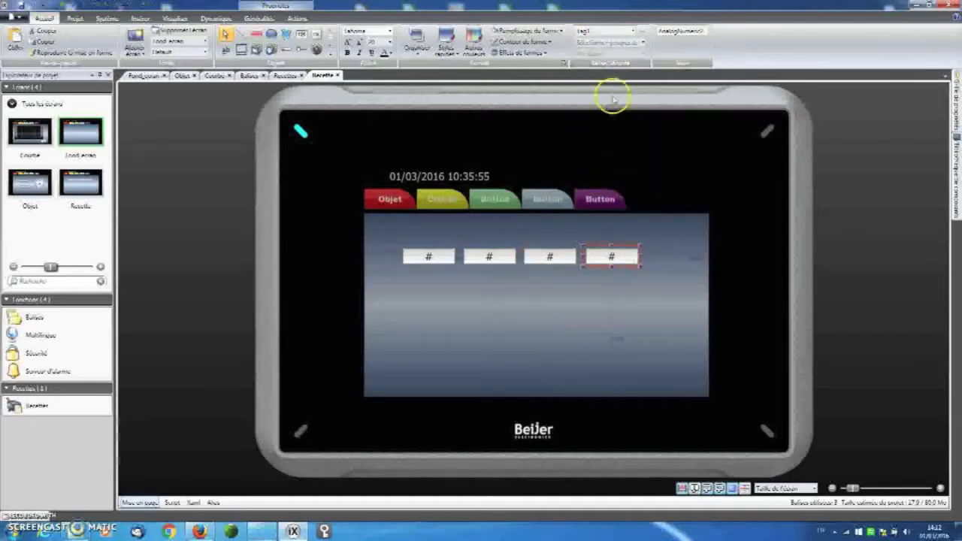
pyautogui.click(633, 32)
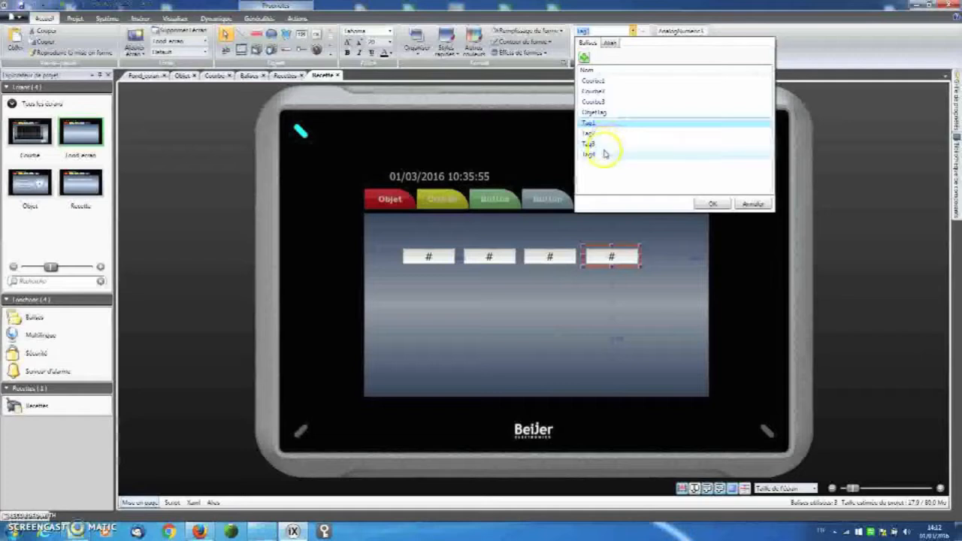
pyautogui.click(602, 154)
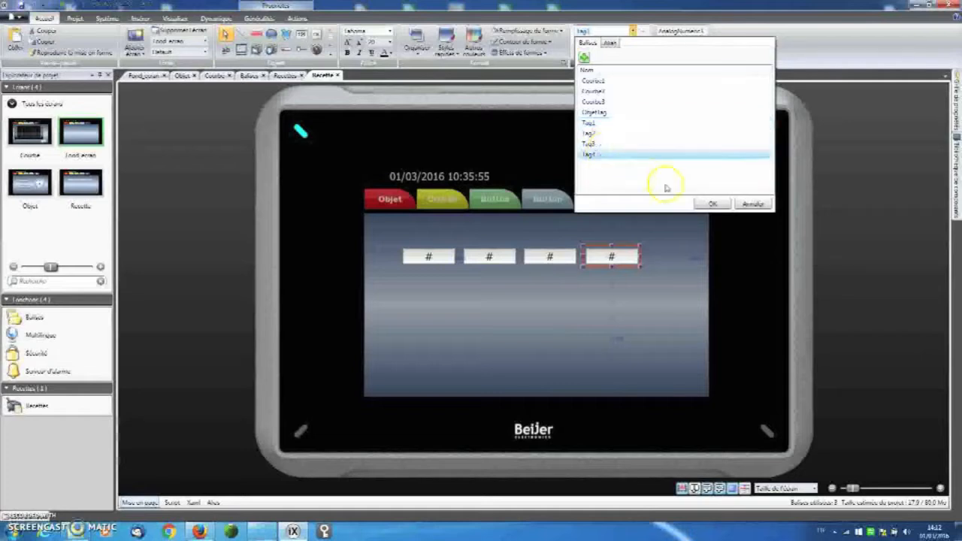
pyautogui.click(706, 204)
pyautogui.click(591, 275)
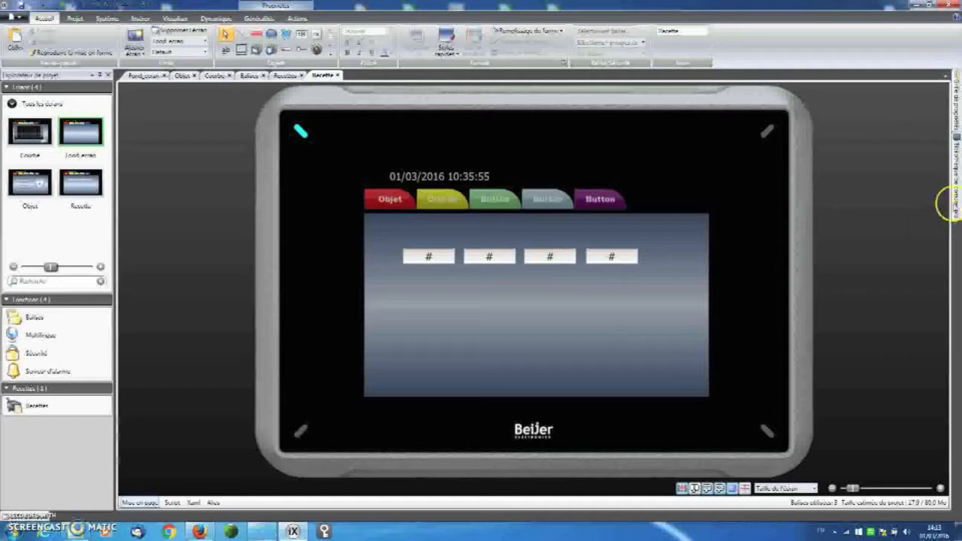
# Step: Place load-recipe and save-recipe buttons from the component library side by side below the numeric fields
pyautogui.click(956, 200)
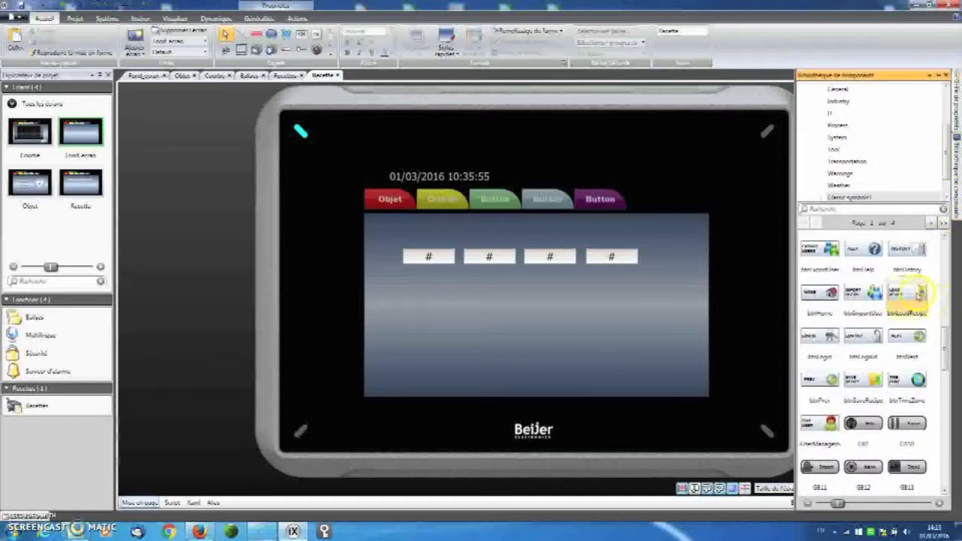
pyautogui.moveTo(907, 293); pyautogui.dragTo(461, 305)
pyautogui.click(956, 180)
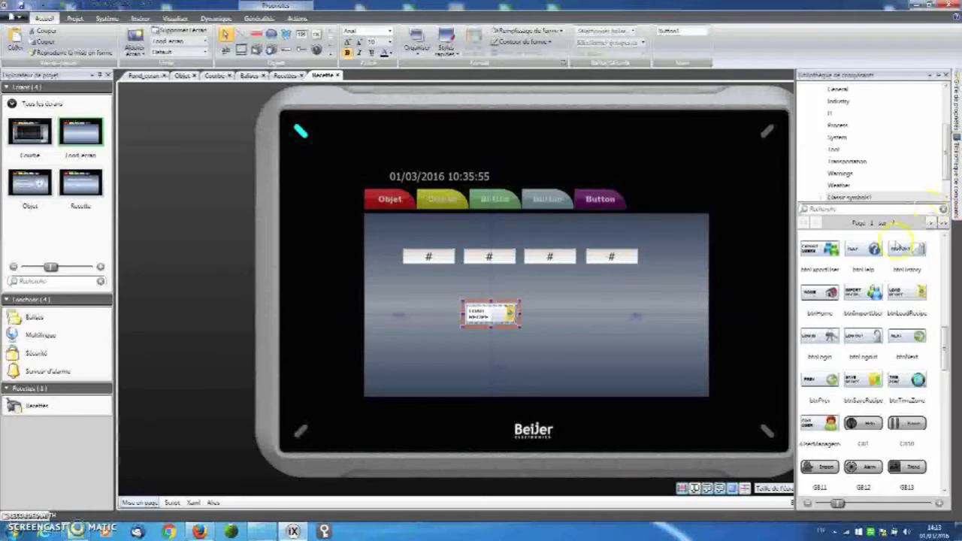
pyautogui.click(589, 307)
# Step: Relabel the save-recipe button as SAUVER and the load-recipe button as CHARGER
pyautogui.moveTo(580, 310); pyautogui.dragTo(556, 321)
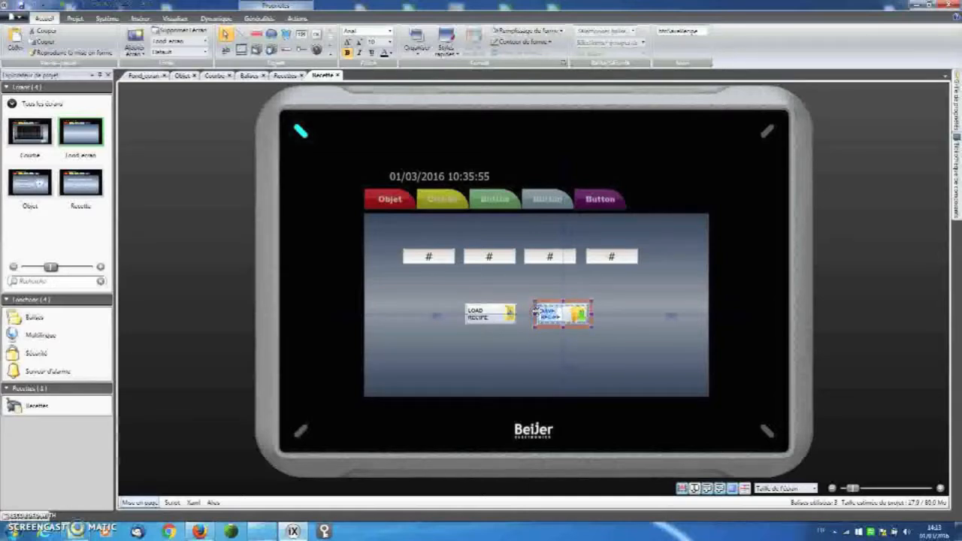
pyautogui.write('Sauve')
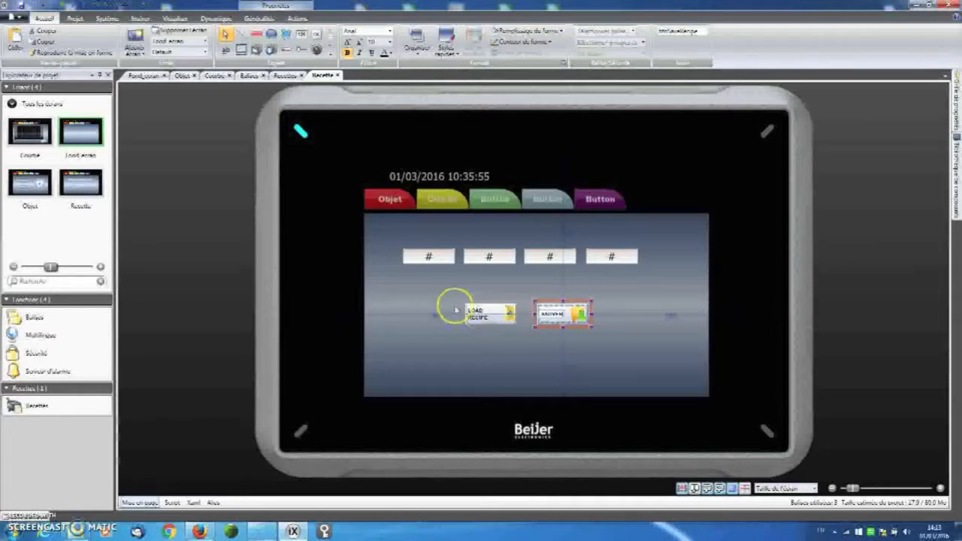
pyautogui.click(496, 316)
pyautogui.doubleClick(462, 312)
pyautogui.write('CHARGER')
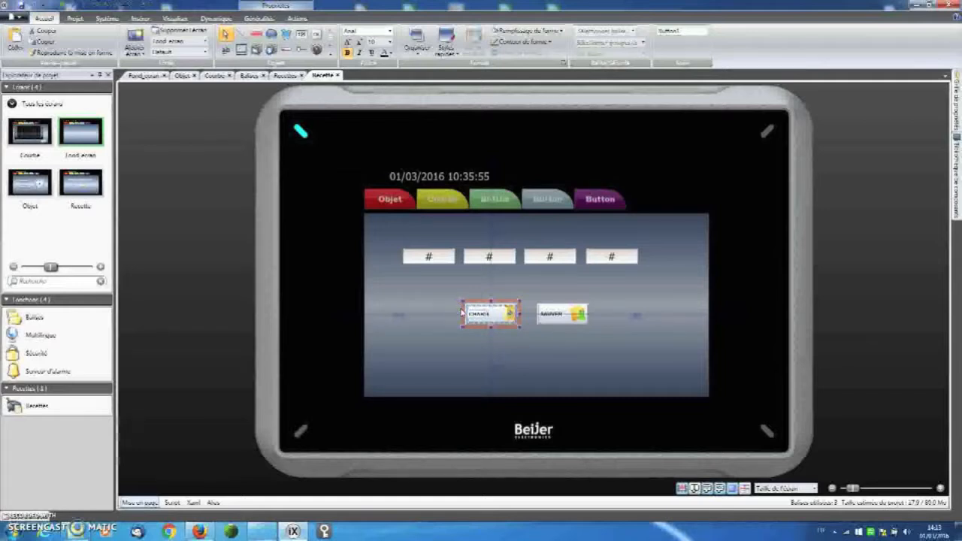
# Step: Assign the Enregistrer recette action to the SAUVER button's click event
pyautogui.click(557, 316)
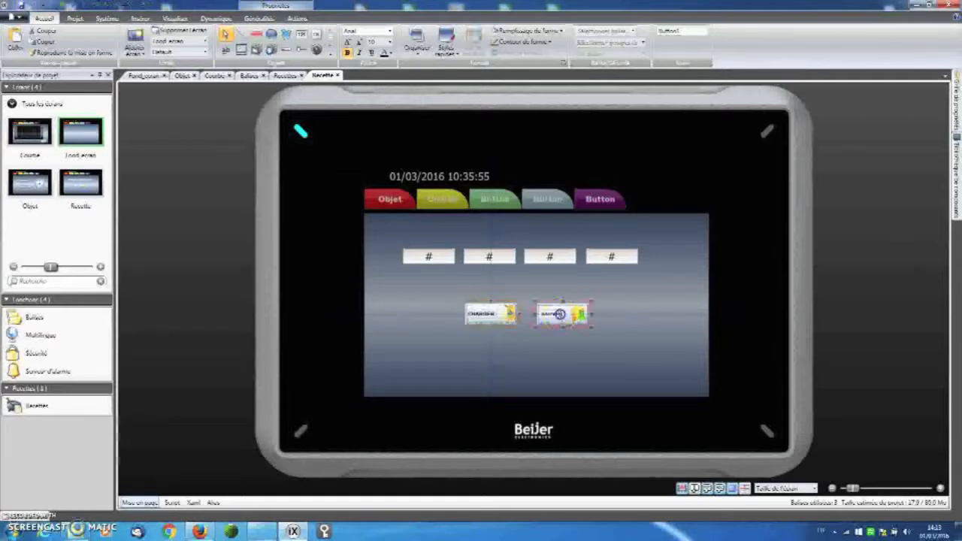
pyautogui.click(297, 19)
pyautogui.click(100, 31)
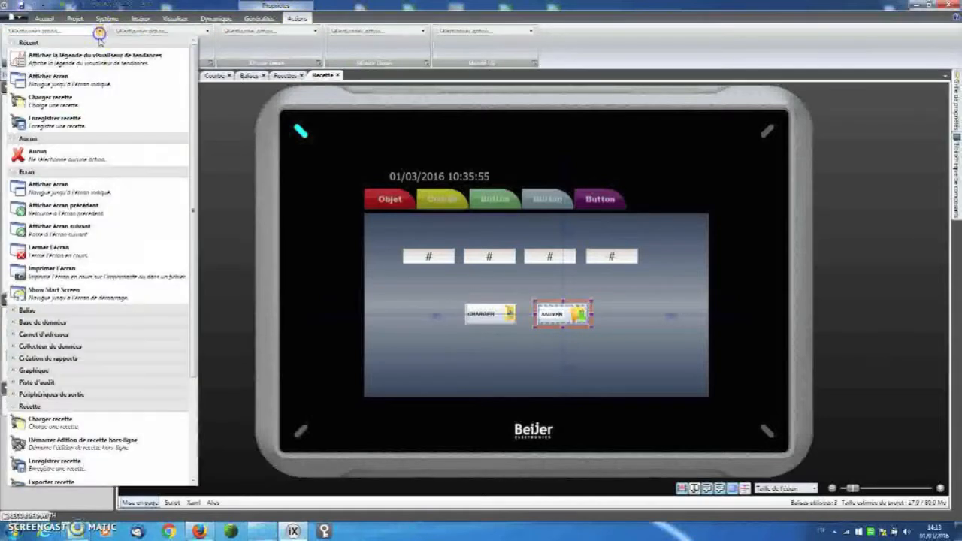
pyautogui.click(52, 462)
# Step: Assign the Charger recette action for Recettes to the CHARGER button's click event
pyautogui.click(478, 312)
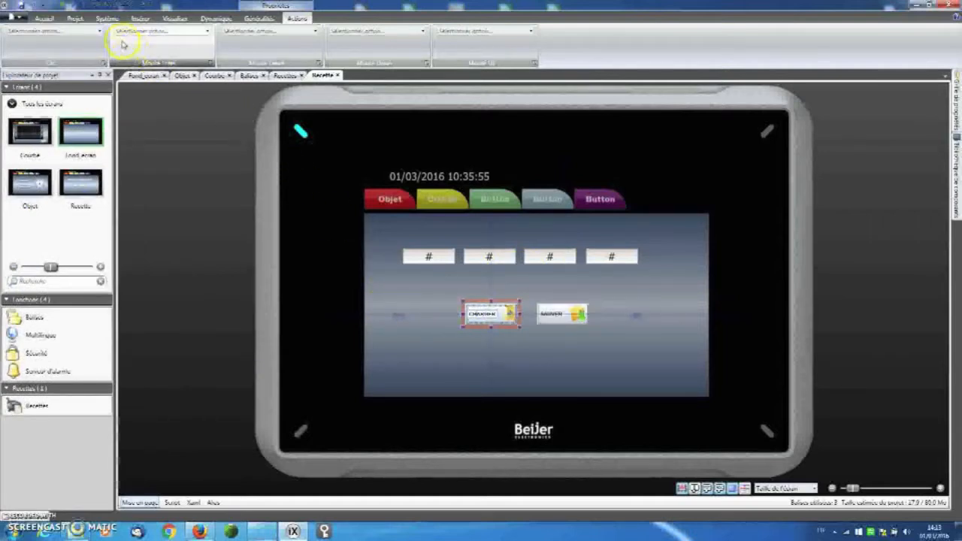
pyautogui.click(99, 30)
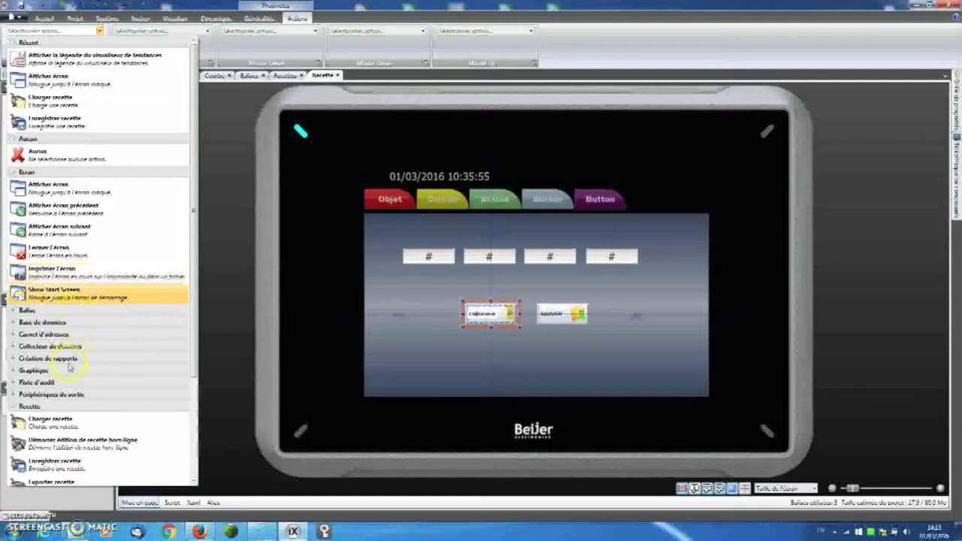
pyautogui.click(54, 421)
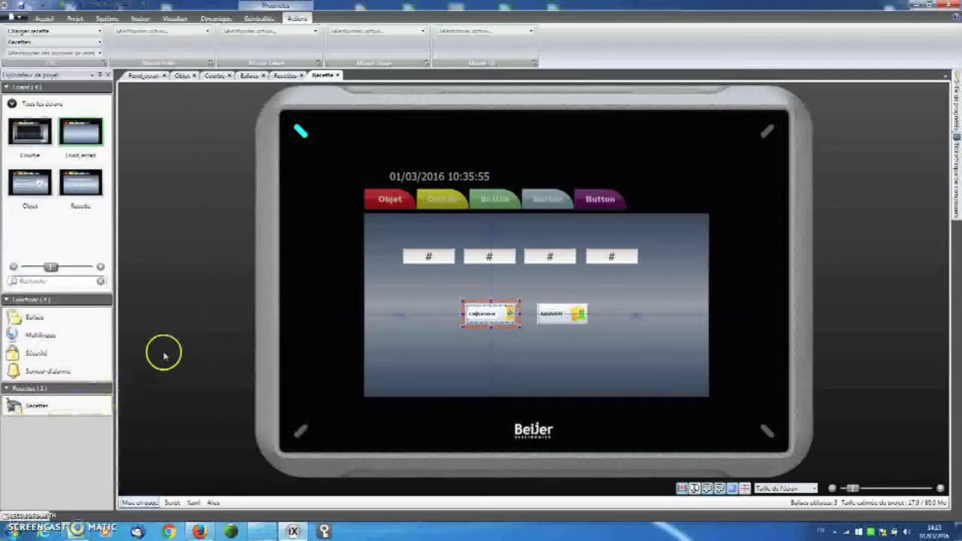
# Step: On the Fond_ecran screen, label the green tab button Recette and have its click show the Recette screen
pyautogui.doubleClick(75, 129)
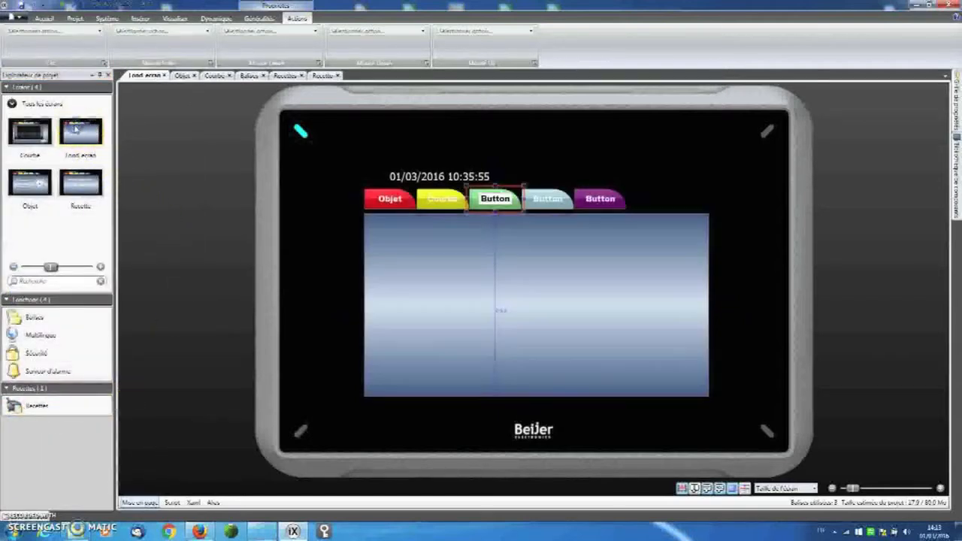
pyautogui.click(502, 200)
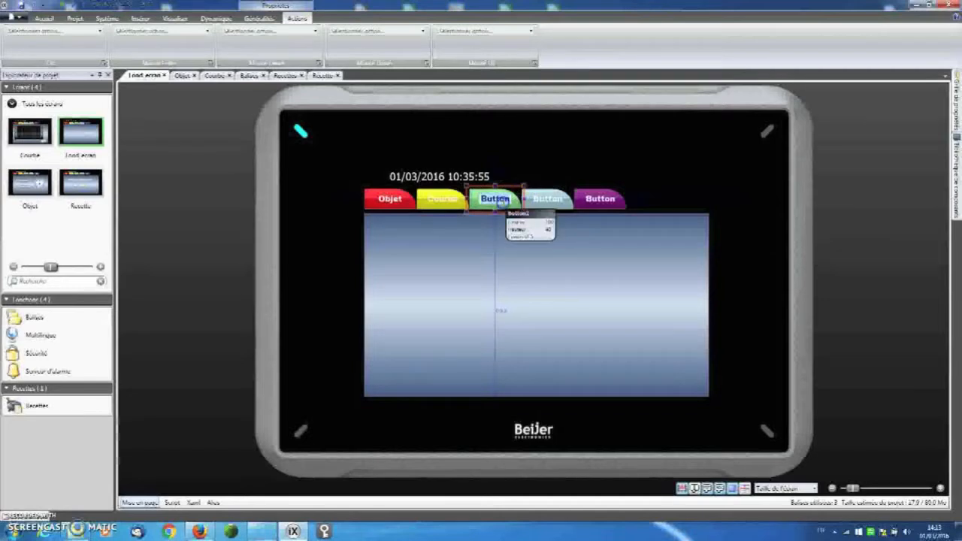
pyautogui.write('Recette')
pyautogui.click(101, 32)
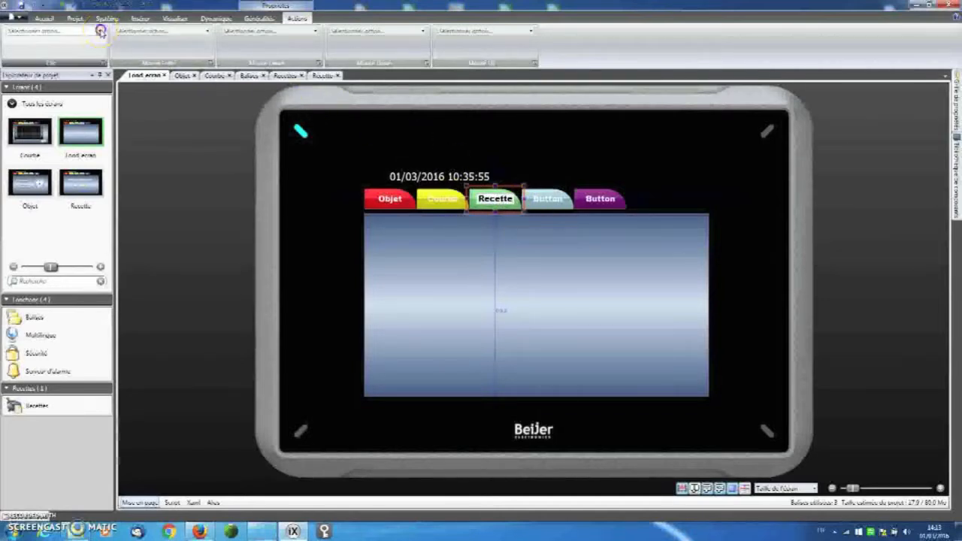
pyautogui.click(77, 194)
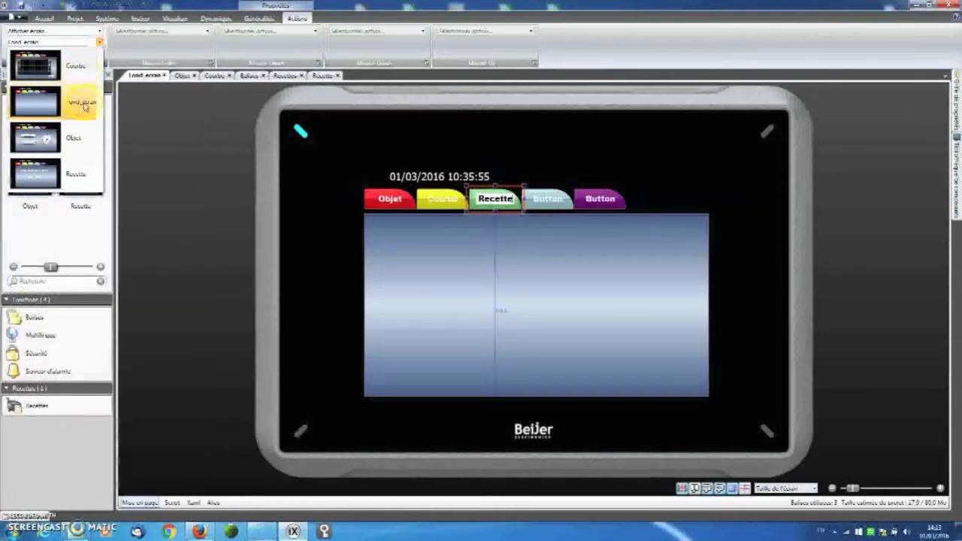
pyautogui.click(75, 173)
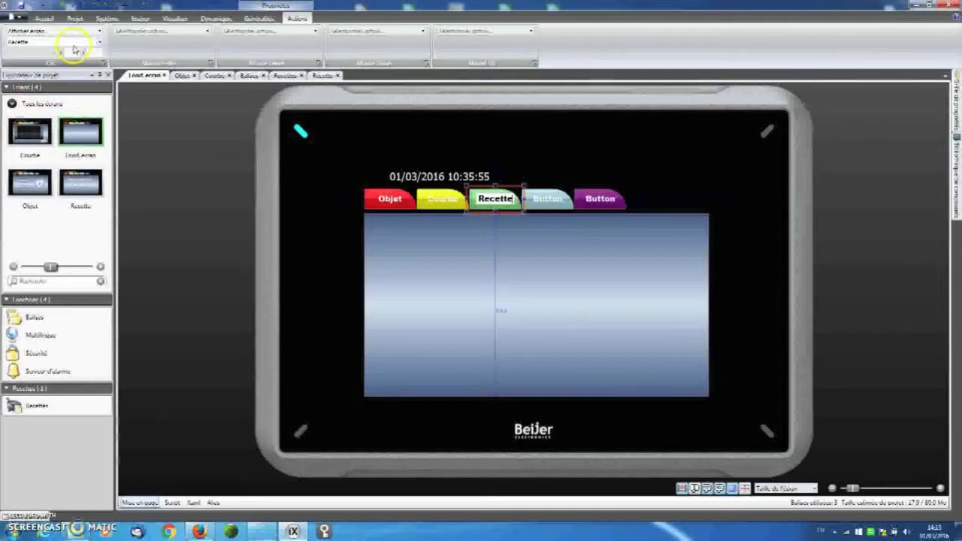
# Step: Run the project simulation and load the TOUT_100 recipe from the Recette screen
pyautogui.click(63, 7)
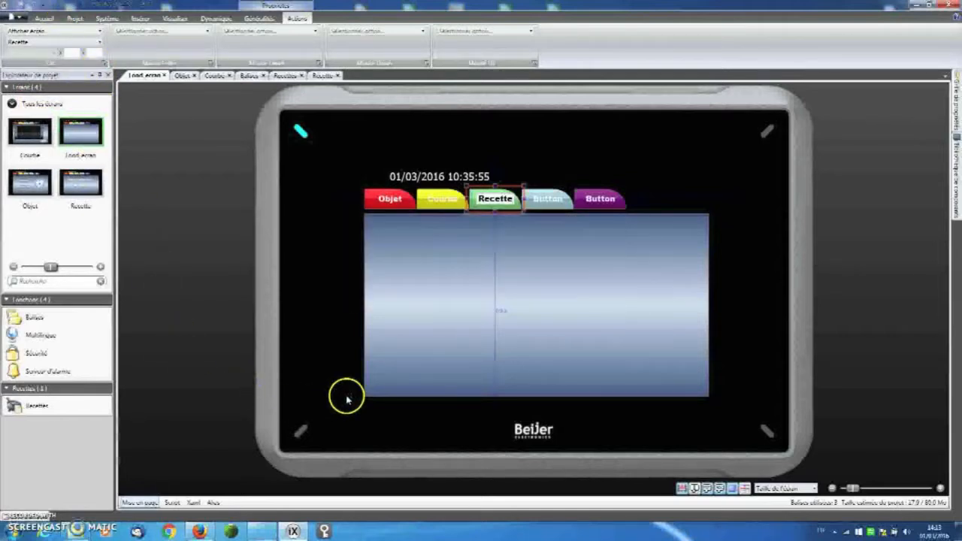
pyautogui.click(445, 190)
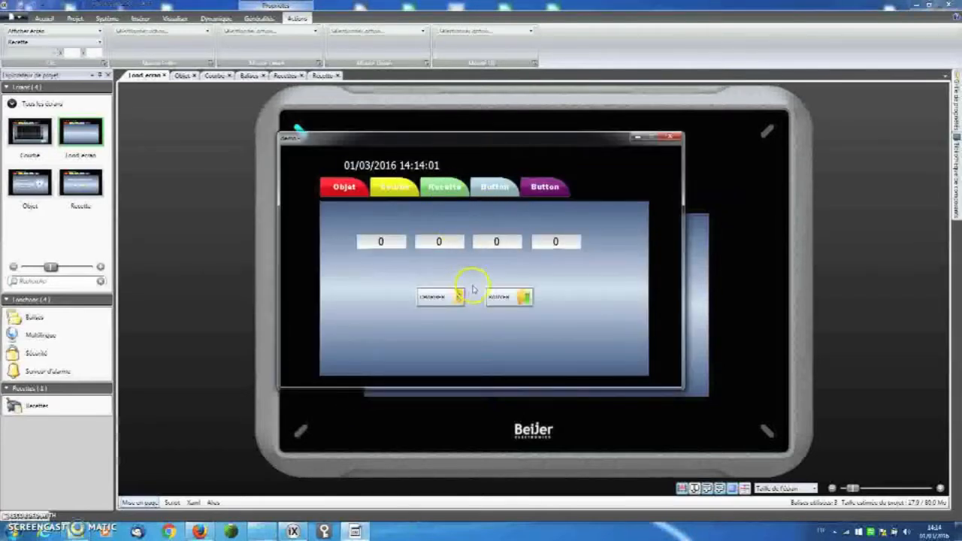
pyautogui.click(435, 300)
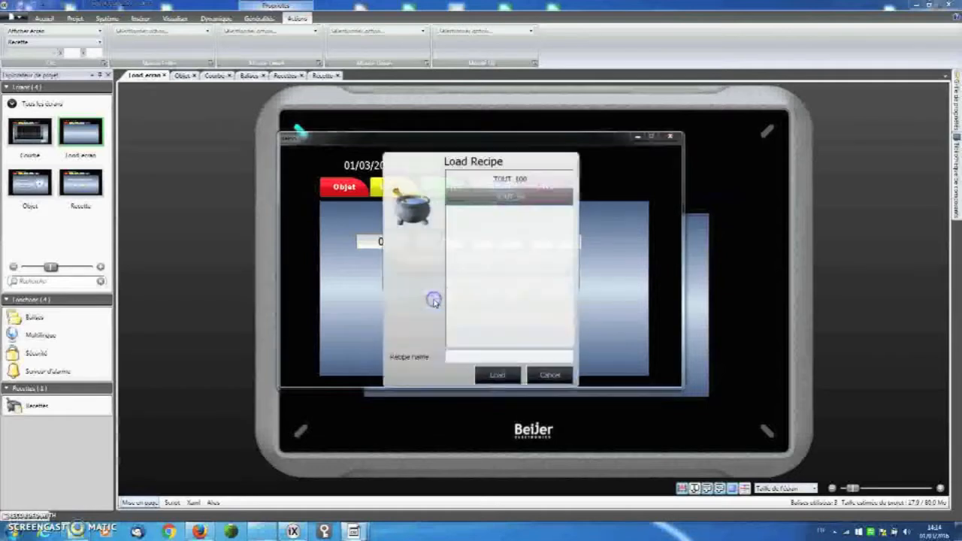
pyautogui.click(502, 178)
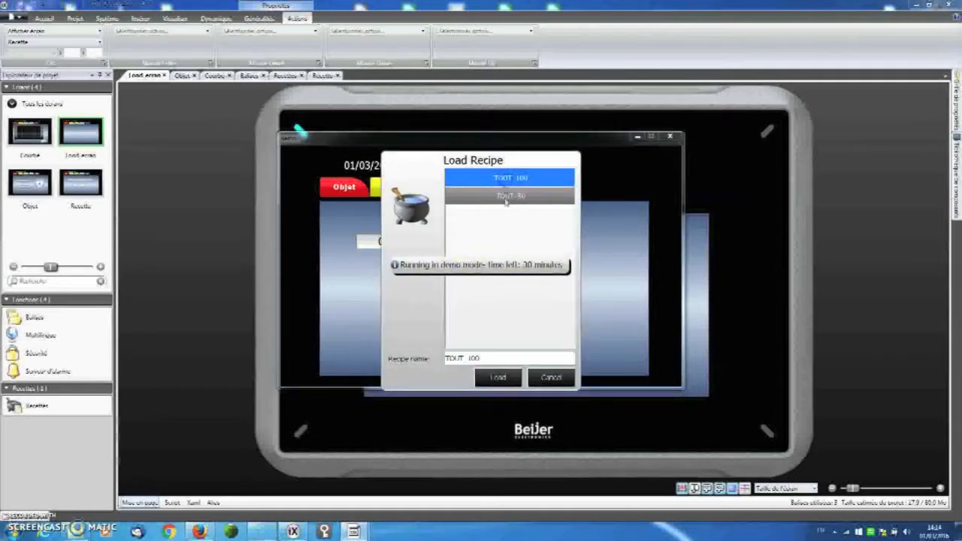
pyautogui.click(487, 377)
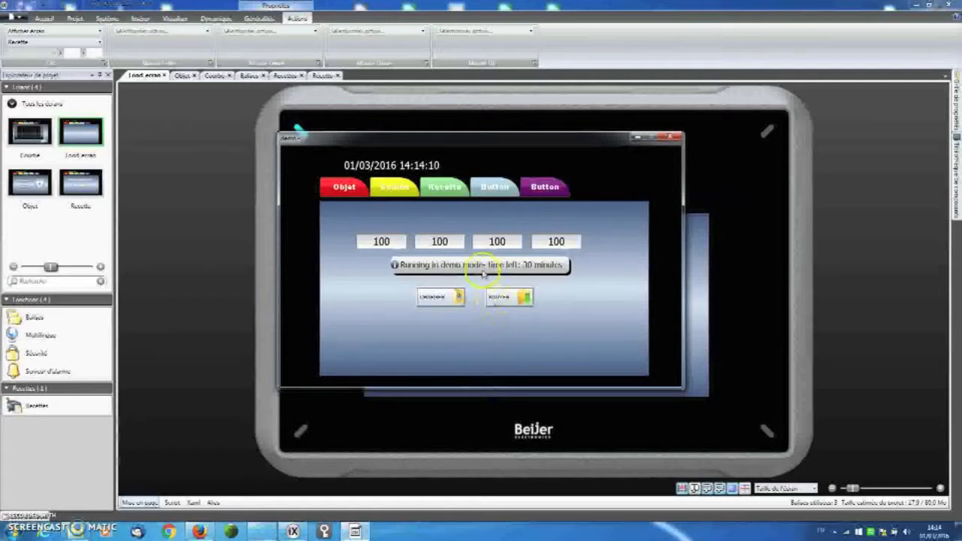
# Step: Set the second numeric field to 80 in the running simulation
pyautogui.click(454, 241)
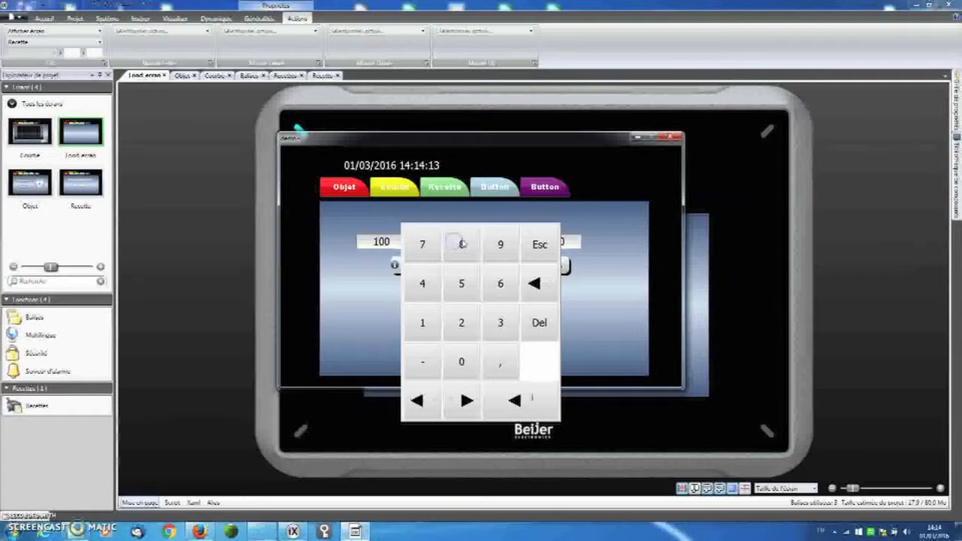
pyautogui.click(462, 361)
pyautogui.click(514, 400)
pyautogui.click(467, 302)
# Step: Save the current field values as a recipe with the SAUVER button
pyautogui.click(507, 297)
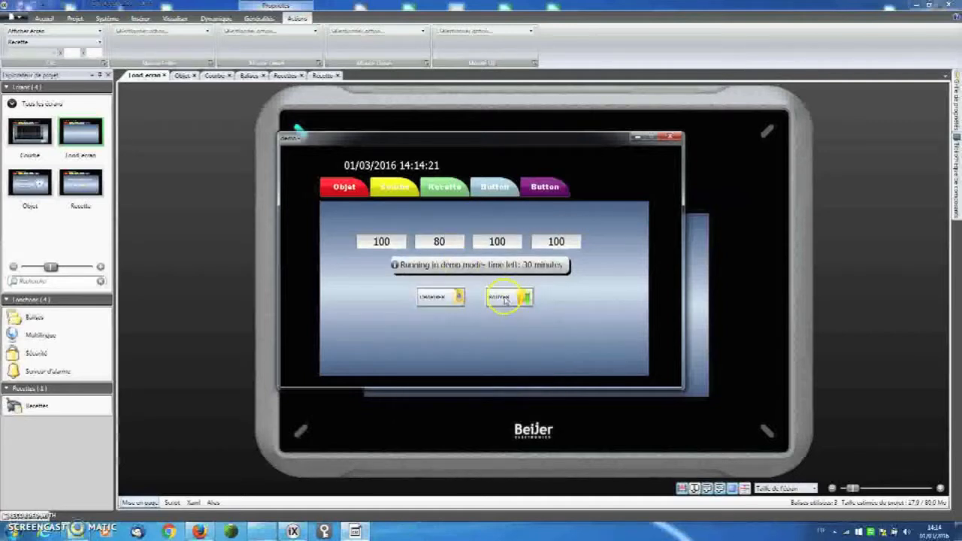
pyautogui.click(505, 300)
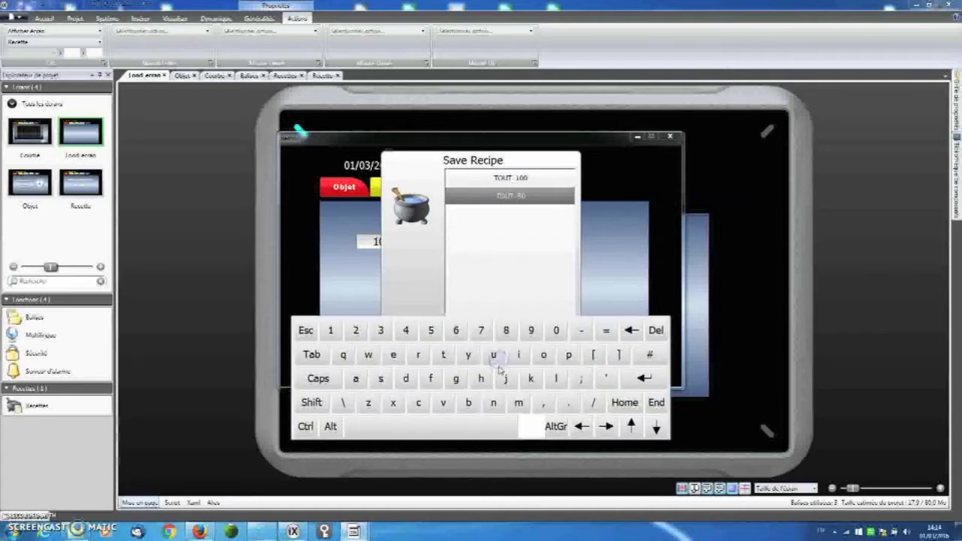
pyautogui.click(645, 379)
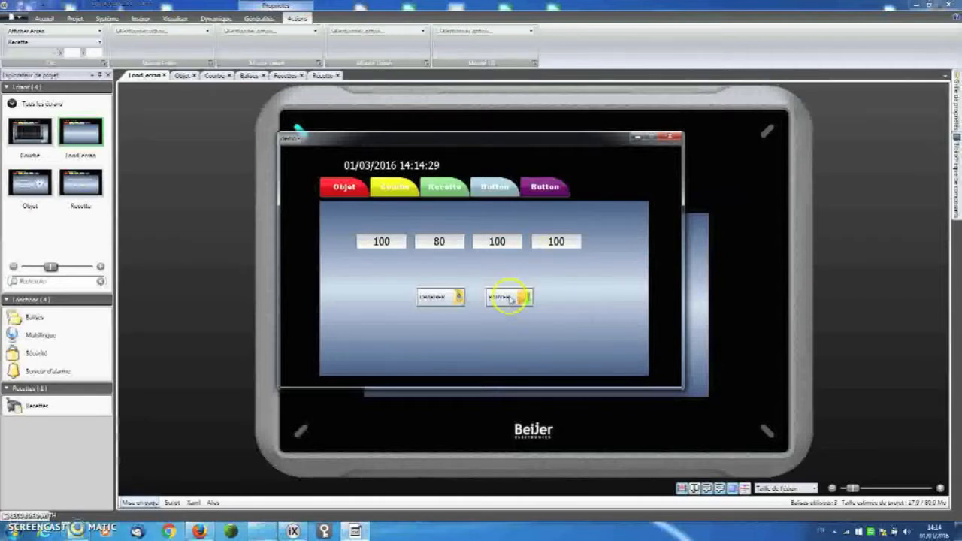
# Step: Load the first recipe in the list with the CHARGER button to check the saved values
pyautogui.click(444, 298)
pyautogui.click(524, 160)
pyautogui.click(512, 180)
pyautogui.click(496, 377)
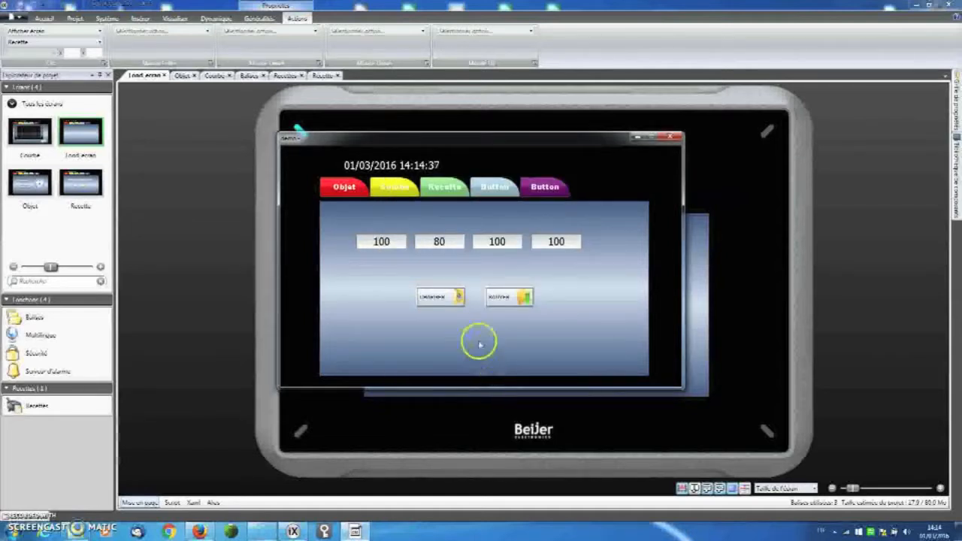
pyautogui.click(439, 299)
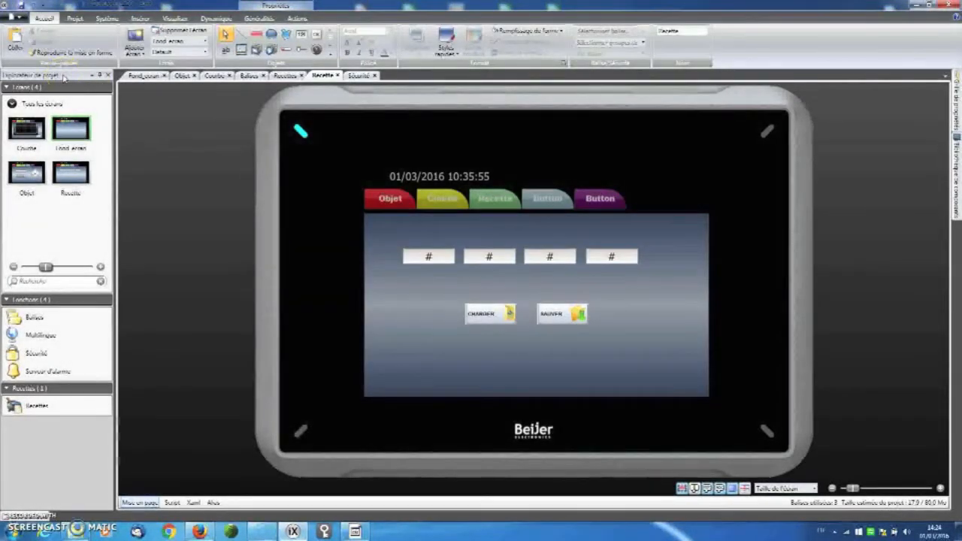
pyautogui.rightClick(66, 76)
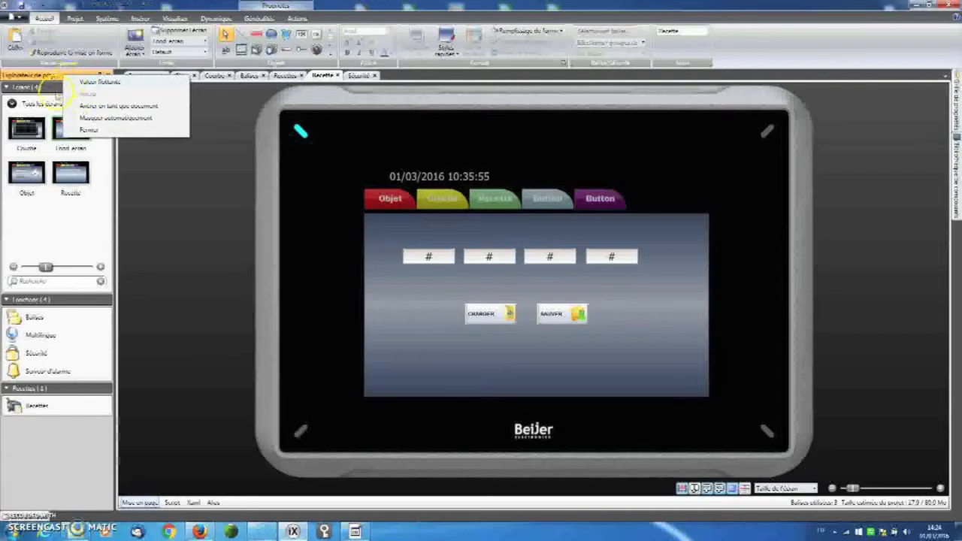
pyautogui.click(60, 89)
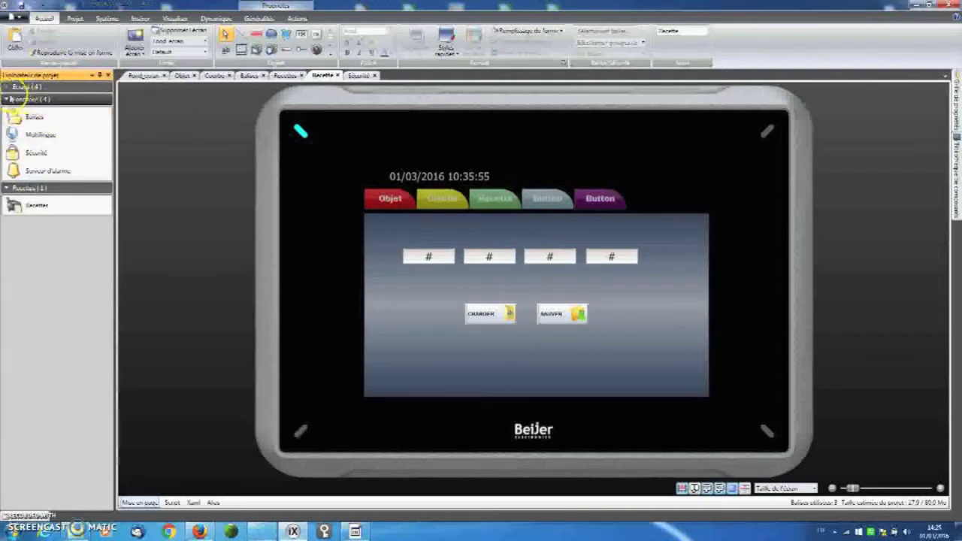
pyautogui.click(19, 87)
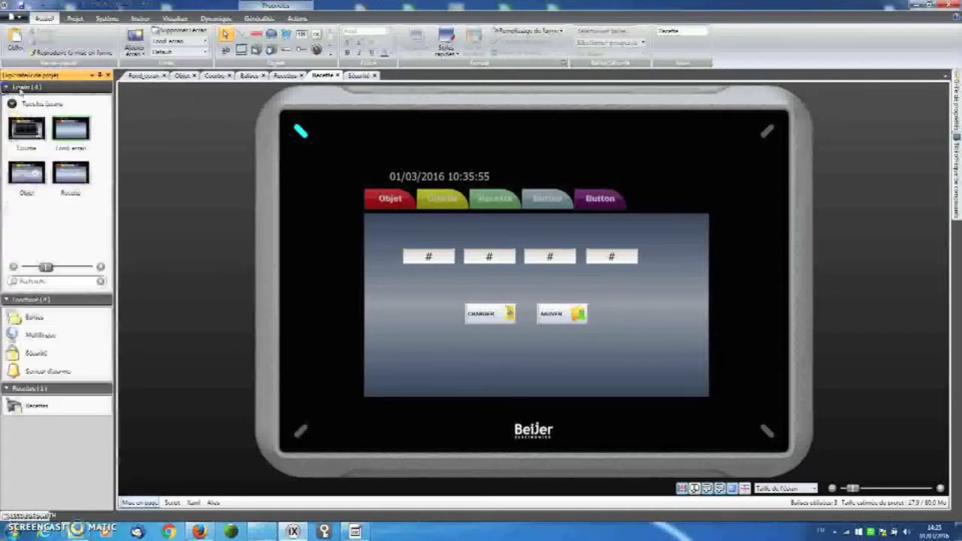
# Step: Add a new screen to the project and rename it Sécurité
pyautogui.rightClick(66, 91)
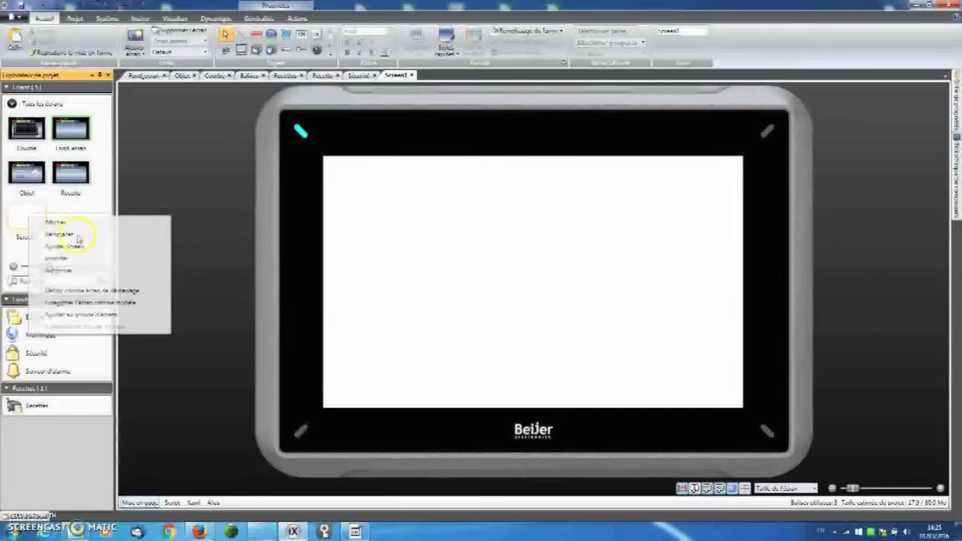
pyautogui.click(71, 240)
pyautogui.write('Sécurité')
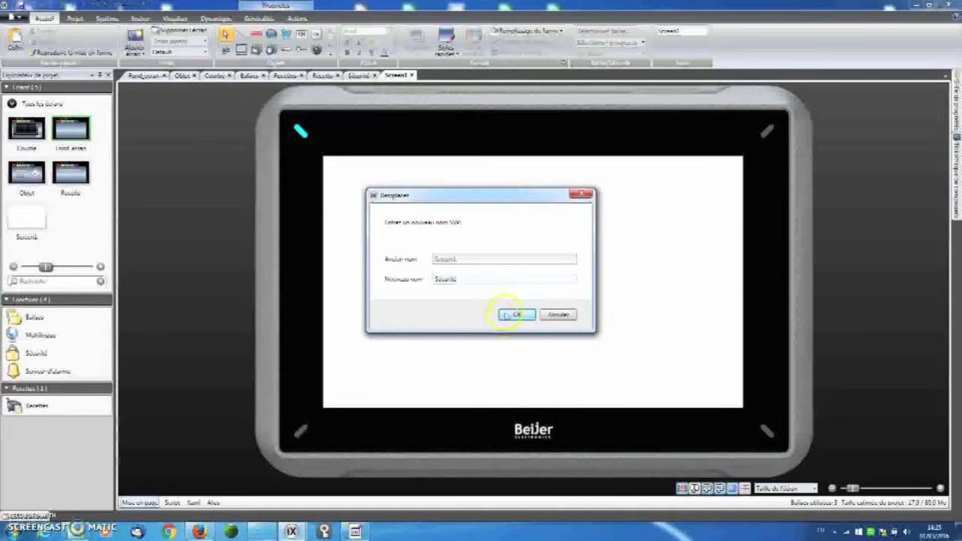
pyautogui.click(507, 315)
pyautogui.click(516, 302)
# Step: Set Fond_ecran as the background screen of the Sécurité screen
pyautogui.click(201, 41)
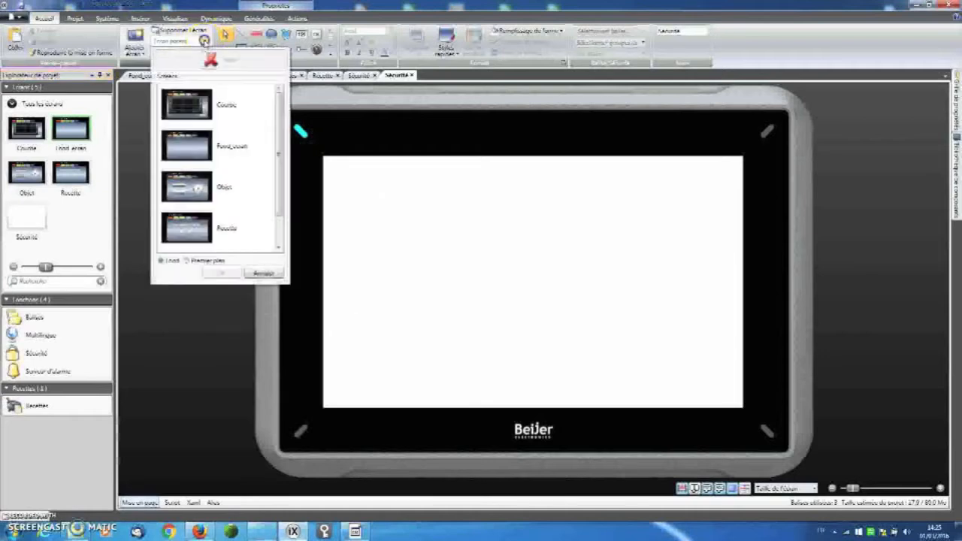
pyautogui.click(191, 148)
pyautogui.click(222, 274)
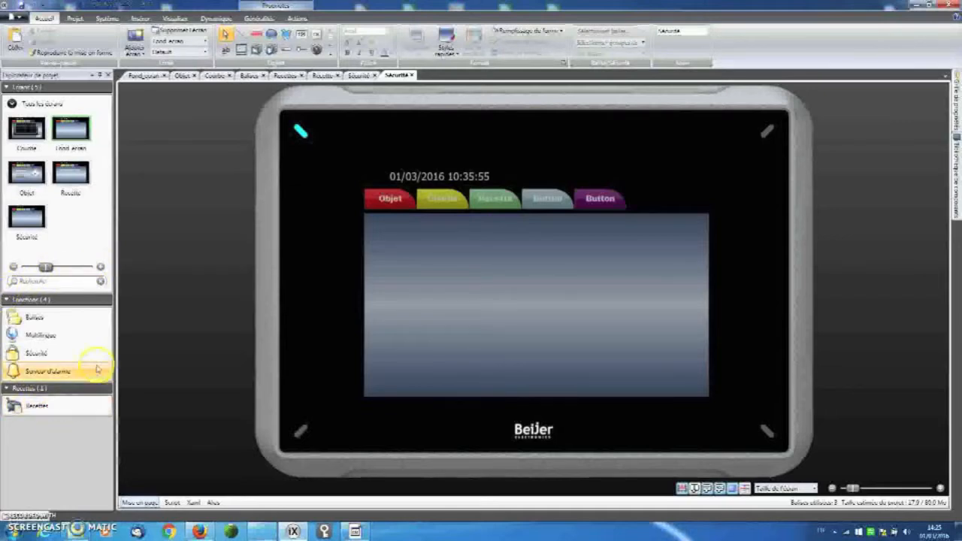
# Step: Open the project's Sécurité function and examine the group assignment of the default administrator user
pyautogui.doubleClick(35, 353)
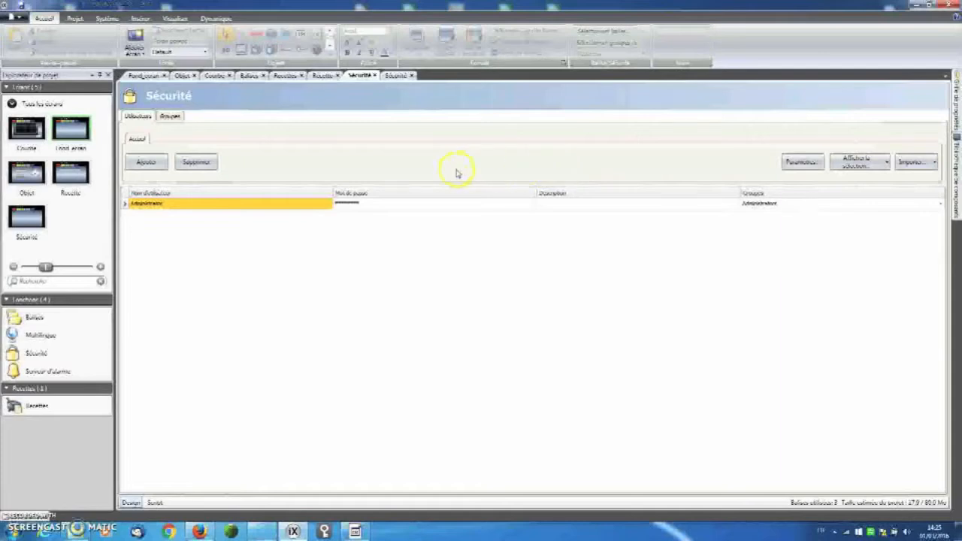
pyautogui.click(939, 204)
pyautogui.click(938, 204)
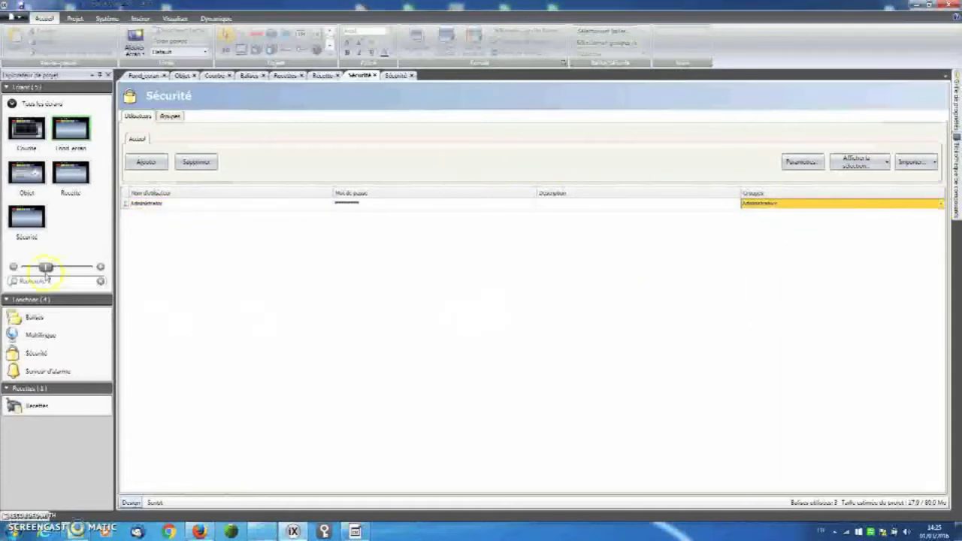
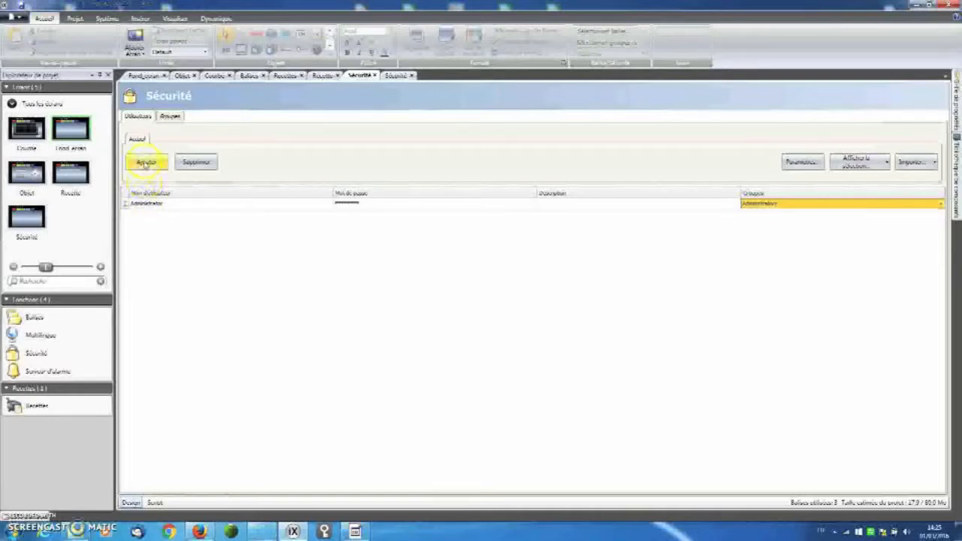
# Step: Add a user named Operator to the Sécurité user list and enter the account password
pyautogui.click(145, 162)
pyautogui.click(154, 215)
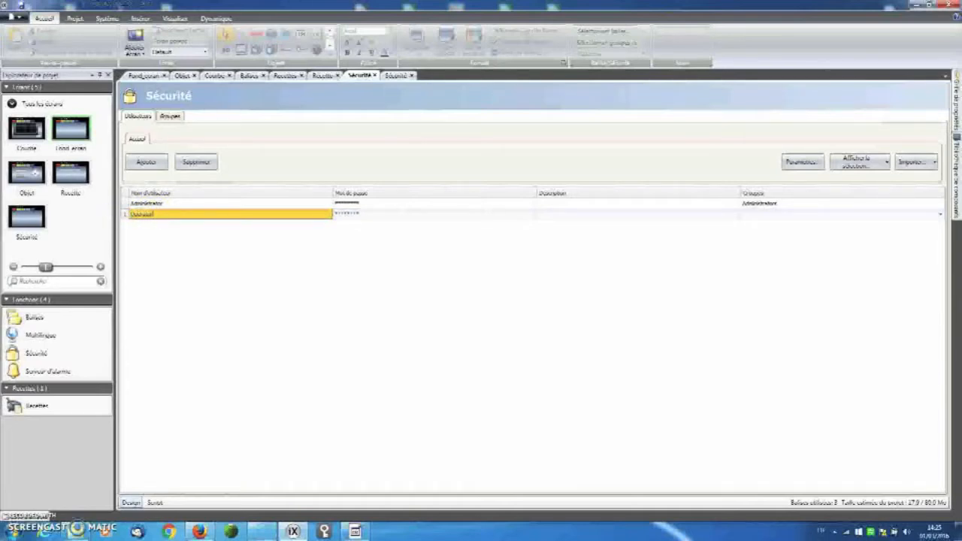
pyautogui.click(279, 270)
pyautogui.click(362, 216)
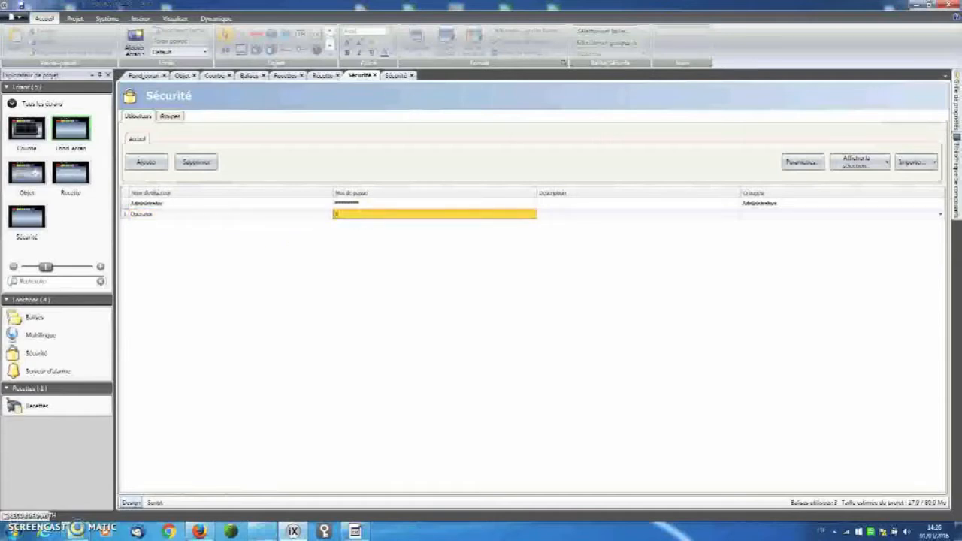
pyautogui.click(366, 203)
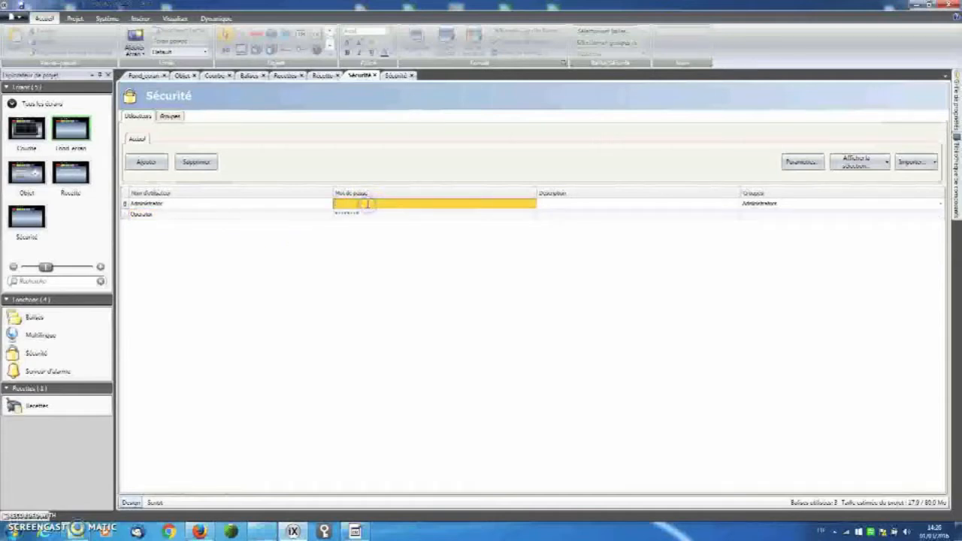
pyautogui.click(368, 213)
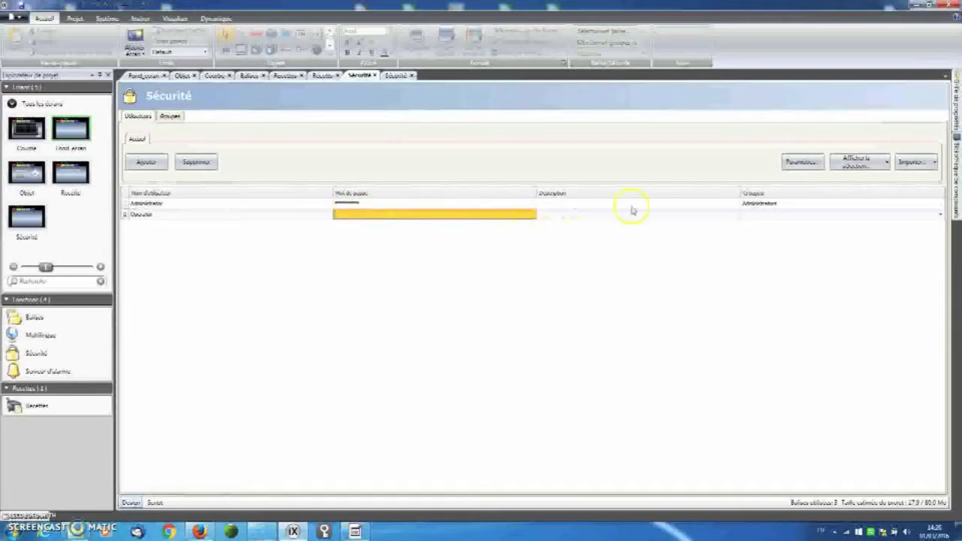
# Step: Assign the Operator user to the Operator group and check the resulting membership in the group list
pyautogui.click(939, 214)
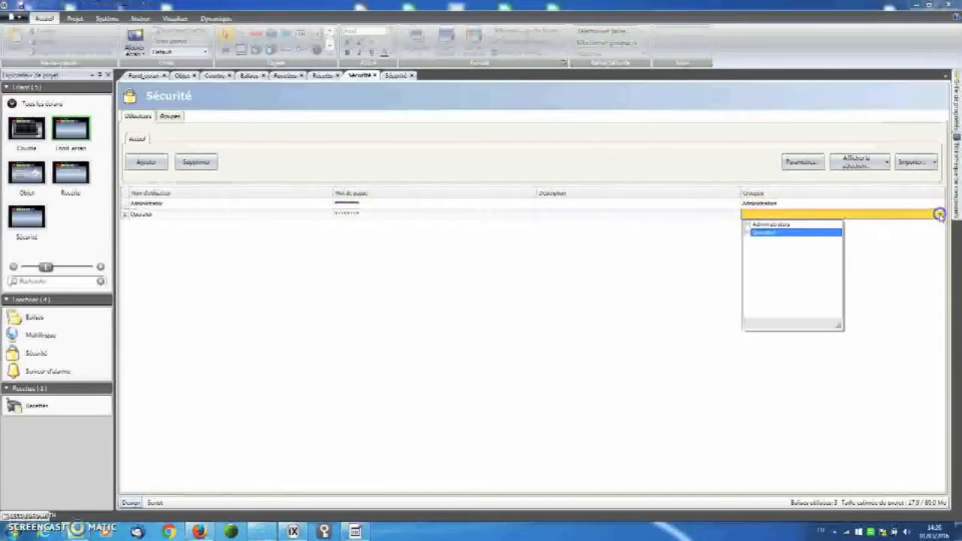
pyautogui.click(751, 233)
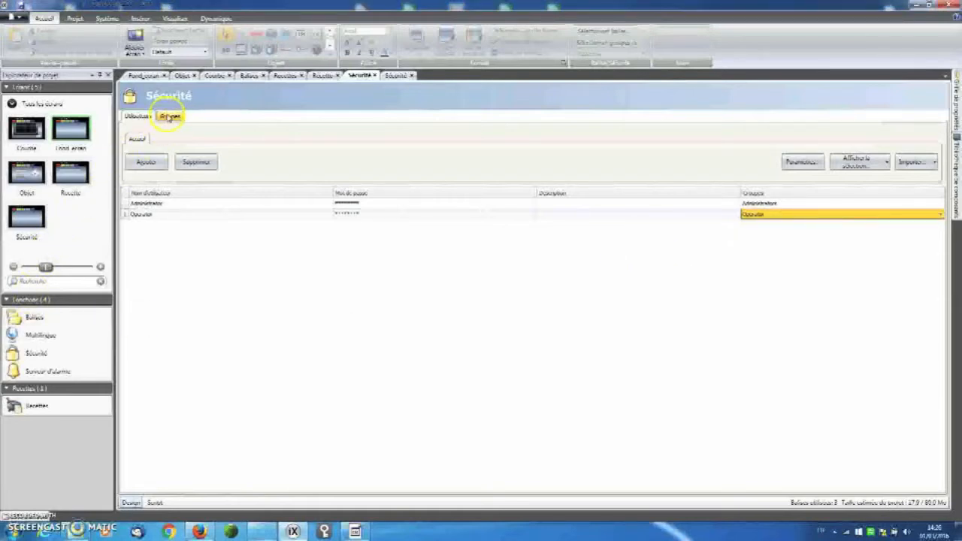
pyautogui.click(169, 117)
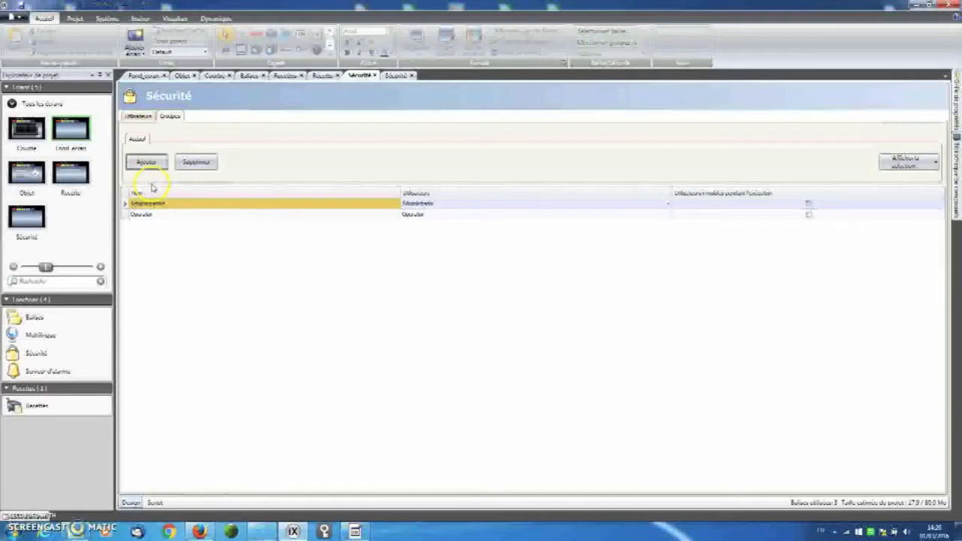
pyautogui.click(133, 117)
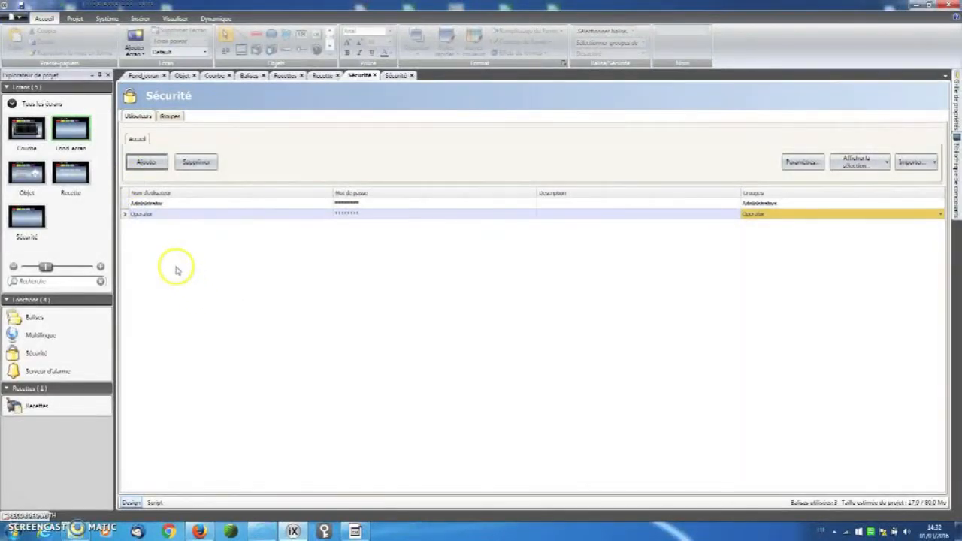
# Step: Open the Sécurité screen and place two horizontal sliders one above the other in its left half
pyautogui.doubleClick(26, 219)
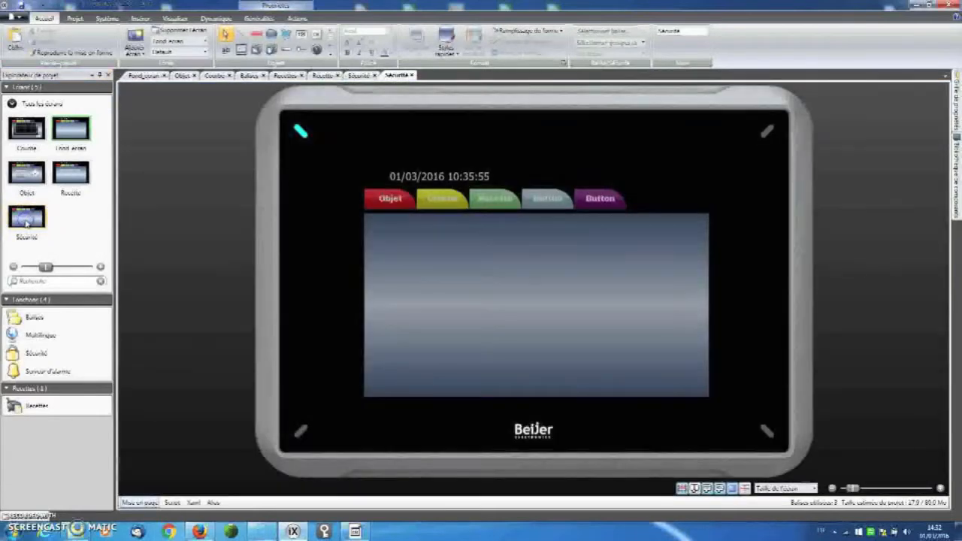
pyautogui.click(316, 49)
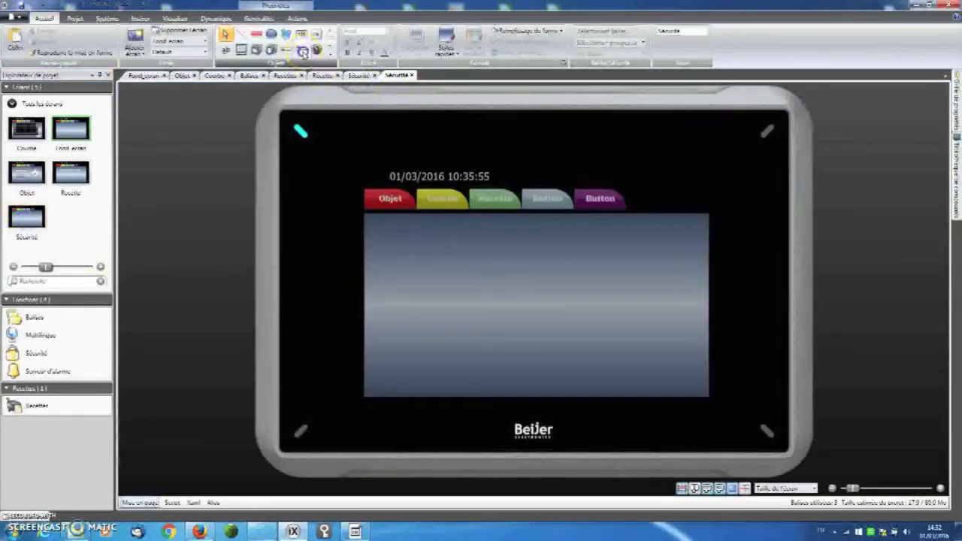
pyautogui.click(402, 252)
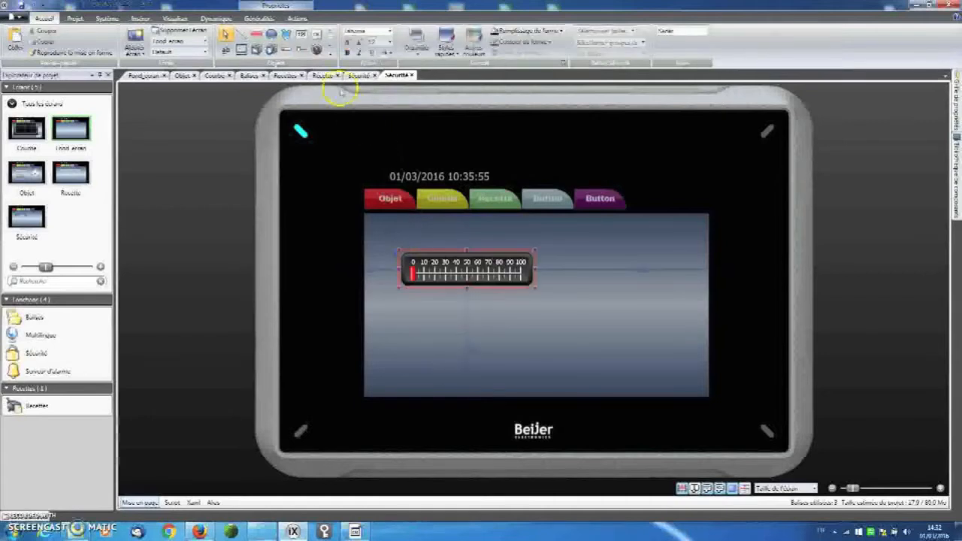
pyautogui.click(302, 49)
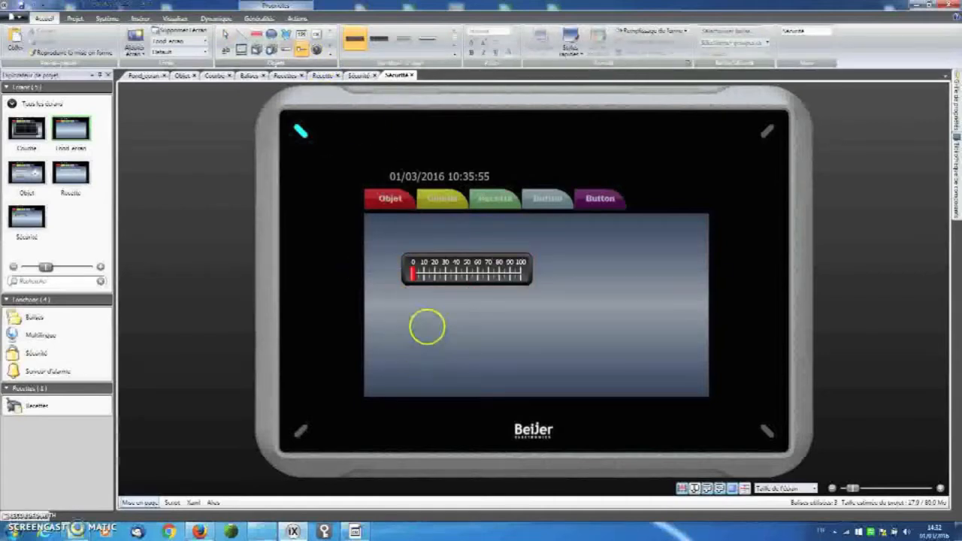
pyautogui.click(422, 321)
pyautogui.moveTo(481, 338); pyautogui.dragTo(460, 323)
# Step: Select both sliders and link them to a new internal tag named SecuriteTag with the DEFAULT data type
pyautogui.click(375, 217)
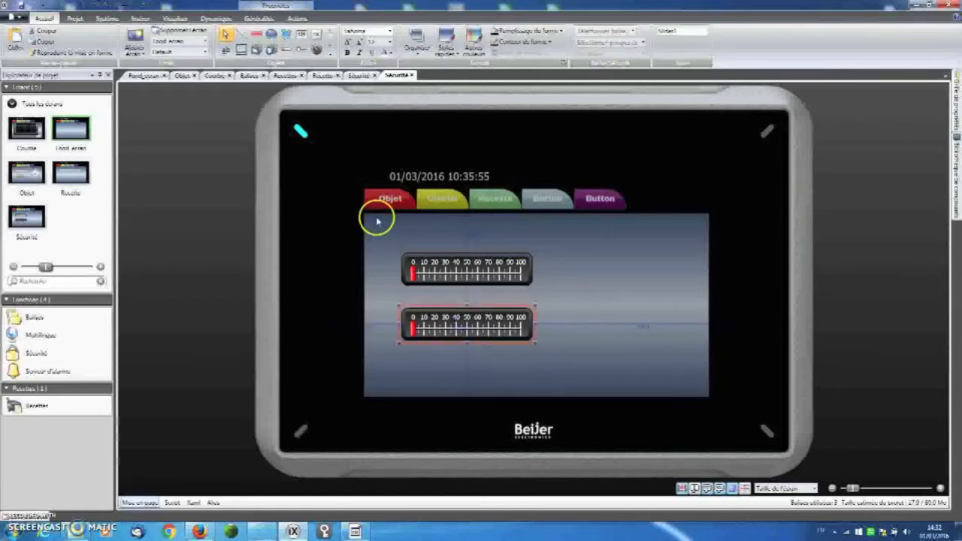
pyautogui.moveTo(385, 227); pyautogui.dragTo(590, 383)
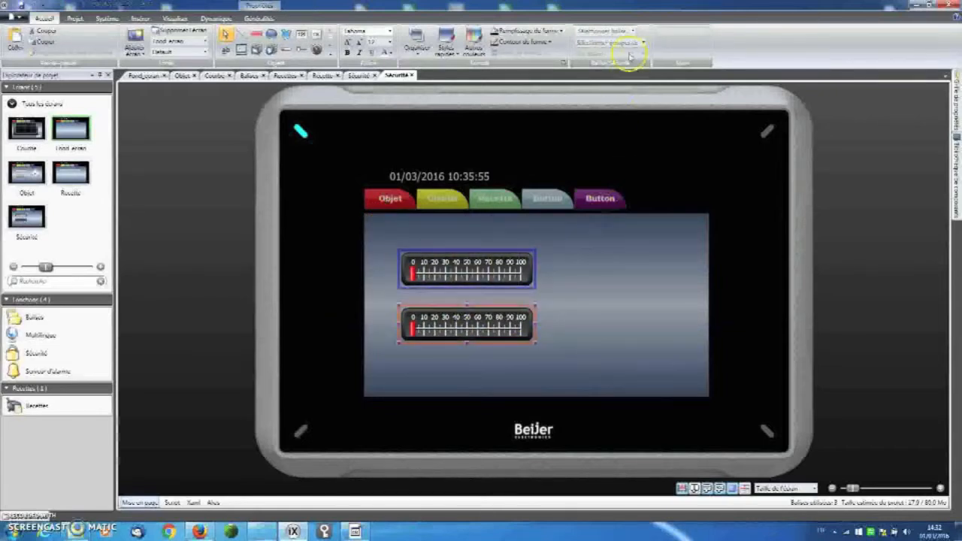
pyautogui.click(623, 30)
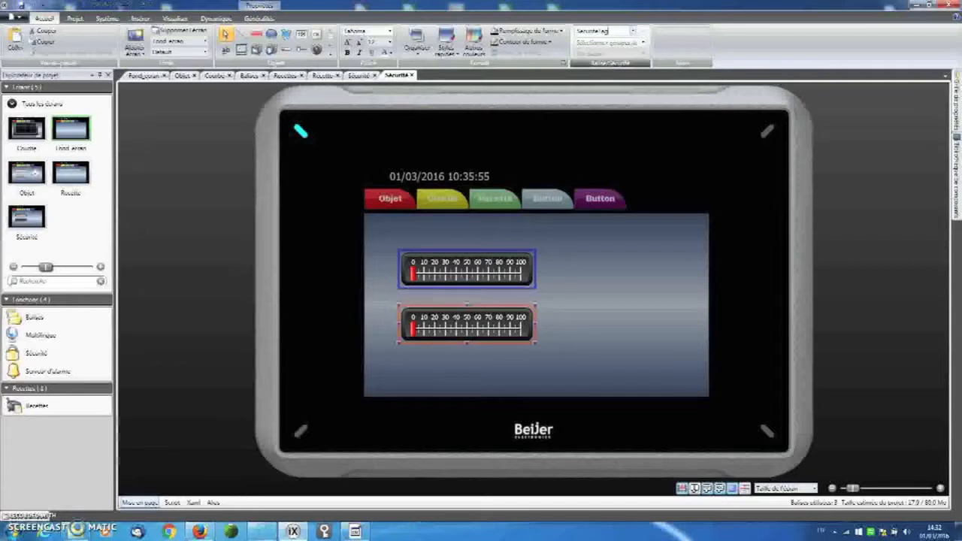
pyautogui.press('Return')
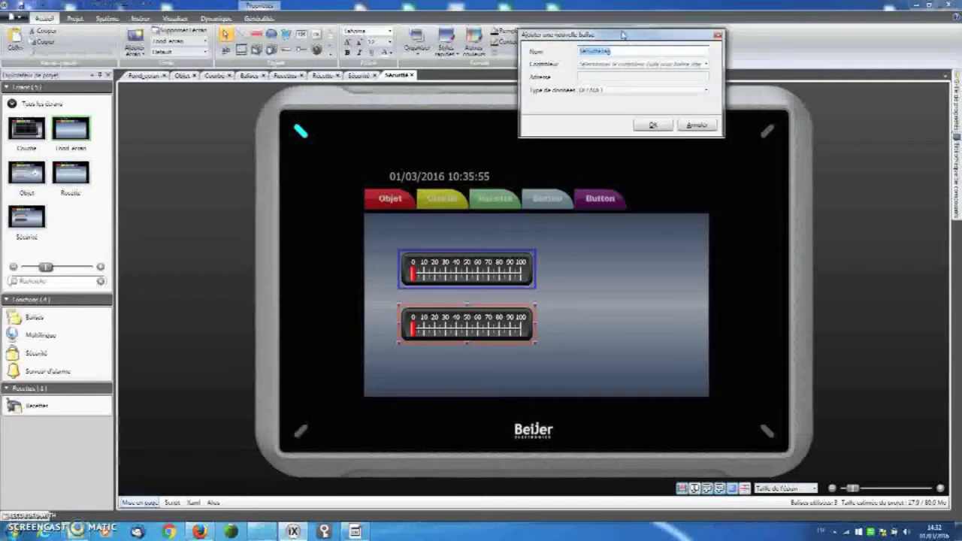
pyautogui.click(653, 125)
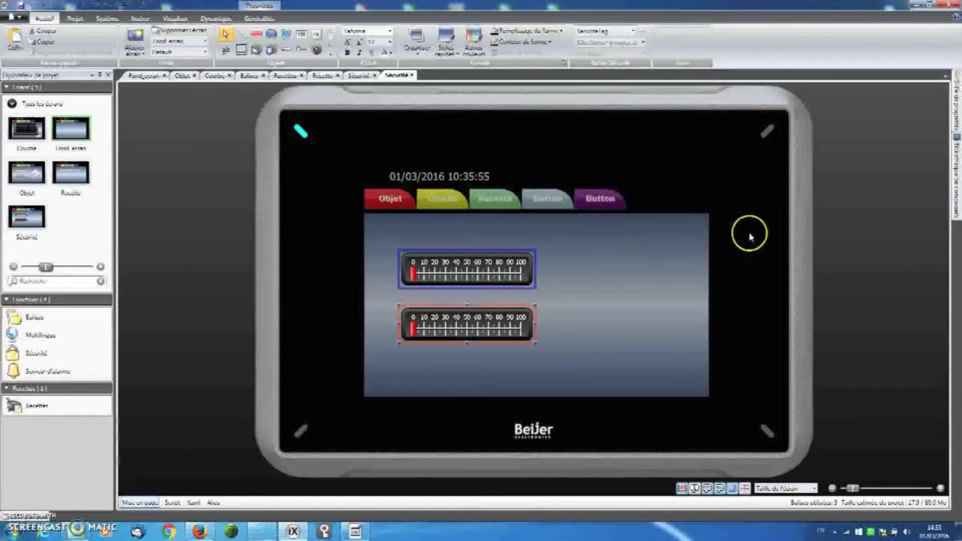
# Step: Add the LOG OUT and LOG IN buttons from the component library beside the sliders, with LOG OUT above LOG IN
pyautogui.click(945, 171)
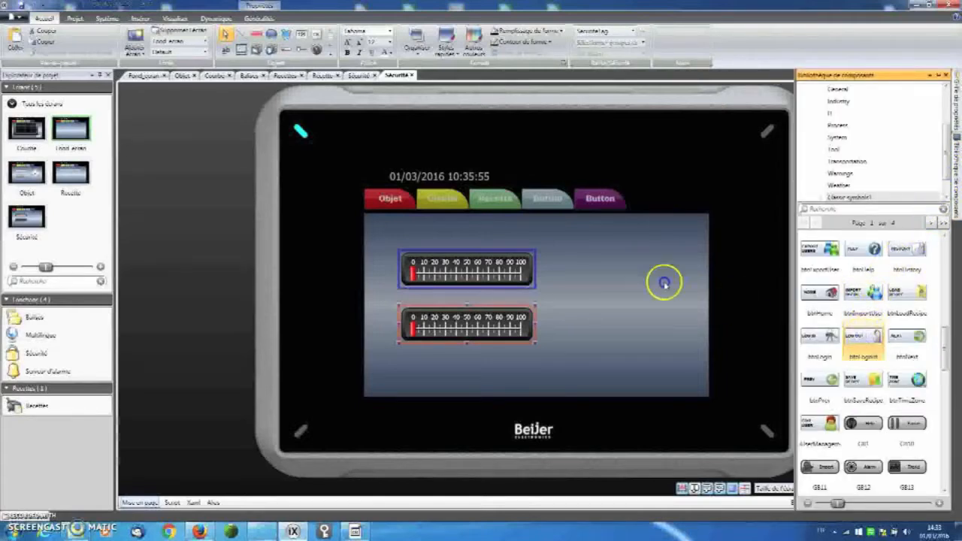
pyautogui.click(609, 259)
pyautogui.click(953, 176)
pyautogui.moveTo(819, 335); pyautogui.dragTo(656, 311)
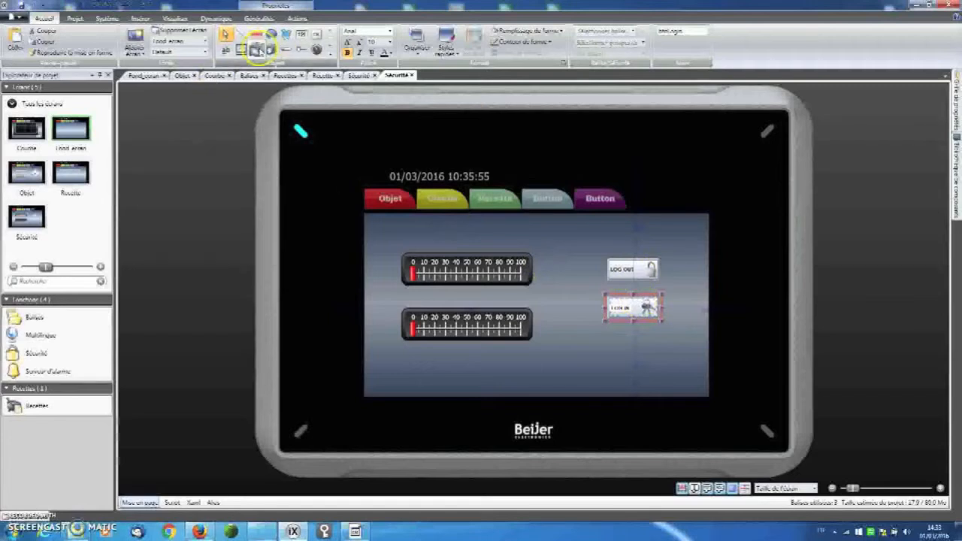
# Step: Assign the Login security action to the click event of the LOG IN button
pyautogui.click(295, 17)
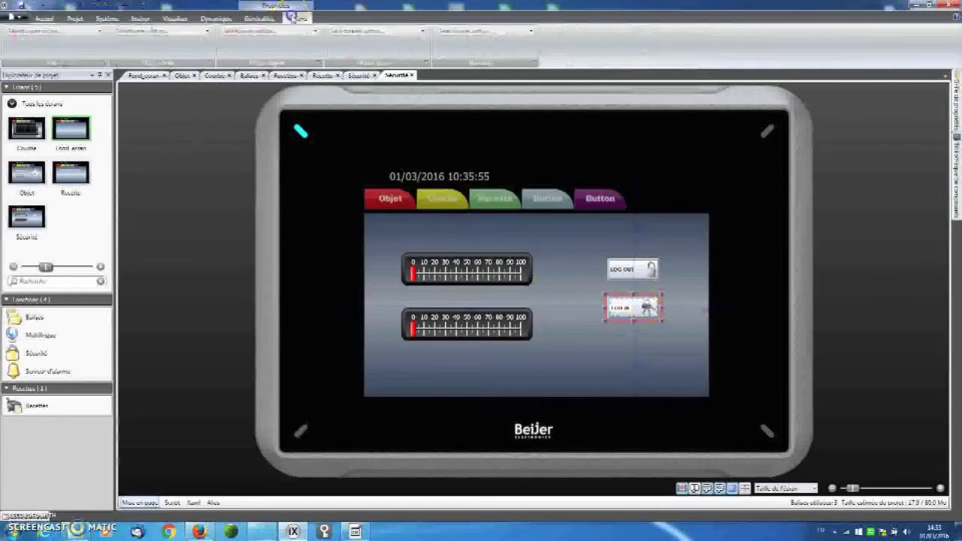
pyautogui.click(98, 34)
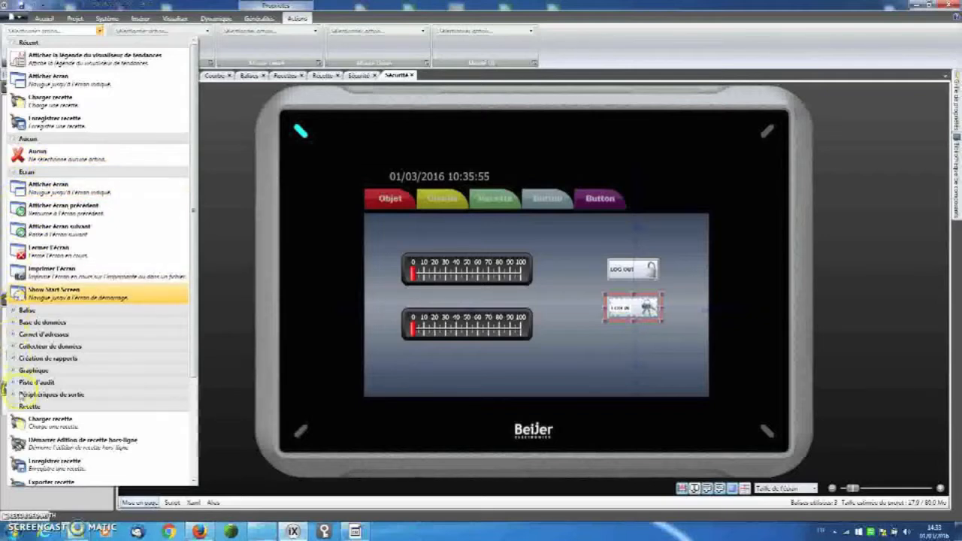
pyautogui.click(20, 406)
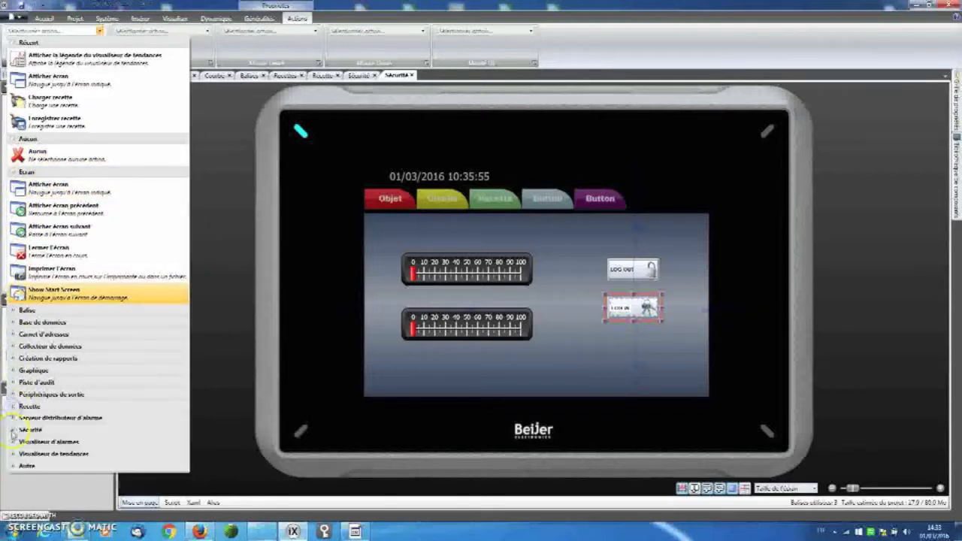
pyautogui.click(14, 430)
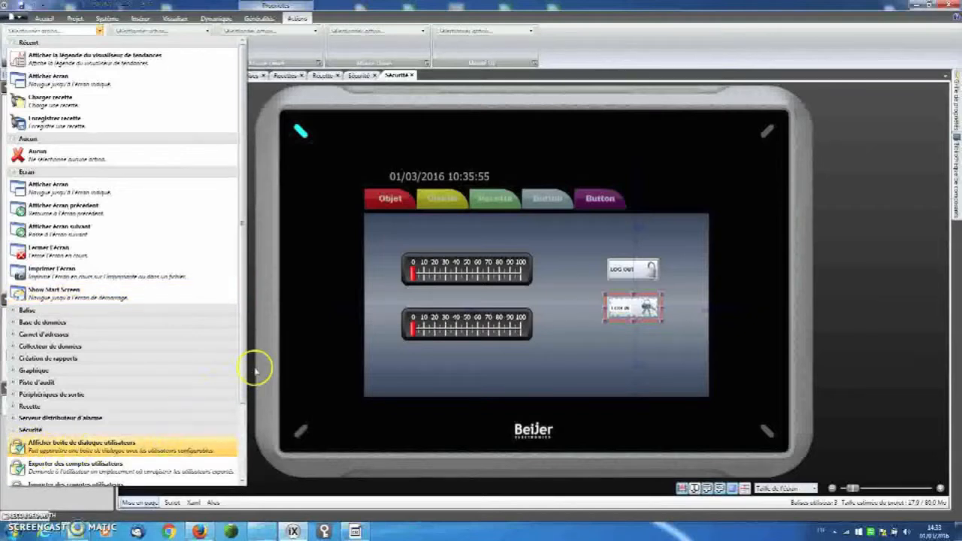
pyautogui.moveTo(243, 365); pyautogui.dragTo(239, 422)
pyautogui.click(37, 444)
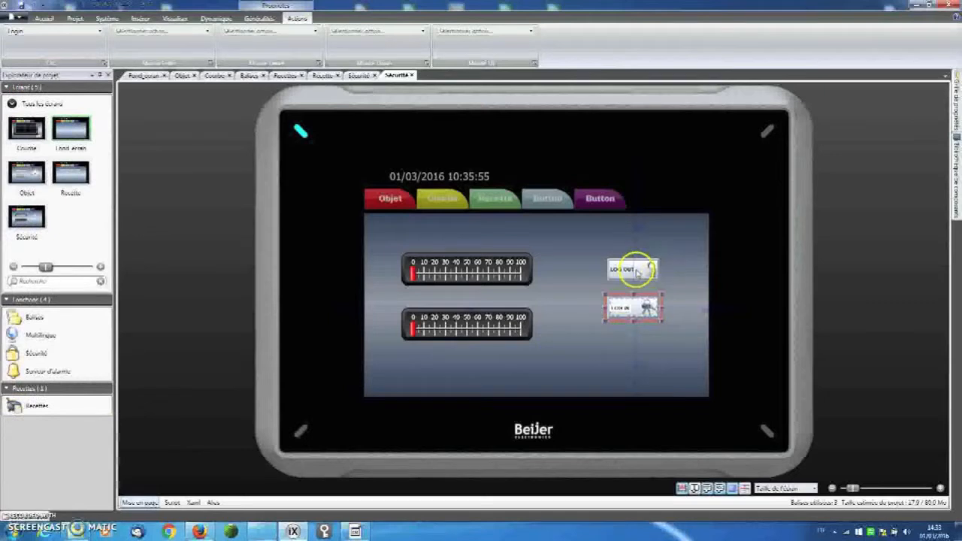
# Step: Assign the Logout security action to the click event of the LOG OUT button
pyautogui.click(648, 268)
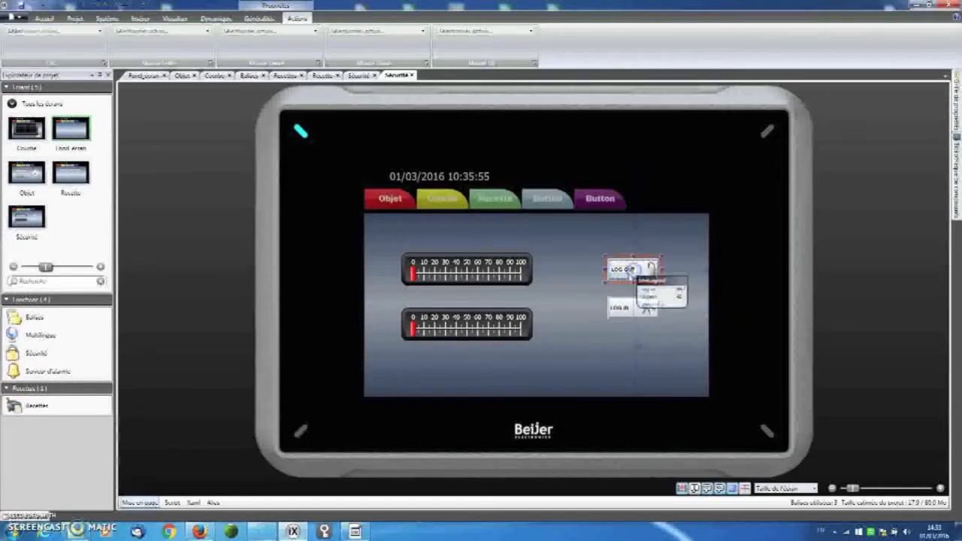
pyautogui.click(99, 31)
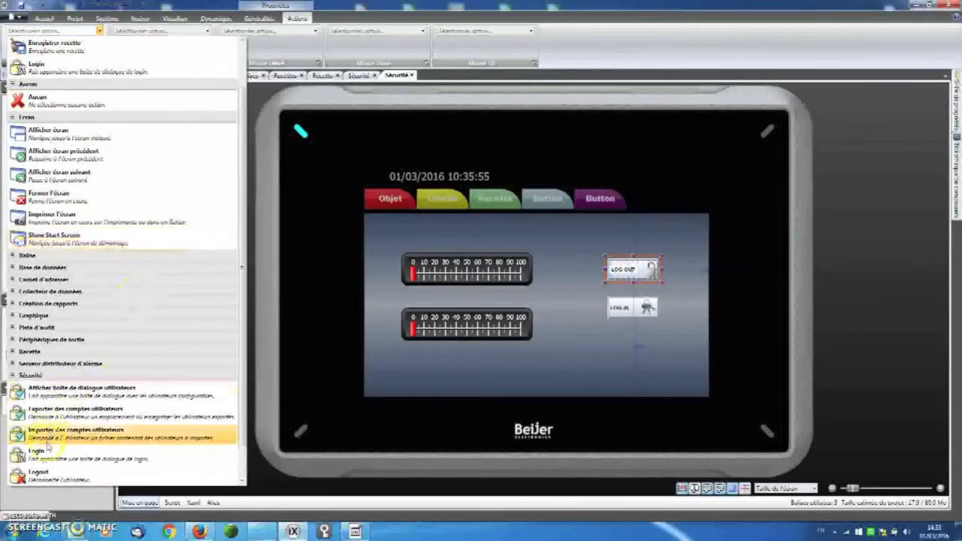
pyautogui.click(37, 472)
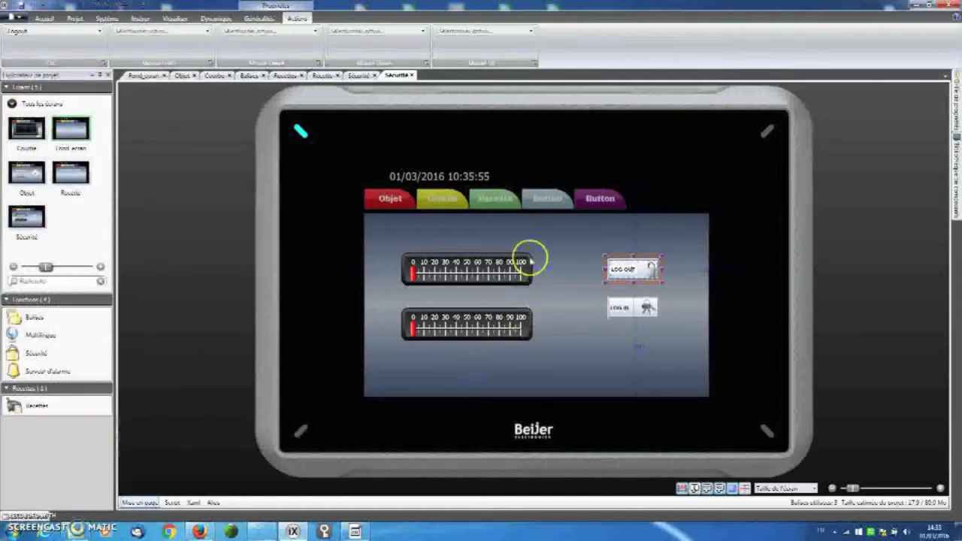
# Step: Restrict the upper slider to the Administrators group and set its visibility for insufficient access rights to Masqué
pyautogui.click(467, 271)
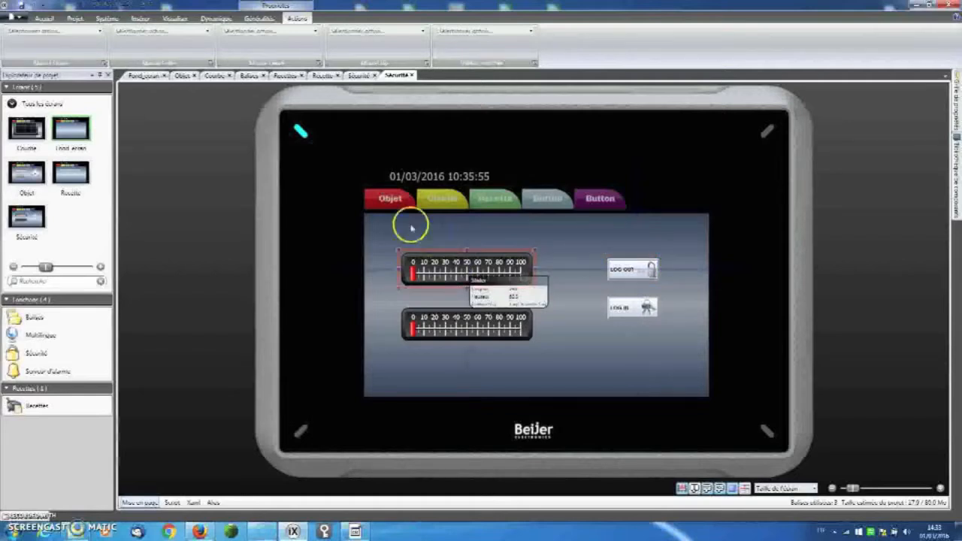
pyautogui.click(44, 18)
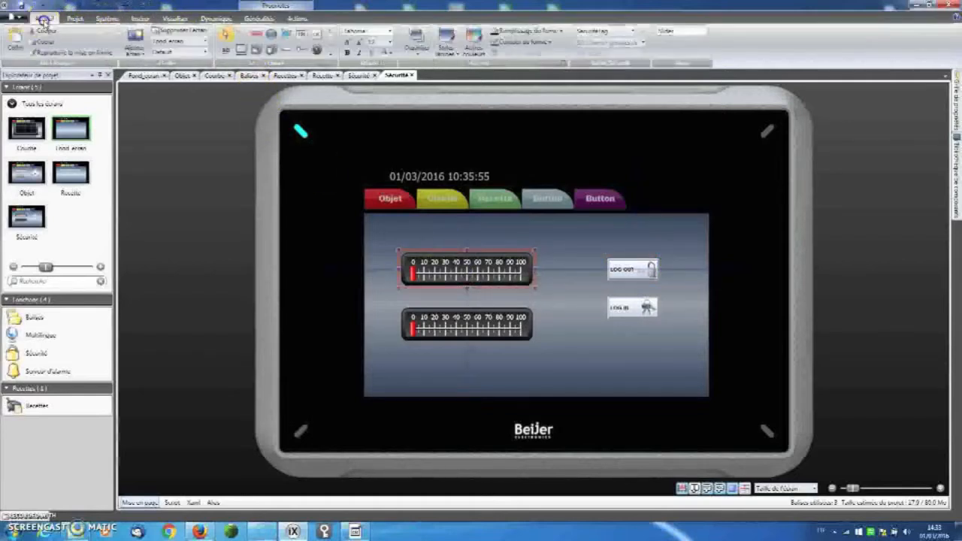
pyautogui.click(642, 45)
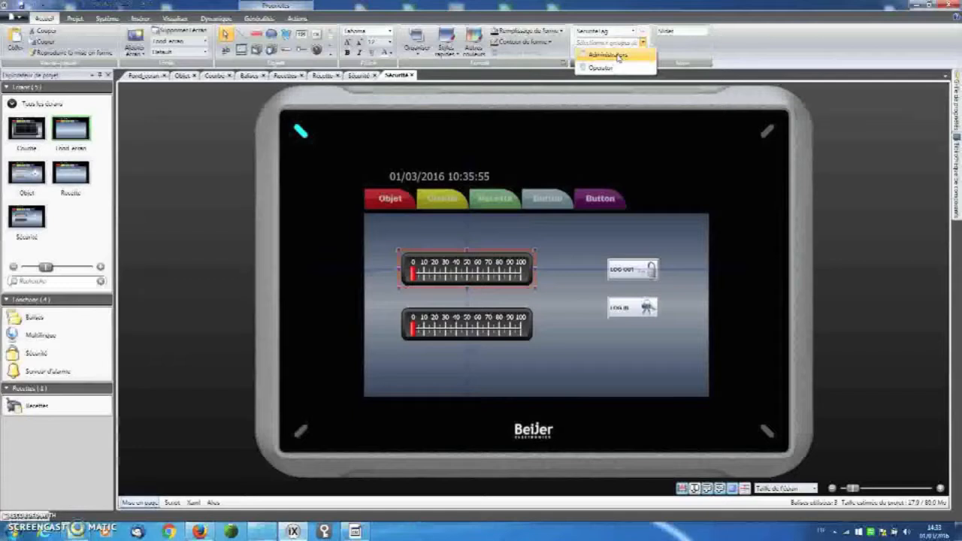
pyautogui.click(609, 55)
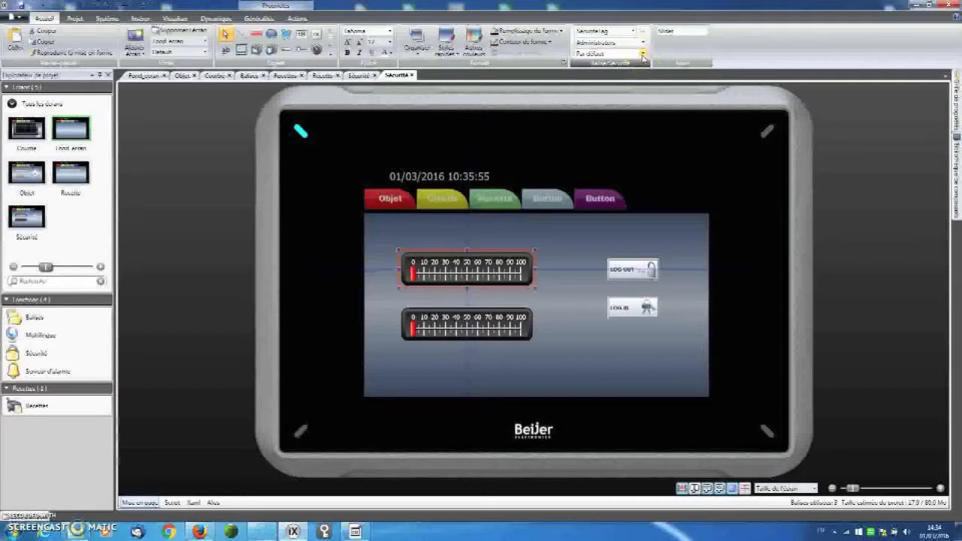
pyautogui.click(643, 54)
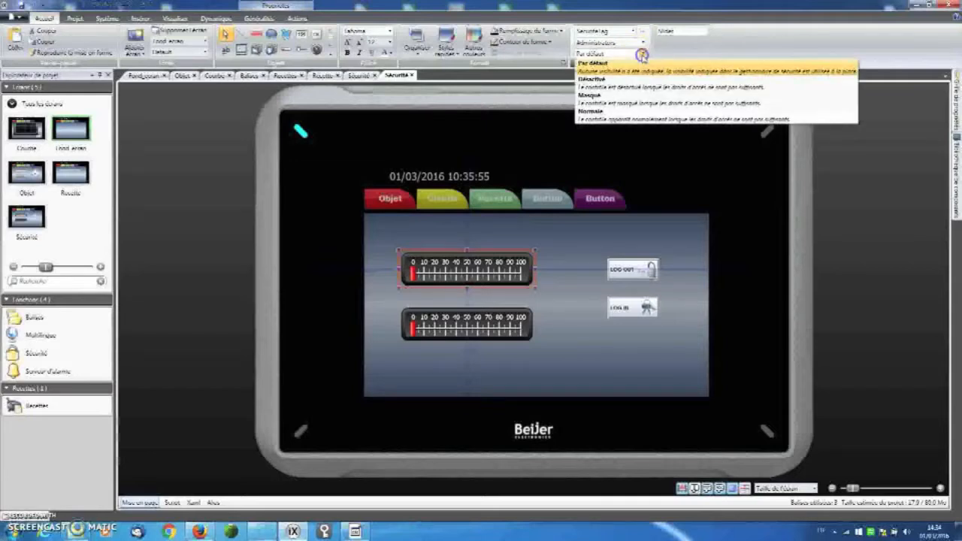
pyautogui.click(602, 102)
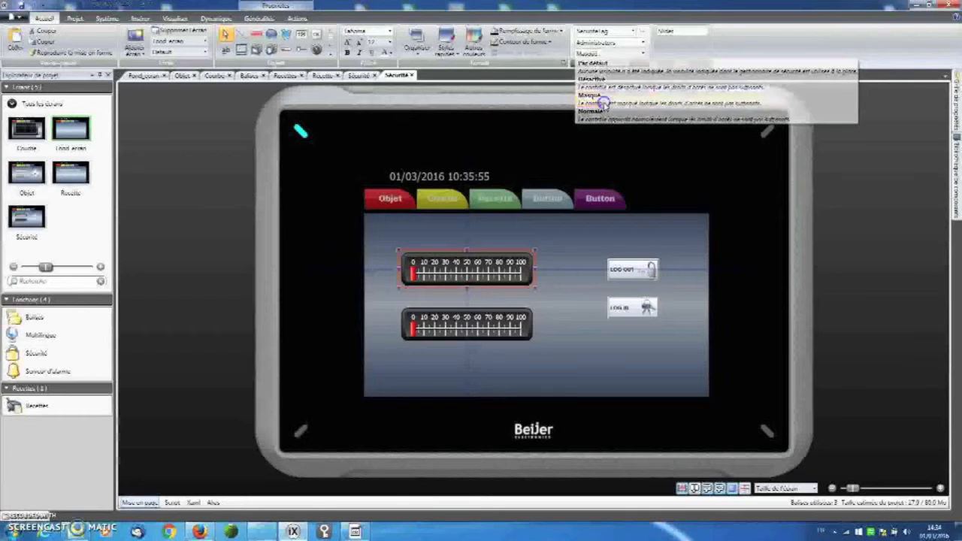
# Step: Restrict the lower slider to the Operator group and set its visibility for insufficient access rights to Désactivé
pyautogui.click(498, 325)
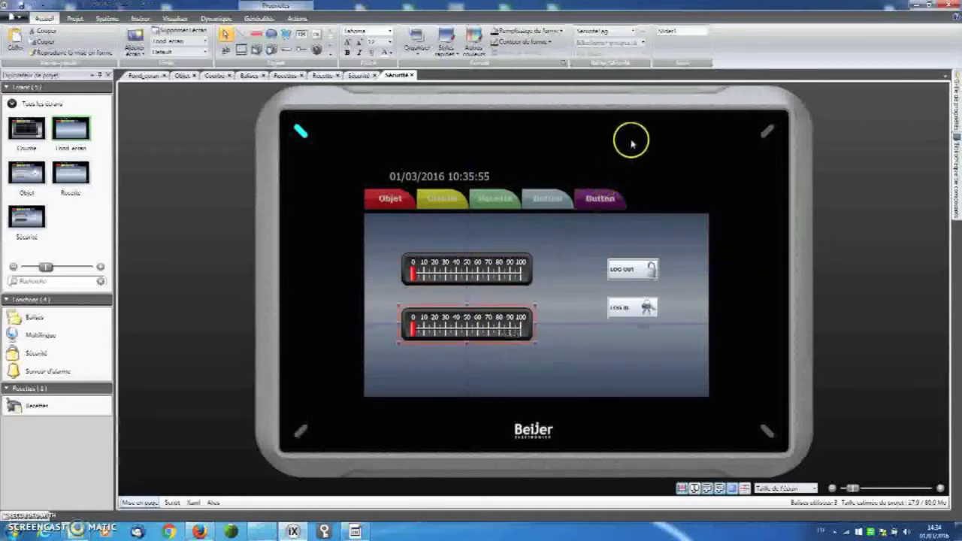
pyautogui.click(640, 45)
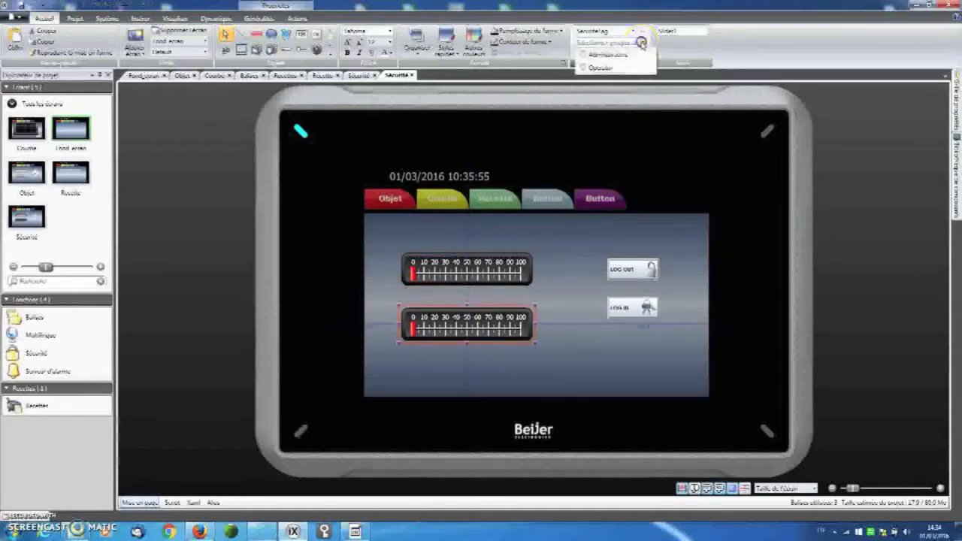
pyautogui.click(609, 66)
pyautogui.click(642, 54)
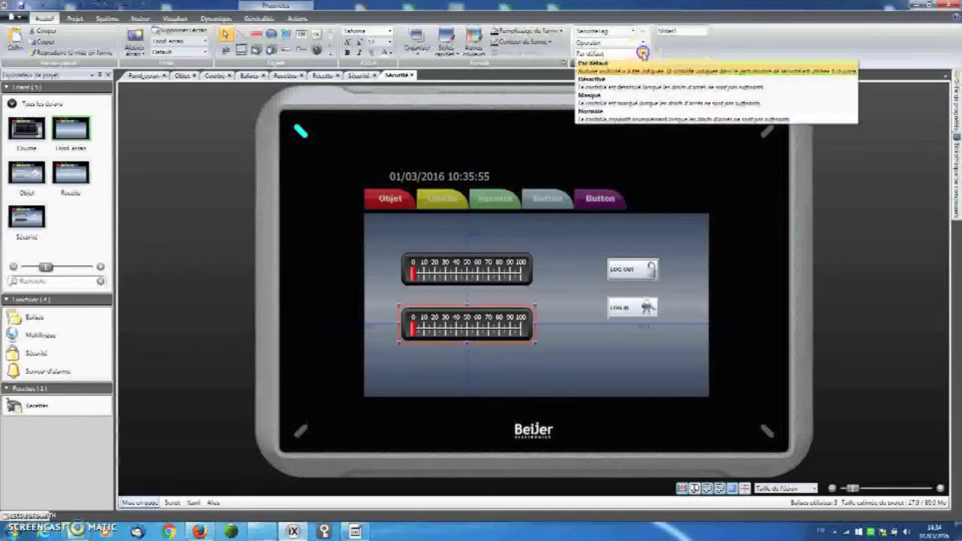
pyautogui.click(602, 80)
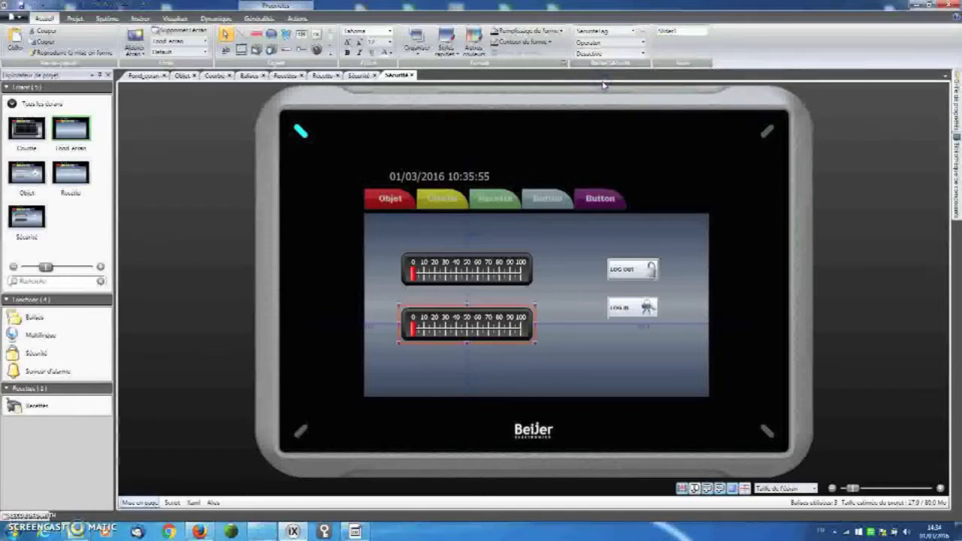
pyautogui.click(543, 261)
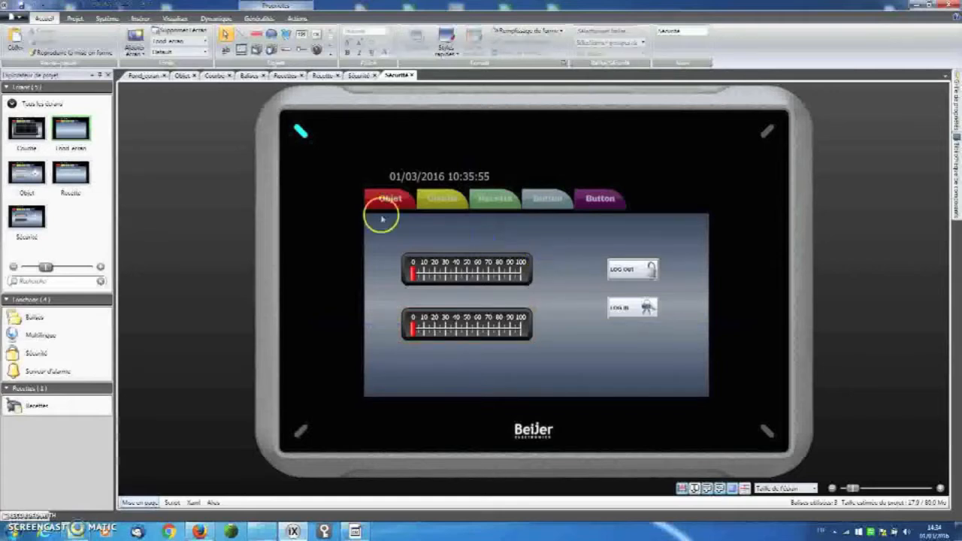
# Step: On the Fond_ecran screen, label the fourth tab button Sécurité and assign the Afficher écran action to its click event
pyautogui.doubleClick(73, 131)
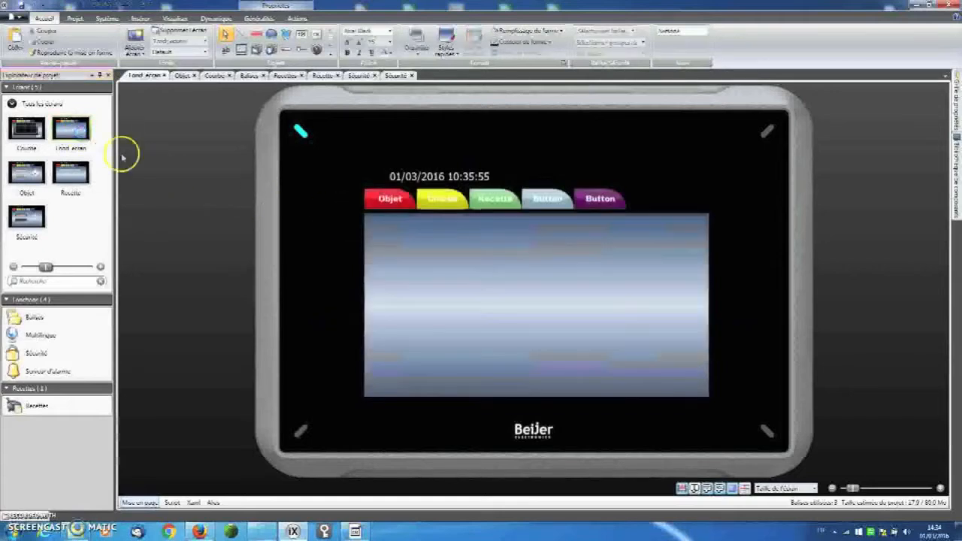
pyautogui.click(559, 201)
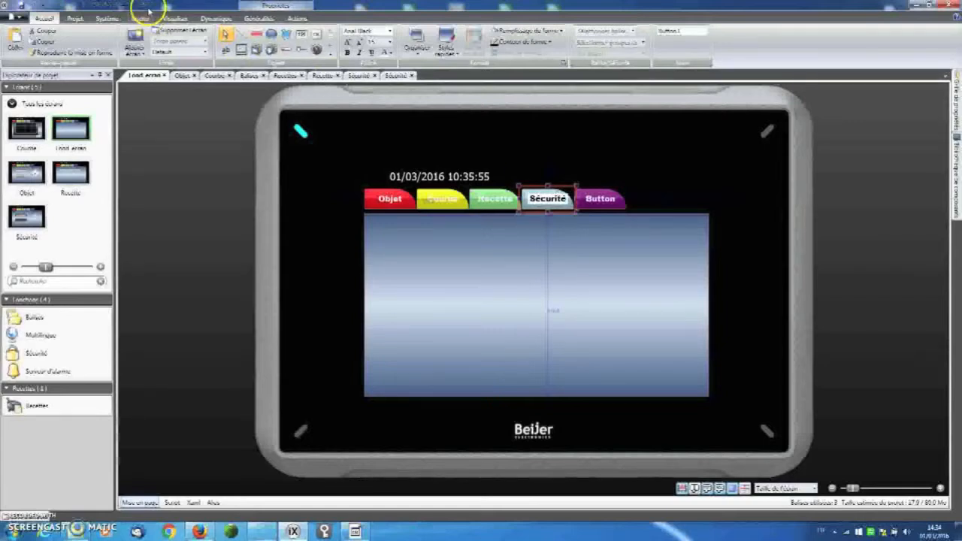
pyautogui.click(296, 17)
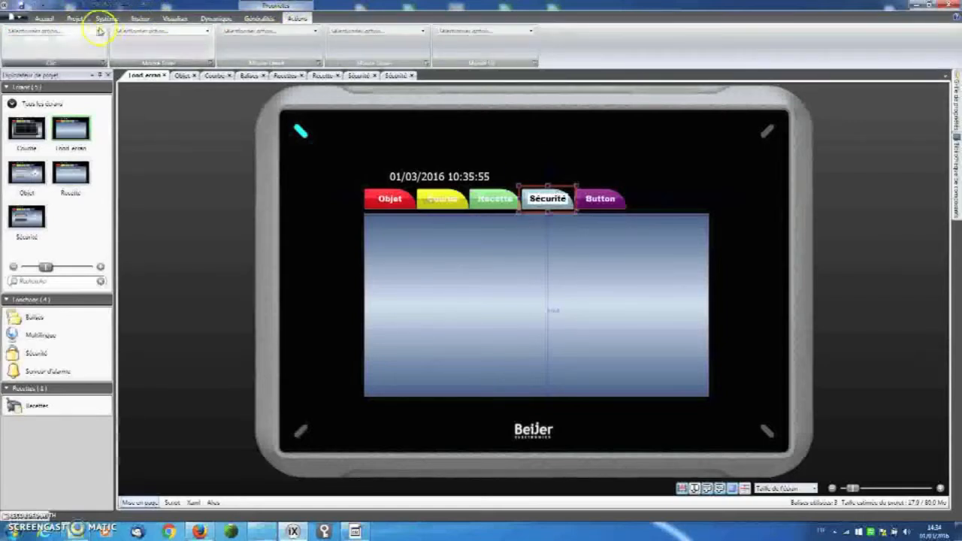
pyautogui.click(99, 31)
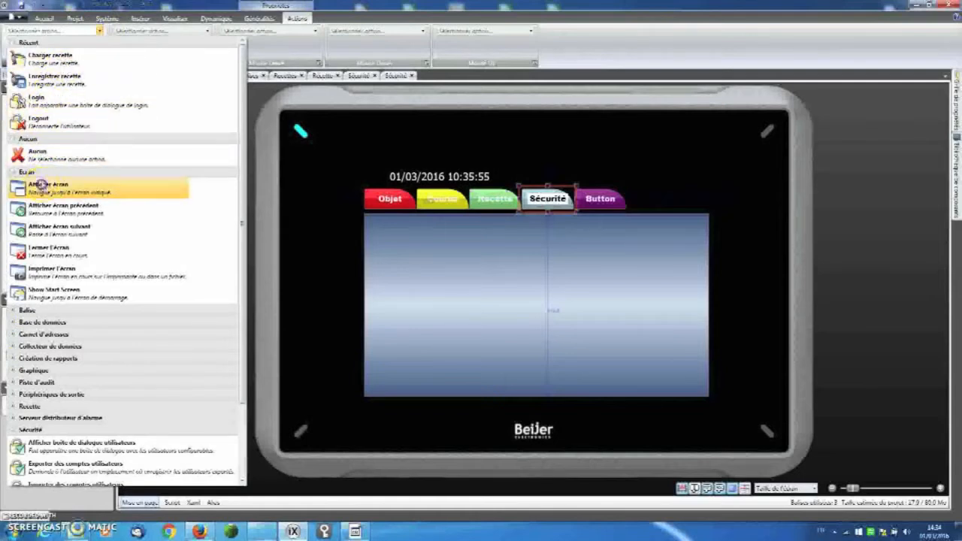
pyautogui.click(43, 184)
pyautogui.click(67, 42)
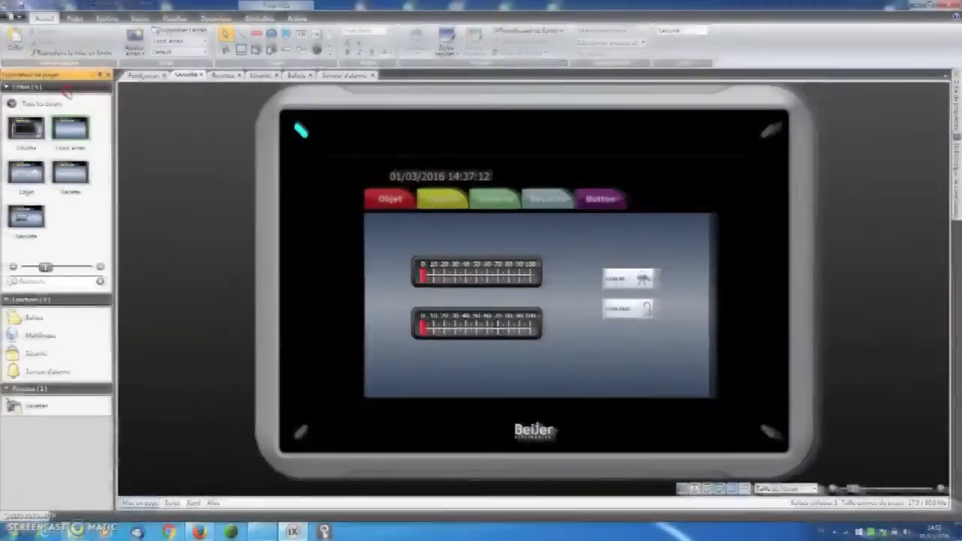
# Step: Add a new screen to the project and rename it Alarme
pyautogui.rightClick(70, 95)
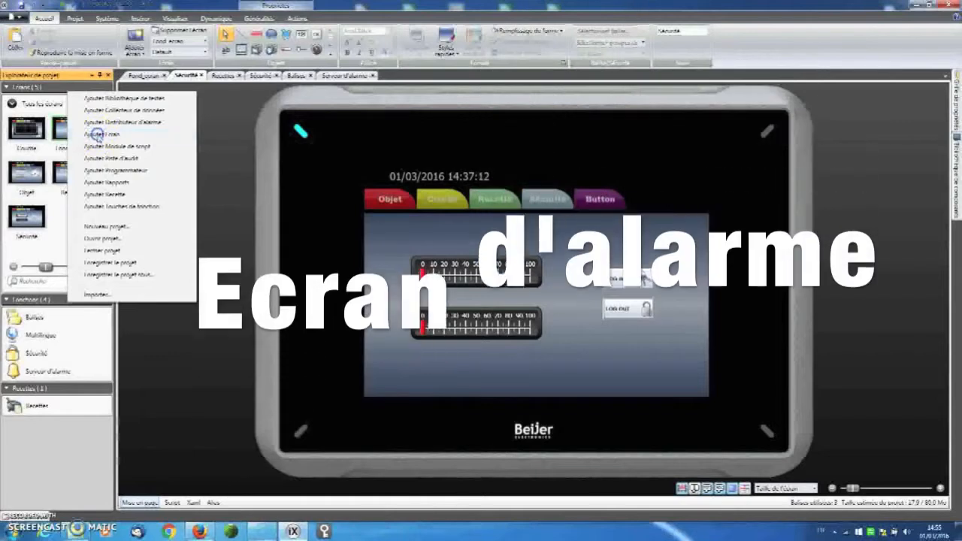
pyautogui.click(99, 135)
pyautogui.rightClick(11, 218)
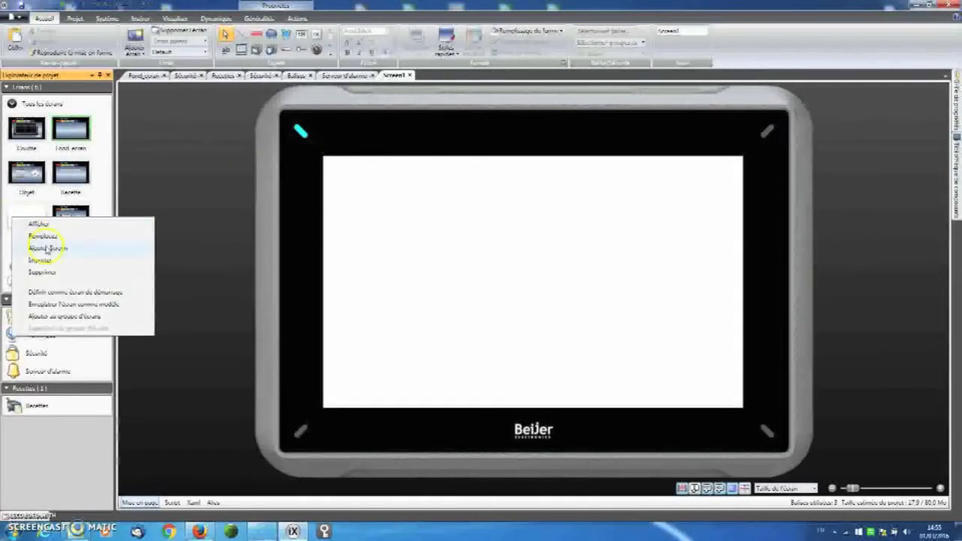
pyautogui.click(45, 250)
pyautogui.write('Al')
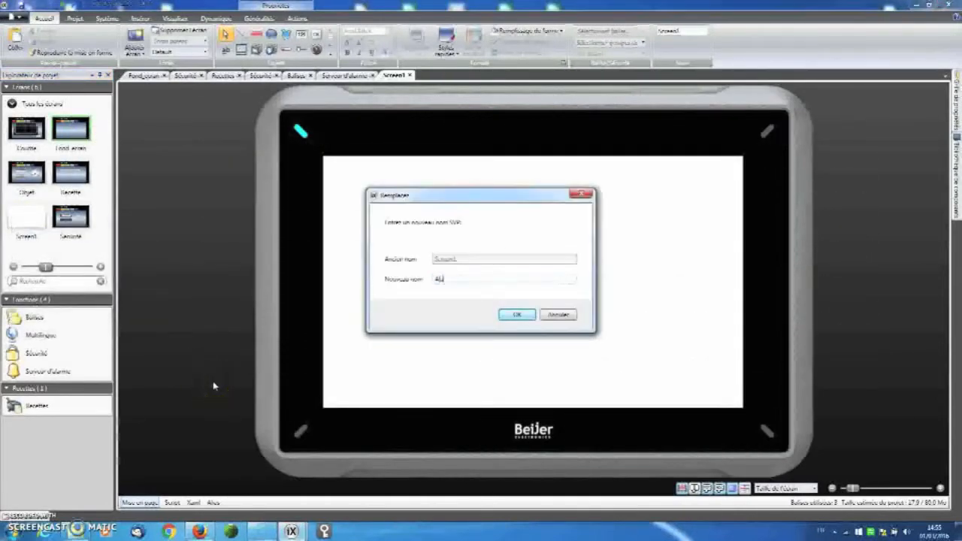
pyautogui.write('arme')
pyautogui.press('Return')
pyautogui.click(526, 277)
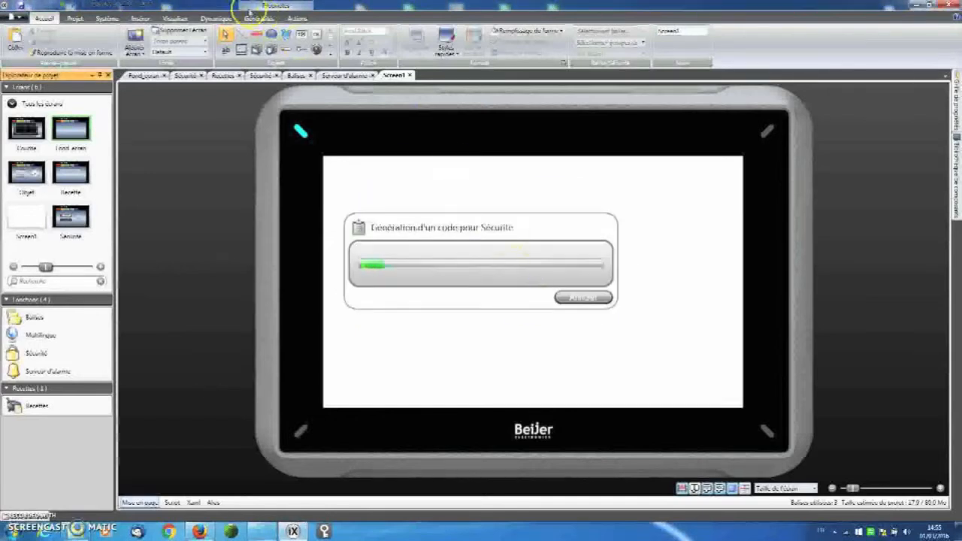
# Step: Set Fond_ecran as the background screen of the Alarme screen
pyautogui.click(205, 42)
pyautogui.click(226, 186)
pyautogui.click(218, 274)
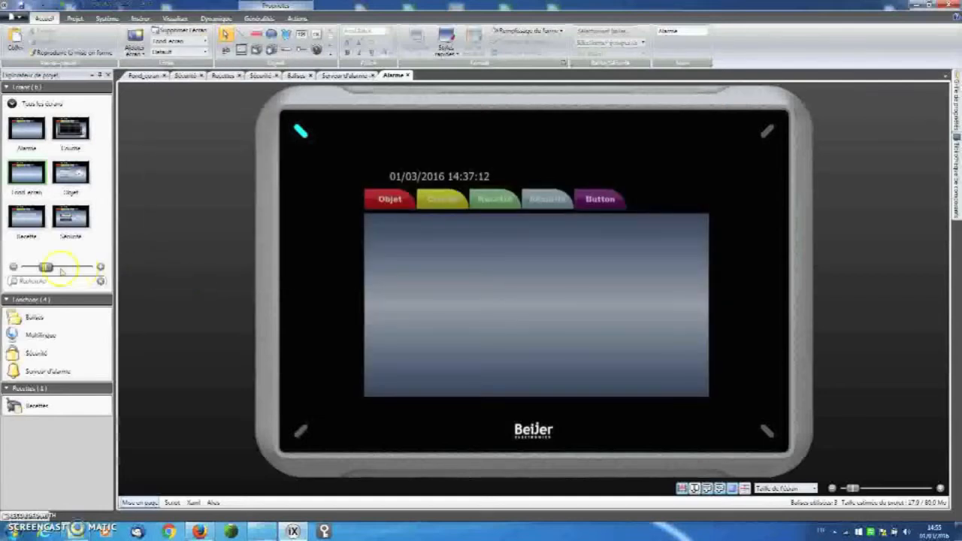
# Step: Define the alarm item in the alarm server with the text "Ceci est une alarme", the tag alarmetag and the Greater Than condition
pyautogui.doubleClick(47, 371)
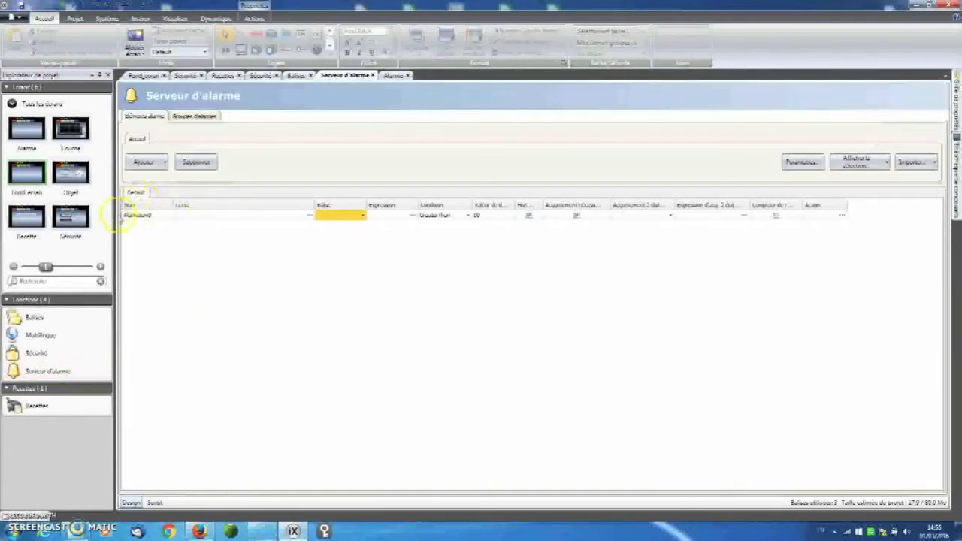
pyautogui.click(134, 217)
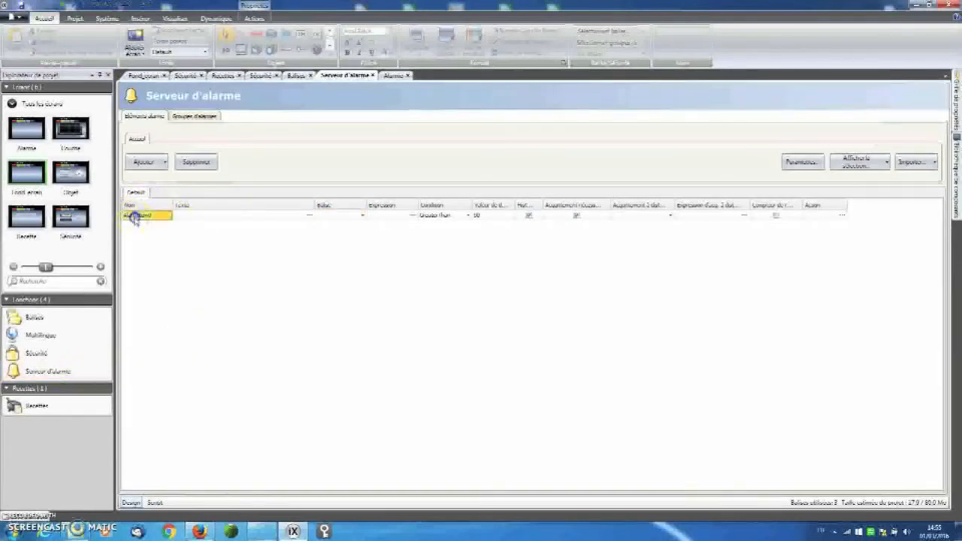
pyautogui.click(185, 216)
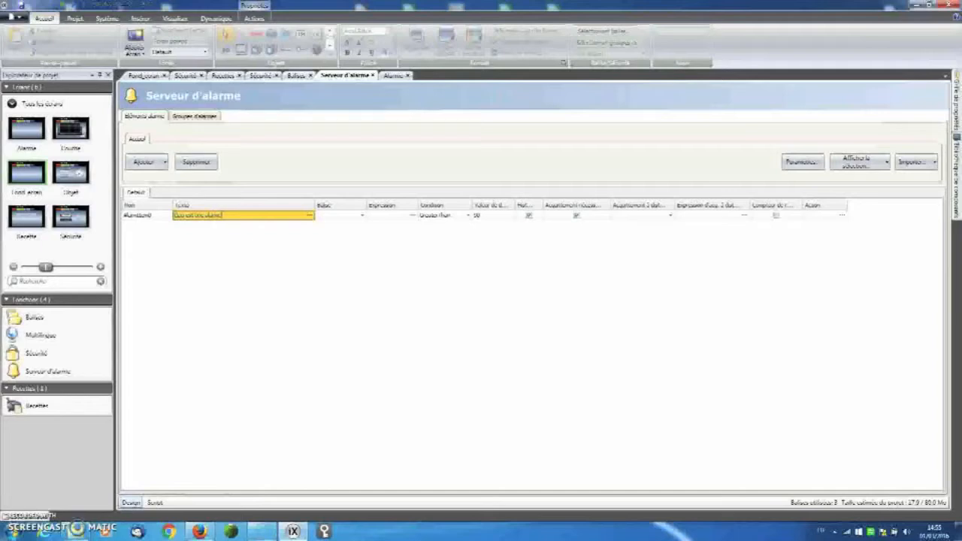
pyautogui.click(326, 216)
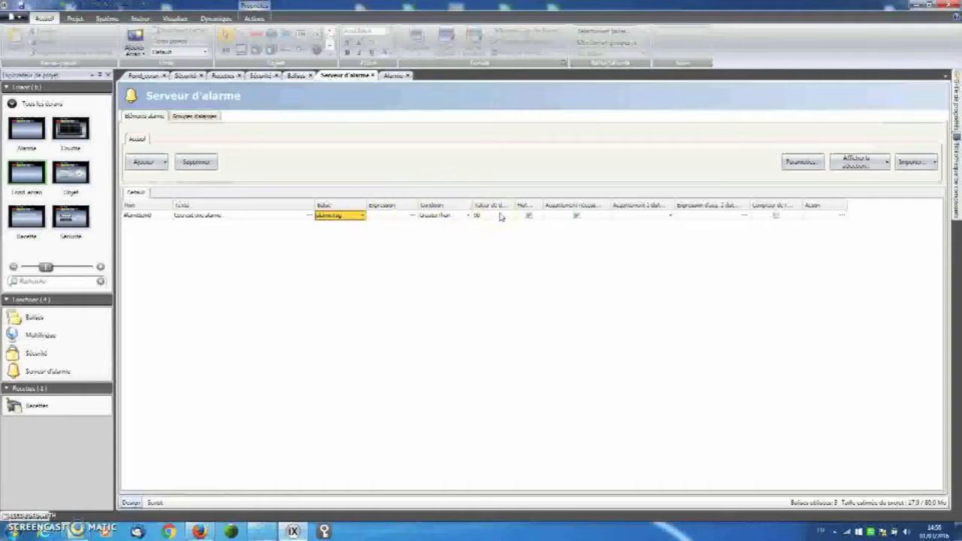
pyautogui.click(458, 216)
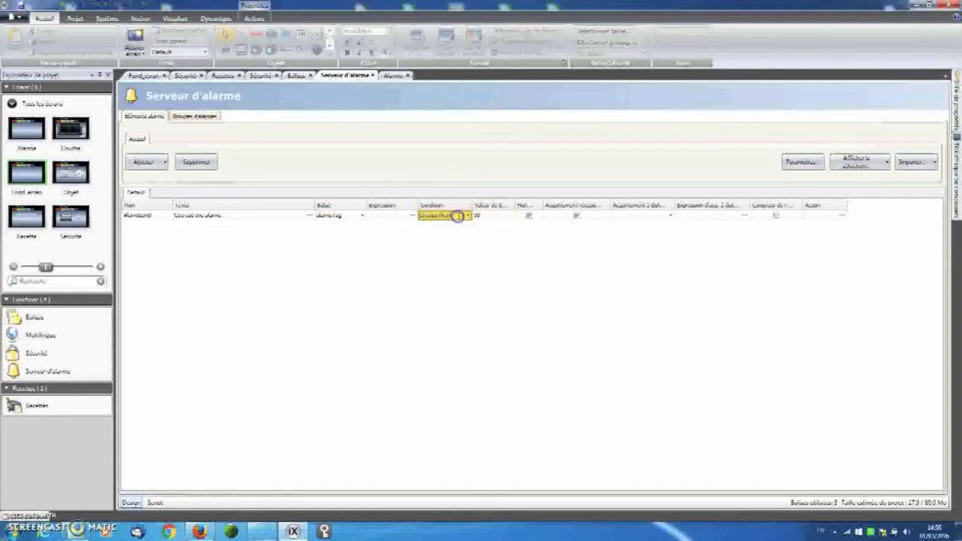
pyautogui.click(467, 216)
pyautogui.click(498, 215)
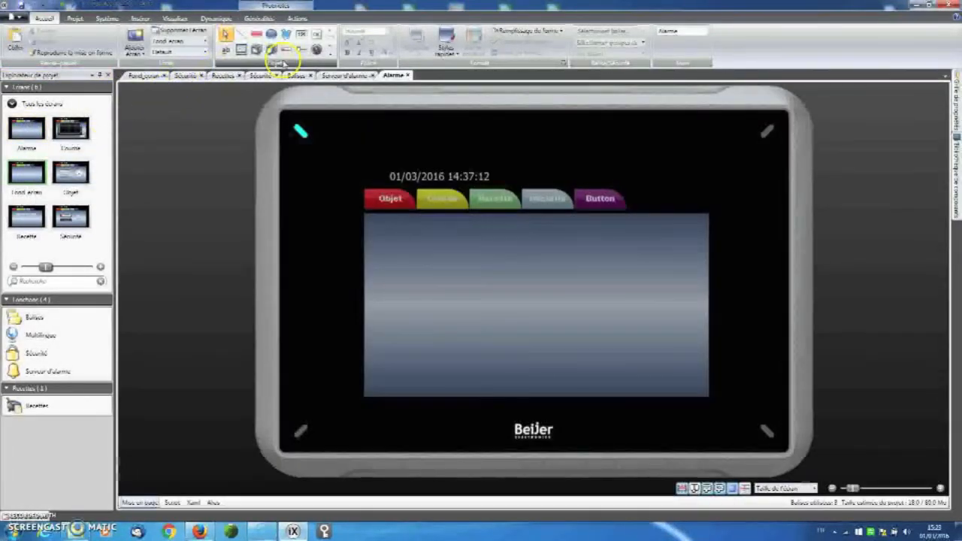
# Step: Add an alarm viewer to the Alarme screen, shrink it and position it just below the tab buttons
pyautogui.click(332, 52)
pyautogui.click(361, 159)
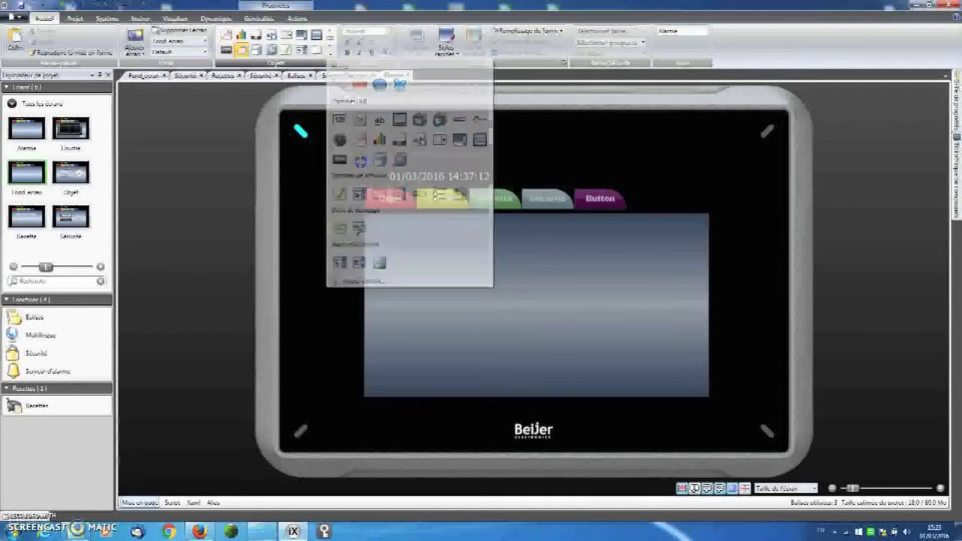
pyautogui.click(382, 227)
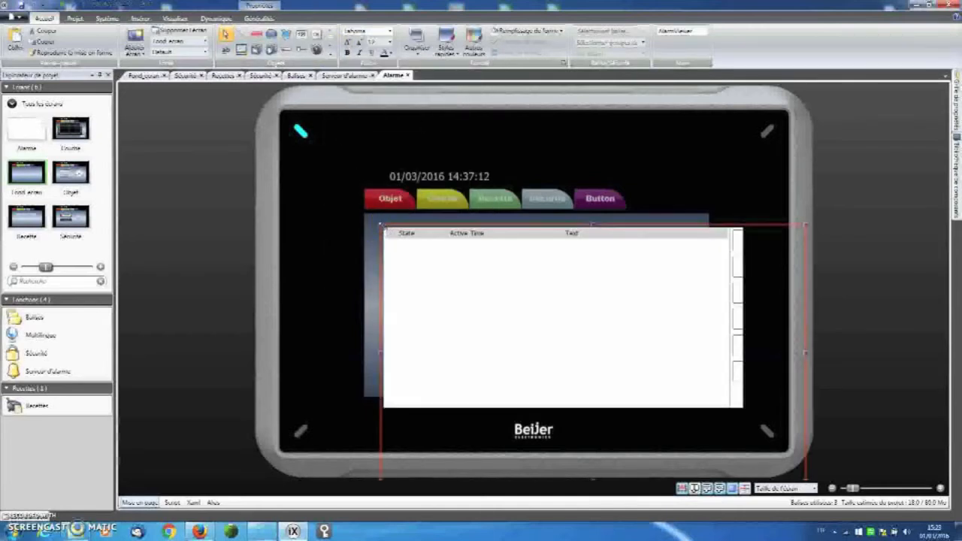
pyautogui.moveTo(390, 235); pyautogui.dragTo(521, 328)
pyautogui.moveTo(618, 375); pyautogui.dragTo(468, 262)
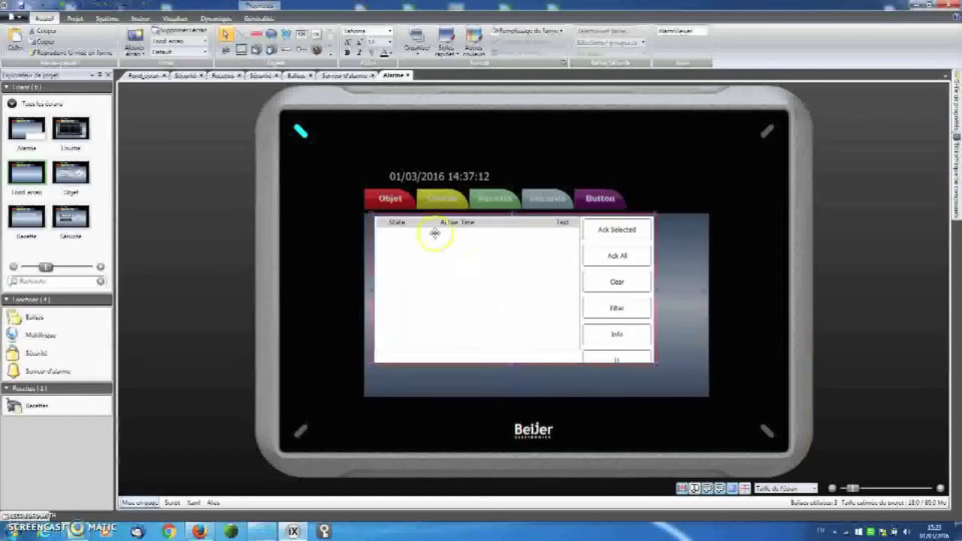
# Step: Disable the alarm viewer's Info button while leaving the acknowledge-selected and acknowledge-all buttons enabled
pyautogui.click(258, 17)
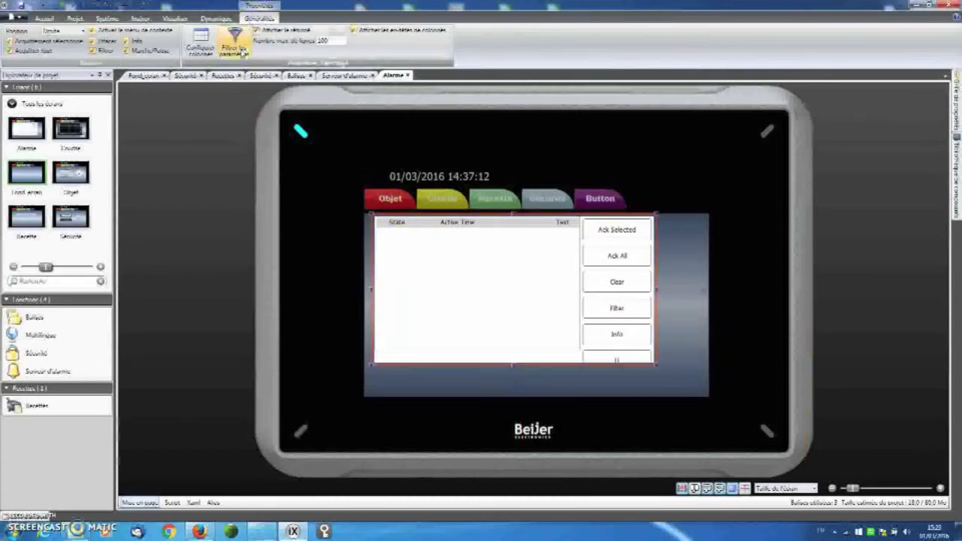
pyautogui.click(9, 40)
pyautogui.click(10, 51)
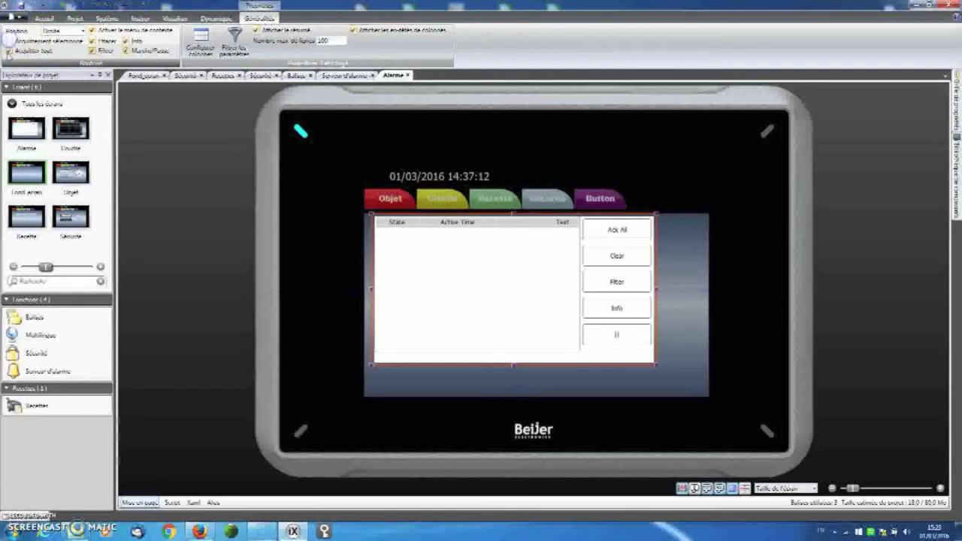
pyautogui.click(128, 41)
pyautogui.click(9, 40)
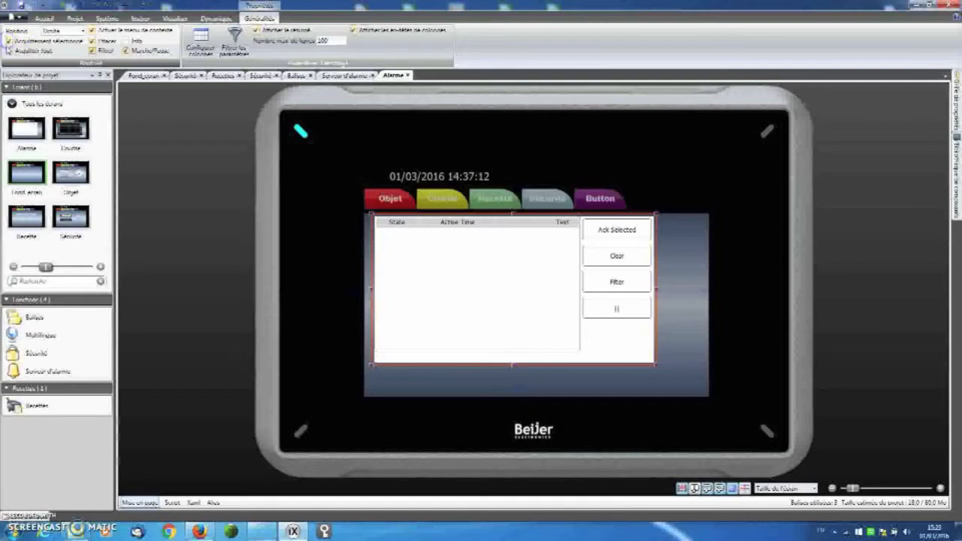
pyautogui.click(10, 50)
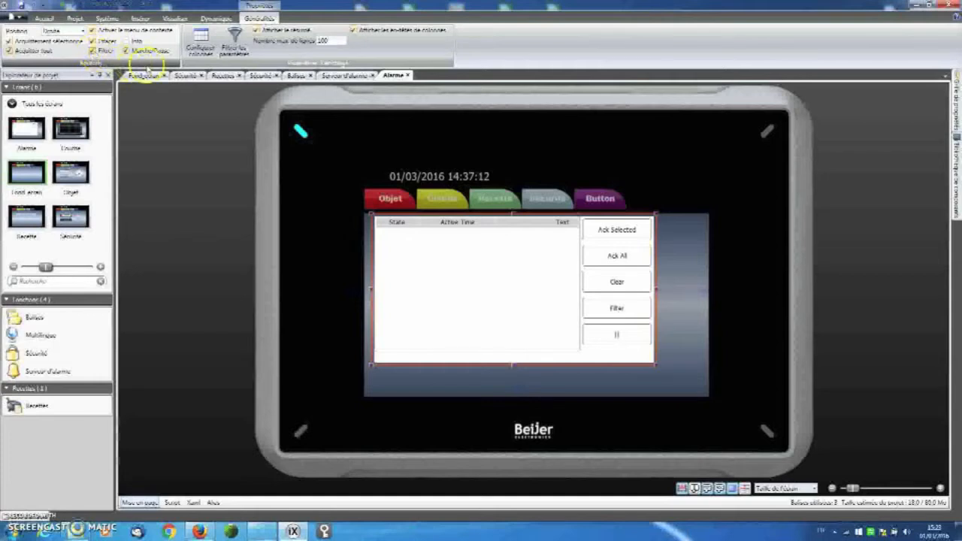
# Step: Add the Name column to the alarm viewer's visible columns, remove it again, and check the filter settings
pyautogui.click(199, 41)
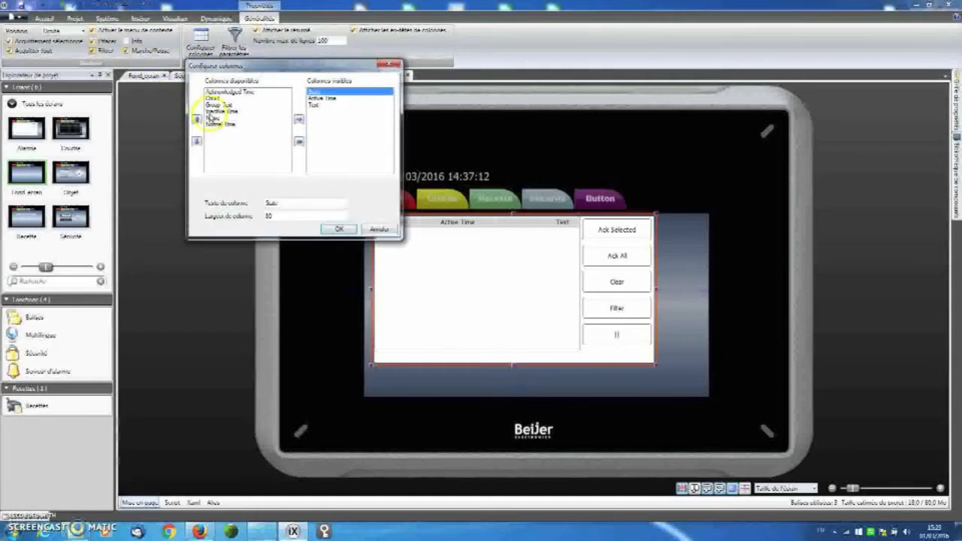
pyautogui.click(214, 119)
pyautogui.click(297, 120)
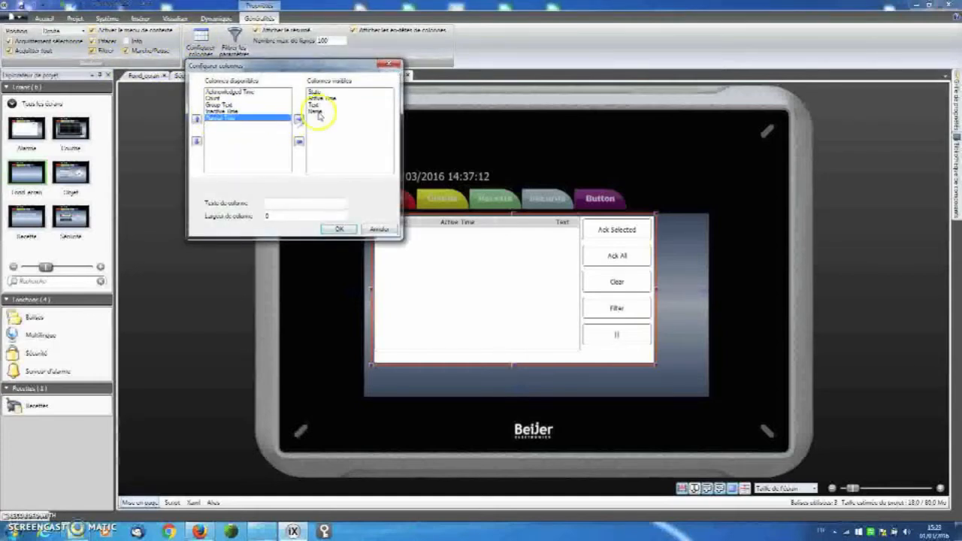
pyautogui.click(319, 112)
pyautogui.click(298, 143)
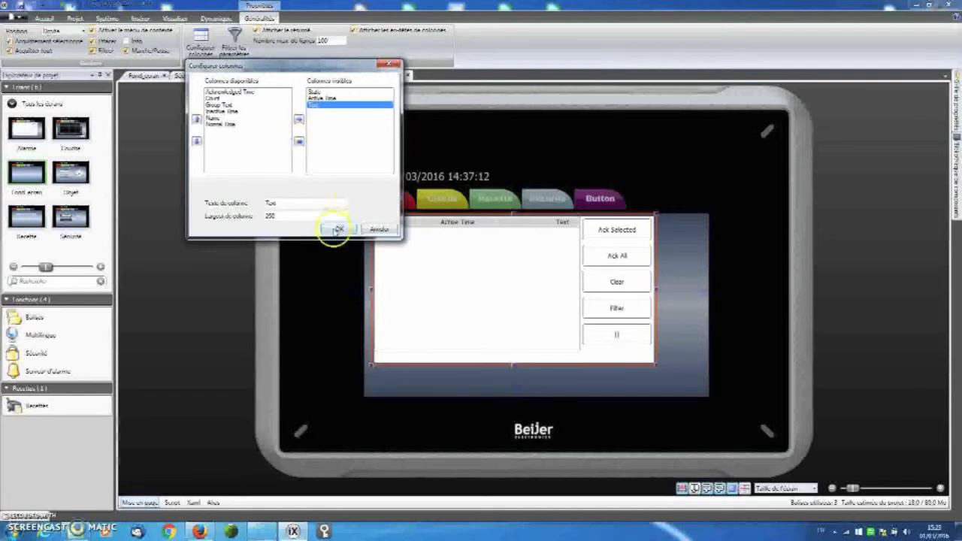
pyautogui.click(337, 230)
pyautogui.click(234, 42)
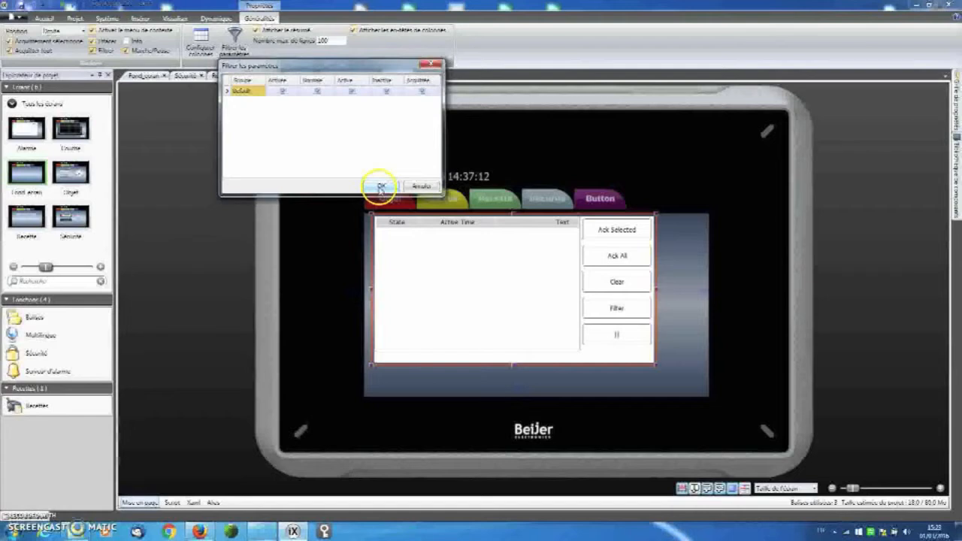
pyautogui.click(380, 188)
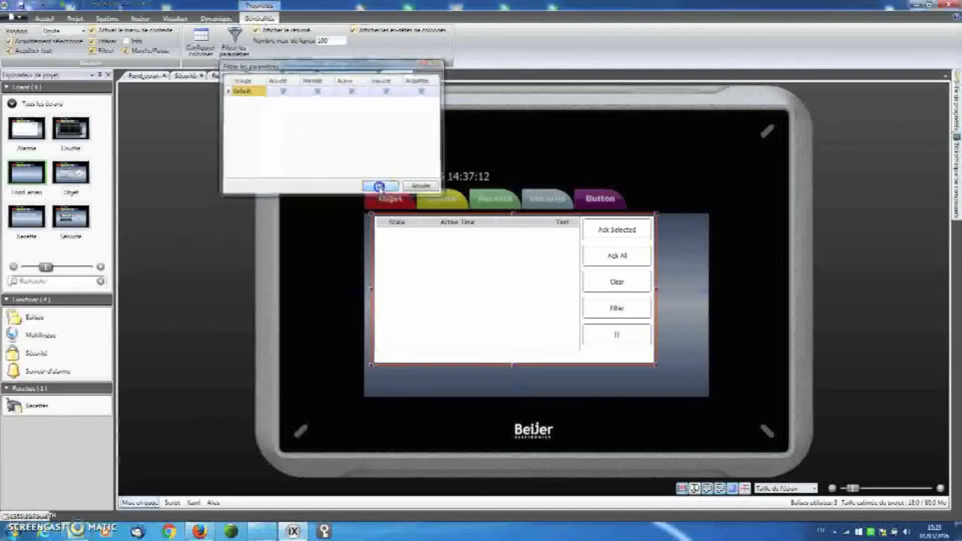
# Step: Place a horizontal slider below the alarm viewer on the Alarme screen
pyautogui.click(47, 18)
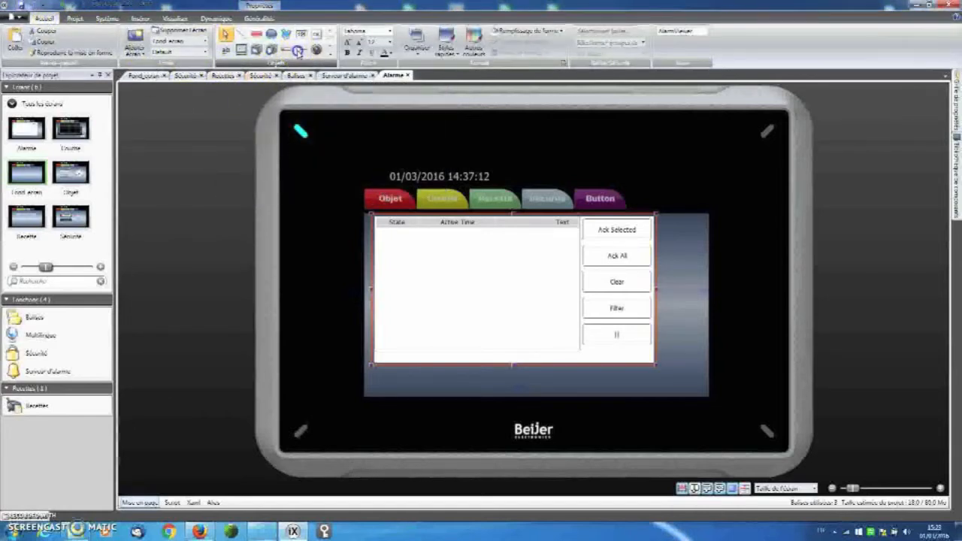
pyautogui.click(298, 51)
pyautogui.moveTo(414, 369); pyautogui.dragTo(552, 408)
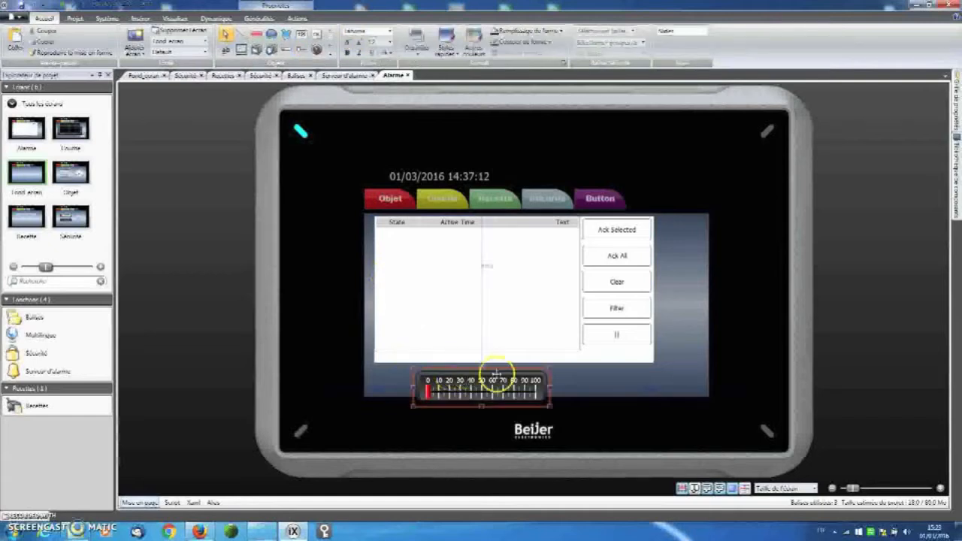
# Step: Resize the slider to be wider and flatter, move it just below the alarm viewer, and connect it to the alarmeTag tag
pyautogui.moveTo(550, 368); pyautogui.dragTo(568, 386)
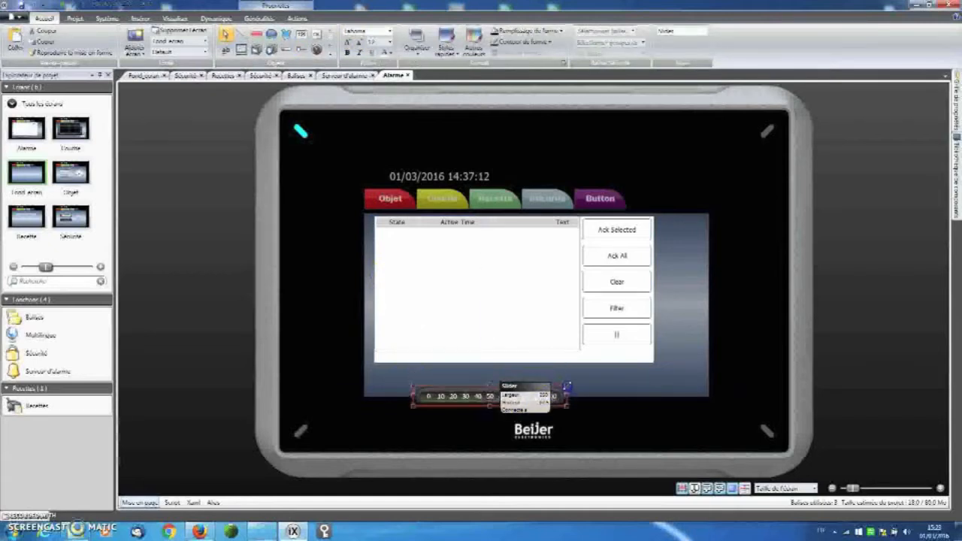
pyautogui.moveTo(498, 402); pyautogui.dragTo(494, 384)
pyautogui.click(633, 30)
pyautogui.click(609, 81)
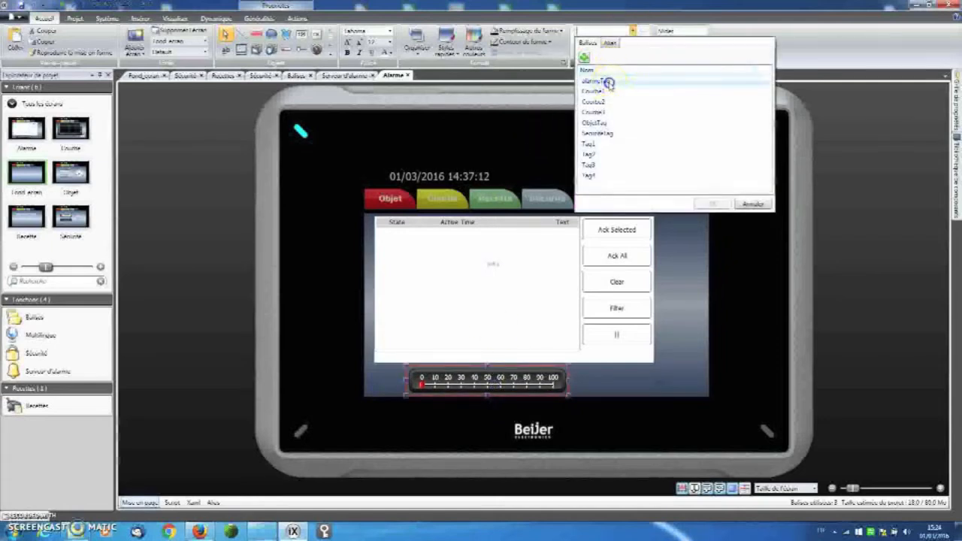
pyautogui.click(700, 201)
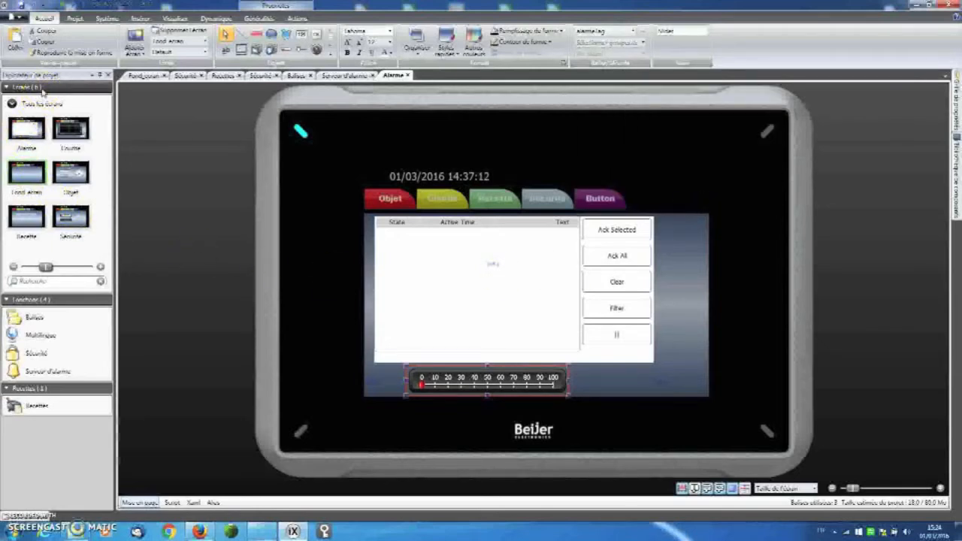
# Step: Add a new screen to the project and rename it AlarmeInfo
pyautogui.rightClick(43, 92)
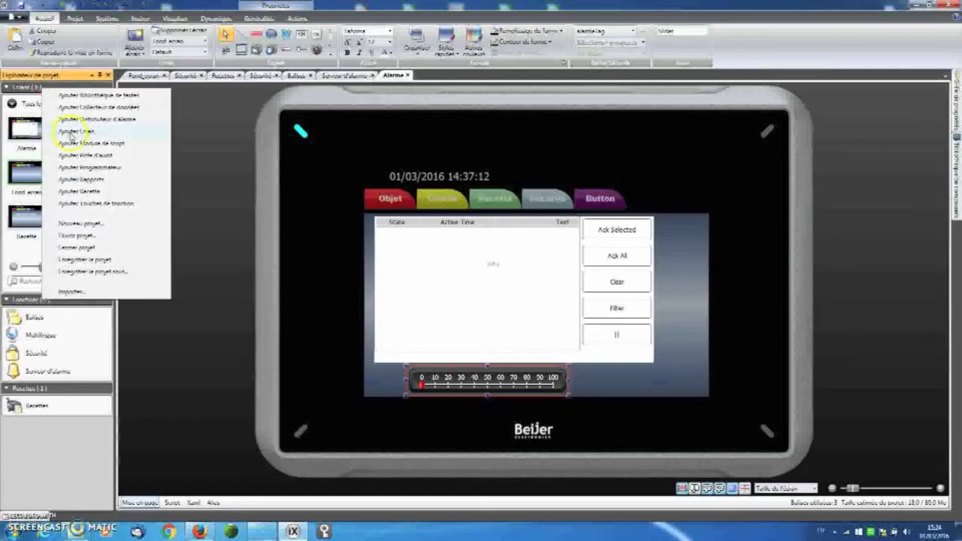
pyautogui.click(69, 132)
pyautogui.rightClick(64, 218)
pyautogui.click(90, 236)
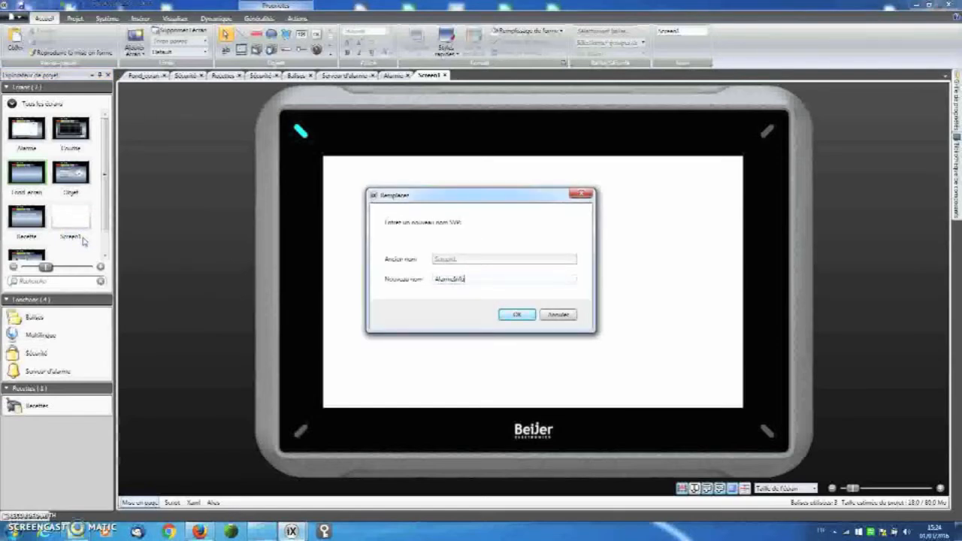
pyautogui.press('Return')
pyautogui.click(543, 278)
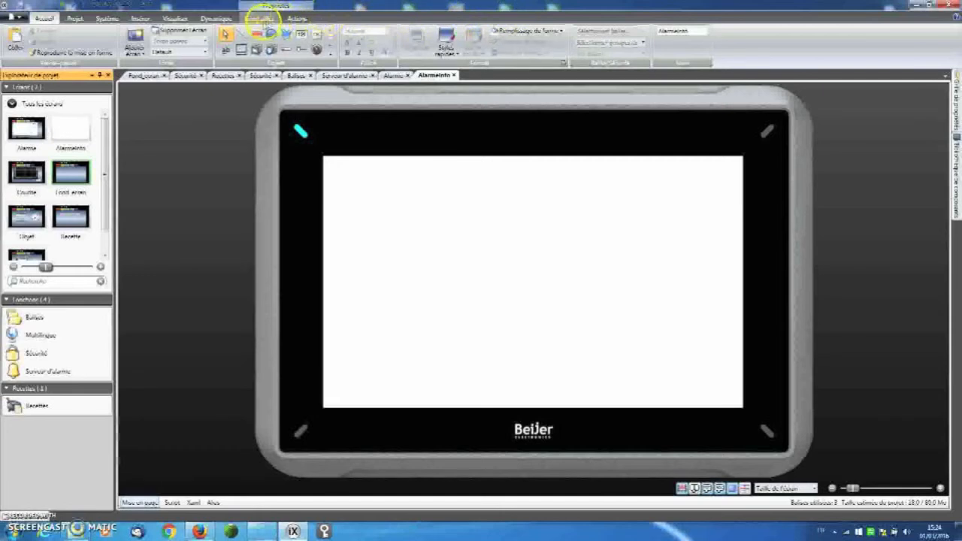
# Step: Make the AlarmeInfo screen a popup titled AlarmeInfo and move it near the display's centre, at about X 239, Y 66
pyautogui.click(263, 18)
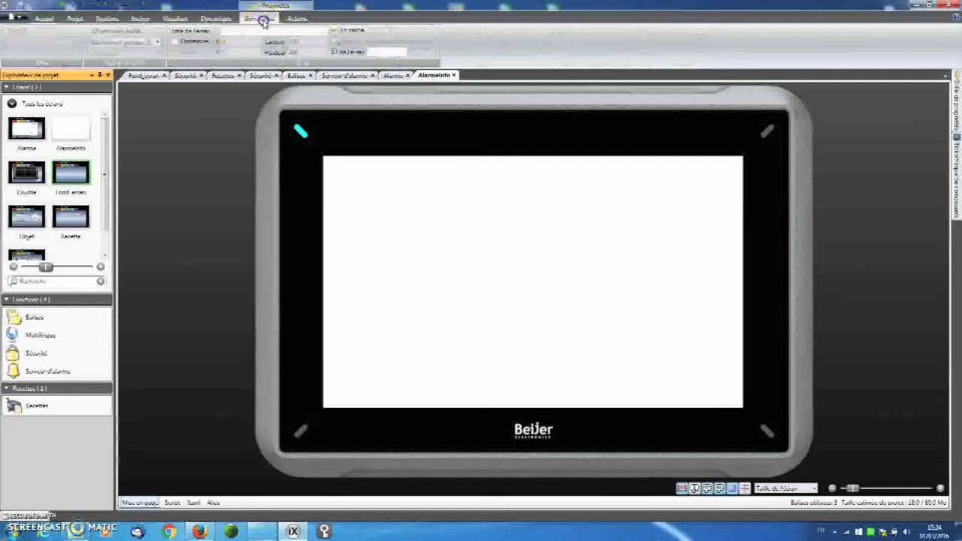
pyautogui.click(176, 42)
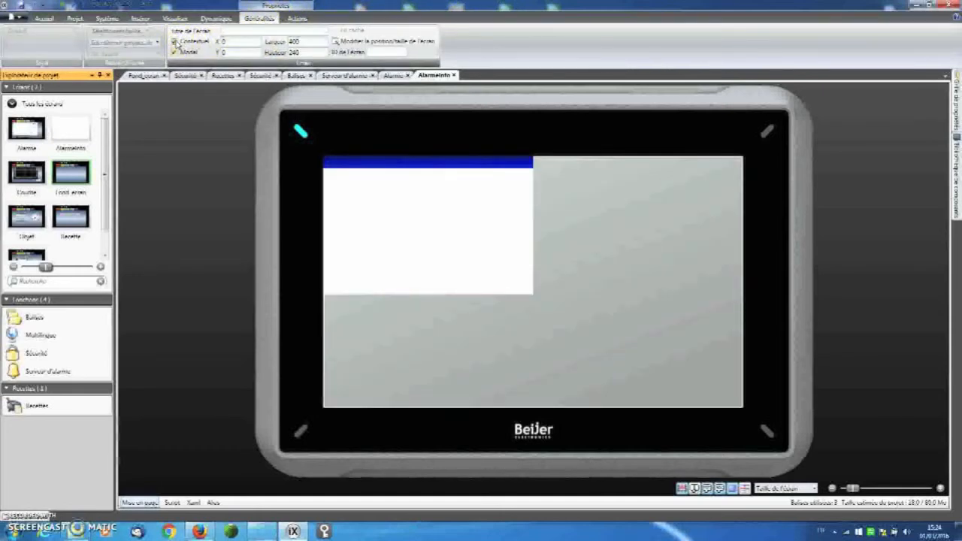
pyautogui.click(246, 33)
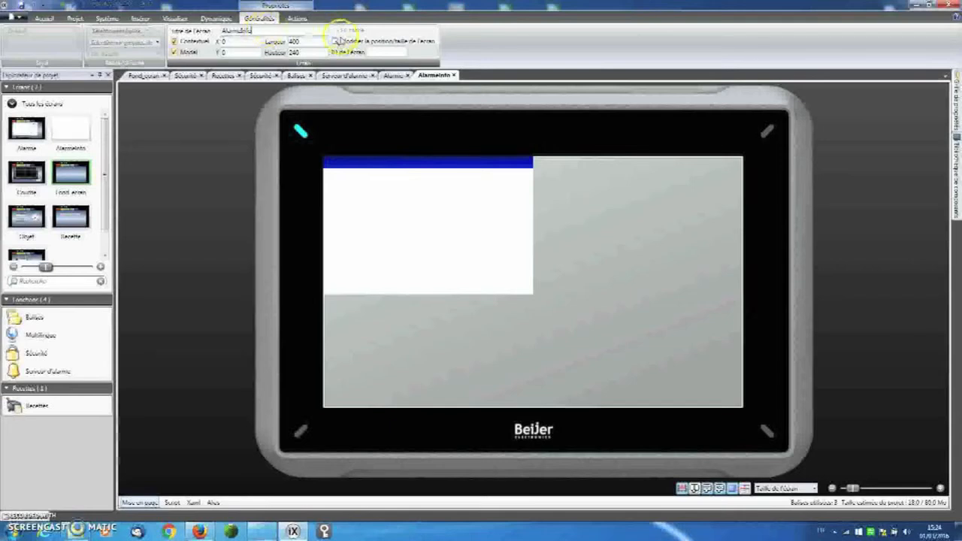
pyautogui.click(348, 43)
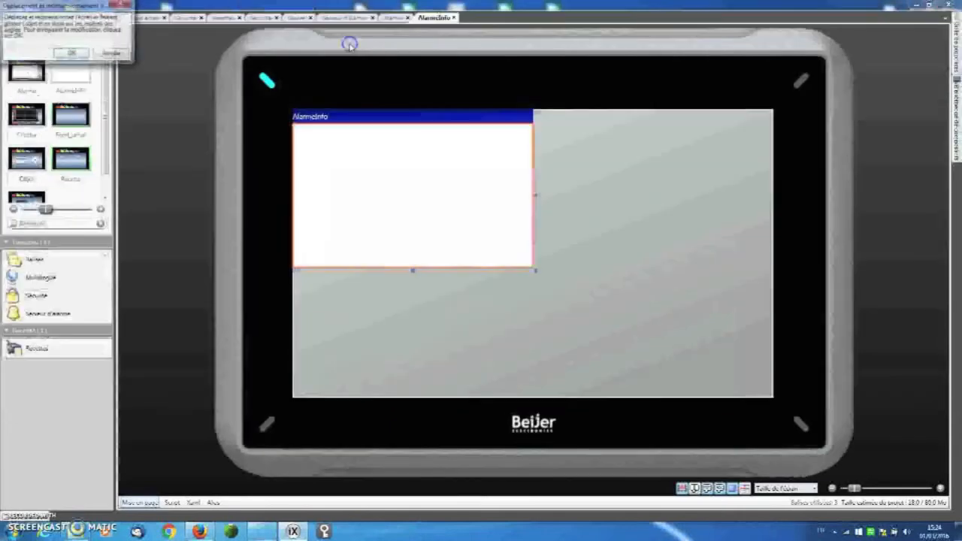
pyautogui.moveTo(383, 183); pyautogui.dragTo(525, 221)
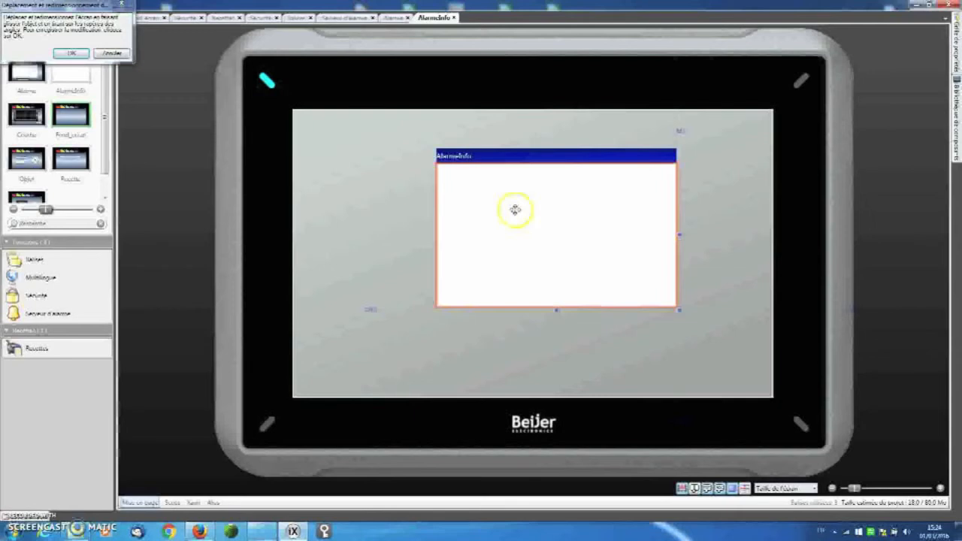
pyautogui.click(72, 53)
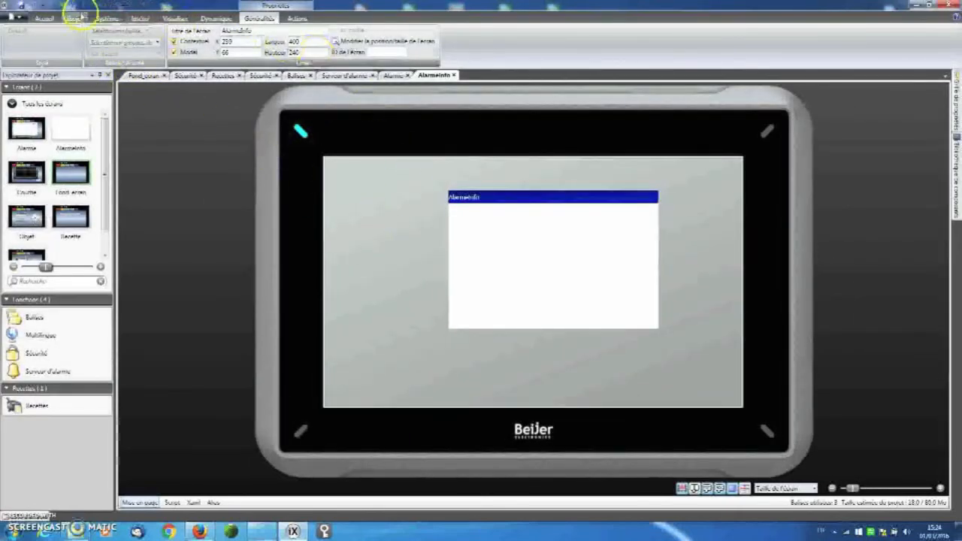
# Step: Fill the AlarmeInfo popup's background with standard red
pyautogui.click(45, 16)
pyautogui.click(525, 31)
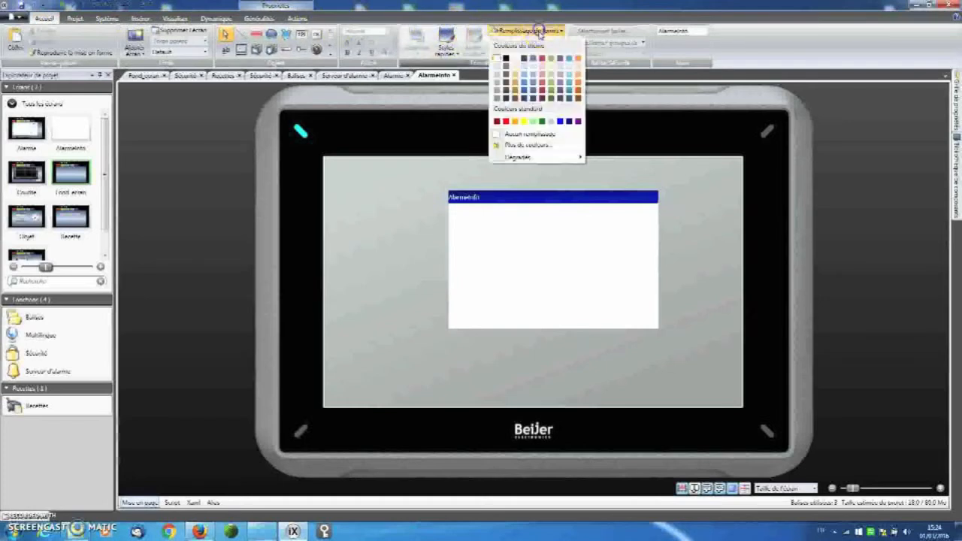
pyautogui.click(505, 121)
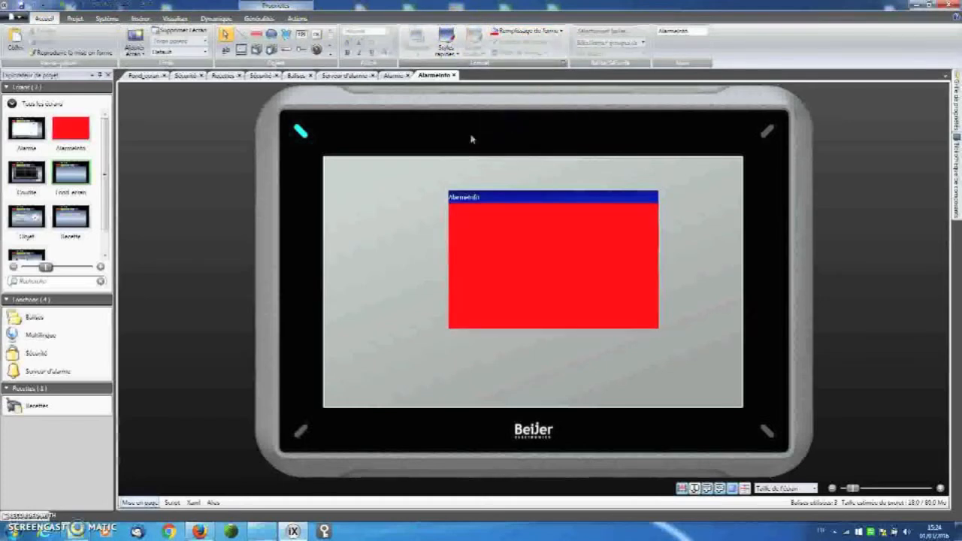
# Step: Add a multi-line text object to the AlarmeInfo popup reading "Ceci est une alarme" and "INTERVENIR" on two lines
pyautogui.click(225, 50)
pyautogui.click(520, 241)
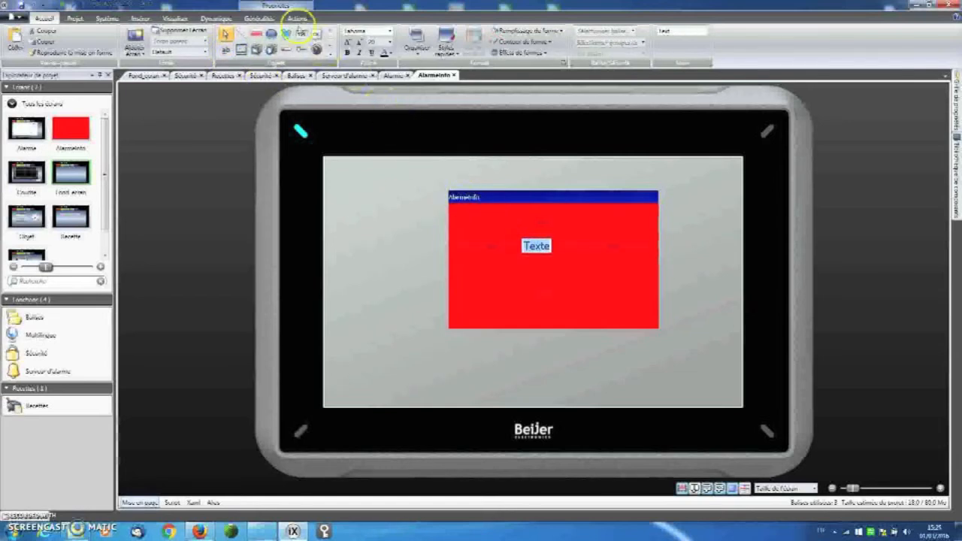
pyautogui.click(258, 19)
pyautogui.click(85, 42)
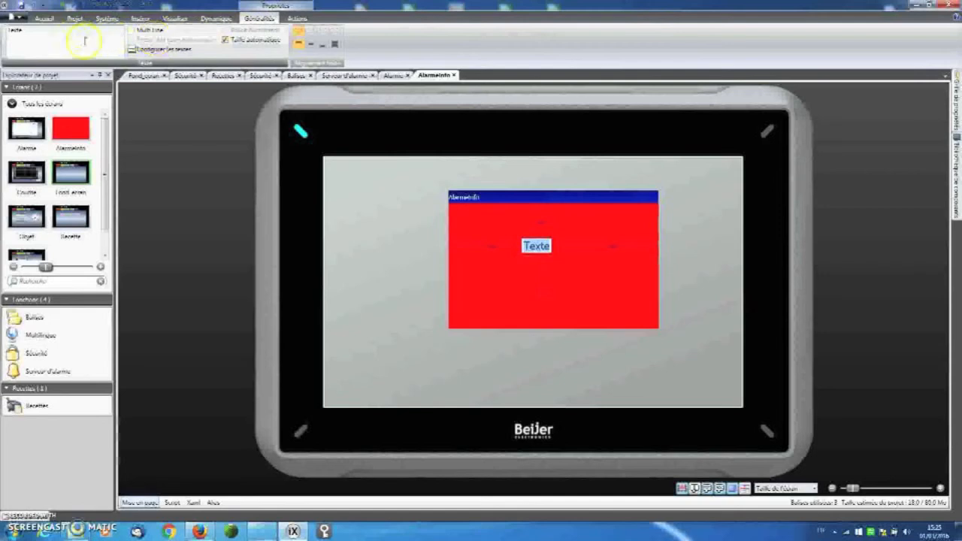
pyautogui.click(132, 30)
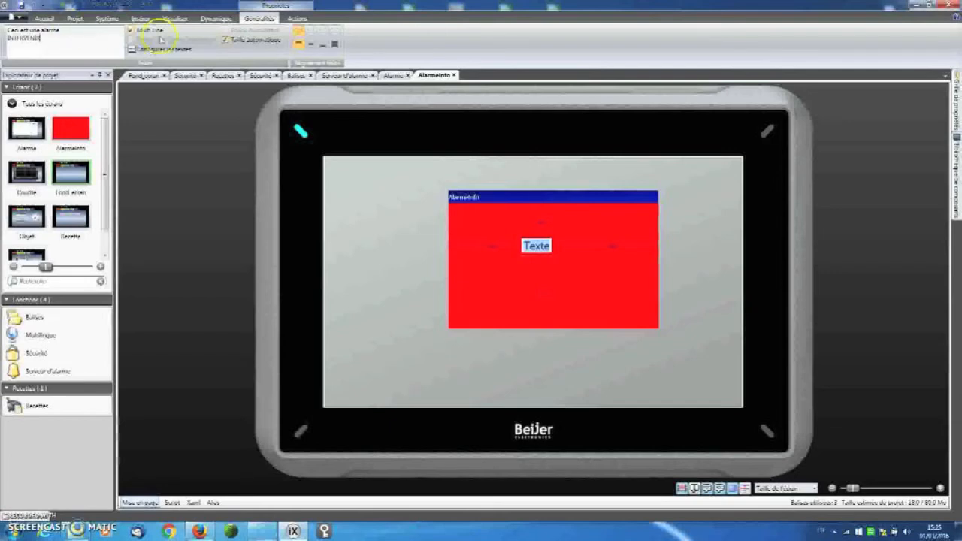
pyautogui.click(540, 246)
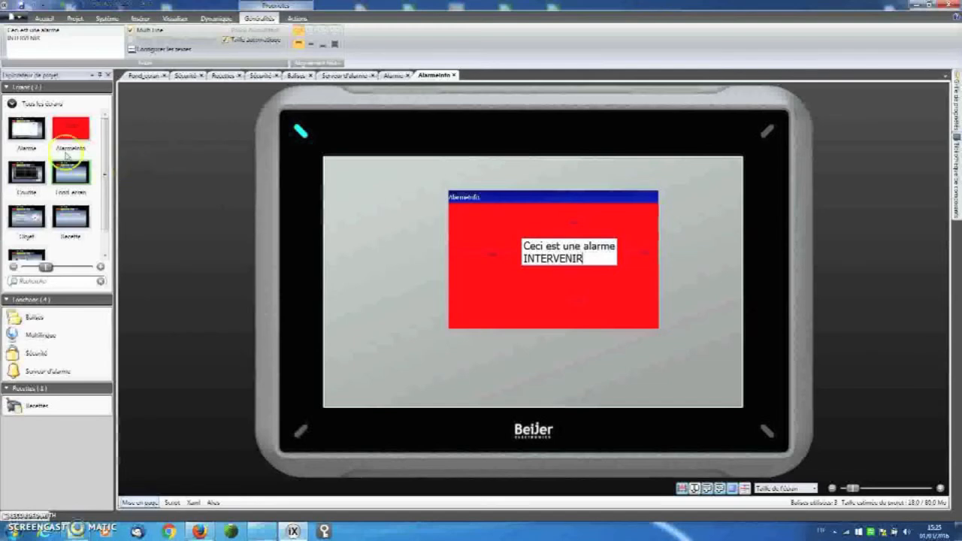
# Step: In the alarm server, open the alarm item's action settings and set the trigger to Alarme active
pyautogui.doubleClick(45, 371)
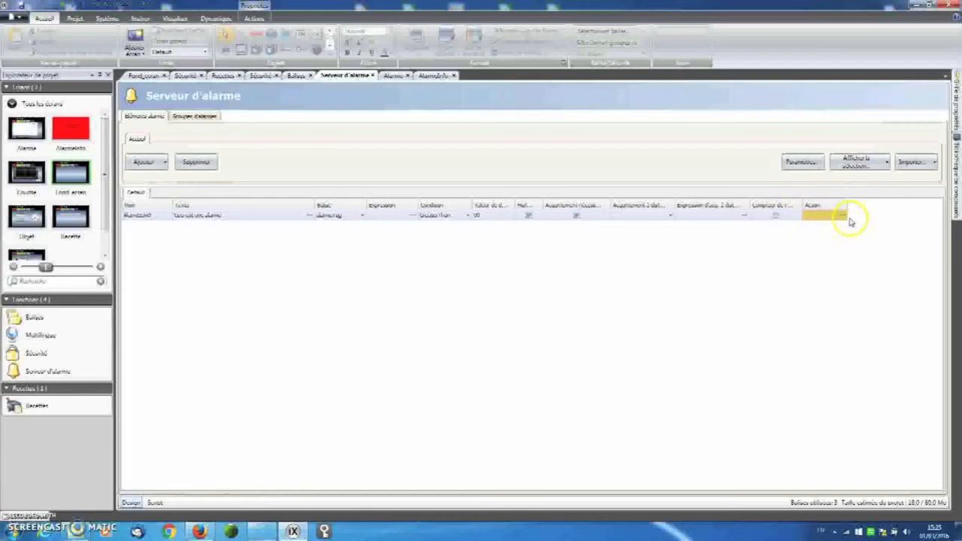
pyautogui.click(843, 218)
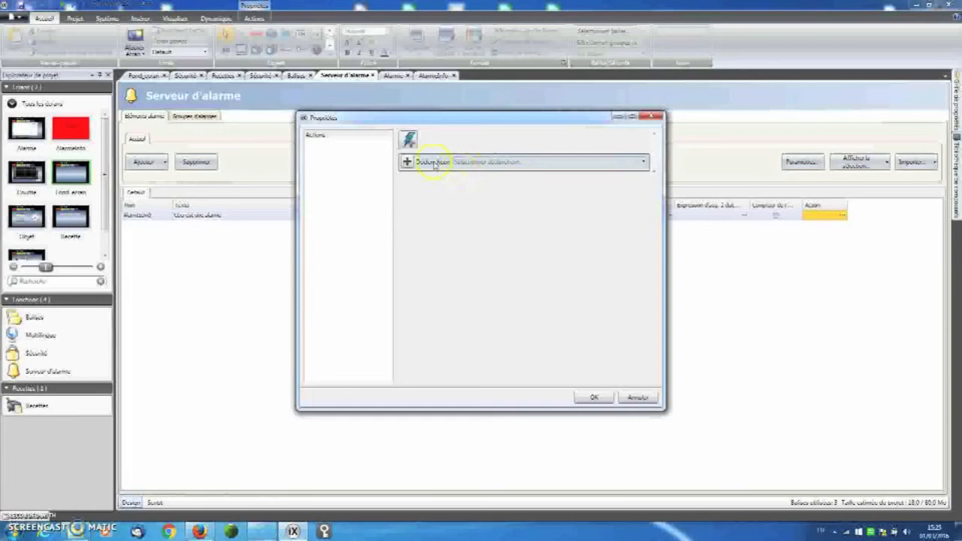
pyautogui.click(643, 163)
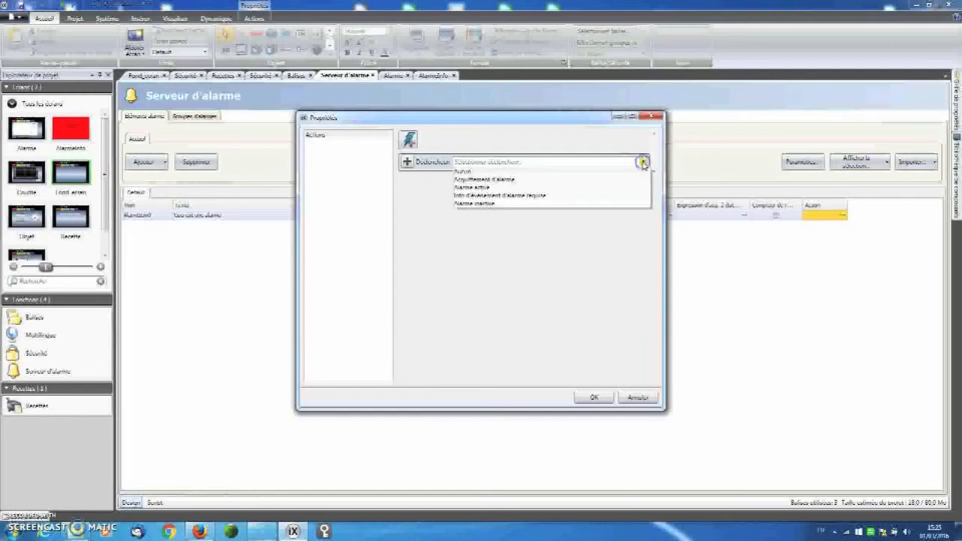
pyautogui.click(485, 187)
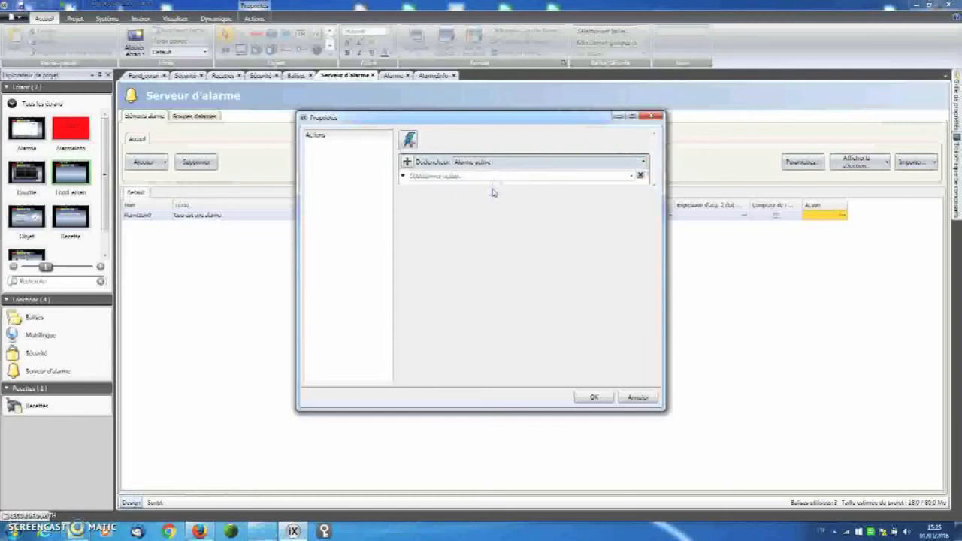
# Step: Add an Afficher écran action that shows the AlarmeInfo screen to the alarm item's trigger, keeping it as the only action
pyautogui.click(631, 175)
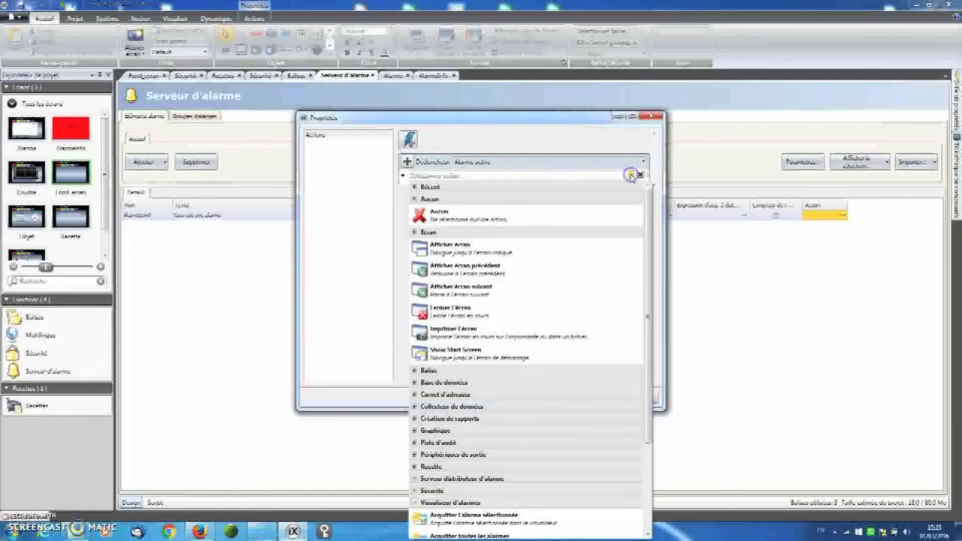
pyautogui.click(464, 248)
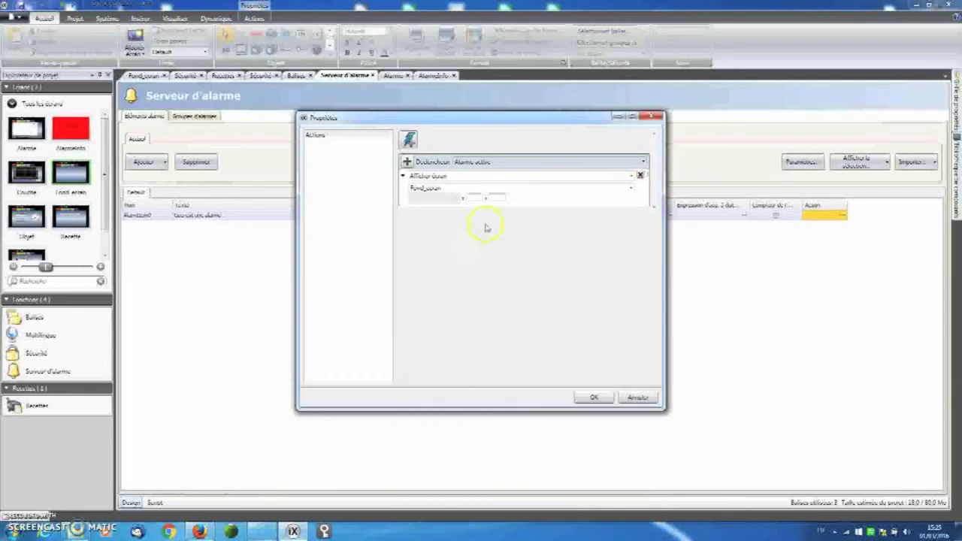
pyautogui.click(630, 189)
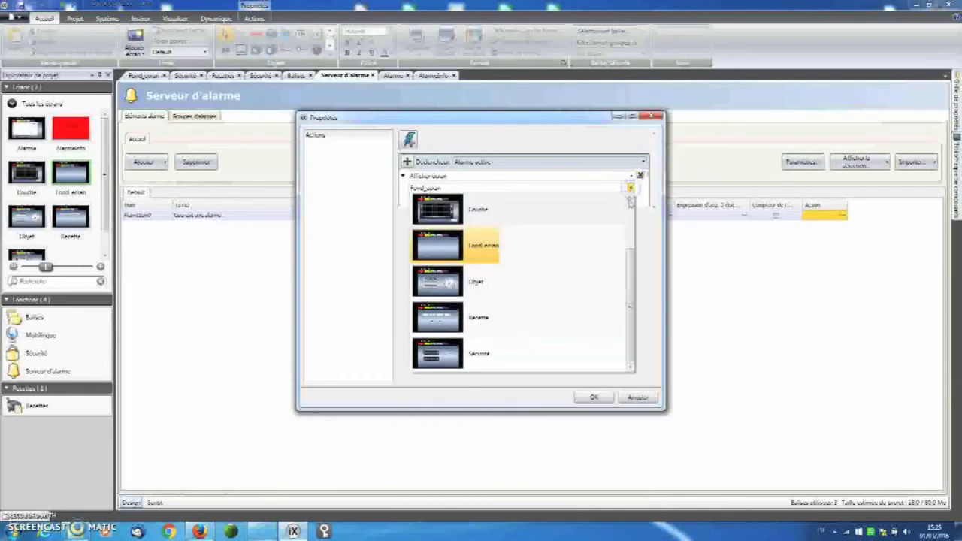
pyautogui.moveTo(630, 260); pyautogui.dragTo(630, 190)
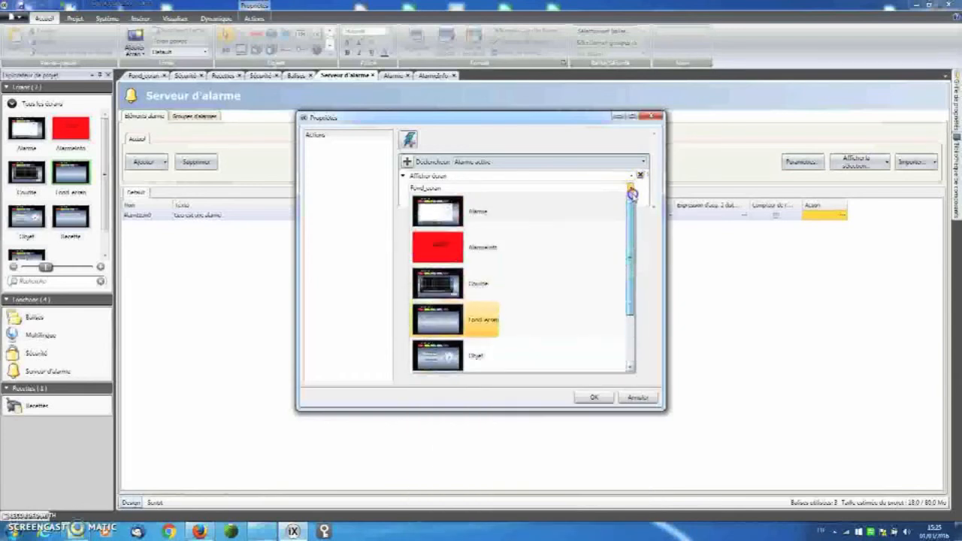
pyautogui.click(436, 243)
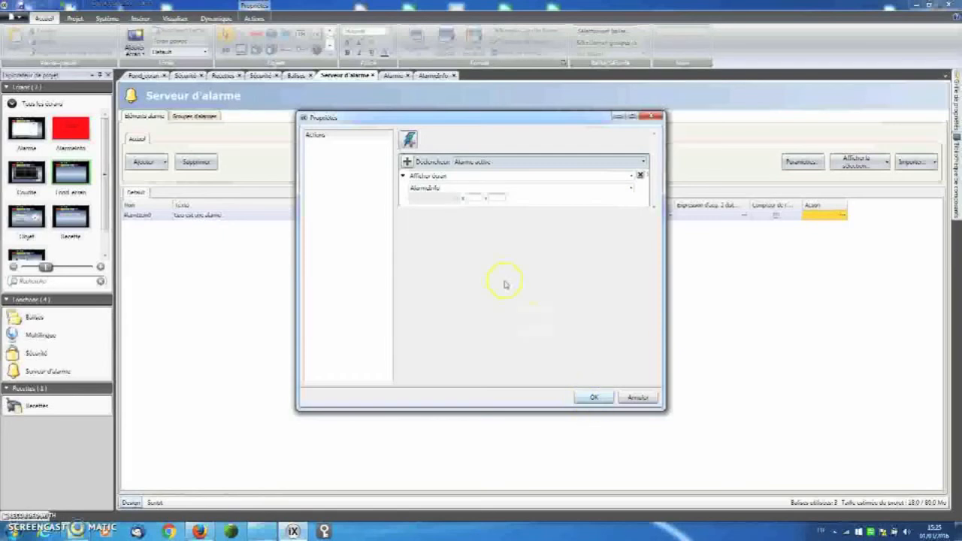
pyautogui.click(407, 162)
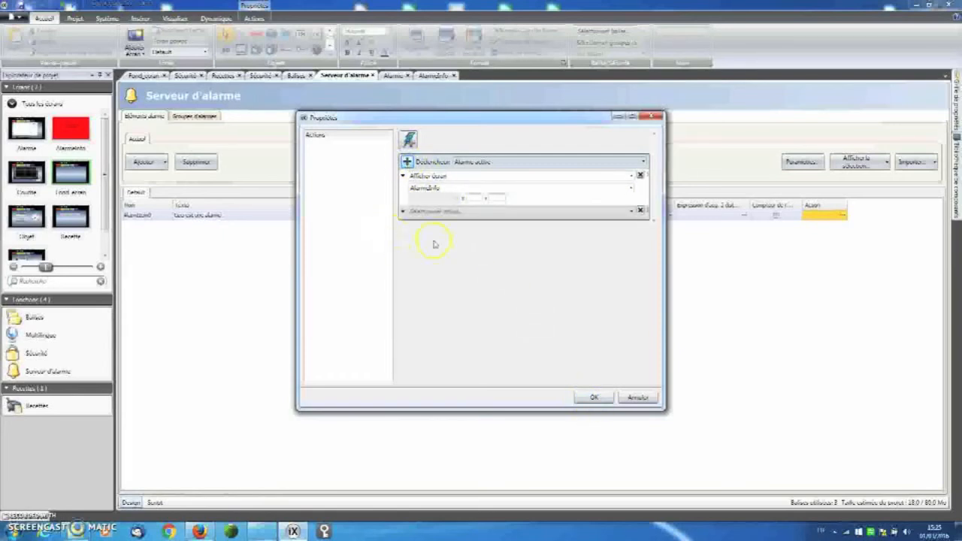
pyautogui.click(639, 209)
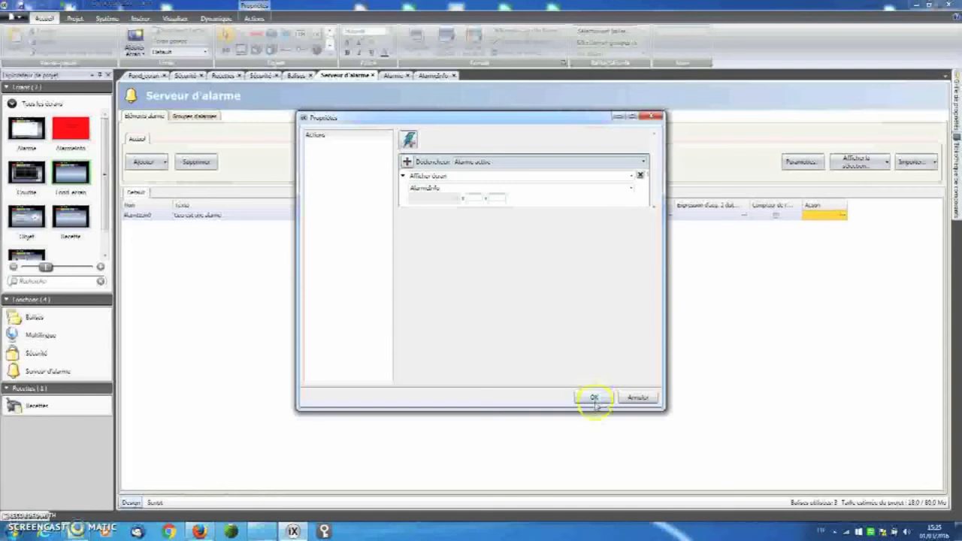
pyautogui.click(594, 398)
# Step: Change the purple tab button's text to Alarme on the Fond_ecran screen
pyautogui.doubleClick(73, 167)
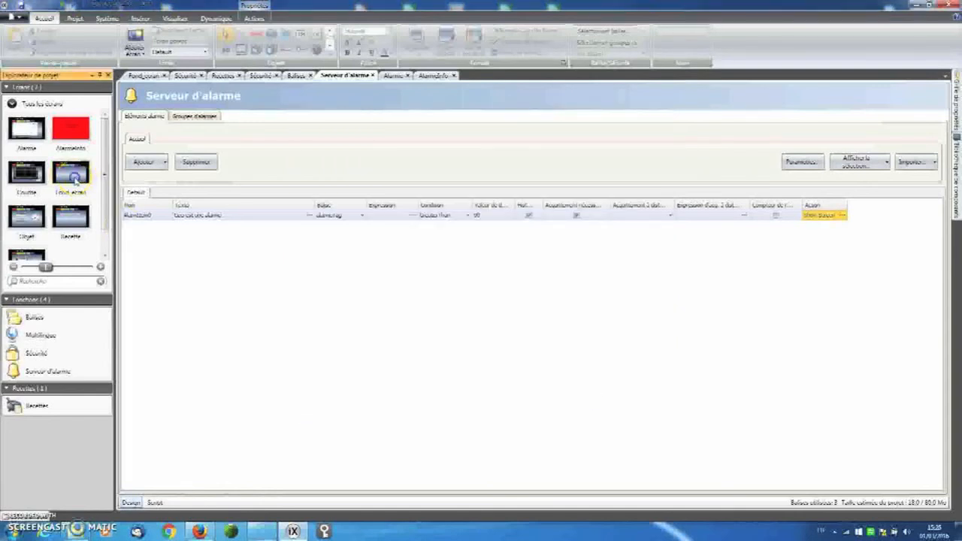
pyautogui.click(598, 201)
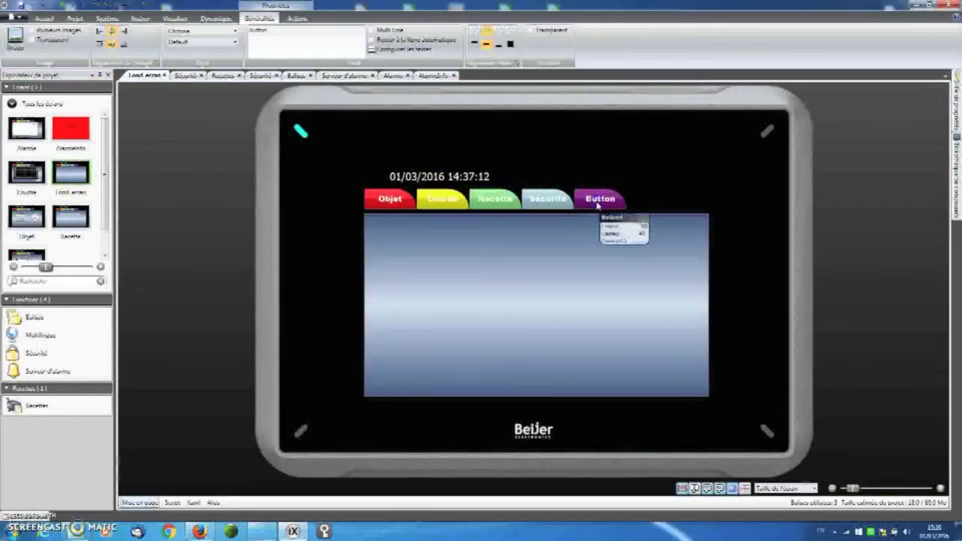
pyautogui.moveTo(318, 41); pyautogui.dragTo(237, 30)
pyautogui.write('Alarme')
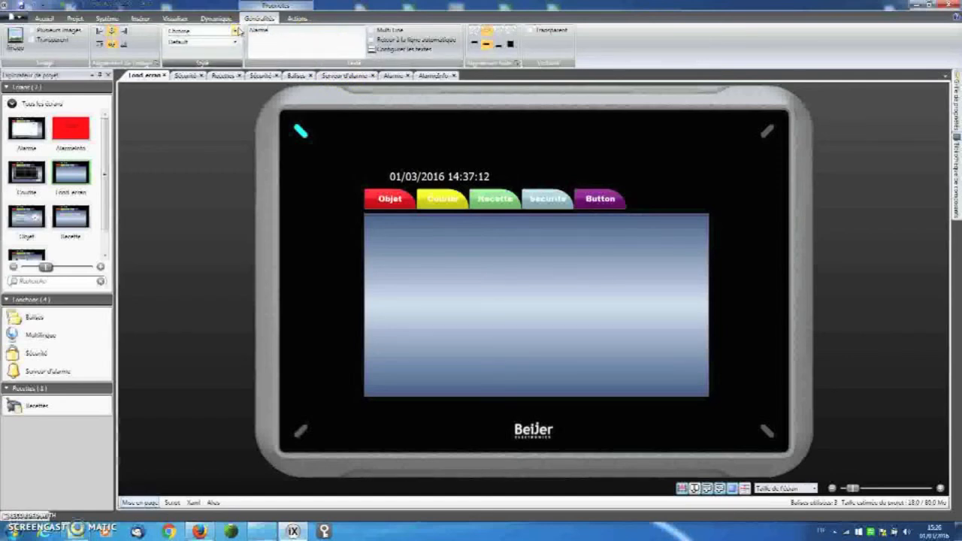
# Step: Assign an Afficher écran action to the purple Alarme tab button's click so that it shows the Alarme screen
pyautogui.click(299, 19)
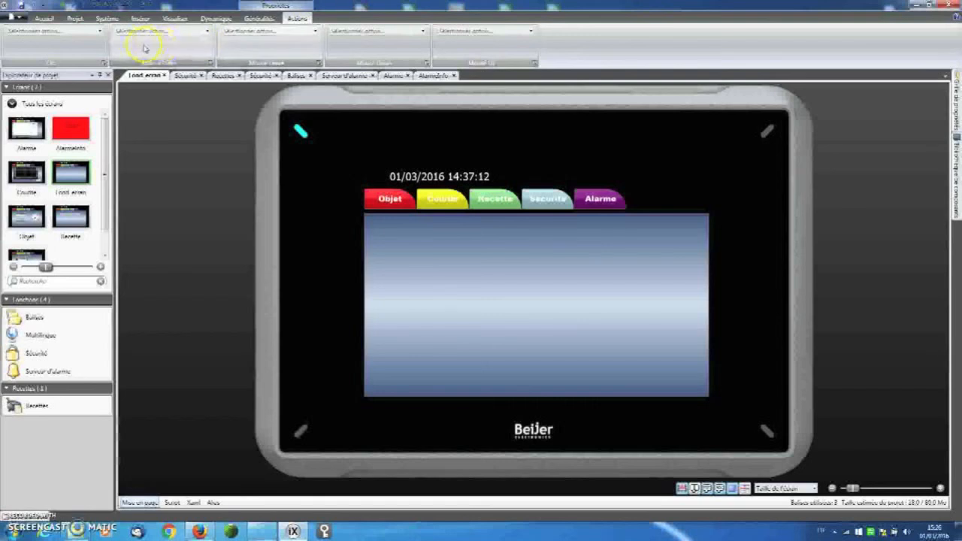
pyautogui.click(96, 31)
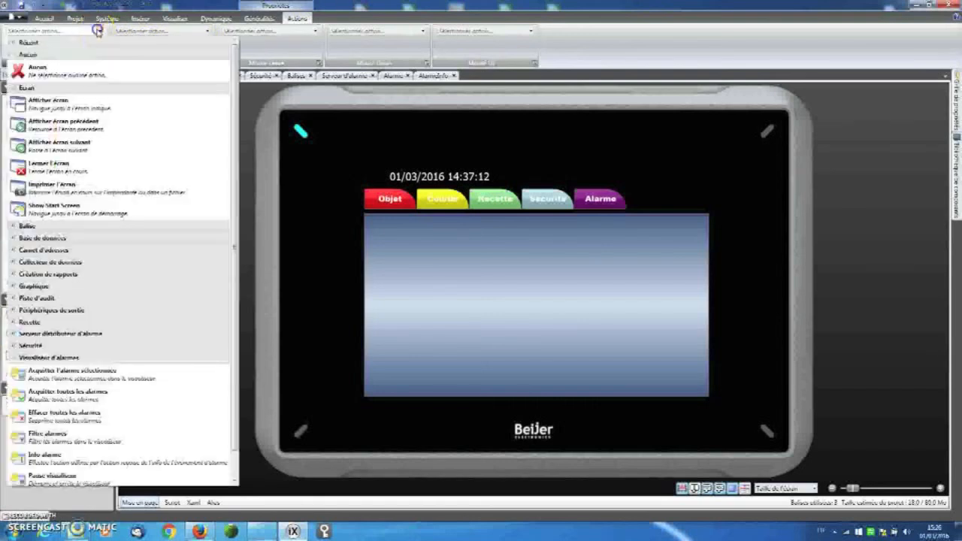
pyautogui.click(33, 105)
pyautogui.click(99, 41)
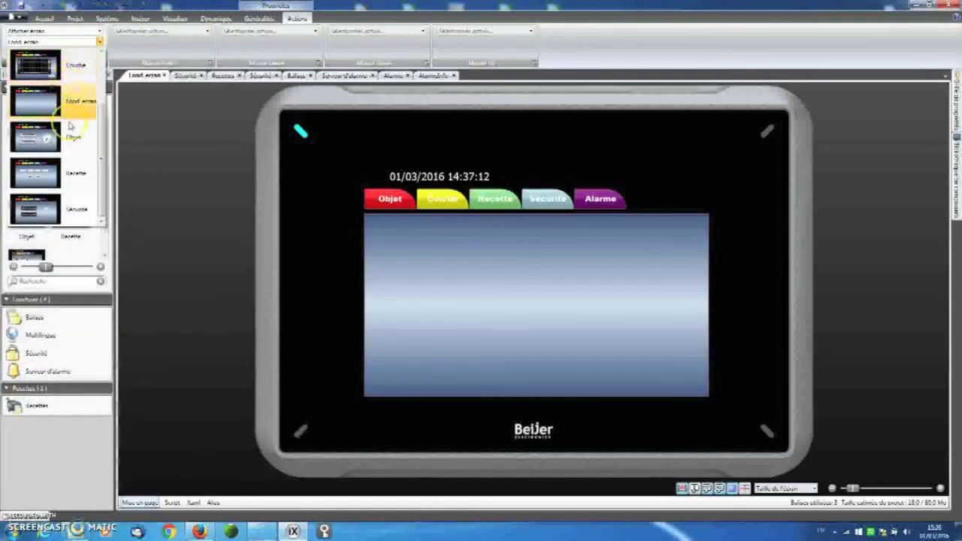
pyautogui.moveTo(103, 201); pyautogui.dragTo(108, 130)
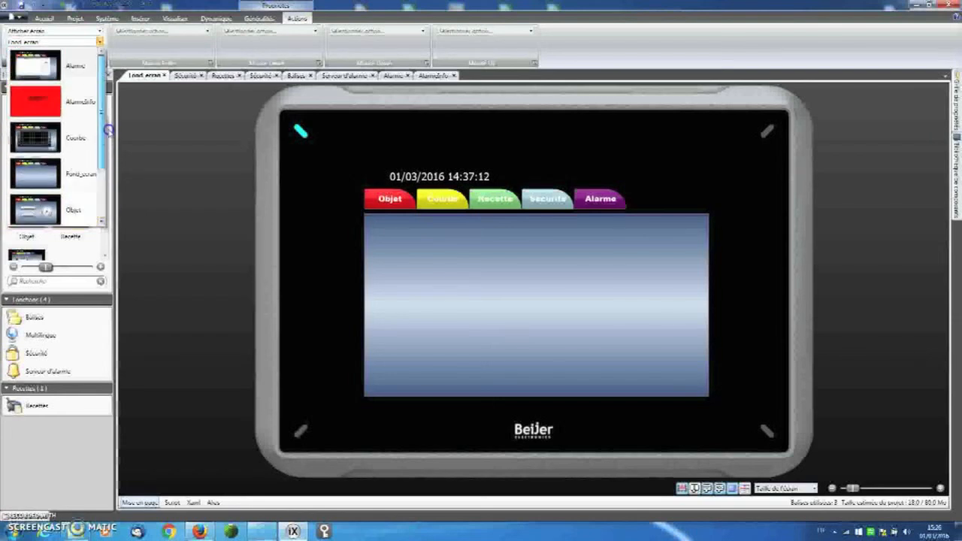
pyautogui.click(35, 66)
# Step: Run the project simulation, go to the Alarme screen, raise its slider to about 90 to trigger the alarm, and dismiss the popup
pyautogui.click(70, 10)
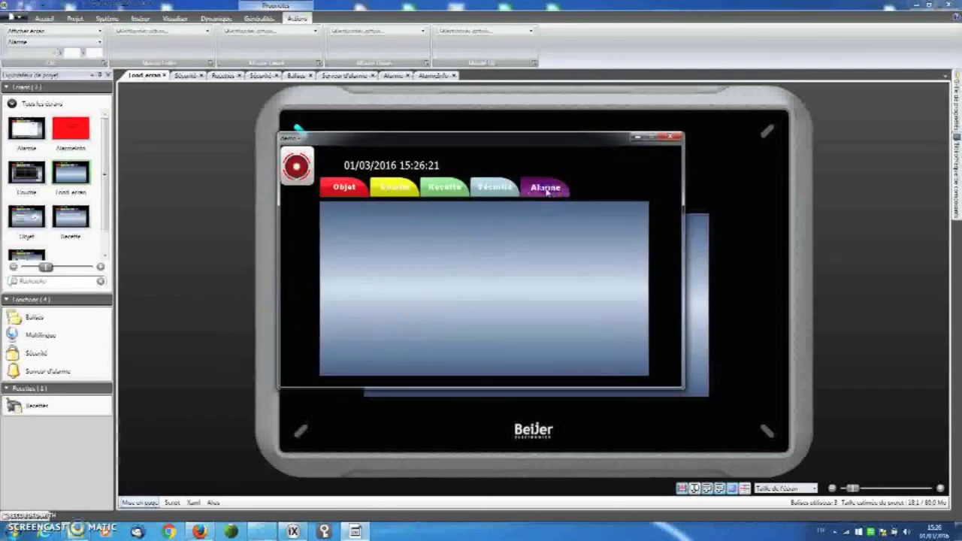
pyautogui.click(546, 188)
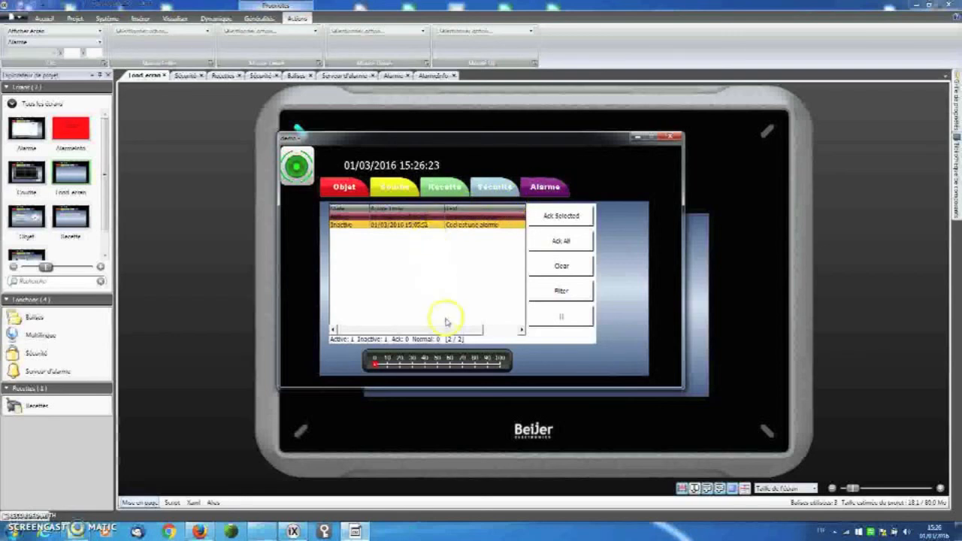
pyautogui.moveTo(378, 366); pyautogui.dragTo(493, 366)
pyautogui.click(661, 236)
pyautogui.click(534, 239)
pyautogui.click(591, 182)
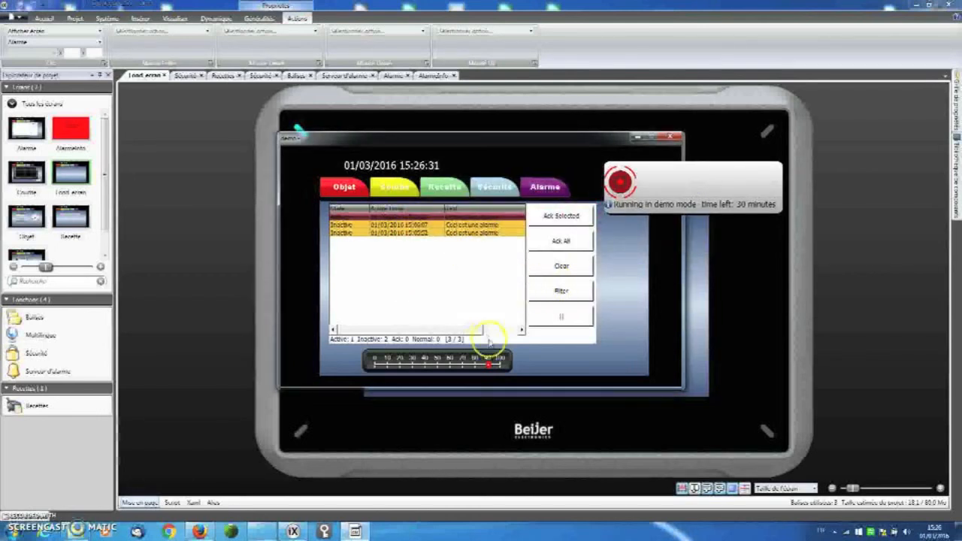
# Step: Lower the simulated slider to about 60, then acknowledge all alarms and clear them from the alarm viewer
pyautogui.moveTo(485, 368); pyautogui.dragTo(481, 366)
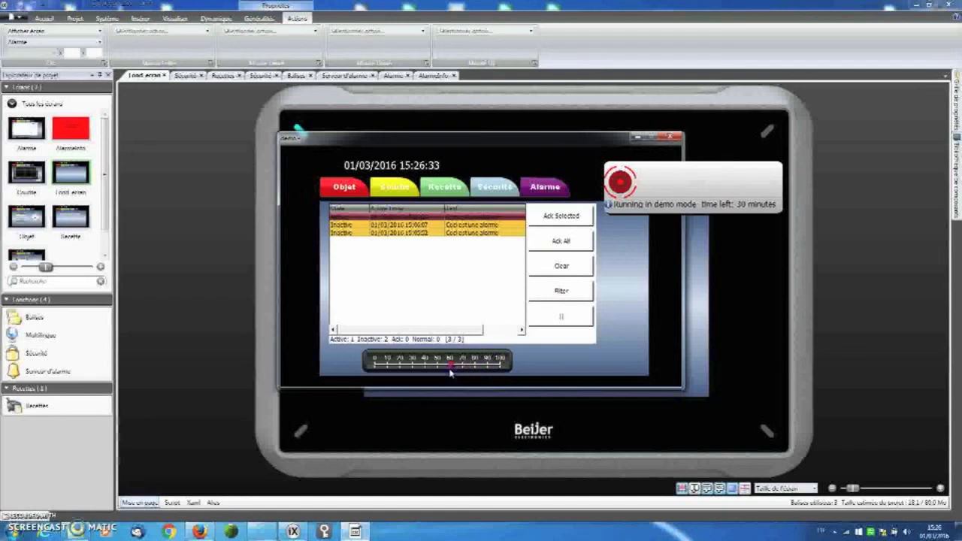
pyautogui.click(563, 218)
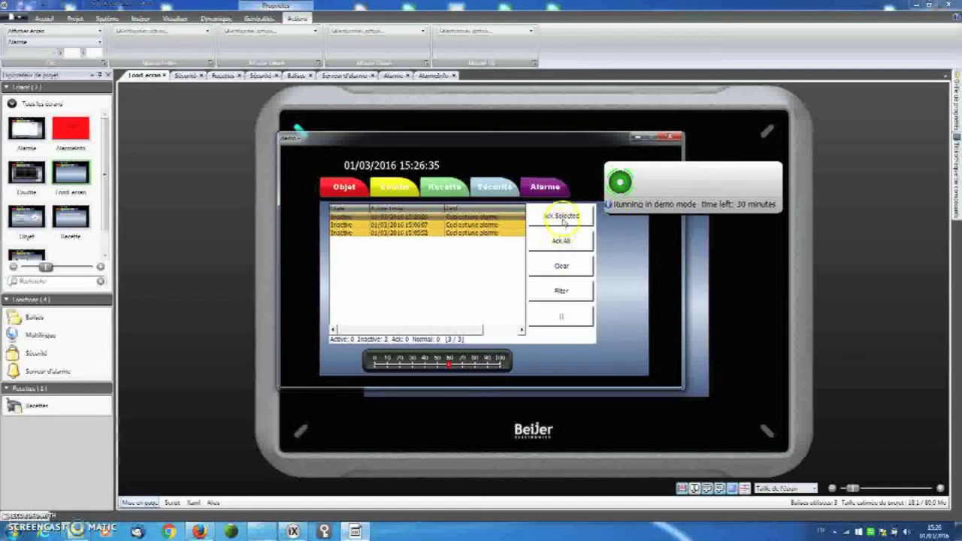
pyautogui.click(562, 241)
pyautogui.click(562, 264)
# Step: Raise the simulated slider to about 90 to retrigger the alarm and close the AlarmeInfo popup
pyautogui.click(449, 366)
pyautogui.moveTo(449, 366); pyautogui.dragTo(489, 365)
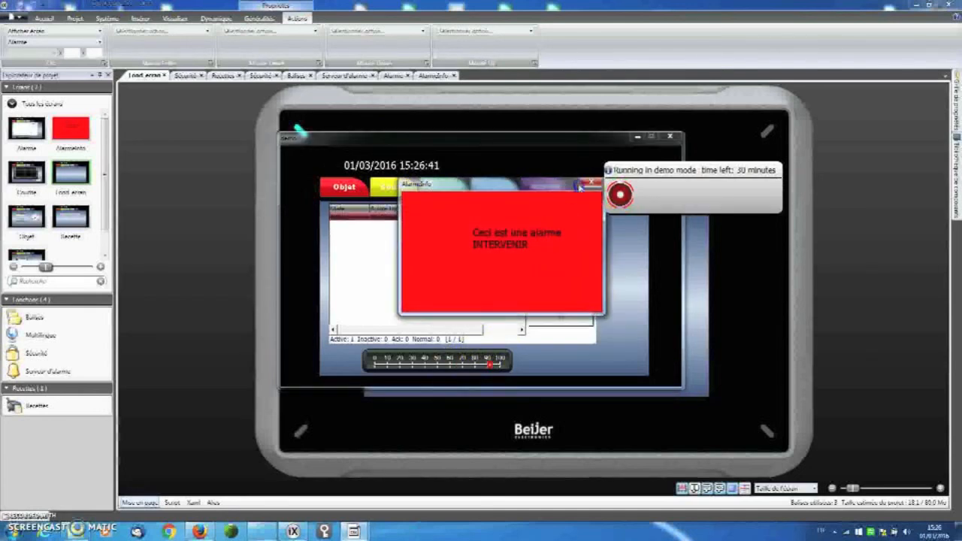
pyautogui.click(588, 183)
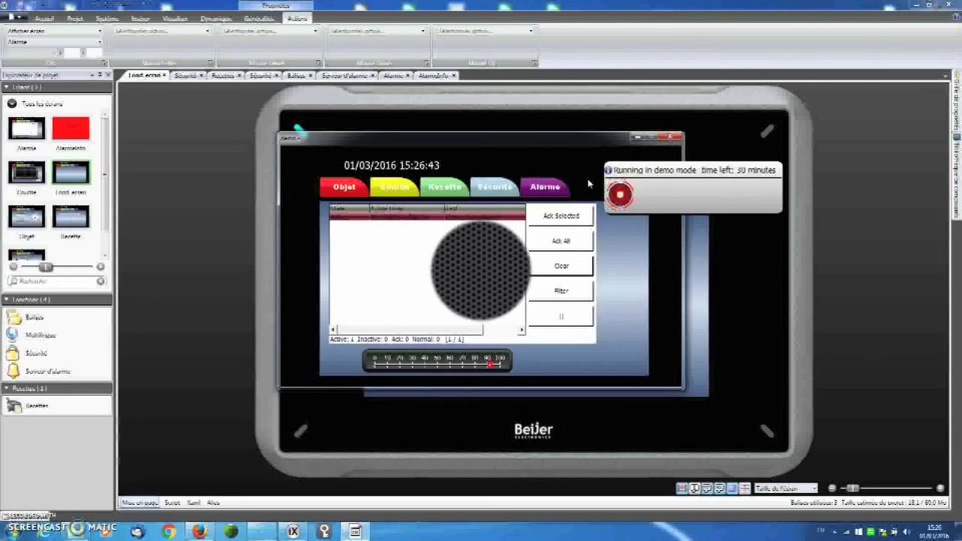